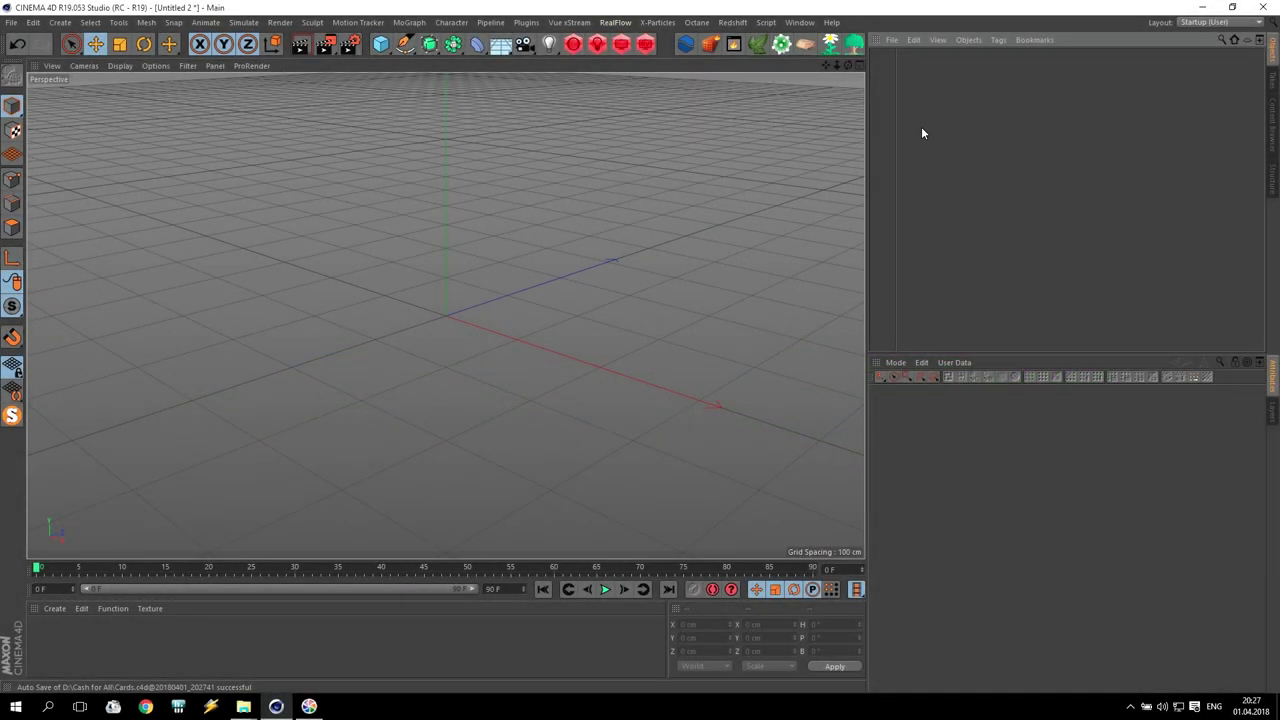
Step: Add a cube primitive to the empty scene
{"action": "left_click", "coordinate": [383, 46]}
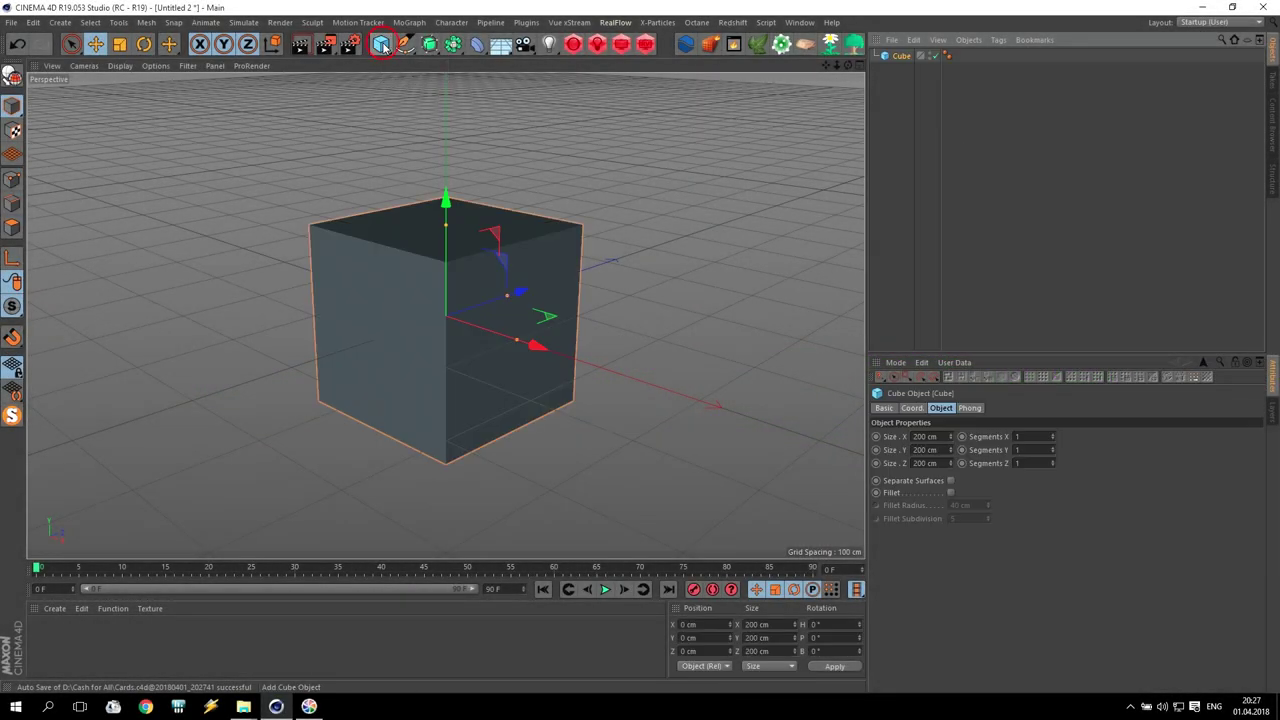
{"action": "double_click", "coordinate": [940, 437]}
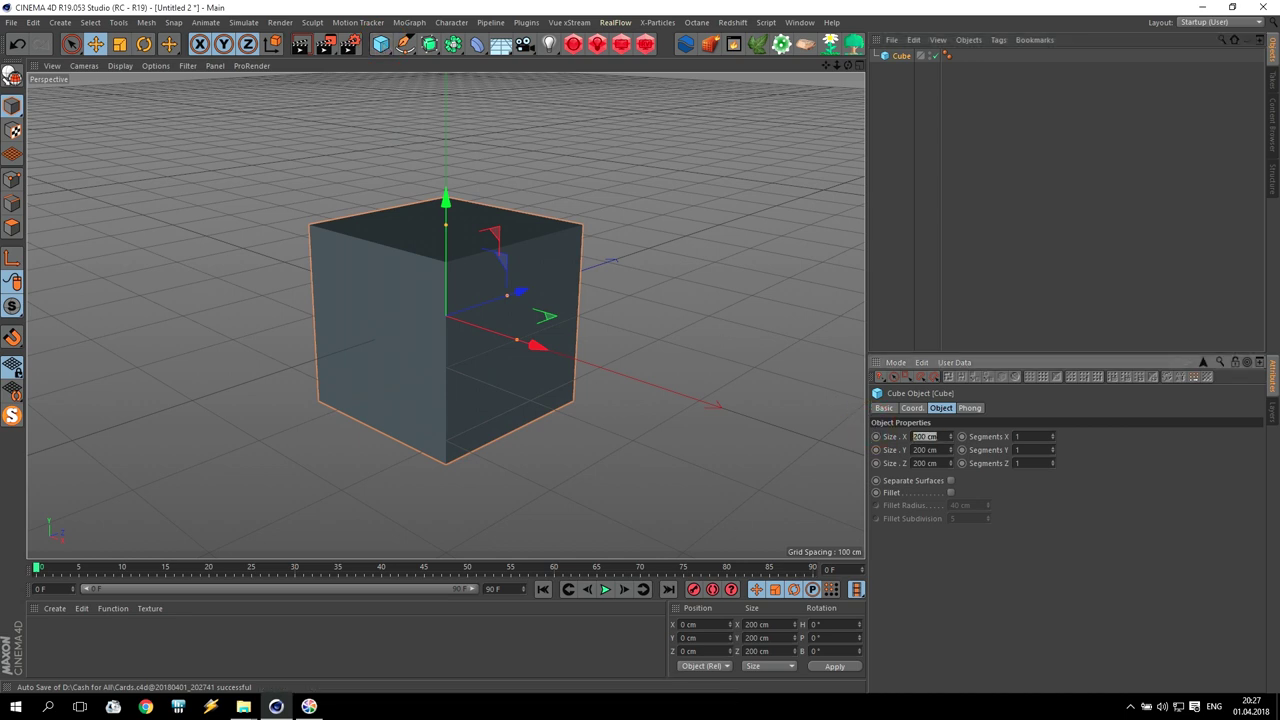
Step: In File Explorer, look up the pixel dimensions of Heart A.png in the Heart folder of SV Playing Cards
{"action": "mouse_move", "coordinate": [243, 705]}
{"action": "left_click", "coordinate": [273, 652]}
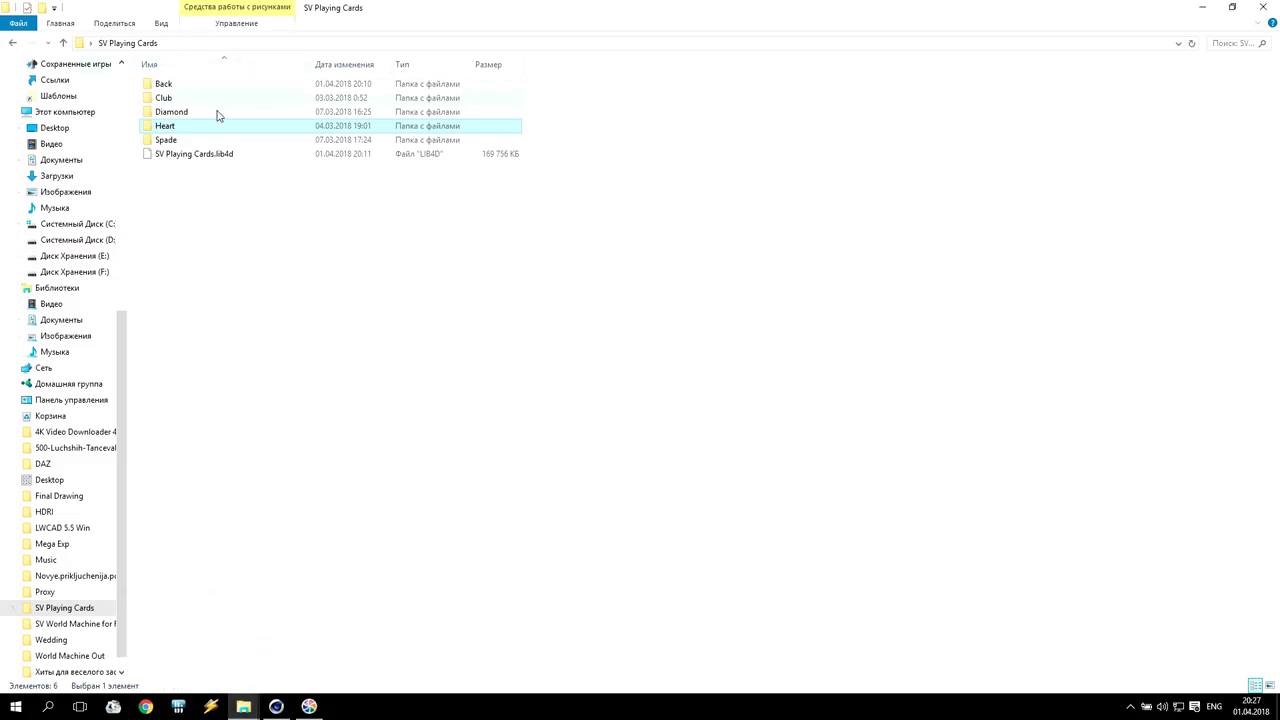
{"action": "double_click", "coordinate": [160, 127]}
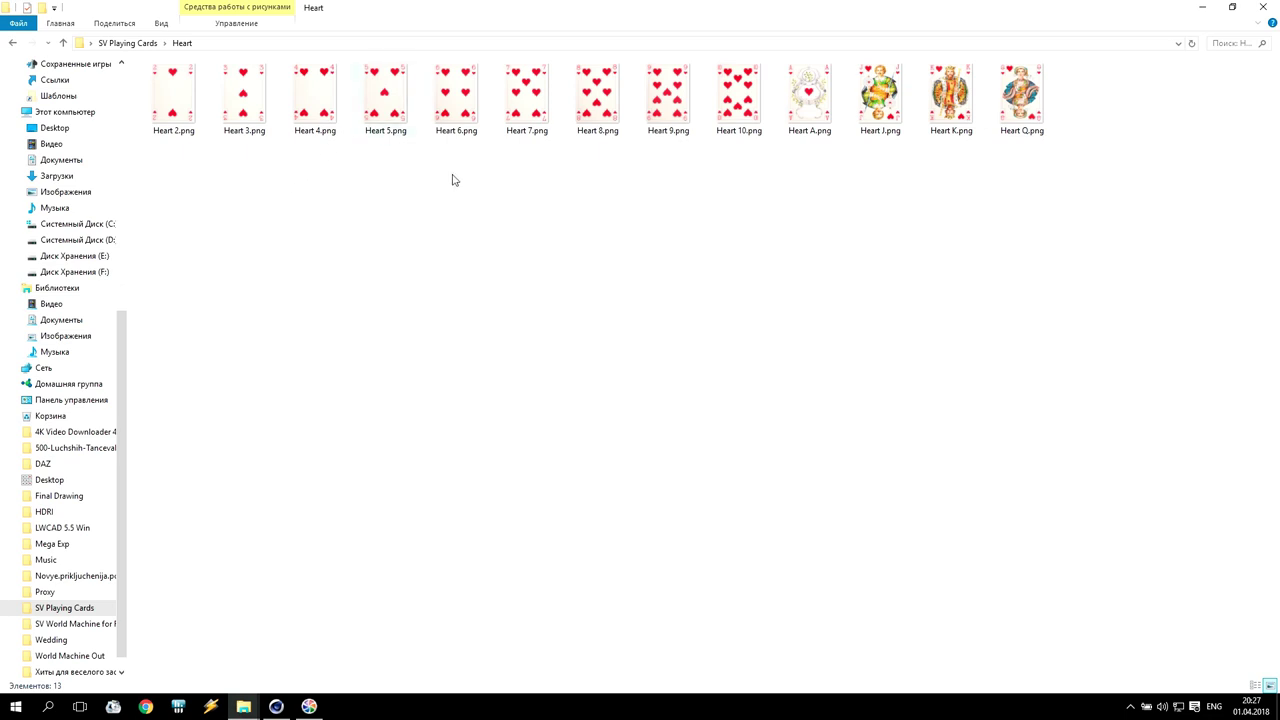
{"action": "right_click", "coordinate": [808, 106]}
{"action": "left_click", "coordinate": [848, 481]}
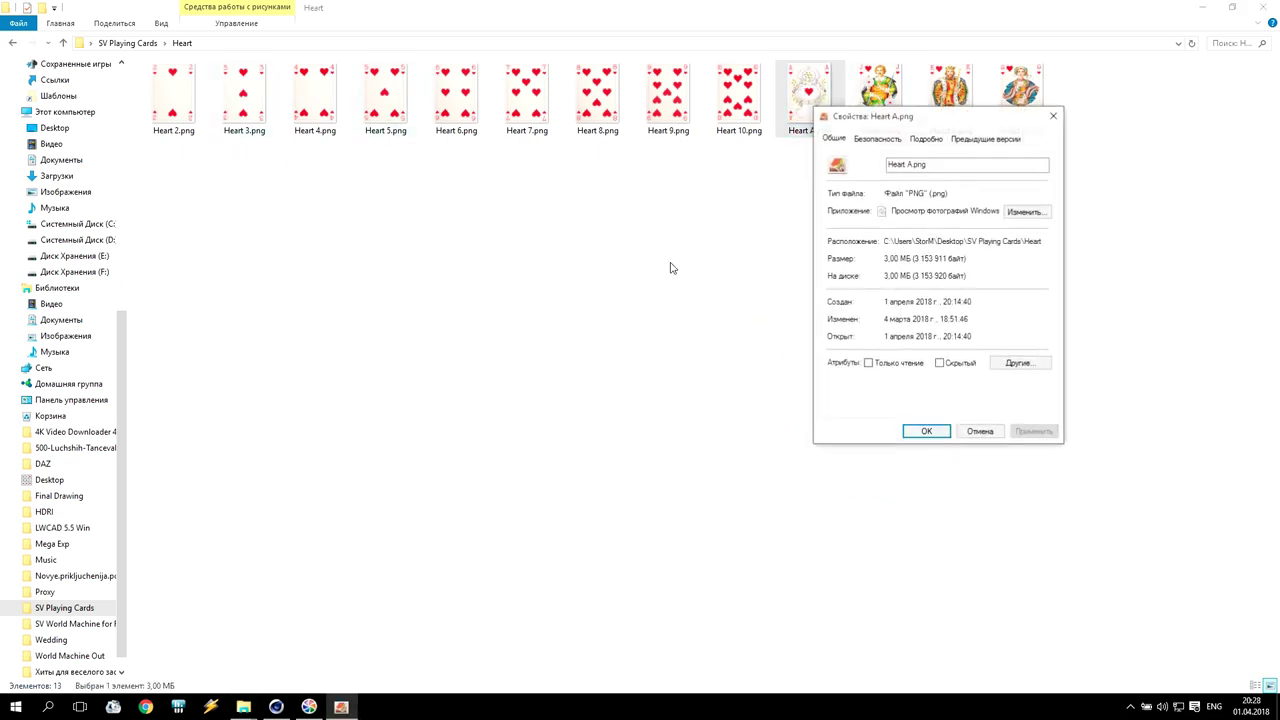
{"action": "left_click", "coordinate": [920, 139]}
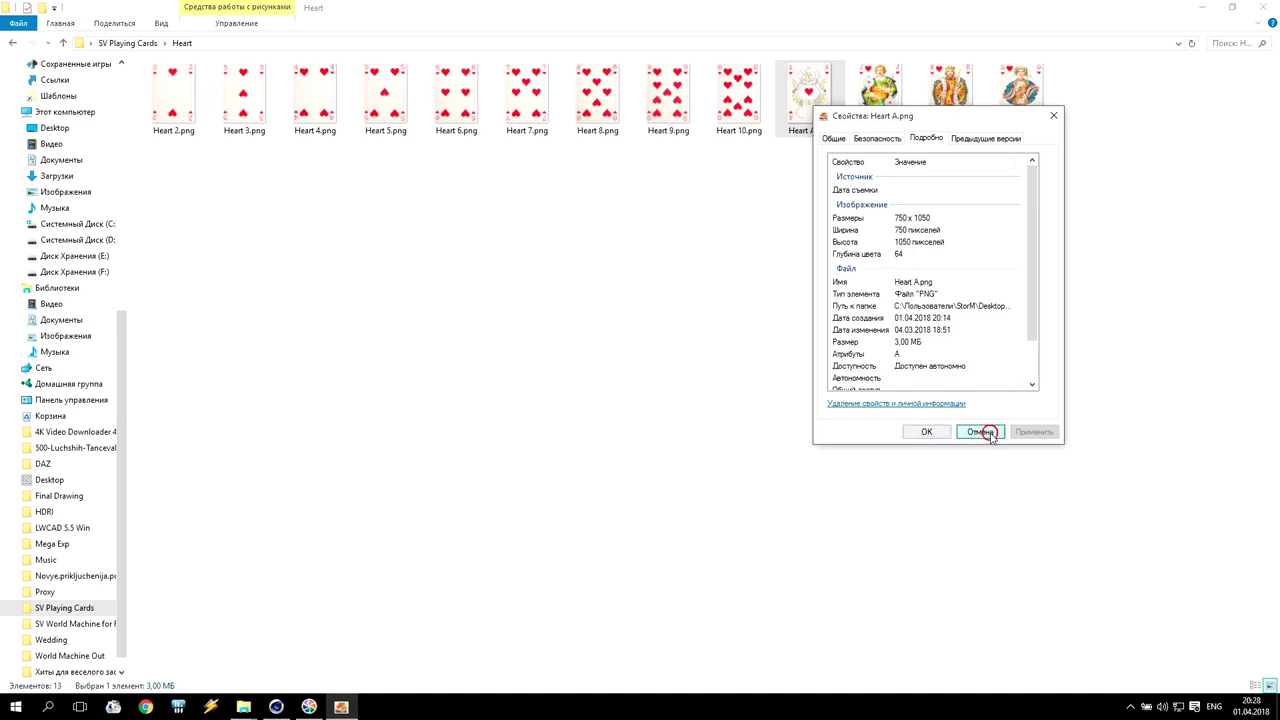
{"action": "left_click", "coordinate": [984, 432]}
Step: Return to Cinema 4D and size the cube to 750 cm in X, 1 cm in Y and 1050 cm in Z
{"action": "left_click", "coordinate": [276, 706]}
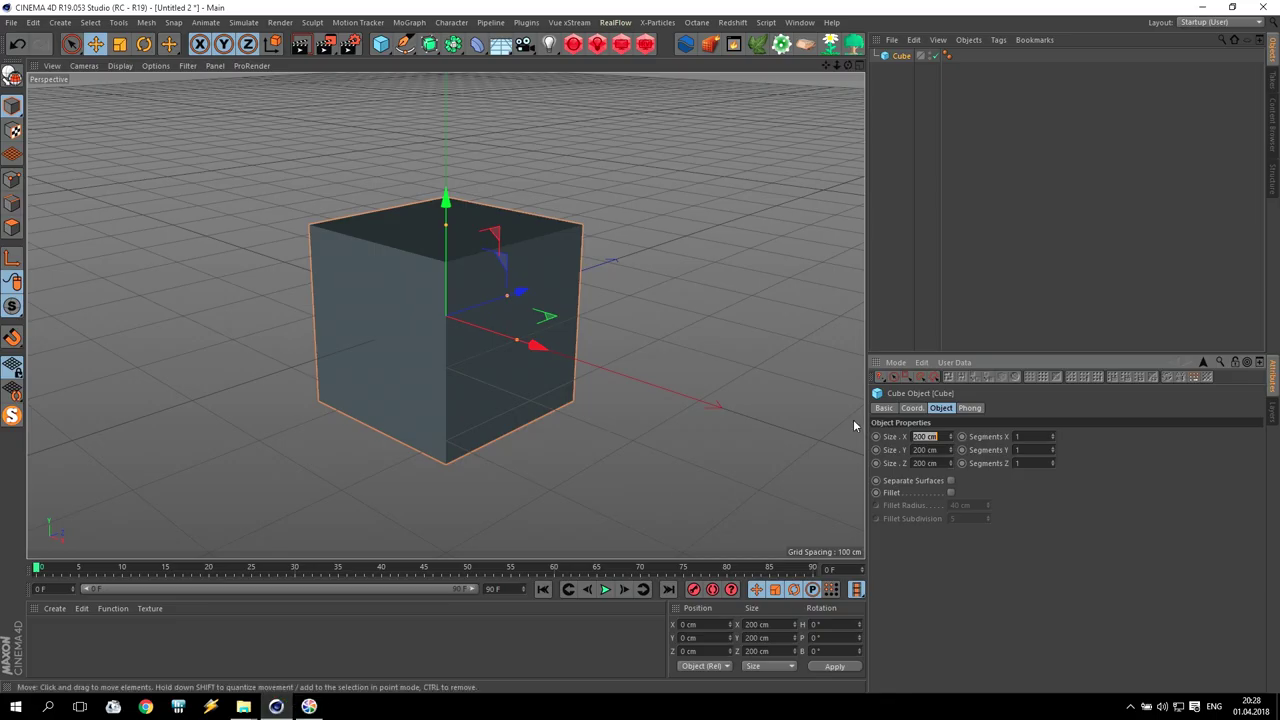
{"action": "type", "text": "750"}
{"action": "left_click_drag", "start_coordinate": [941, 450], "coordinate": [803, 455]}
{"action": "type", "text": "1"}
{"action": "left_click_drag", "start_coordinate": [937, 463], "coordinate": [886, 463]}
{"action": "type", "text": "1050"}
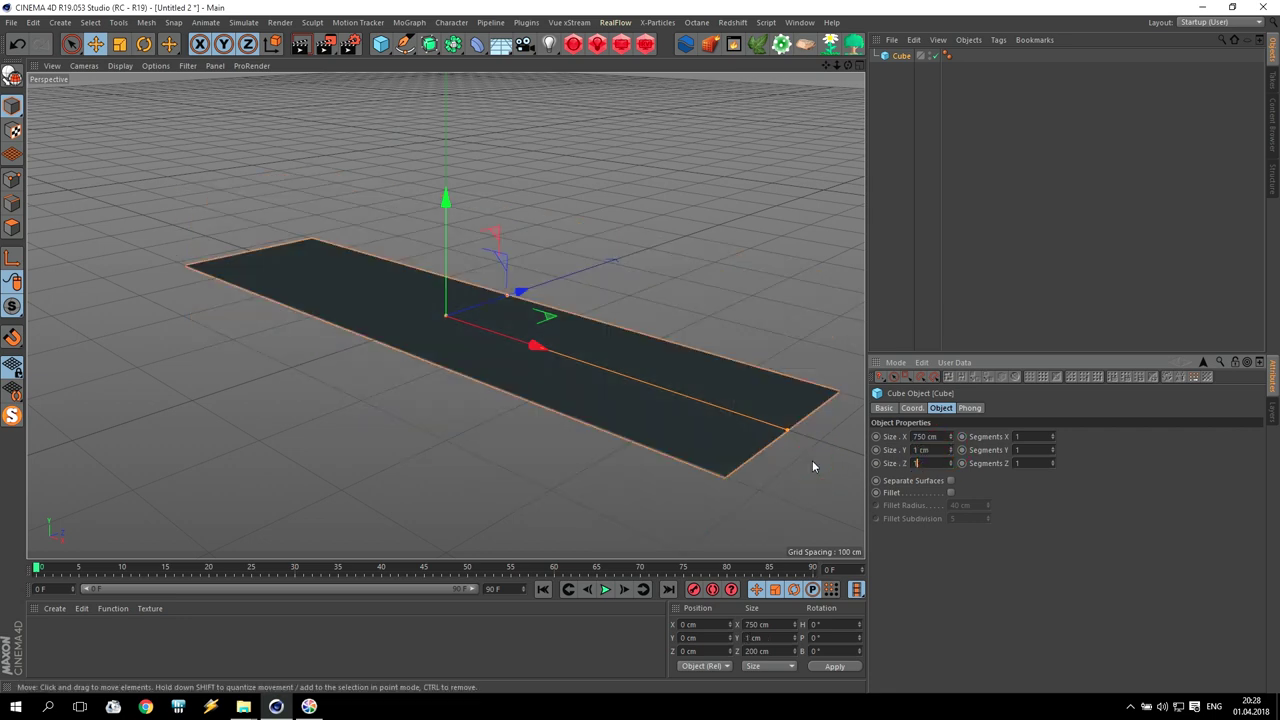
{"action": "key", "text": "Return"}
Step: Halve the cube's X and Z sizes to 375 cm and 525 cm
{"action": "left_click", "coordinate": [946, 437]}
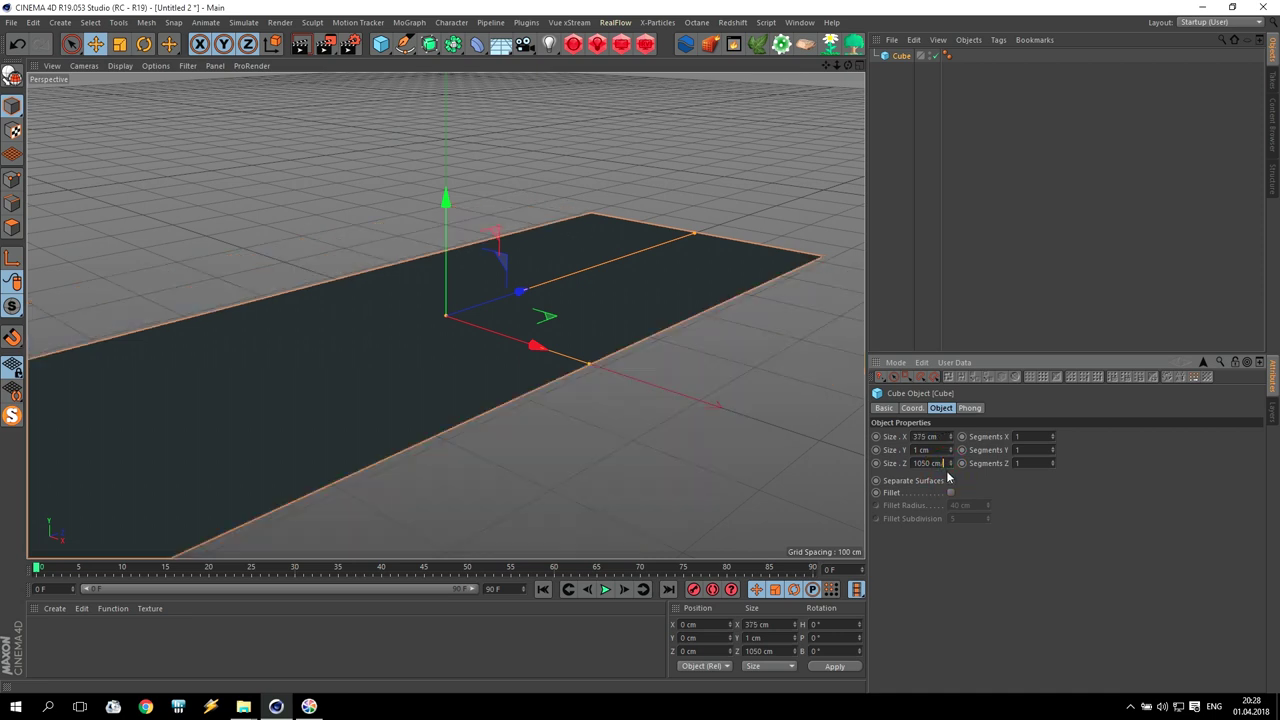
{"action": "type", "text": "/2"}
{"action": "key", "text": "Return"}
Step: Set the cube's X segments to 2 and display the viewport in Quick Shading (Lines)
{"action": "left_click_drag", "start_coordinate": [848, 65], "coordinate": [715, 190]}
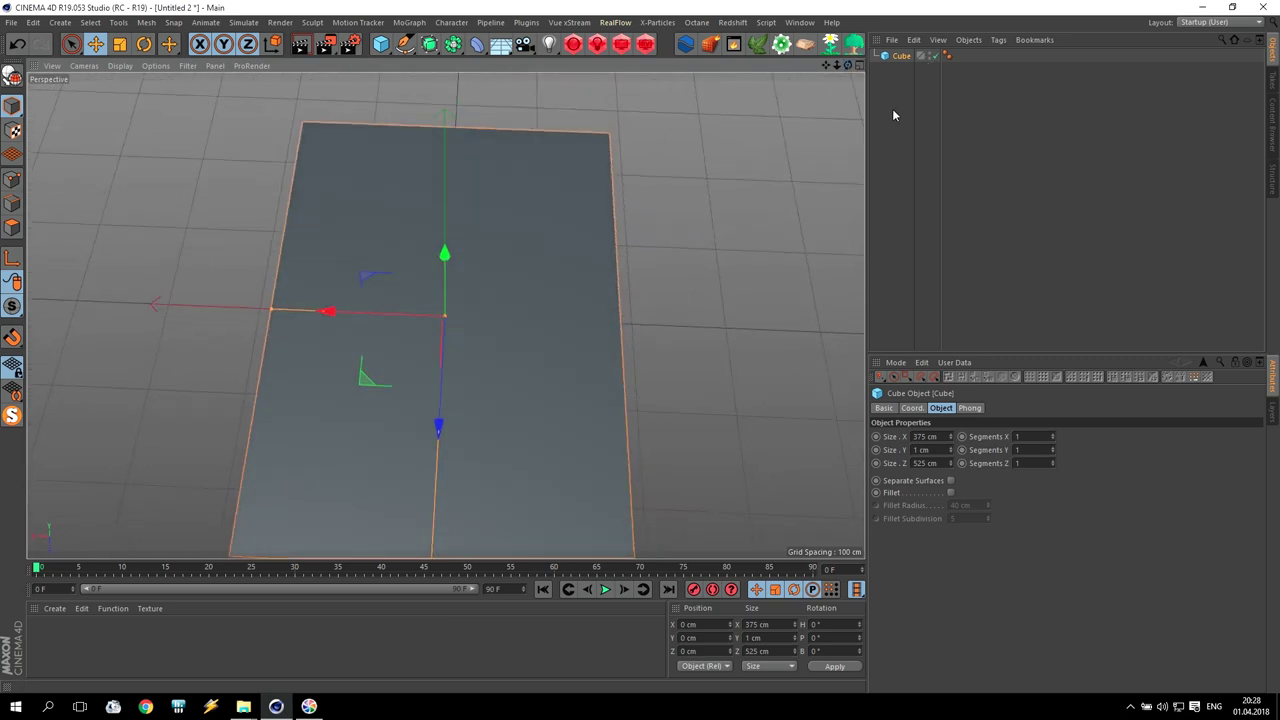
{"action": "left_click_drag", "start_coordinate": [826, 65], "coordinate": [832, 20]}
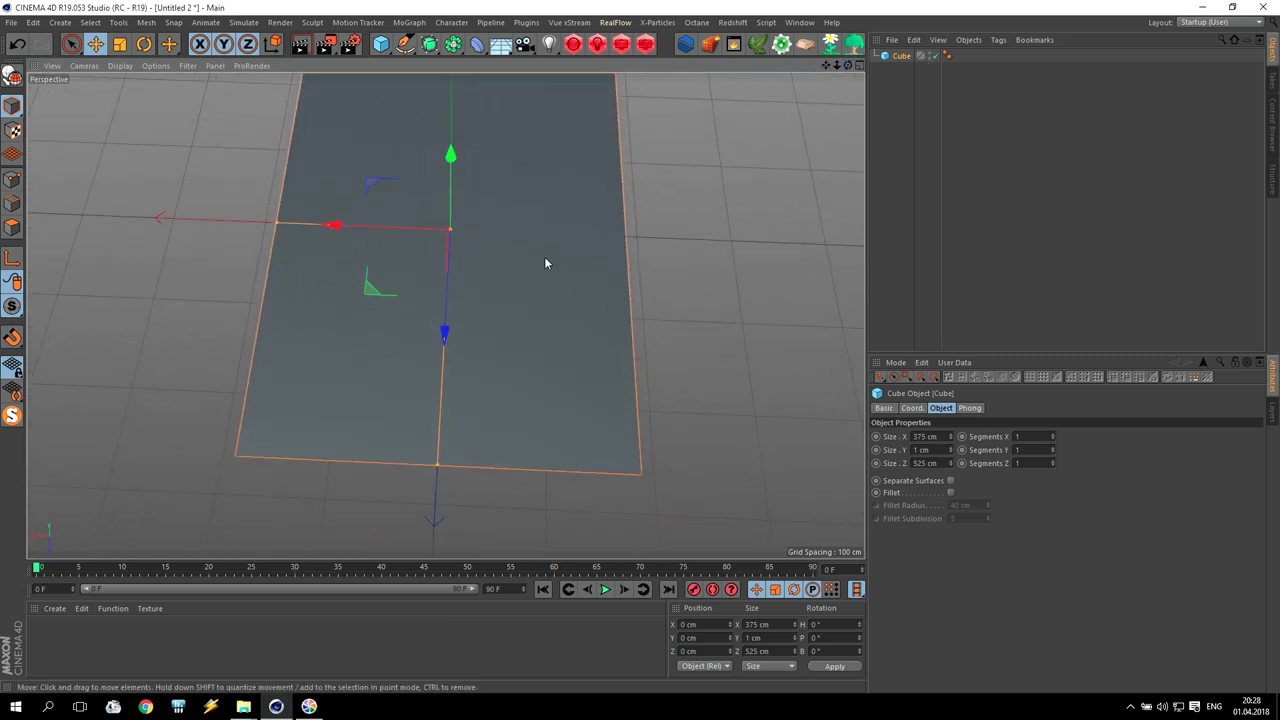
{"action": "scroll", "coordinate": [452, 257], "scroll_direction": "down", "scroll_amount": 4}
{"action": "scroll", "coordinate": [455, 256], "scroll_direction": "up", "scroll_amount": 4}
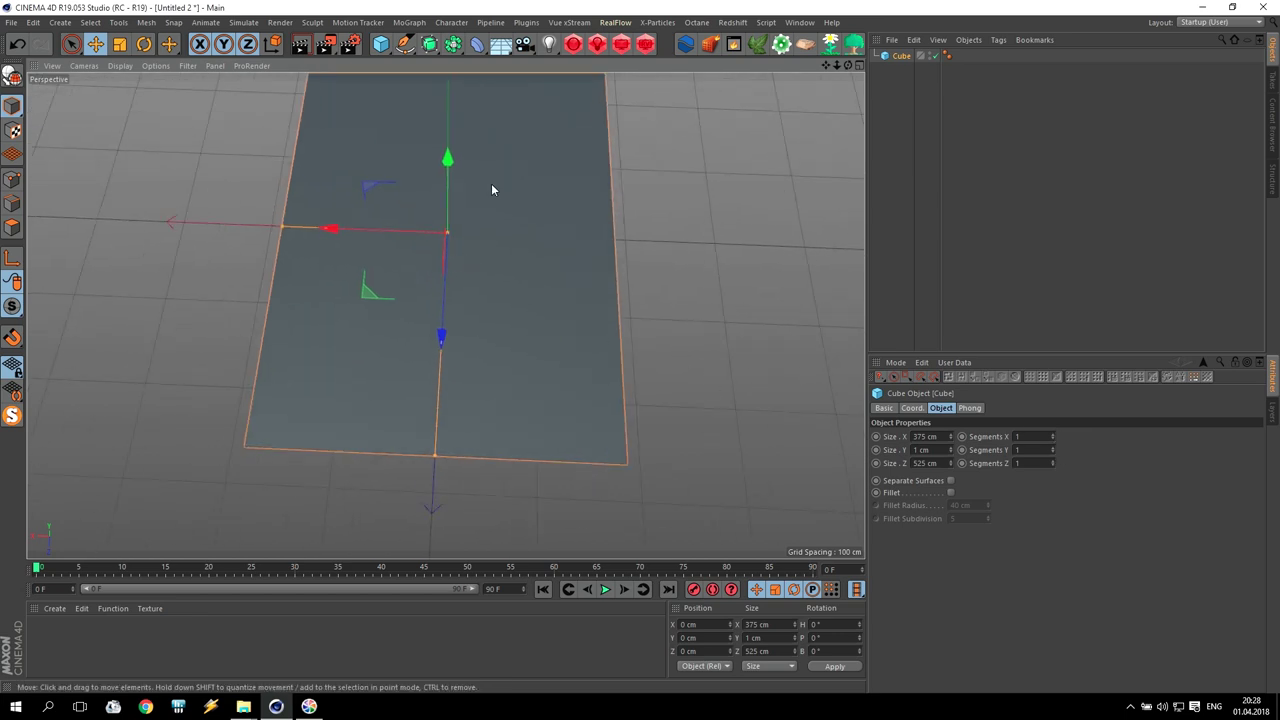
{"action": "left_click", "coordinate": [122, 66]}
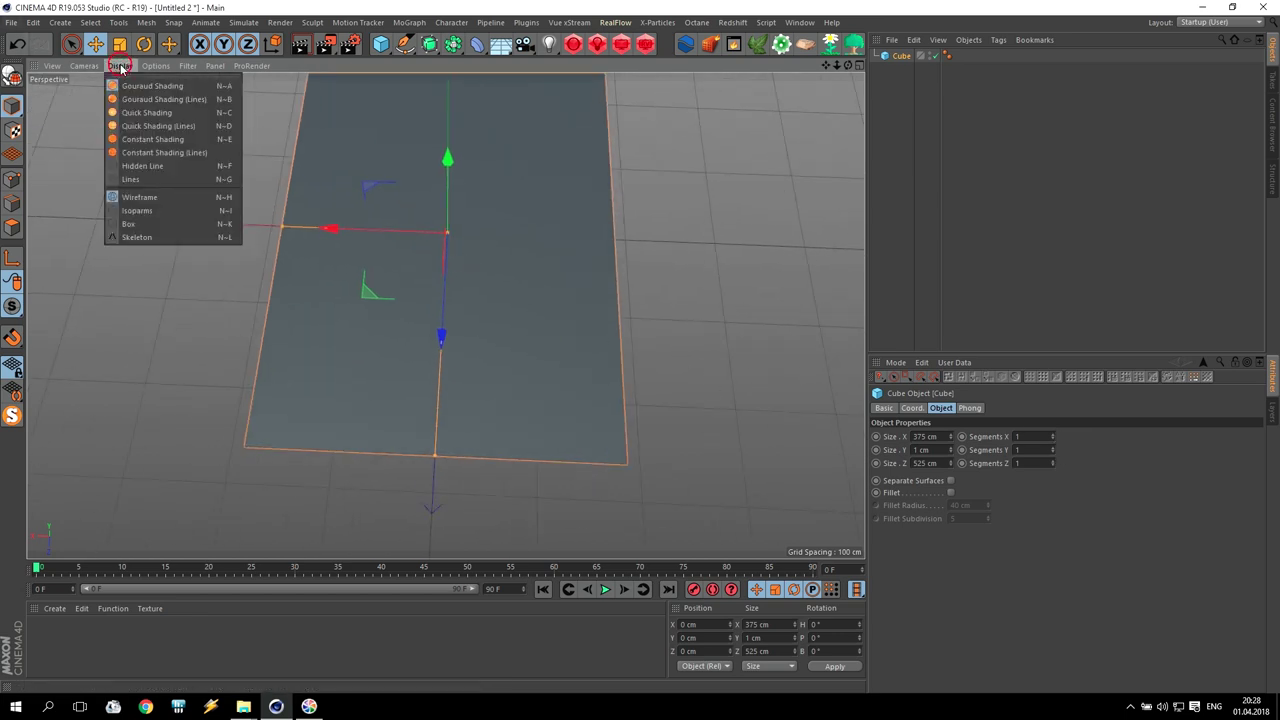
{"action": "left_click", "coordinate": [146, 141]}
{"action": "left_click", "coordinate": [1052, 436]}
{"action": "left_click", "coordinate": [1052, 436]}
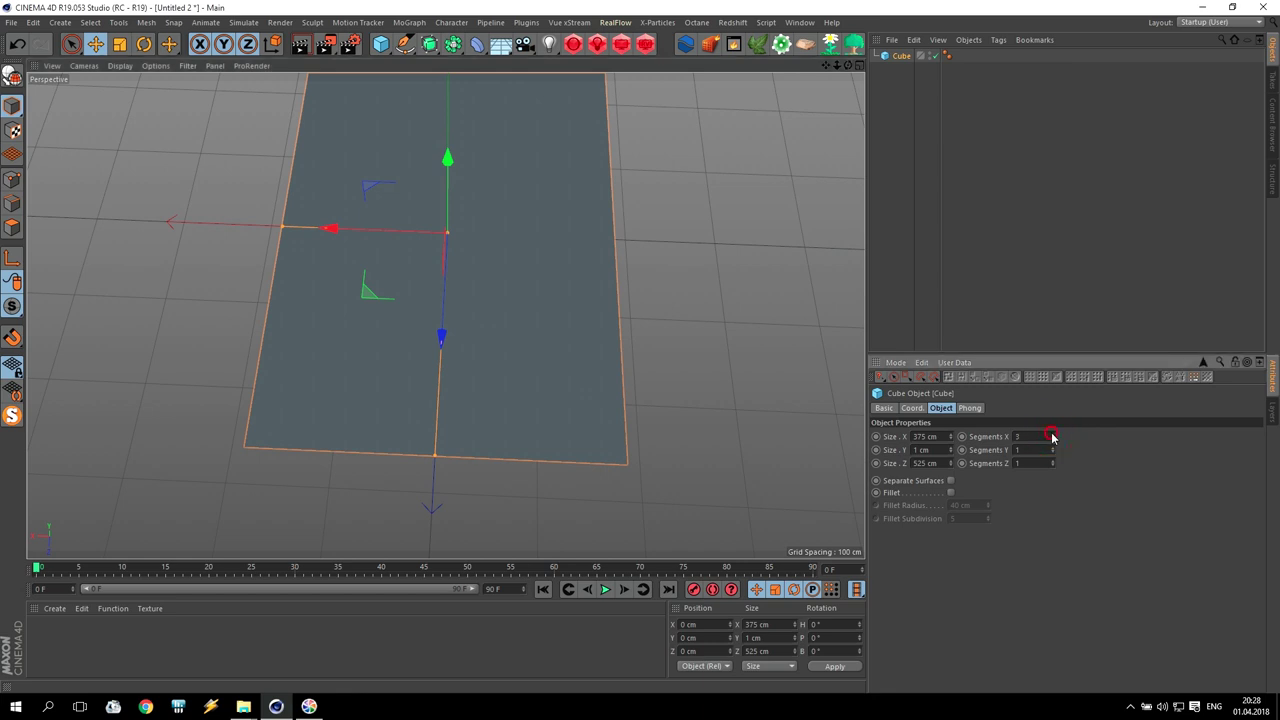
{"action": "left_click_drag", "start_coordinate": [826, 66], "coordinate": [823, 129]}
{"action": "left_click", "coordinate": [1052, 440]}
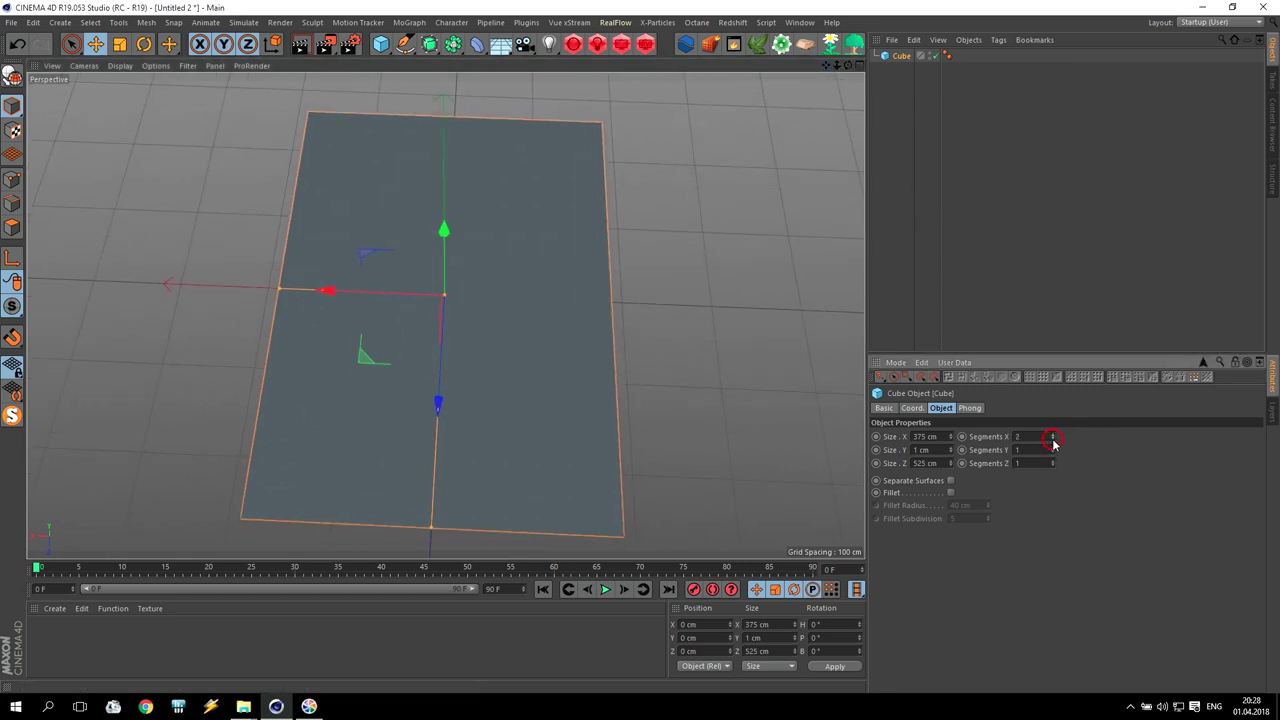
{"action": "left_click", "coordinate": [120, 65]}
{"action": "left_click", "coordinate": [143, 127]}
Step: Divide the card-shaped cube into 3 segments along X and 4 segments along Z
{"action": "left_click", "coordinate": [1052, 436]}
{"action": "left_click", "coordinate": [1053, 437]}
{"action": "left_click", "coordinate": [1053, 459]}
{"action": "left_click", "coordinate": [1053, 460]}
{"action": "left_click", "coordinate": [1053, 460]}
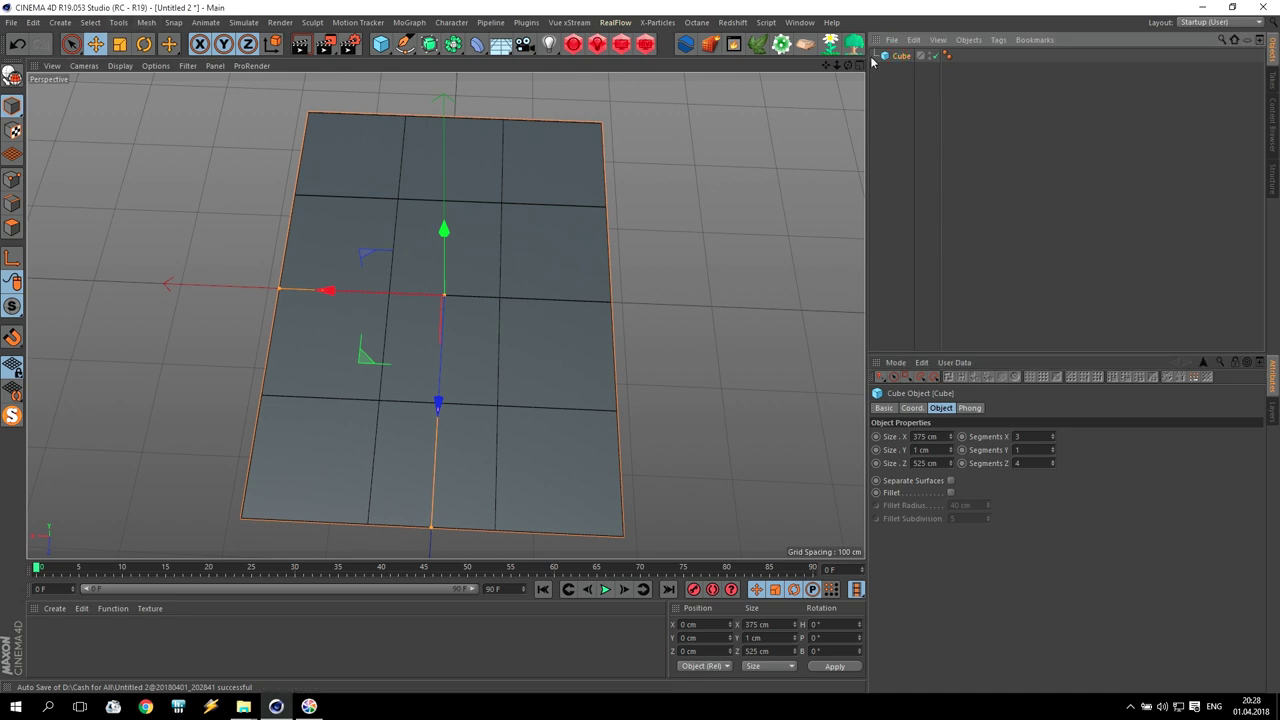
Step: Make the cube editable and select the short vertical edges at its four corners
{"action": "left_click", "coordinate": [12, 76]}
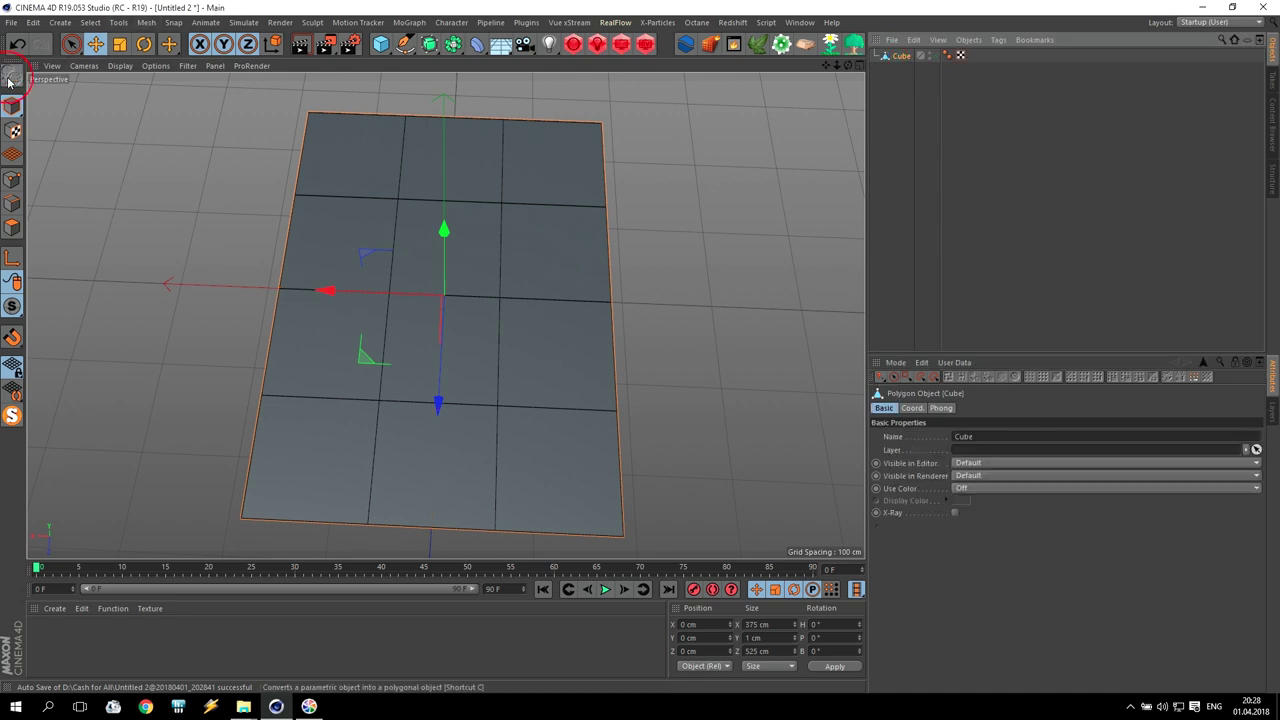
{"action": "left_click", "coordinate": [12, 204]}
{"action": "left_click_drag", "start_coordinate": [70, 44], "coordinate": [128, 97]}
{"action": "left_click_drag", "start_coordinate": [200, 506], "coordinate": [264, 538]}
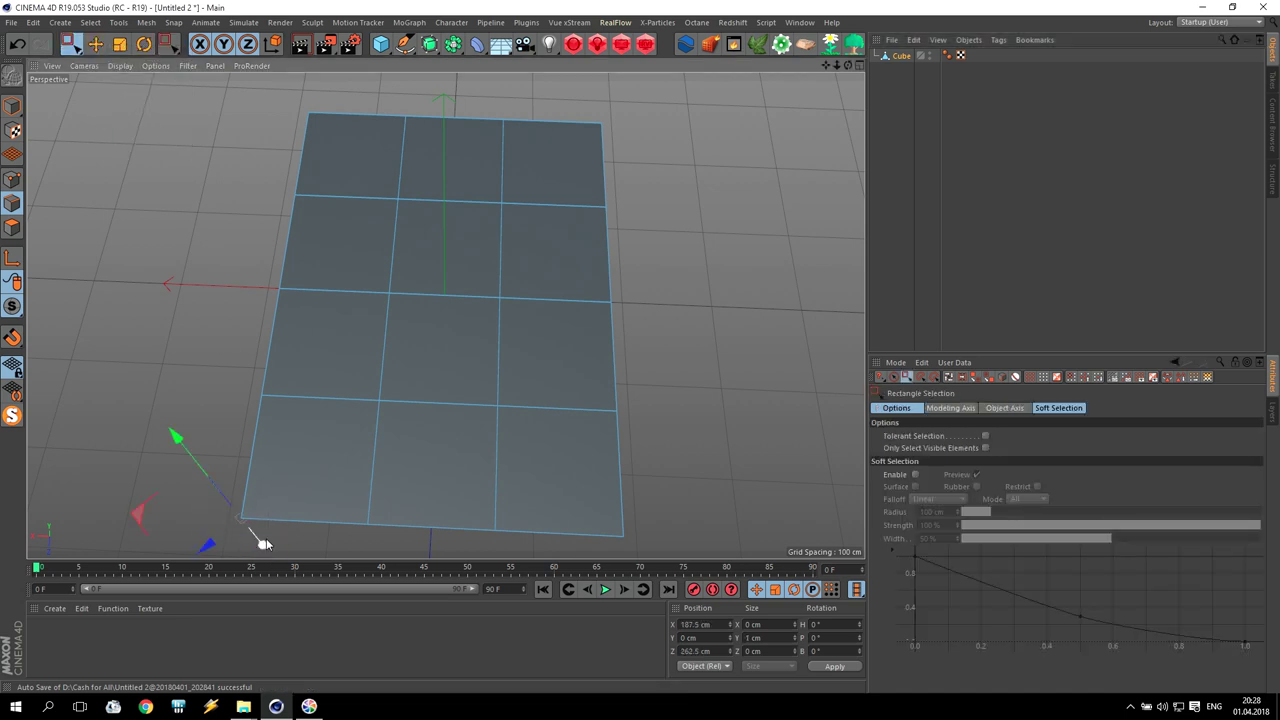
{"action": "left_click_drag", "start_coordinate": [606, 551], "coordinate": [673, 490], "text": "shift"}
{"action": "left_click_drag", "start_coordinate": [635, 155], "coordinate": [585, 92], "text": "shift"}
{"action": "left_click_drag", "start_coordinate": [266, 88], "coordinate": [342, 152], "text": "shift"}
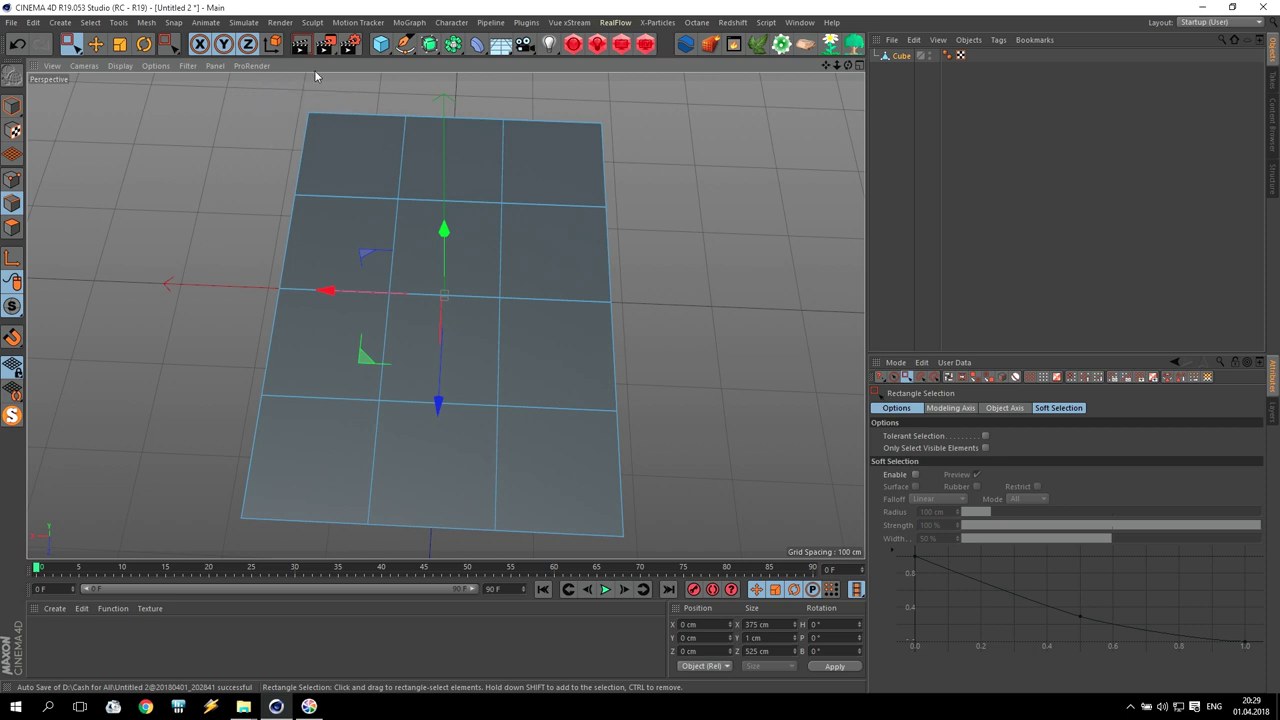
Step: Bevel the selected corner edges with a 30 cm offset and 7 subdivisions, and return to Model mode
{"action": "right_click", "coordinate": [572, 267]}
{"action": "left_click", "coordinate": [596, 557]}
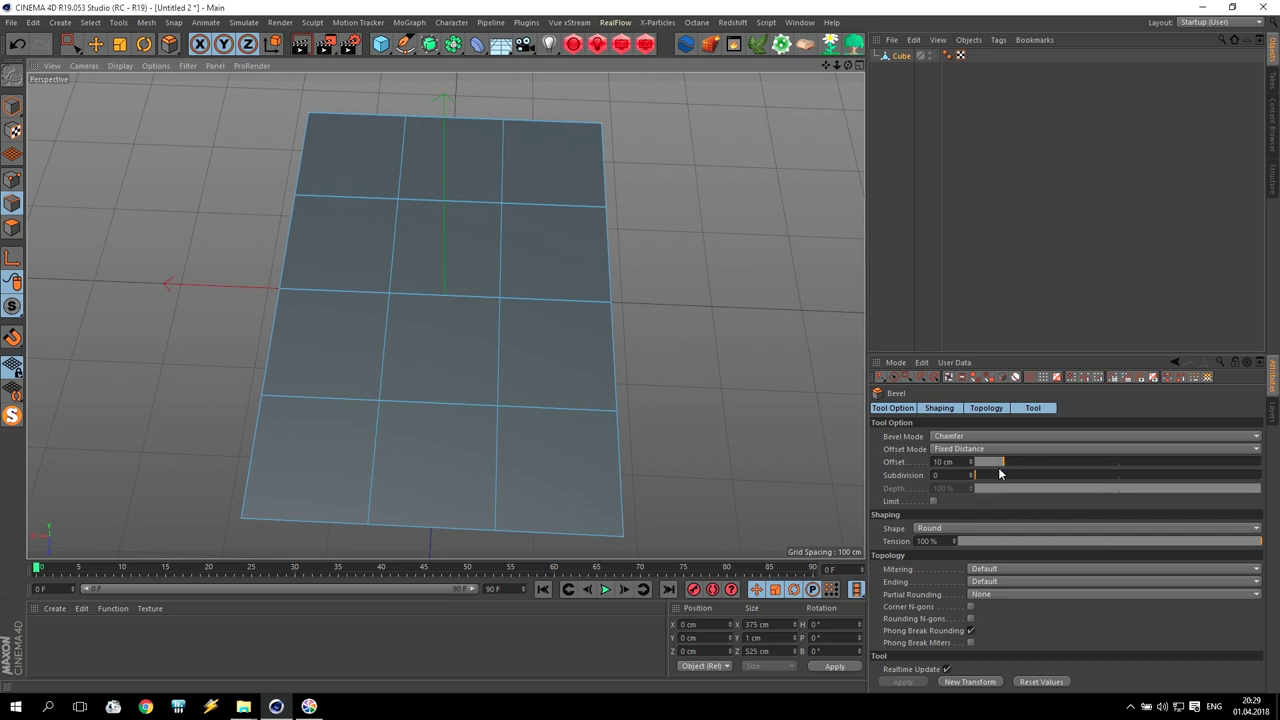
{"action": "left_click_drag", "start_coordinate": [973, 476], "coordinate": [987, 478]}
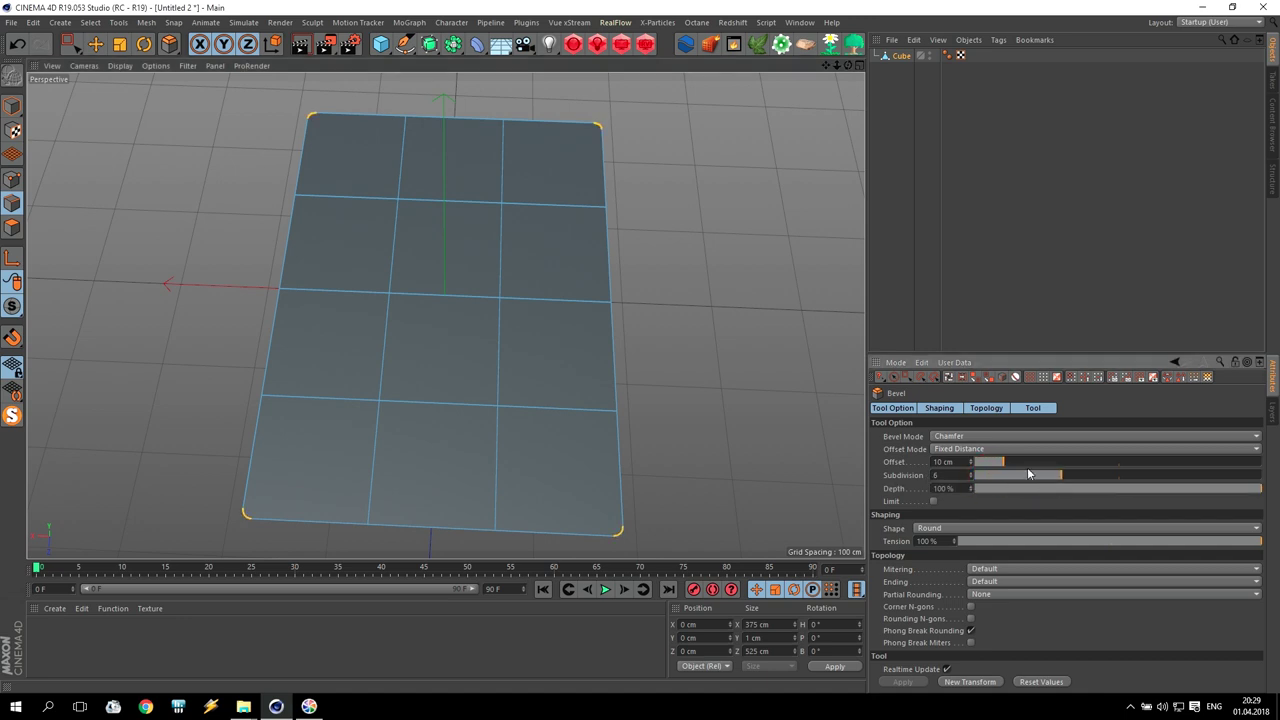
{"action": "left_click_drag", "start_coordinate": [1006, 461], "coordinate": [1075, 478]}
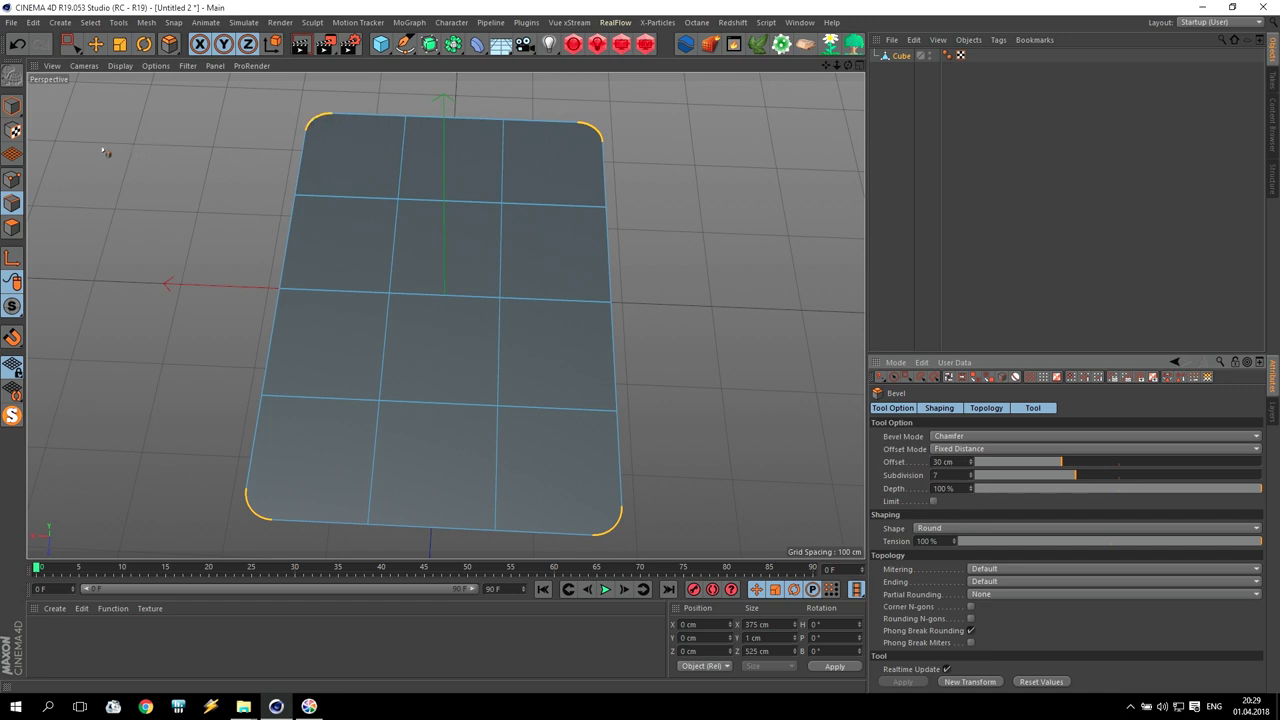
{"action": "left_click", "coordinate": [95, 45]}
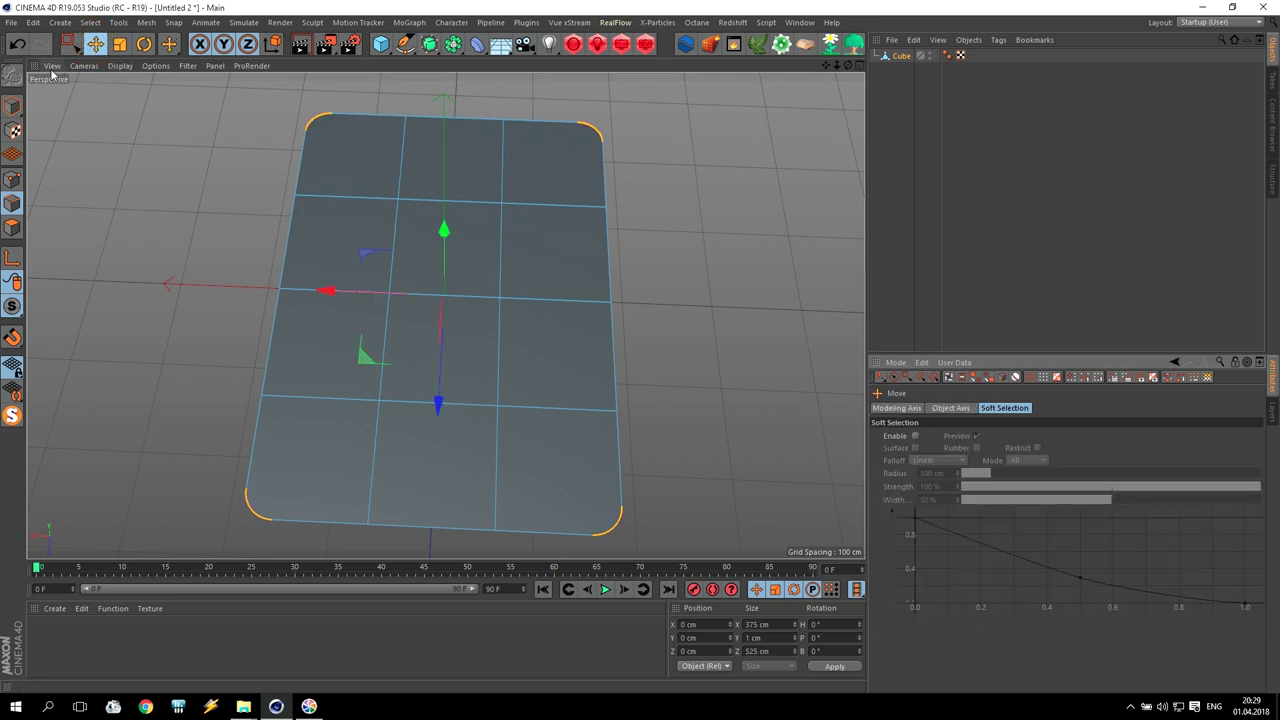
{"action": "left_click", "coordinate": [13, 106]}
{"action": "scroll", "coordinate": [400, 357], "scroll_direction": "down", "scroll_amount": 4}
{"action": "scroll", "coordinate": [400, 360], "scroll_direction": "up", "scroll_amount": 3}
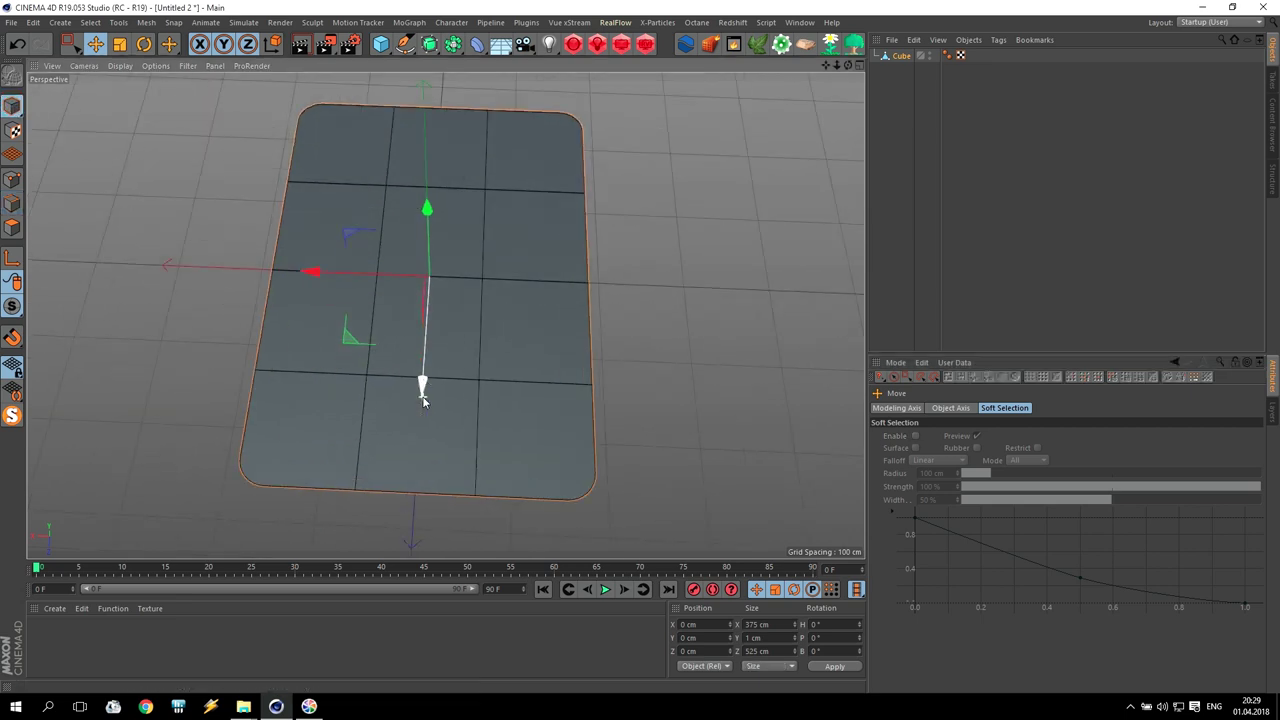
{"action": "left_click_drag", "start_coordinate": [588, 443], "coordinate": [566, 422], "text": "alt"}
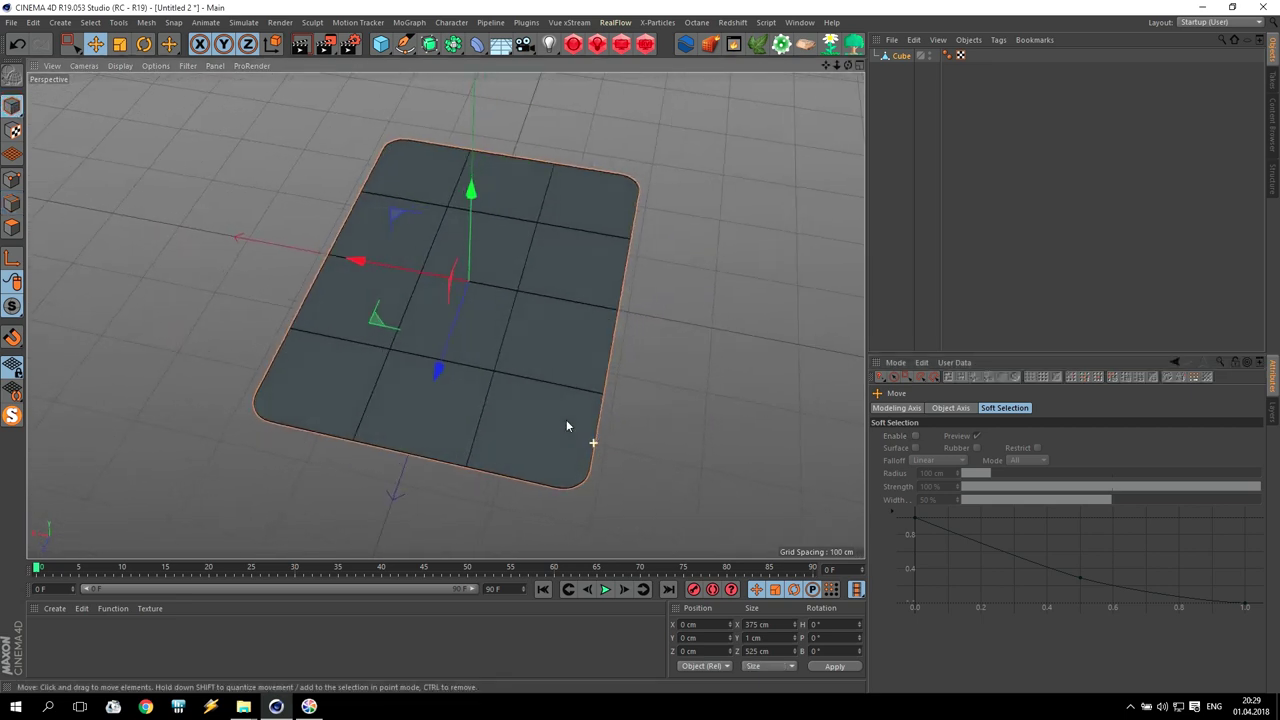
{"action": "left_click_drag", "start_coordinate": [826, 66], "coordinate": [791, 5]}
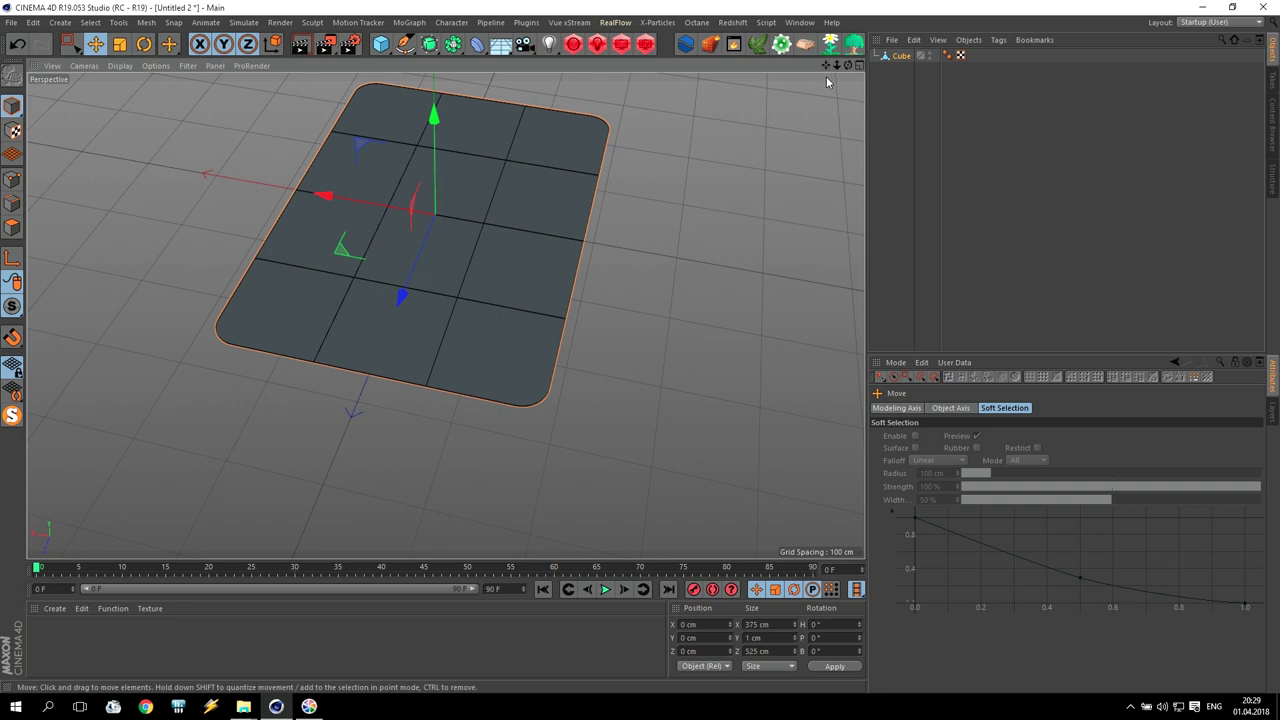
{"action": "left_click_drag", "start_coordinate": [826, 66], "coordinate": [828, 117]}
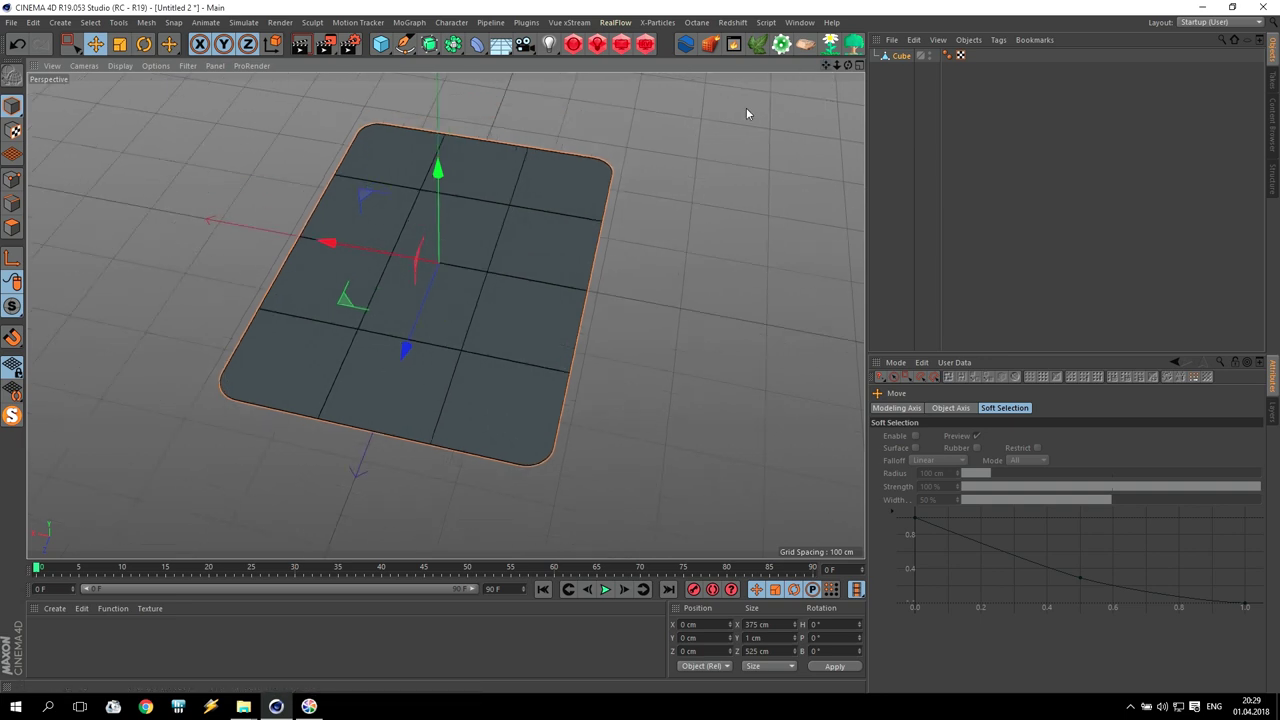
{"action": "scroll", "coordinate": [417, 280], "scroll_direction": "up", "scroll_amount": 3}
{"action": "scroll", "coordinate": [419, 282], "scroll_direction": "down", "scroll_amount": 3}
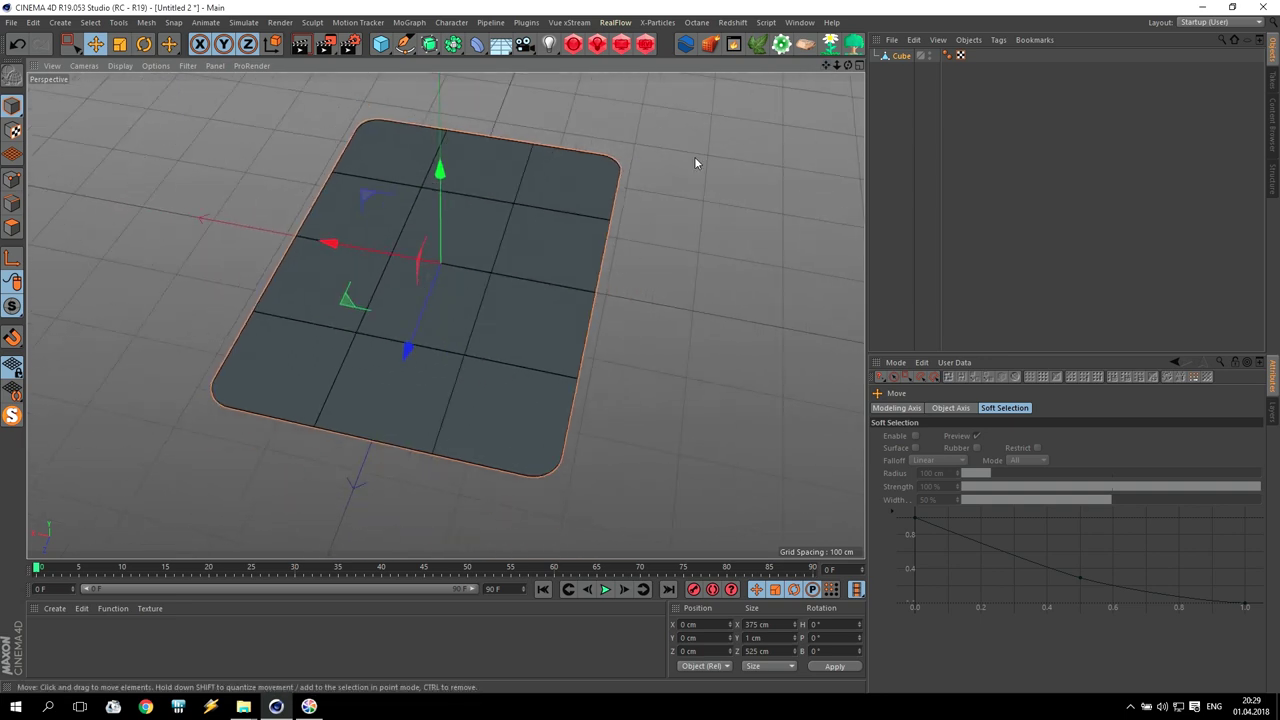
Step: Undock the Content Browser into its own window and open the Playing Cards folder in the presets
{"action": "left_click", "coordinate": [1273, 134]}
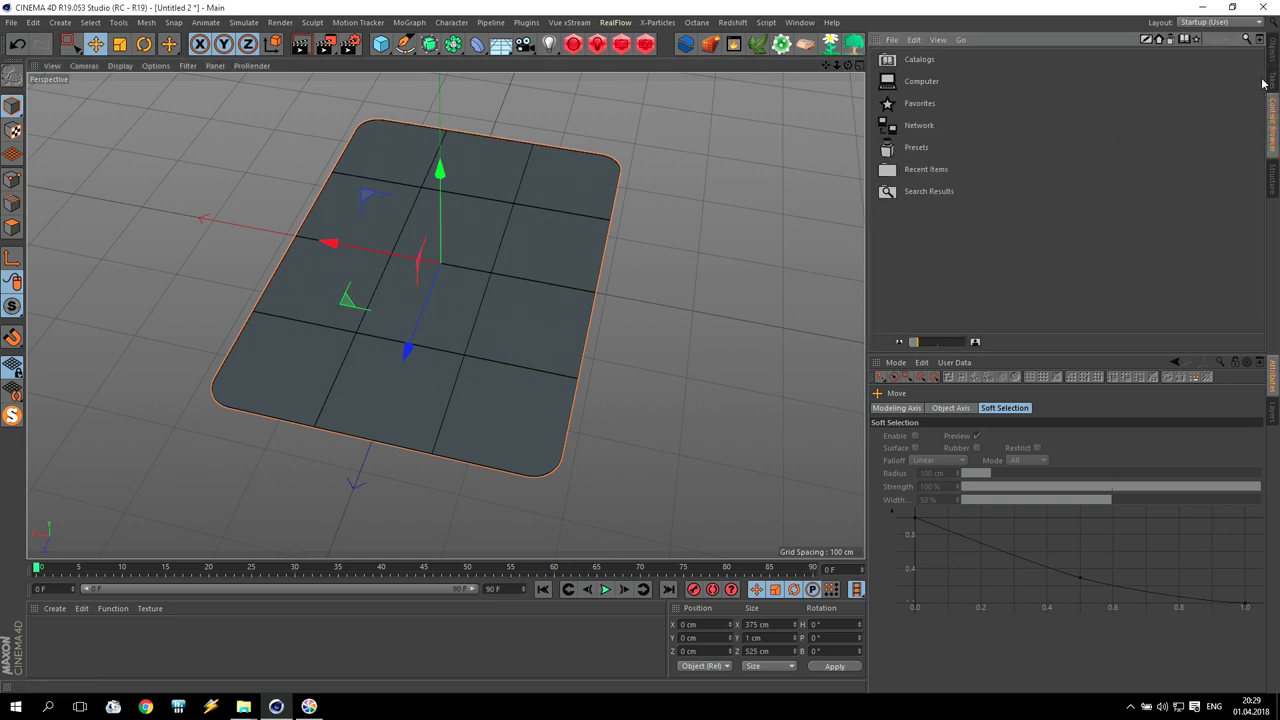
{"action": "left_click", "coordinate": [1260, 41]}
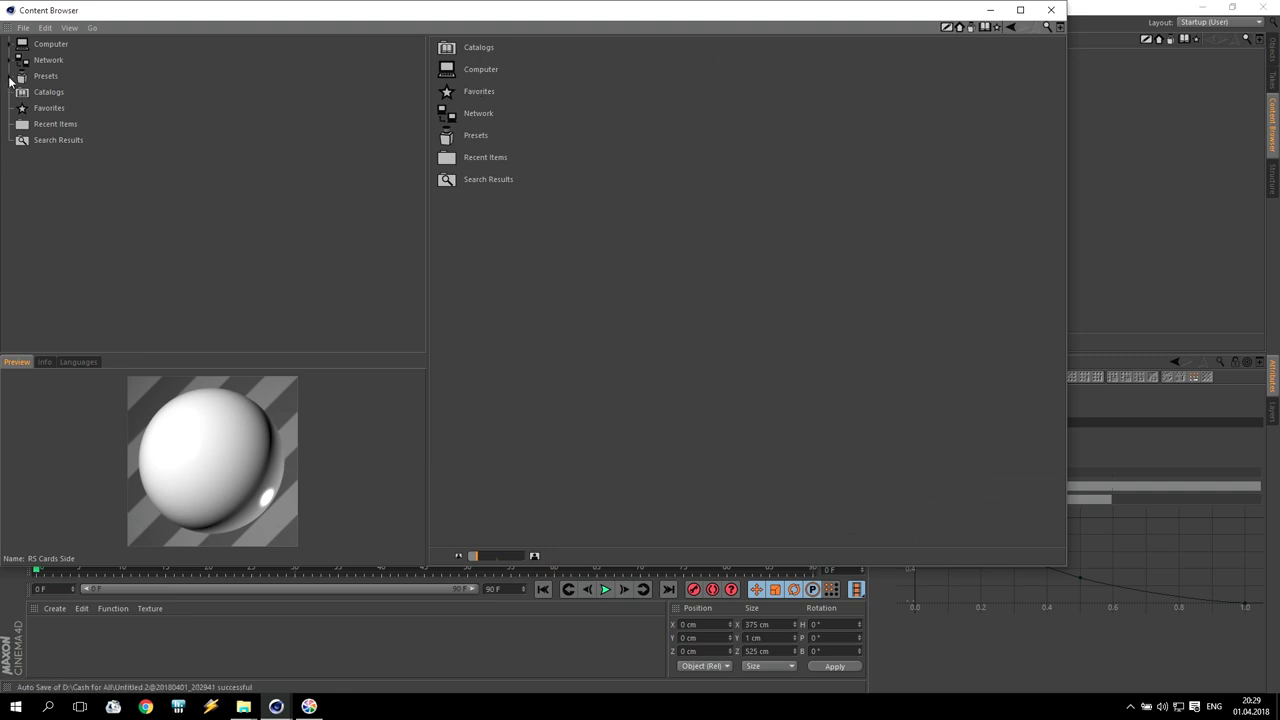
{"action": "left_click", "coordinate": [10, 78]}
{"action": "left_click", "coordinate": [46, 77]}
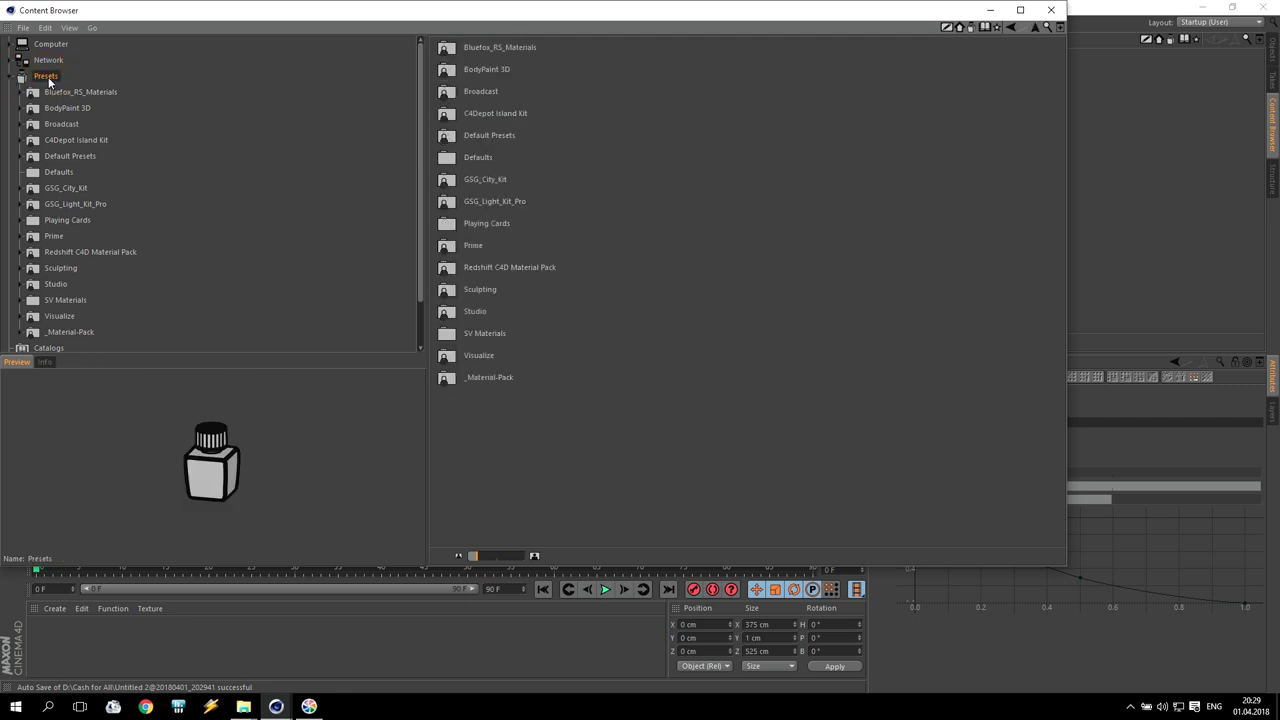
{"action": "left_click", "coordinate": [84, 222]}
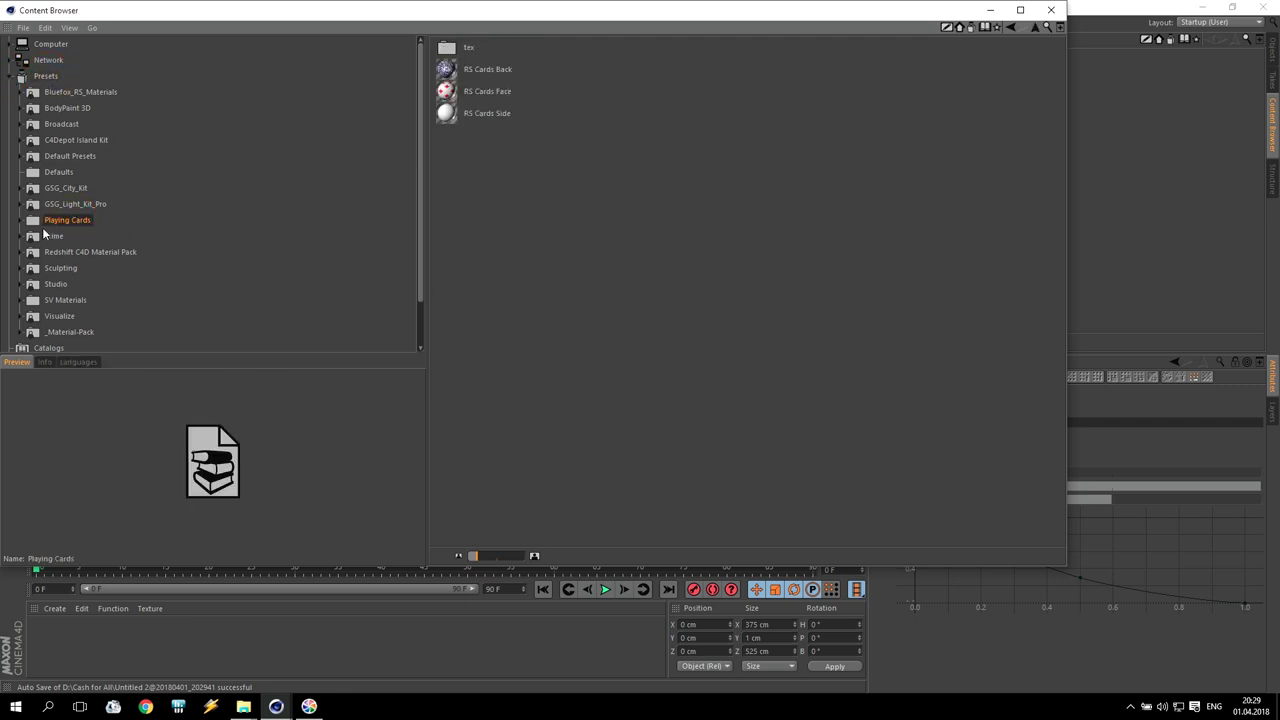
Step: Load the RS Cards Back, RS Cards Face and RS Cards Side materials, then close the browser window and show the object list
{"action": "double_click", "coordinate": [480, 70]}
{"action": "double_click", "coordinate": [482, 91]}
{"action": "double_click", "coordinate": [482, 114]}
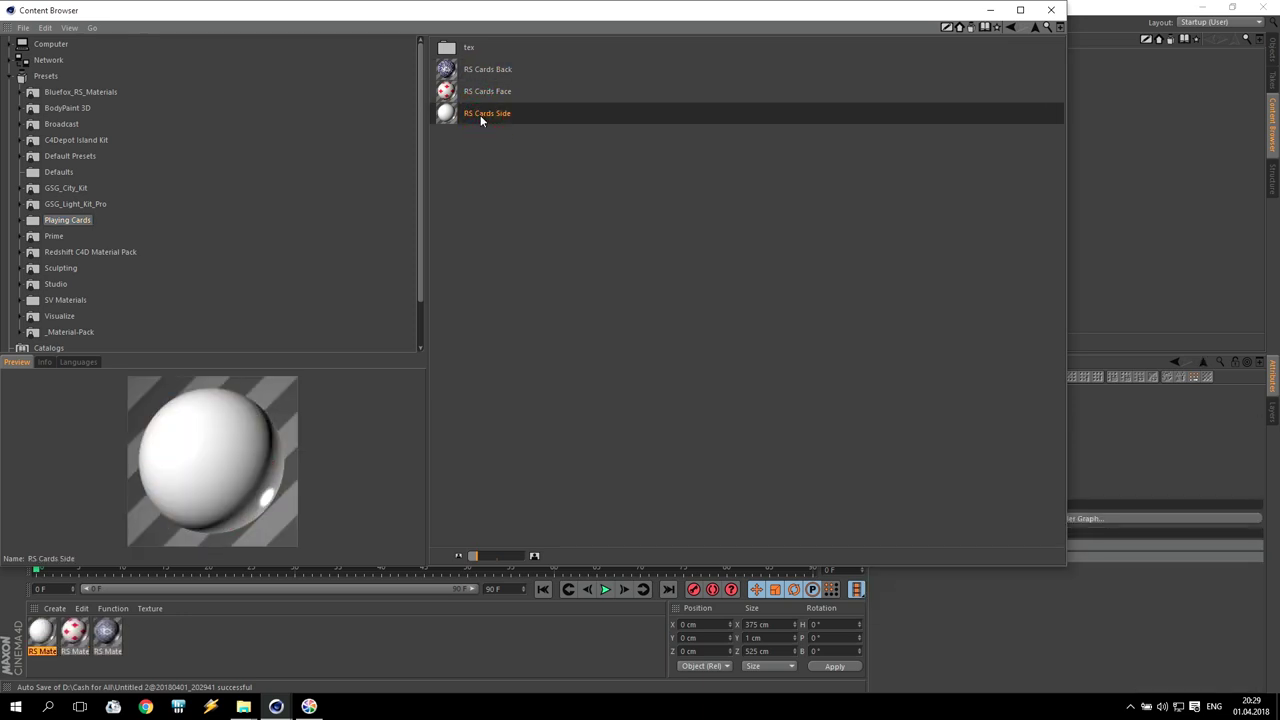
{"action": "left_click", "coordinate": [1053, 10]}
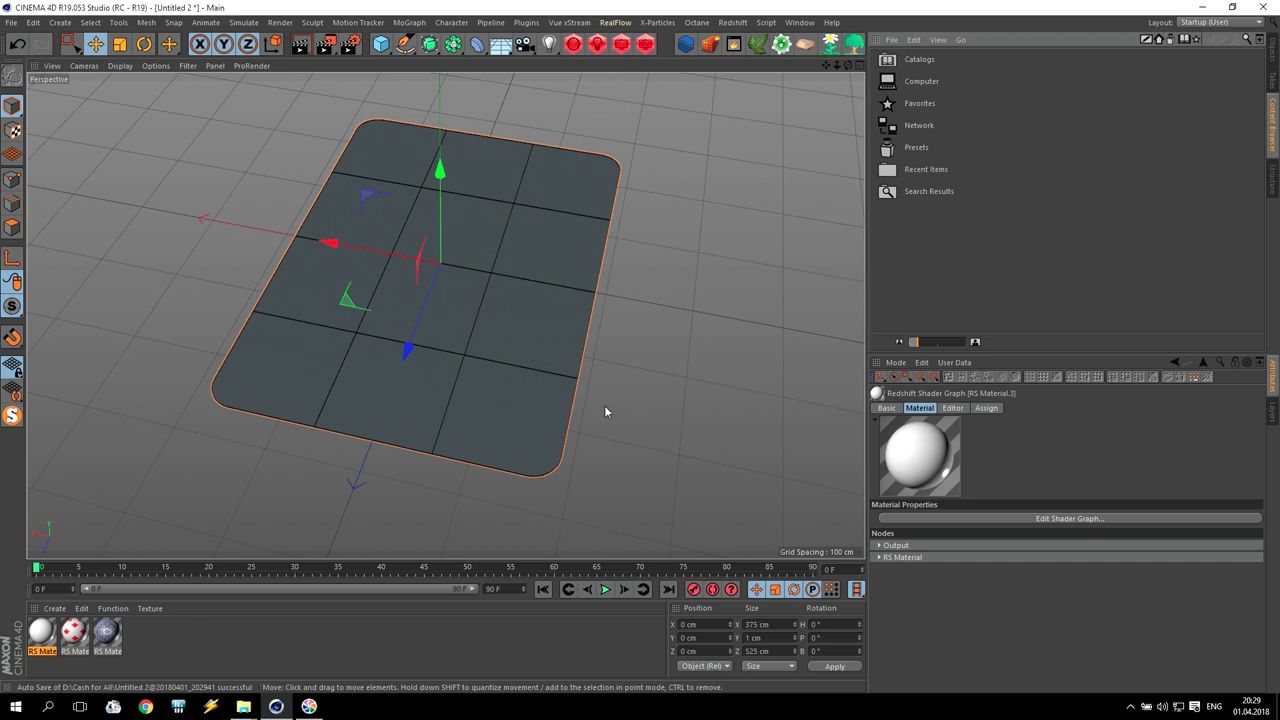
{"action": "left_click", "coordinate": [1271, 60]}
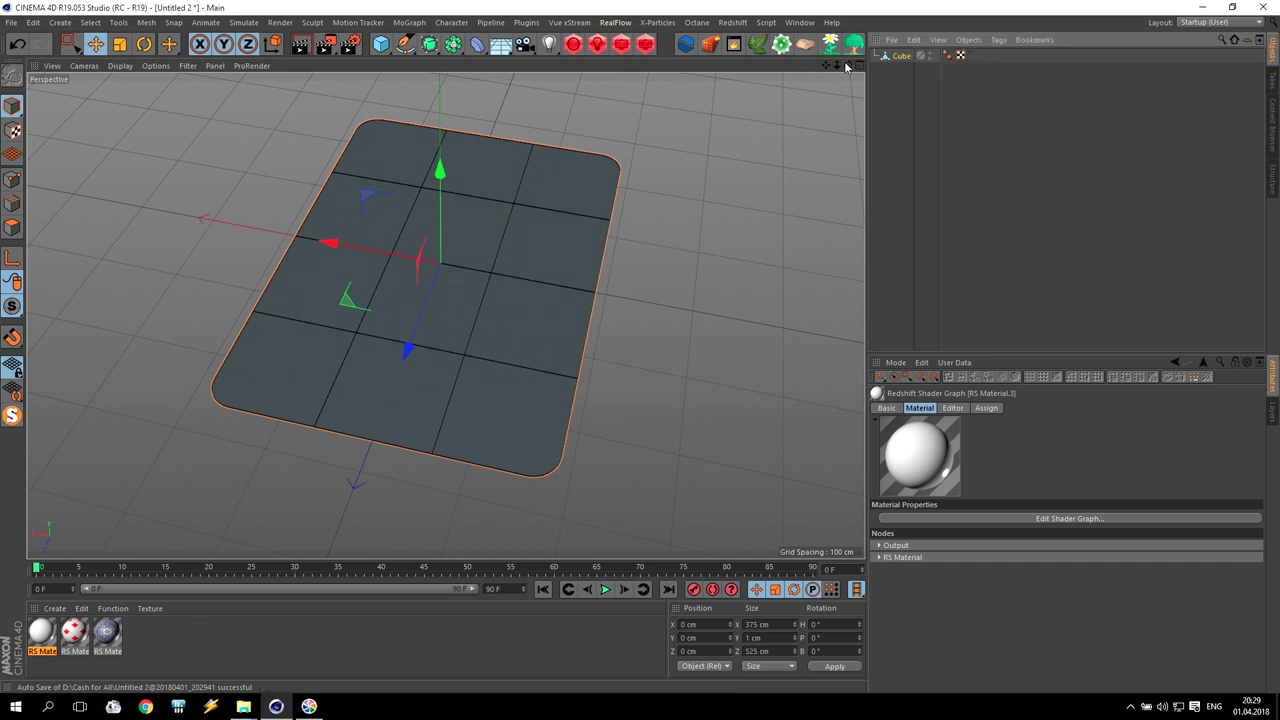
Step: Apply the white side material to the whole card and the back material to the selected polygons of its underside
{"action": "left_click", "coordinate": [900, 56]}
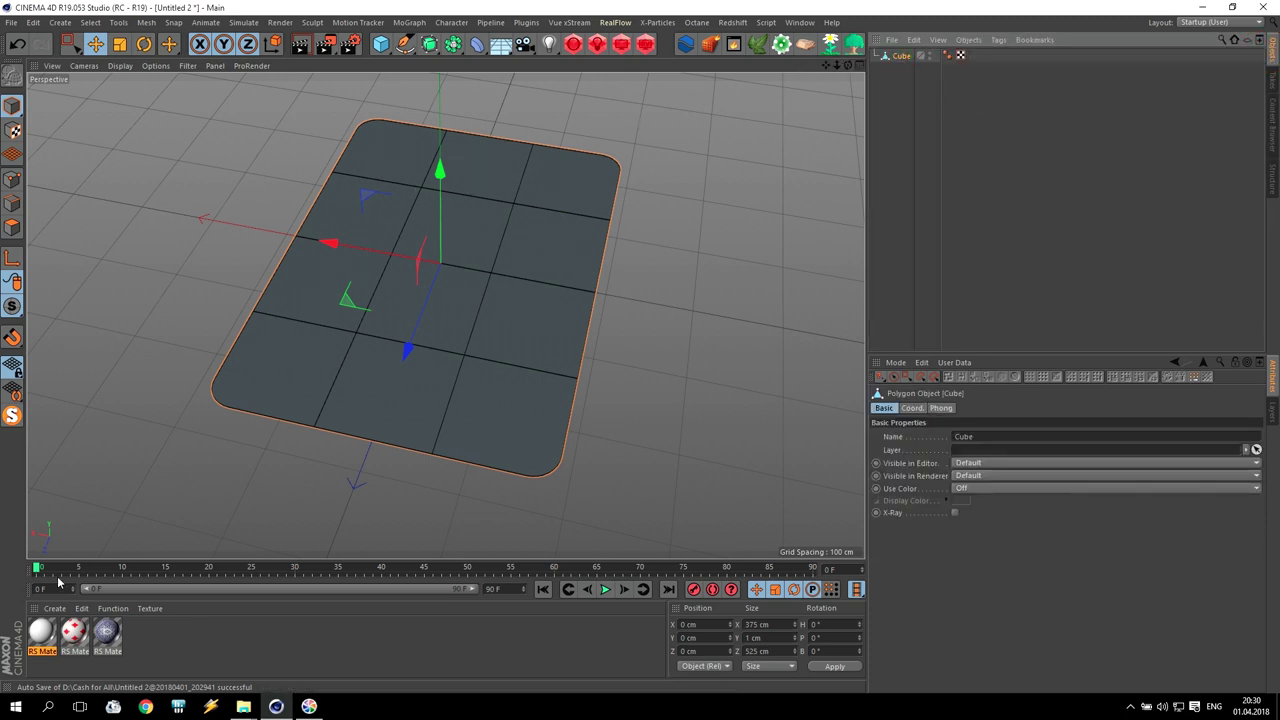
{"action": "left_click_drag", "start_coordinate": [42, 632], "coordinate": [378, 332]}
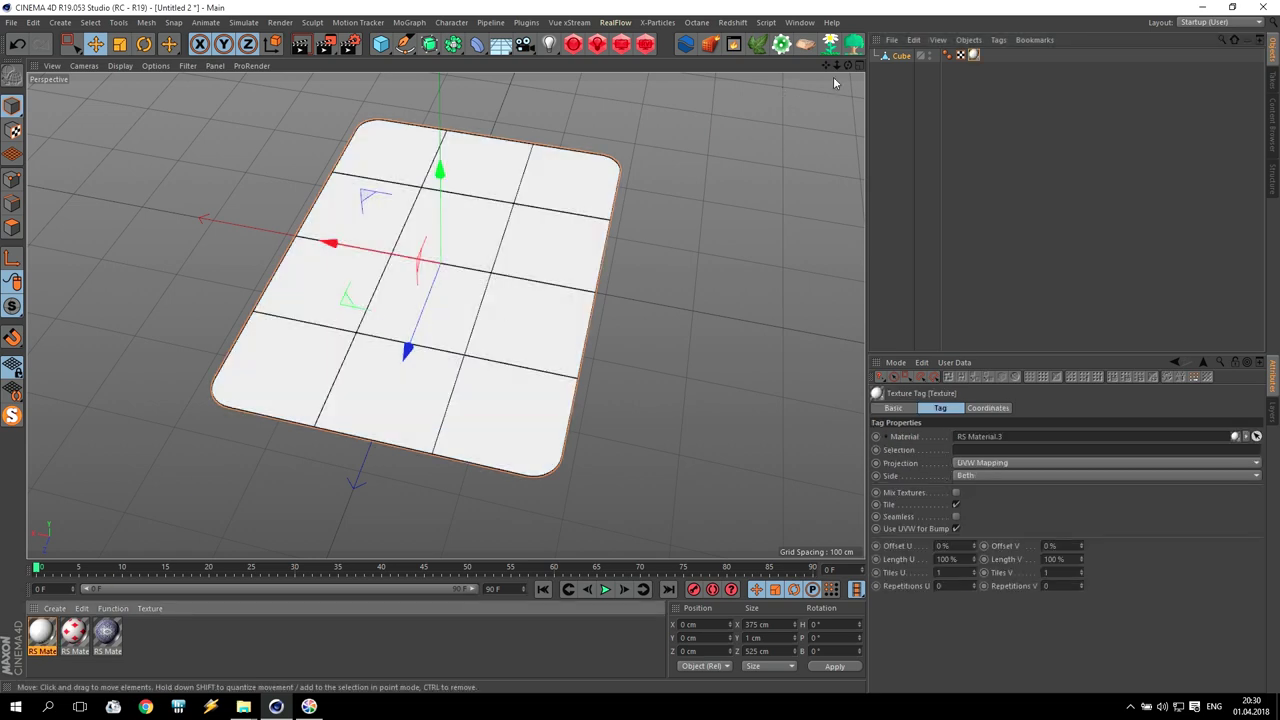
{"action": "left_click_drag", "start_coordinate": [848, 66], "coordinate": [846, 5]}
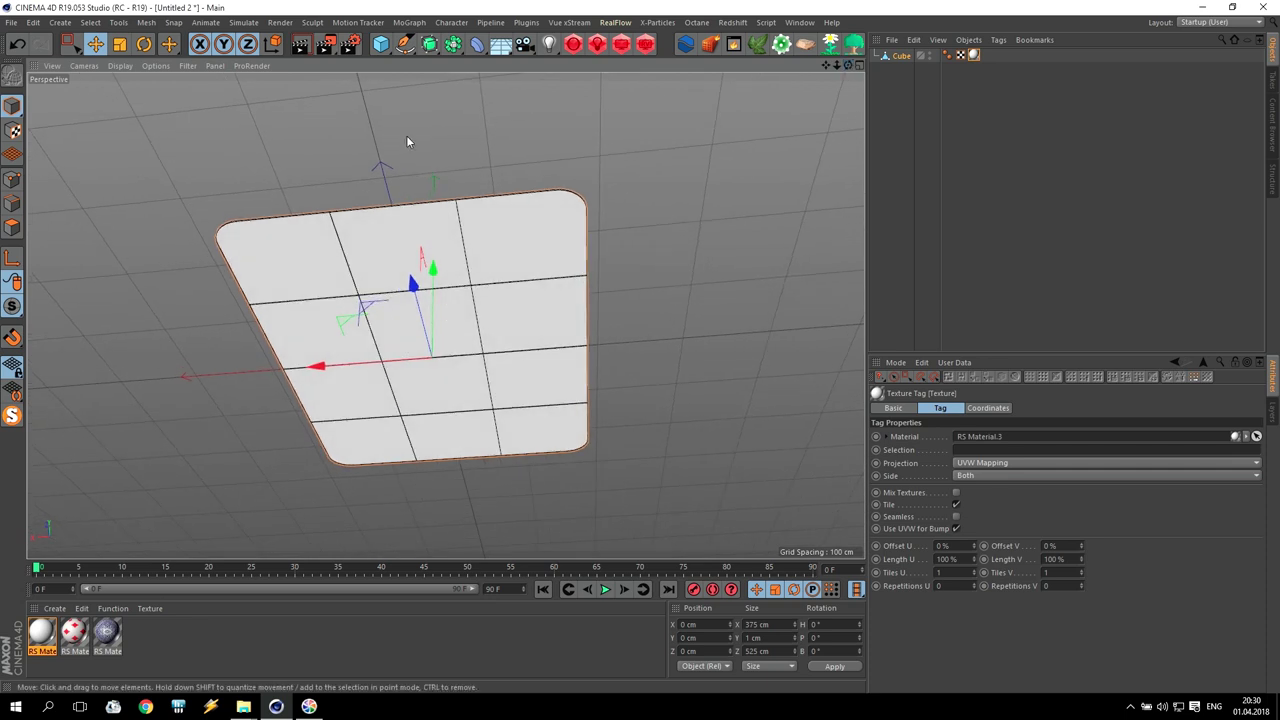
{"action": "left_click", "coordinate": [12, 228]}
{"action": "mouse_move", "coordinate": [273, 279]}
{"action": "left_mouse_down"}
{"action": "mouse_move", "coordinate": [337, 320]}
{"action": "mouse_move", "coordinate": [466, 289]}
{"action": "mouse_move", "coordinate": [517, 314]}
{"action": "mouse_move", "coordinate": [369, 343]}
{"action": "mouse_move", "coordinate": [369, 389]}
{"action": "mouse_move", "coordinate": [506, 383]}
{"action": "mouse_move", "coordinate": [509, 430]}
{"action": "mouse_move", "coordinate": [443, 434]}
{"action": "mouse_move", "coordinate": [406, 466]}
{"action": "mouse_move", "coordinate": [360, 445]}
{"action": "left_mouse_up"}
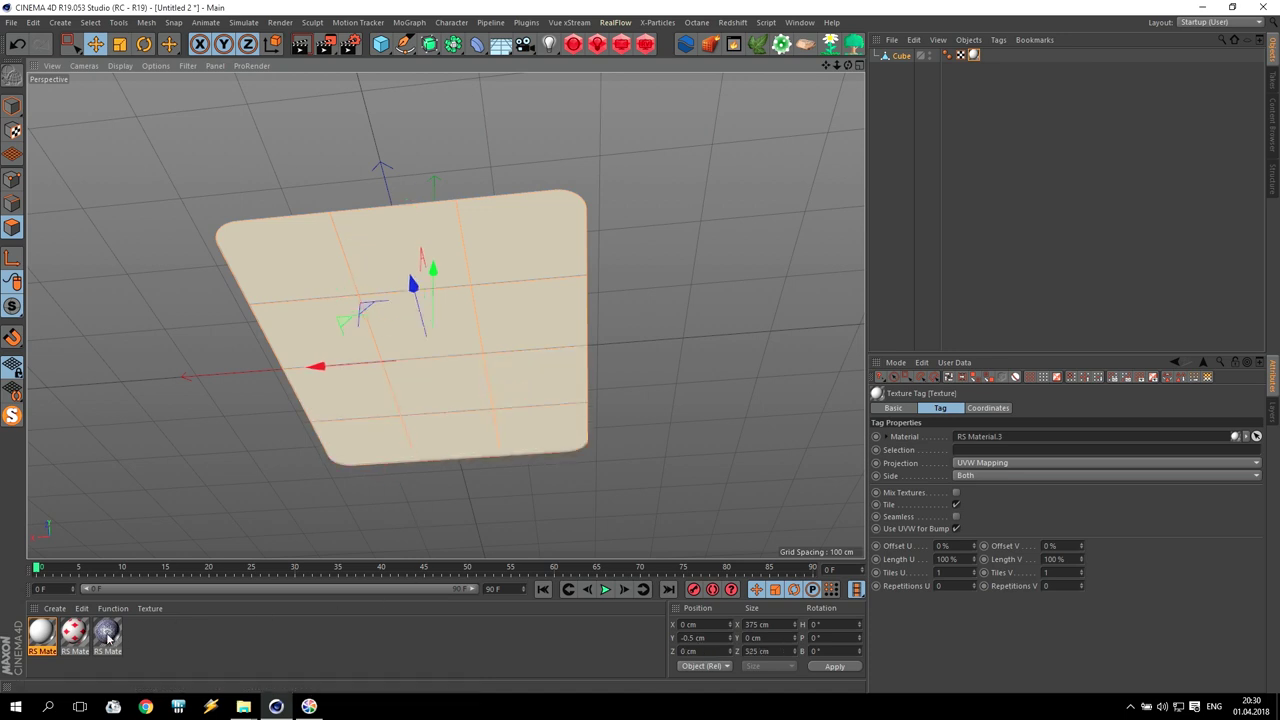
{"action": "left_click_drag", "start_coordinate": [108, 642], "coordinate": [364, 379]}
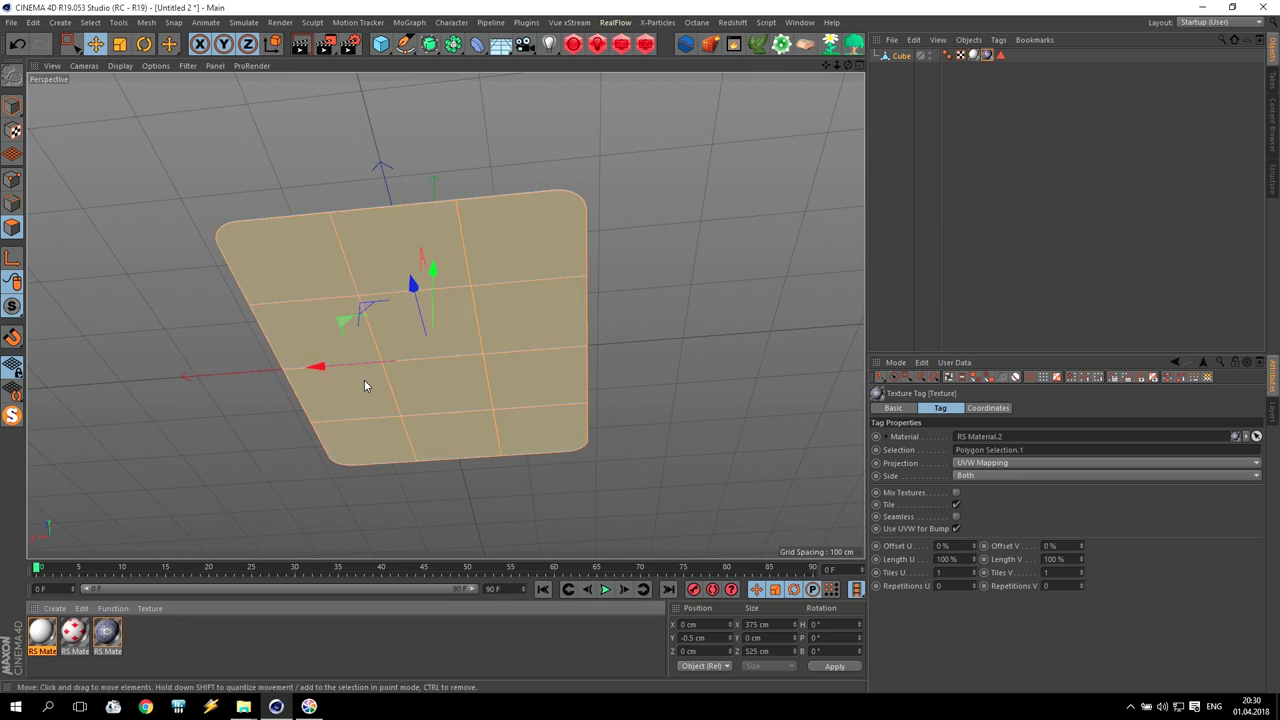
Step: Select all twelve polygons on the card's upper surface, apply the face material to them, and clear the selection
{"action": "left_click_drag", "start_coordinate": [848, 66], "coordinate": [852, 250]}
{"action": "left_click_drag", "start_coordinate": [445, 316], "coordinate": [444, 316], "text": "alt"}
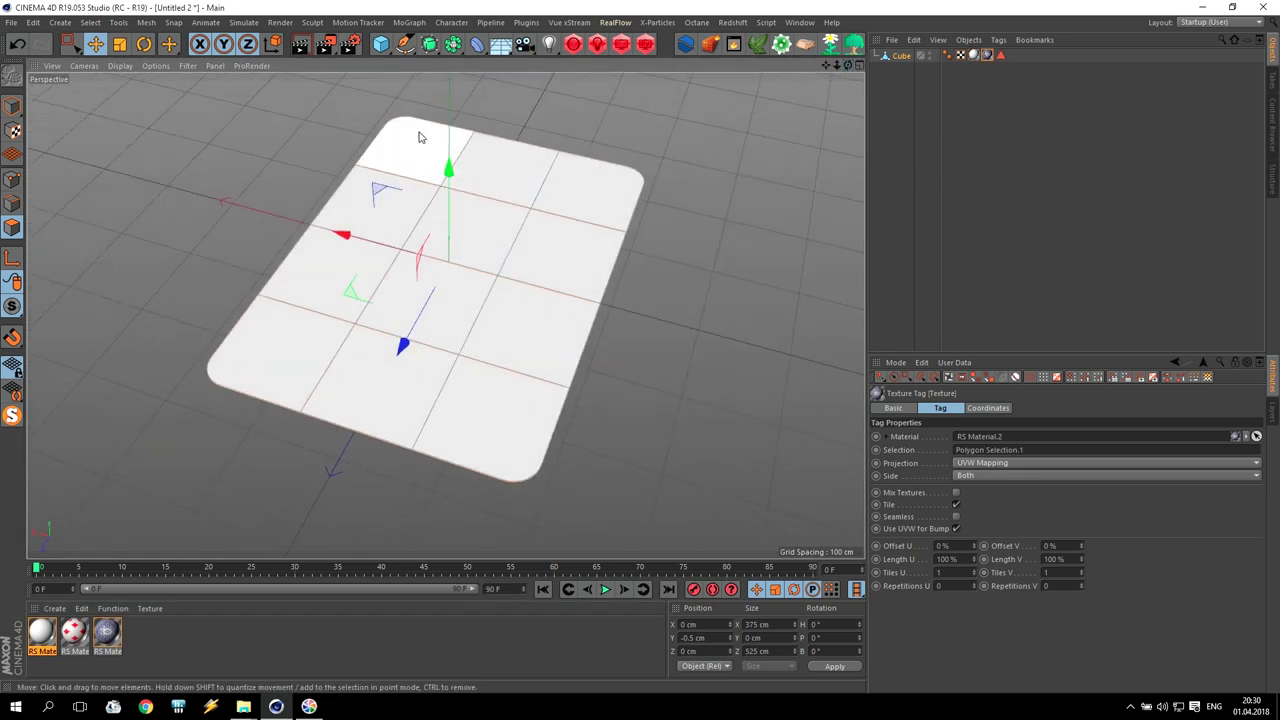
{"action": "left_click", "coordinate": [409, 147]}
{"action": "left_click", "coordinate": [483, 171], "text": "shift"}
{"action": "left_click", "coordinate": [583, 191], "text": "shift"}
{"action": "left_click", "coordinate": [575, 242], "text": "shift"}
{"action": "left_click", "coordinate": [491, 243], "text": "shift"}
{"action": "left_click", "coordinate": [366, 229], "text": "shift"}
{"action": "left_click", "coordinate": [330, 282], "text": "shift"}
{"action": "left_click", "coordinate": [516, 323], "text": "shift"}
{"action": "left_click", "coordinate": [440, 337], "text": "shift"}
{"action": "left_click", "coordinate": [403, 380], "text": "shift"}
{"action": "left_click", "coordinate": [300, 360], "text": "shift"}
{"action": "left_click", "coordinate": [528, 431], "text": "shift"}
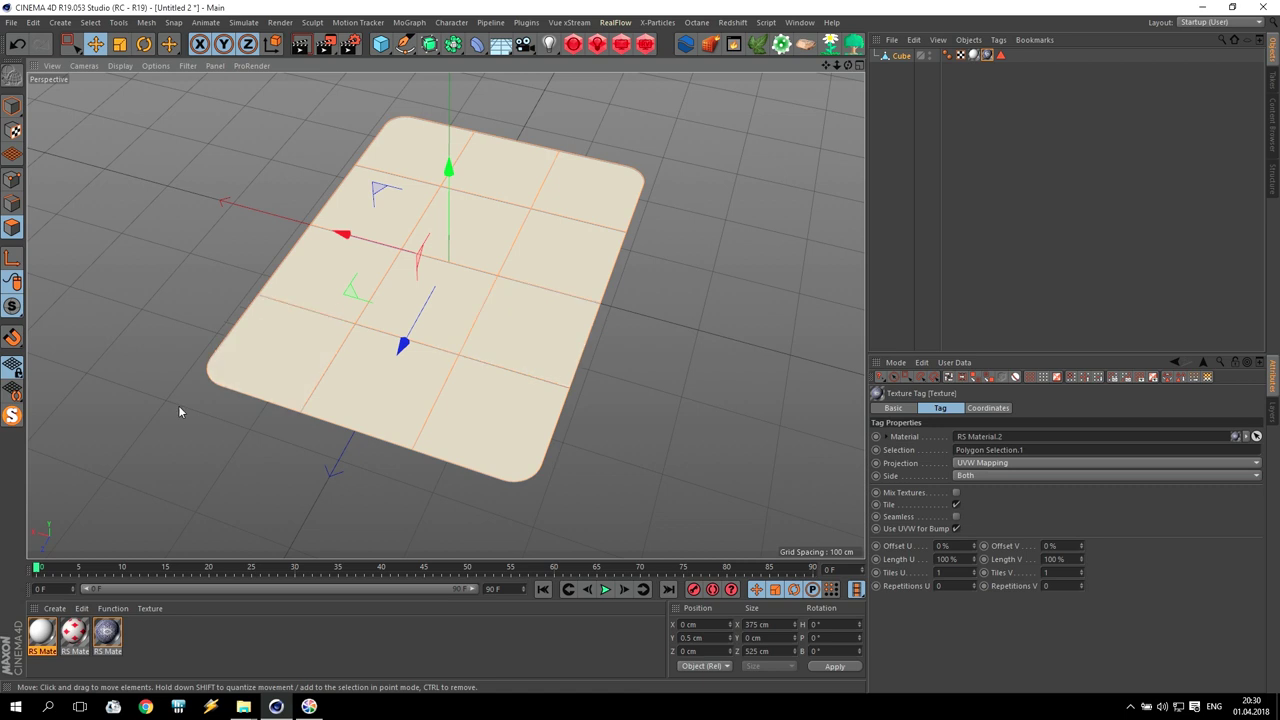
{"action": "left_click", "coordinate": [171, 531]}
{"action": "left_click_drag", "start_coordinate": [281, 385], "coordinate": [282, 386]}
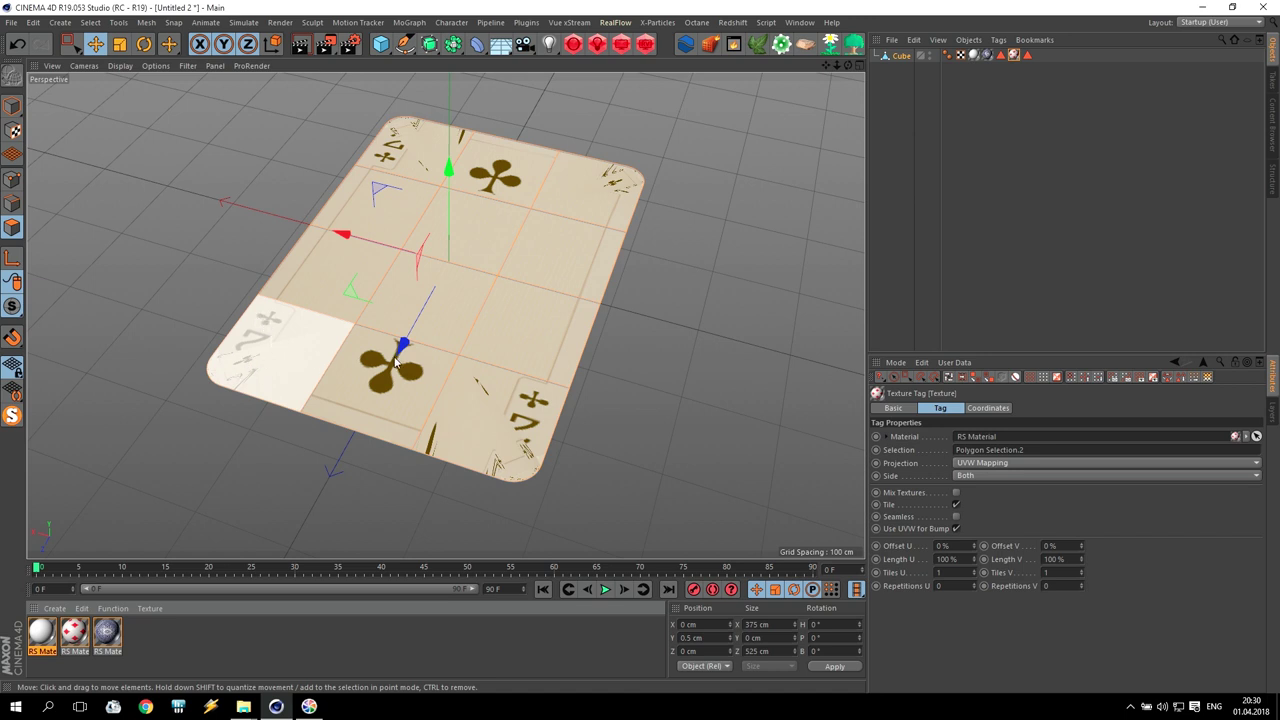
{"action": "left_click", "coordinate": [1004, 174]}
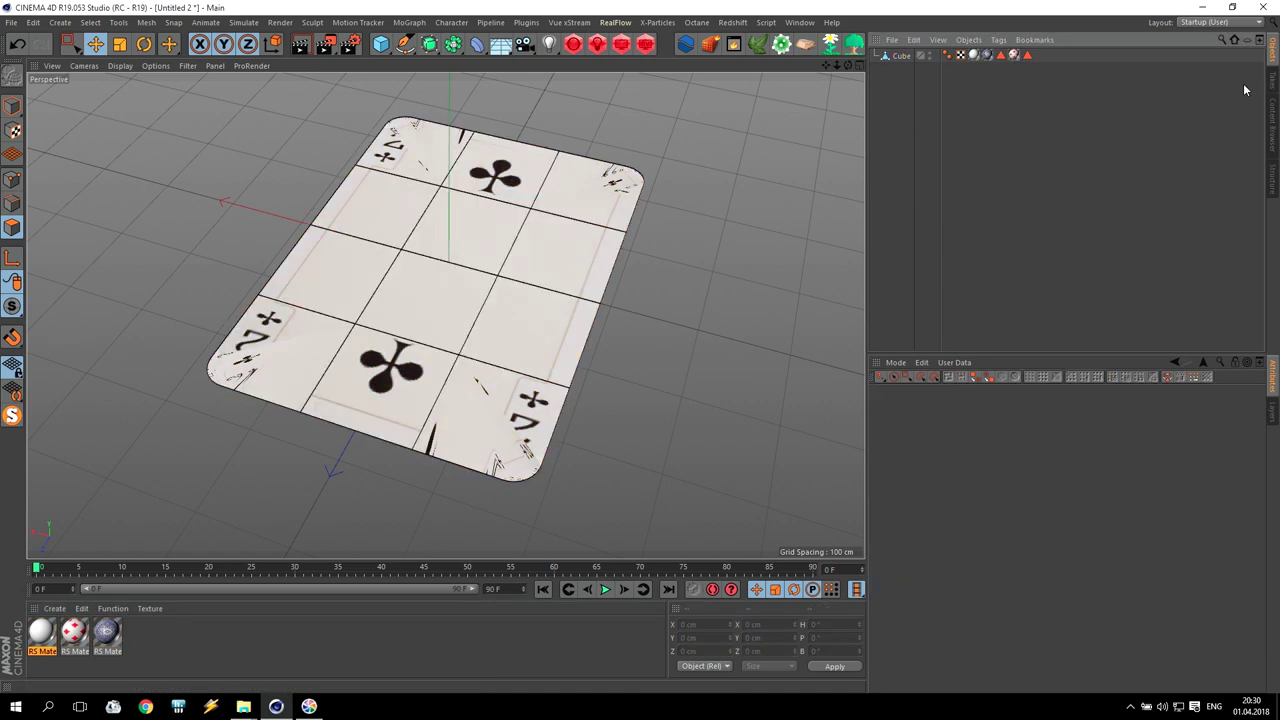
Step: In the BP - UV Edit layout, apply Cubic UV projection for each of the card's three texture tags, and return to Startup (User)
{"action": "left_click", "coordinate": [1202, 22]}
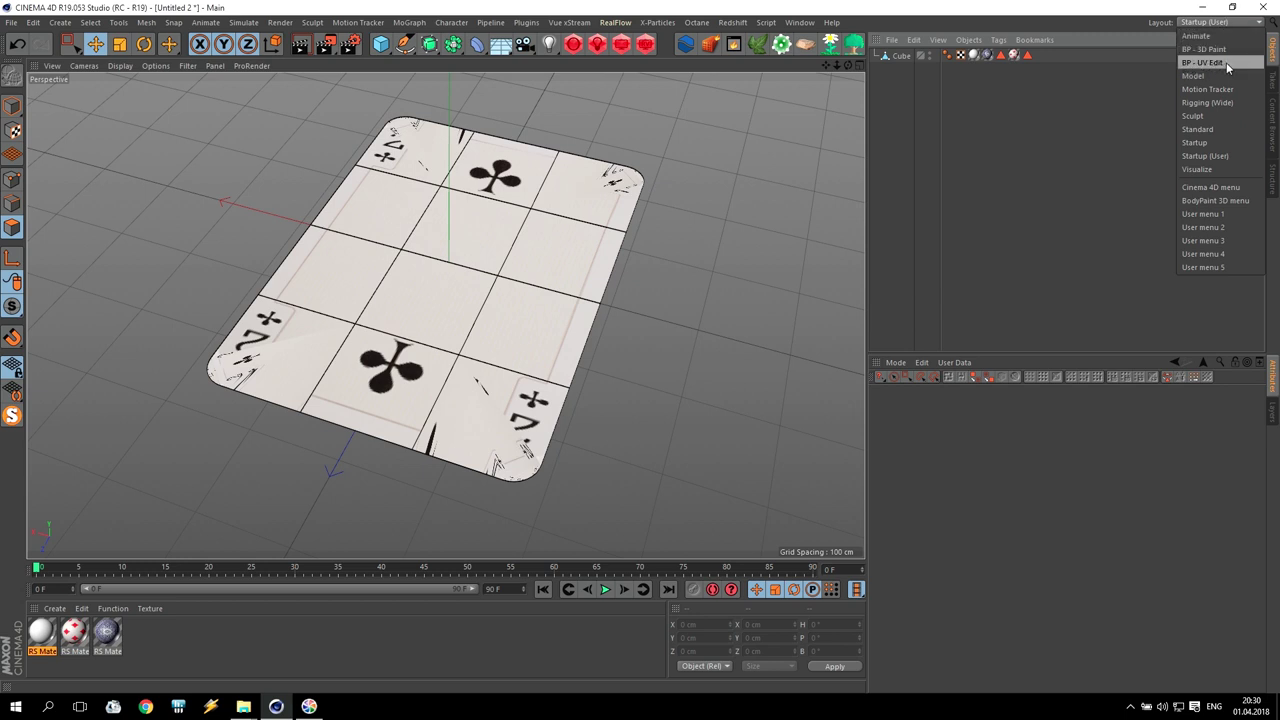
{"action": "left_click", "coordinate": [1226, 62]}
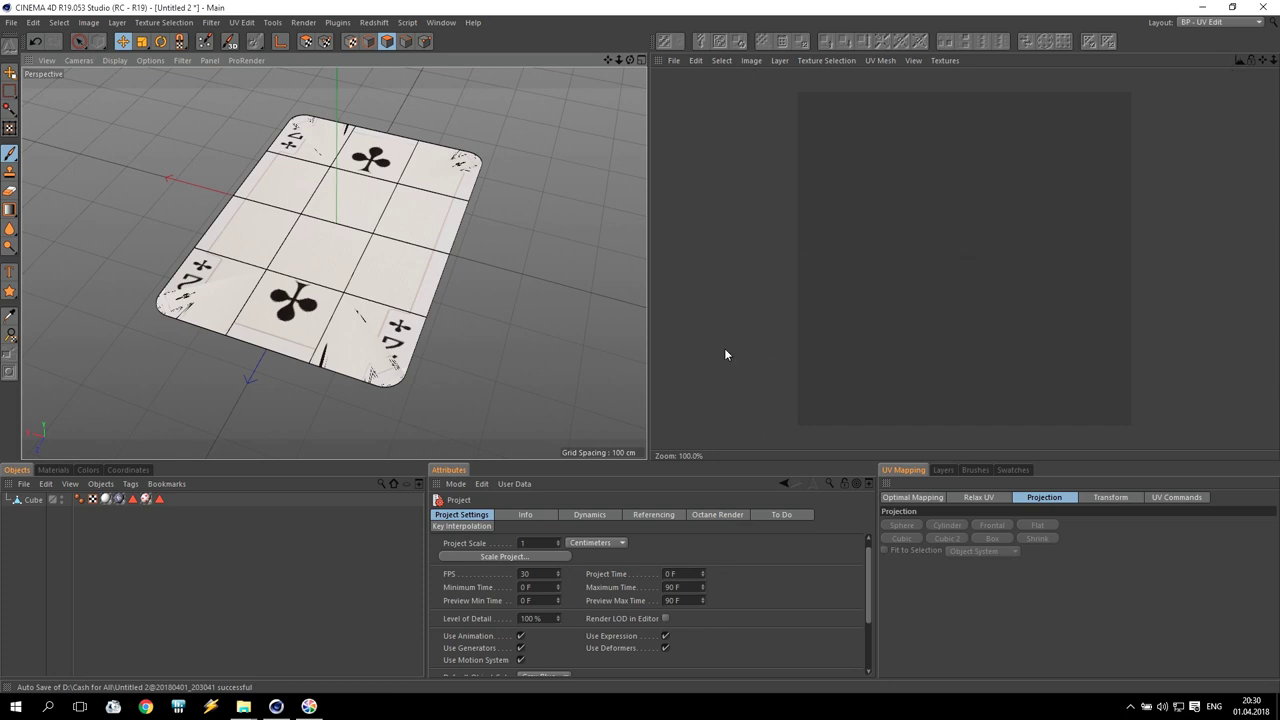
{"action": "left_click", "coordinate": [106, 500]}
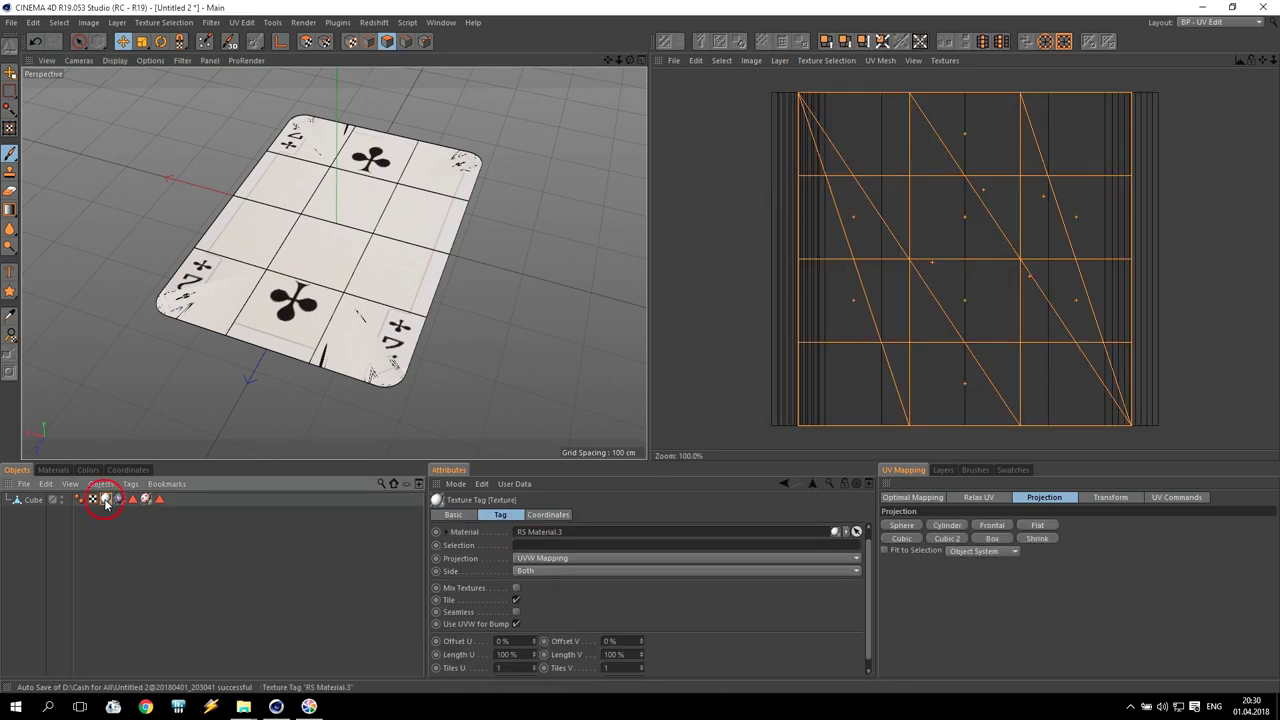
{"action": "left_click", "coordinate": [900, 539]}
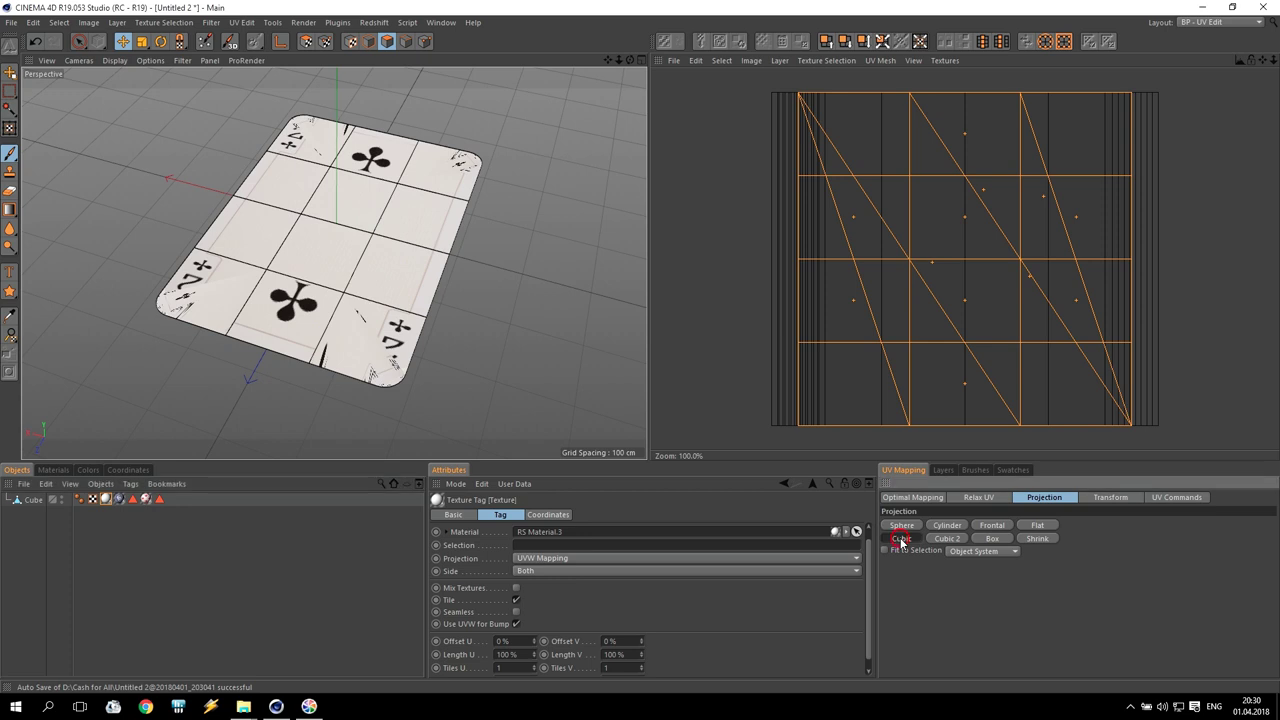
{"action": "left_click", "coordinate": [119, 500]}
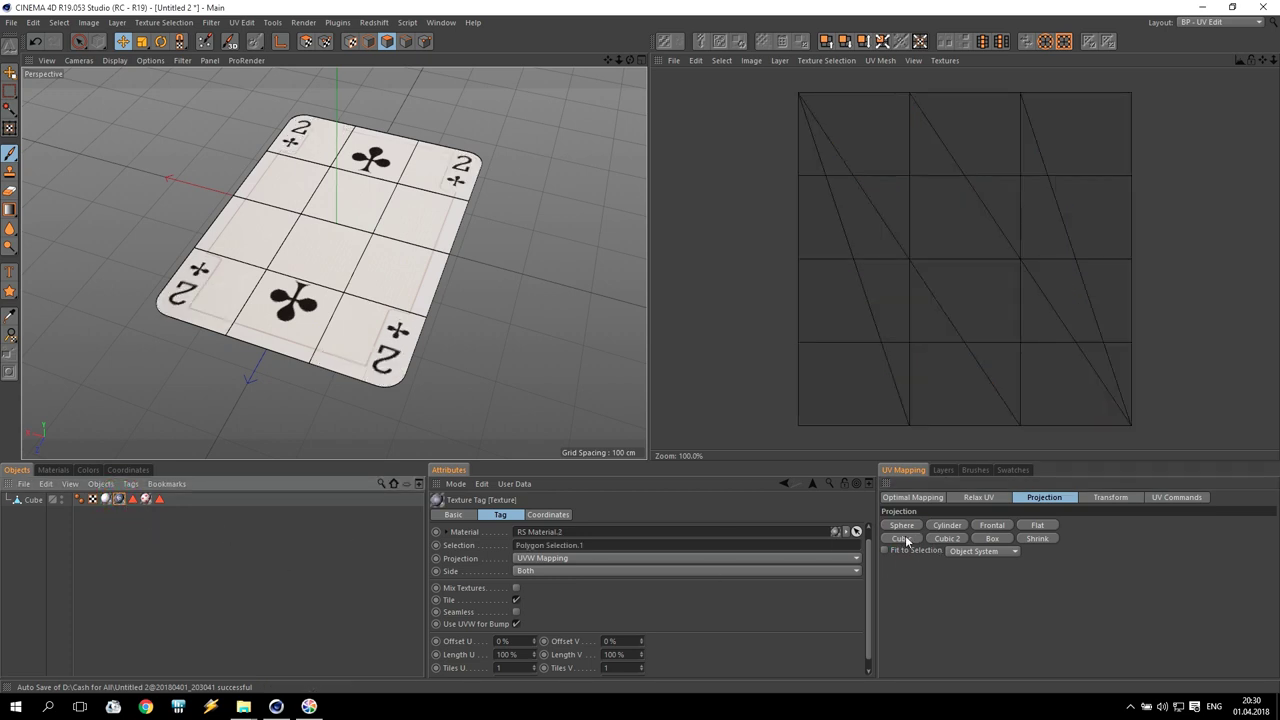
{"action": "left_click", "coordinate": [902, 539]}
{"action": "left_click", "coordinate": [146, 500]}
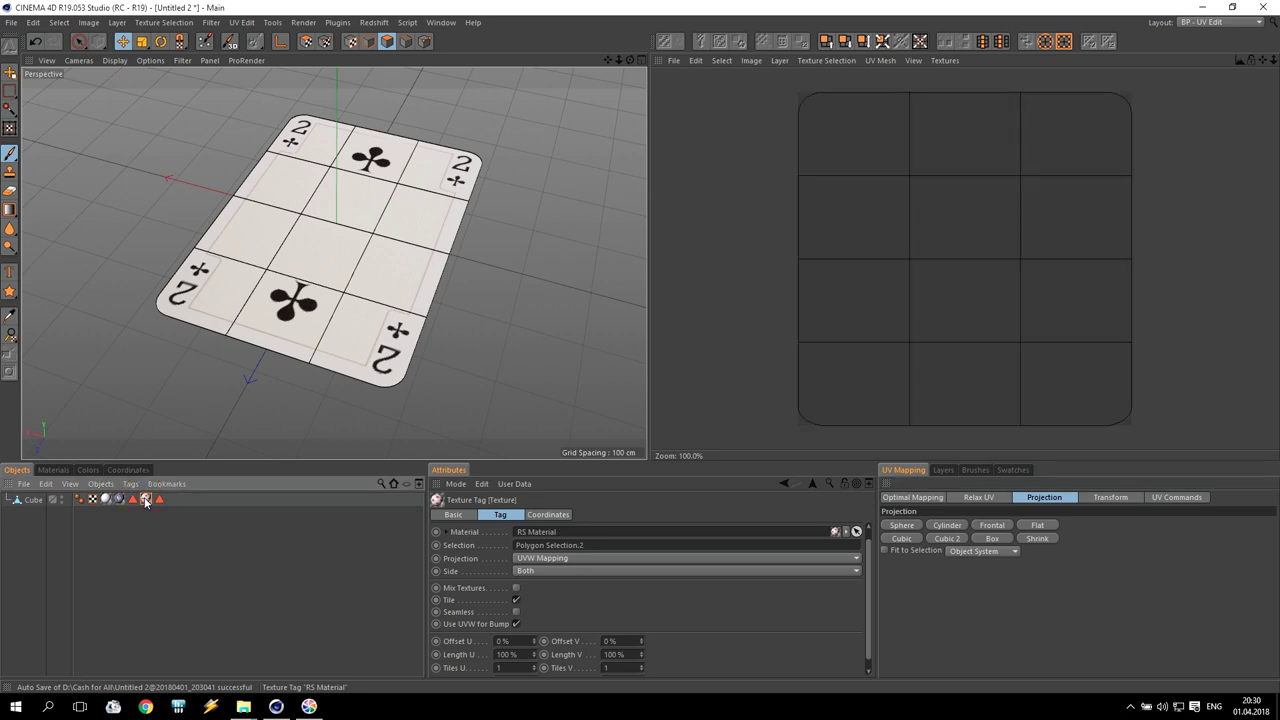
{"action": "left_click", "coordinate": [901, 539]}
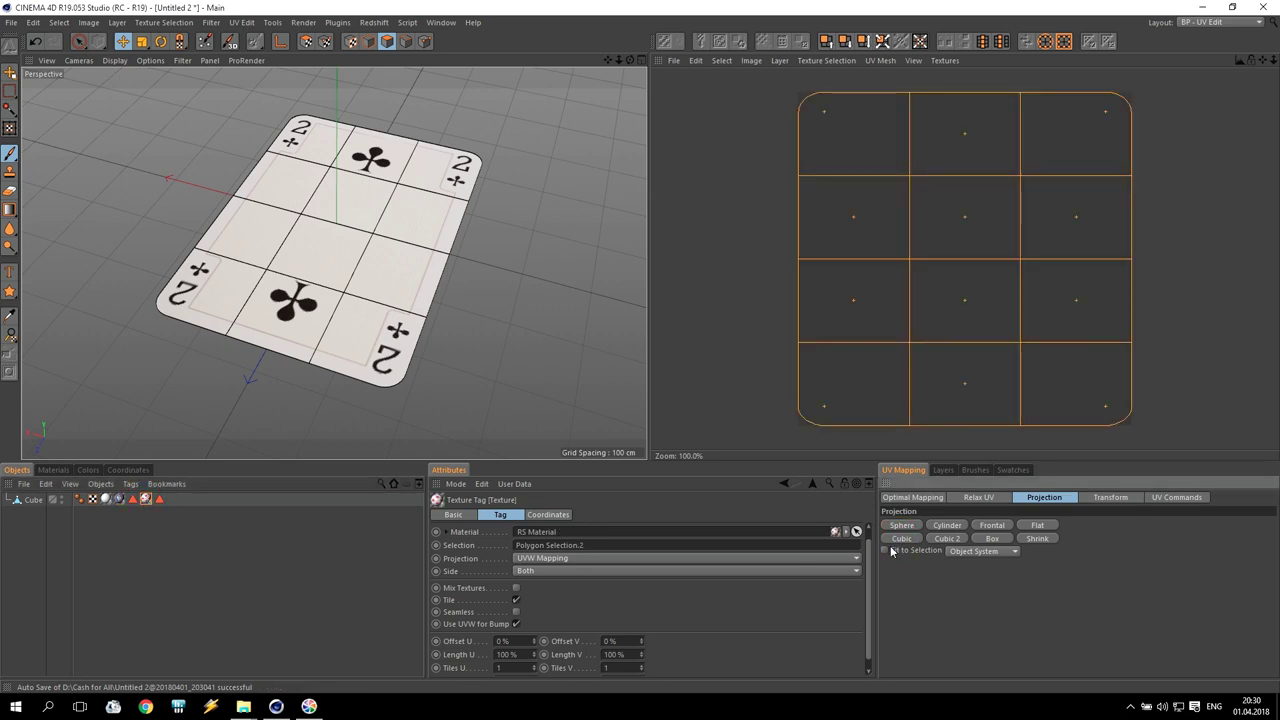
{"action": "left_click", "coordinate": [1223, 22]}
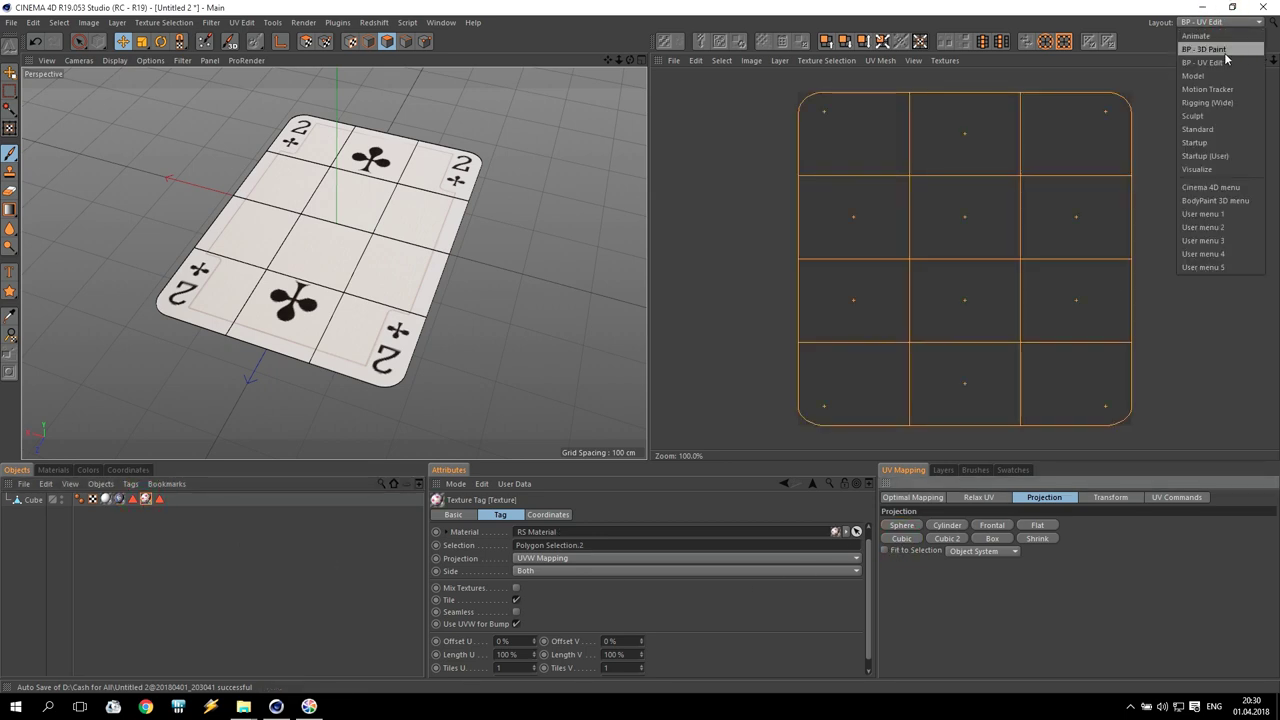
{"action": "left_click", "coordinate": [1210, 155]}
Step: Inspect the side material's RS Material node in the shader graph, and close the graph and material editor
{"action": "scroll", "coordinate": [677, 362], "scroll_direction": "down", "scroll_amount": 2}
{"action": "scroll", "coordinate": [677, 362], "scroll_direction": "up", "scroll_amount": 1}
{"action": "mouse_move", "coordinate": [848, 66]}
{"action": "left_mouse_down"}
{"action": "mouse_move", "coordinate": [838, 4]}
{"action": "mouse_move", "coordinate": [822, 66]}
{"action": "mouse_move", "coordinate": [862, 40]}
{"action": "mouse_move", "coordinate": [846, 10]}
{"action": "mouse_move", "coordinate": [830, 70]}
{"action": "mouse_move", "coordinate": [856, 34]}
{"action": "mouse_move", "coordinate": [836, 62]}
{"action": "left_mouse_up"}
{"action": "mouse_move", "coordinate": [840, 125]}
{"action": "left_mouse_down"}
{"action": "mouse_move", "coordinate": [831, 66]}
{"action": "mouse_move", "coordinate": [251, 523]}
{"action": "left_mouse_up"}
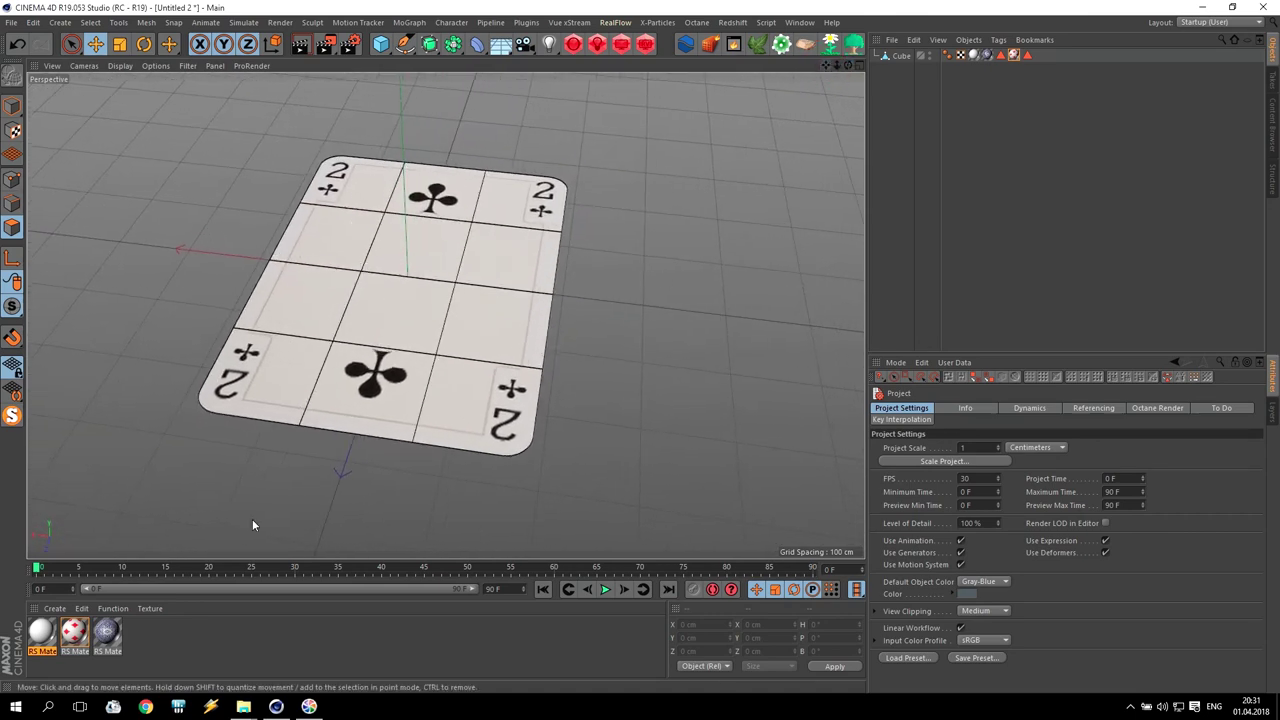
{"action": "double_click", "coordinate": [38, 638]}
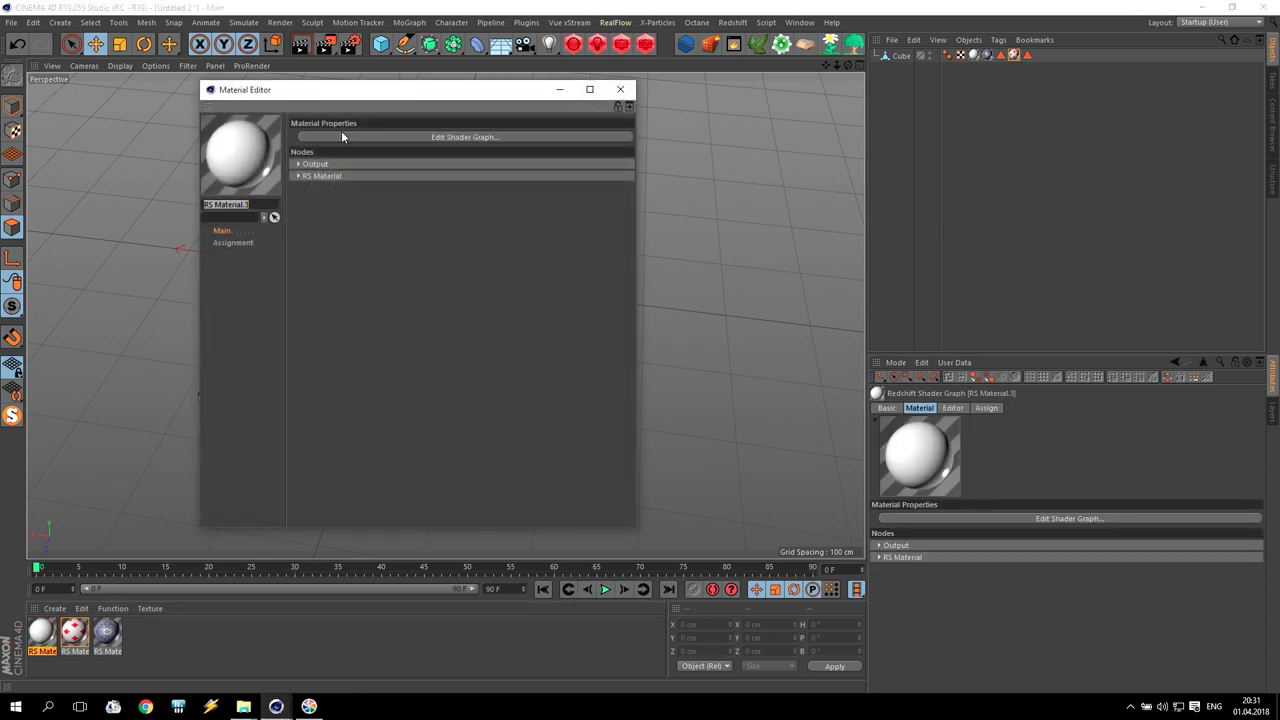
{"action": "left_click", "coordinate": [395, 137]}
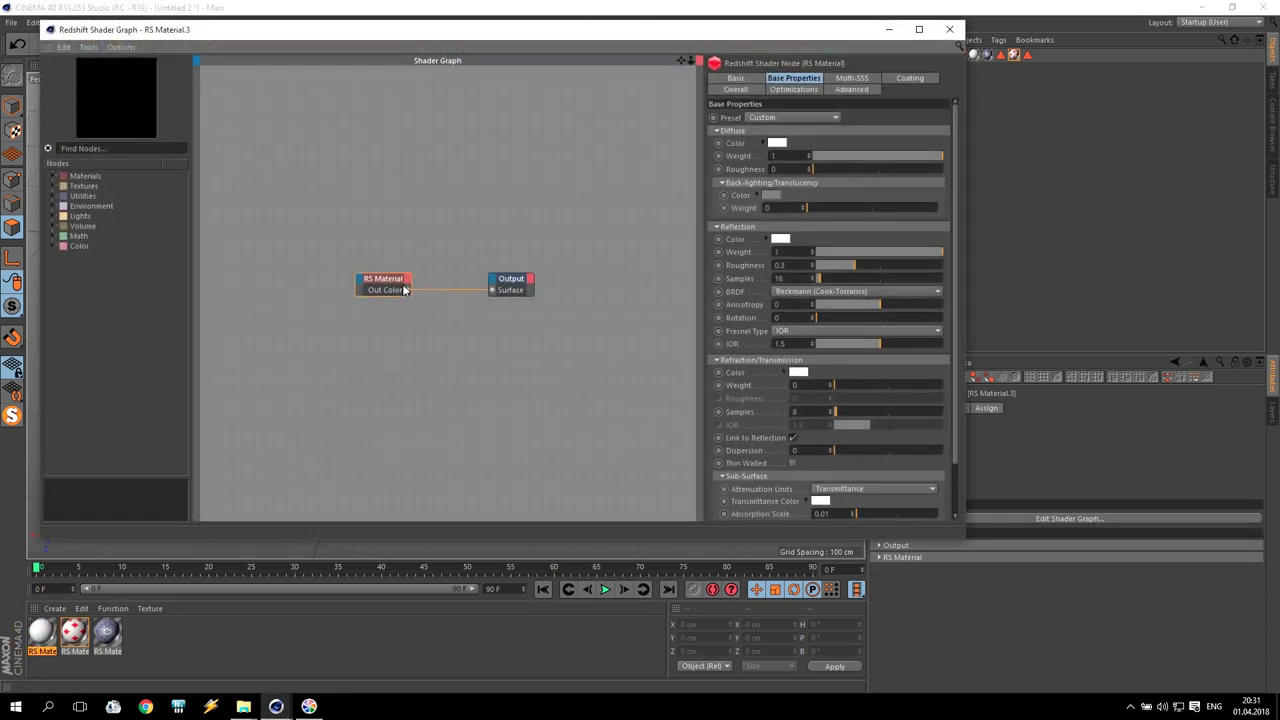
{"action": "left_click", "coordinate": [380, 282]}
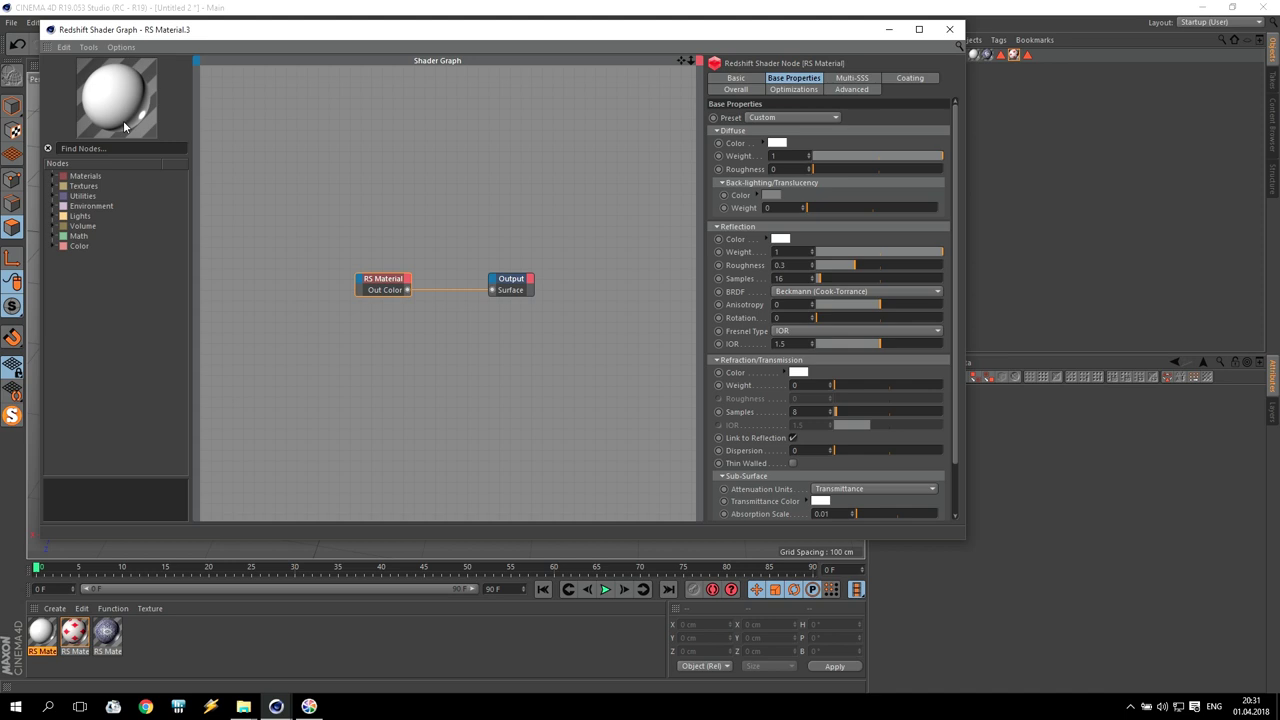
{"action": "left_click", "coordinate": [947, 31]}
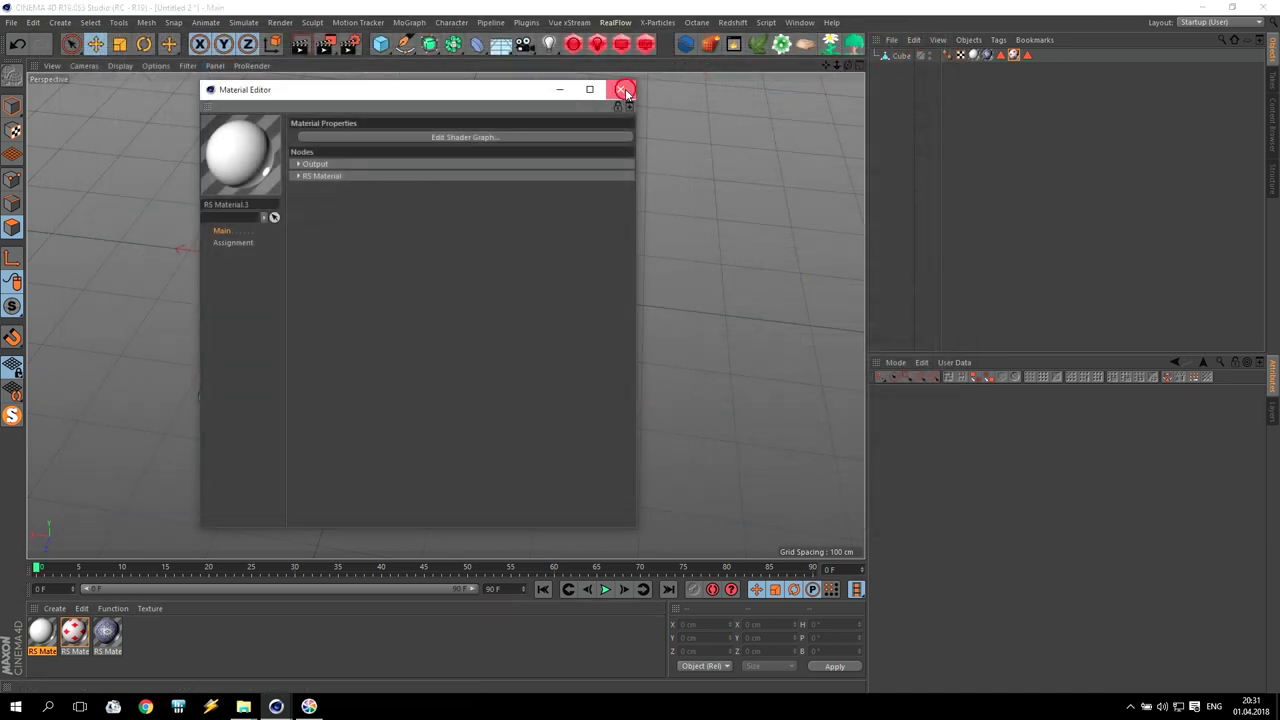
{"action": "left_click", "coordinate": [623, 88]}
Step: View the card's near corner up close and start a live render in the Redshift RenderView
{"action": "left_click_drag", "start_coordinate": [848, 65], "coordinate": [945, 66]}
{"action": "left_click", "coordinate": [573, 44]}
{"action": "left_click", "coordinate": [422, 60]}
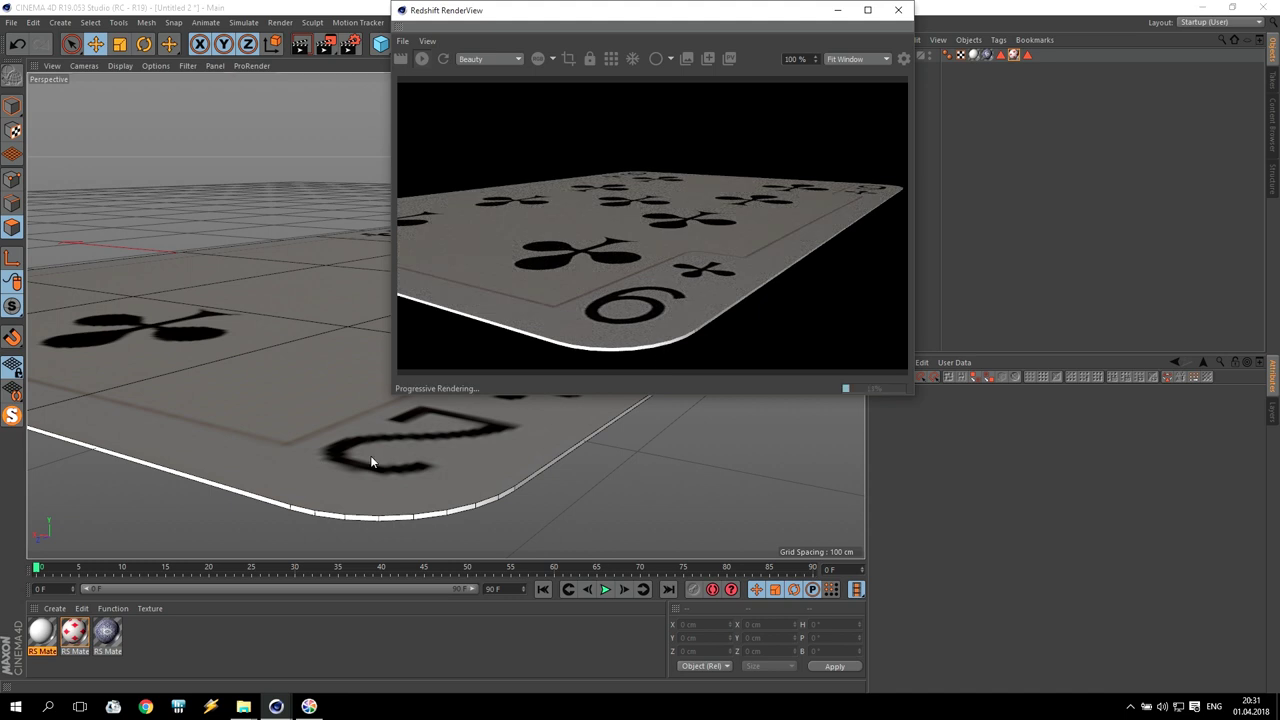
Step: Apply the Gold preset to the side material's RS Material node and close its shader graph
{"action": "double_click", "coordinate": [43, 632]}
{"action": "left_click", "coordinate": [472, 138]}
{"action": "left_click", "coordinate": [383, 285]}
{"action": "left_click", "coordinate": [808, 118]}
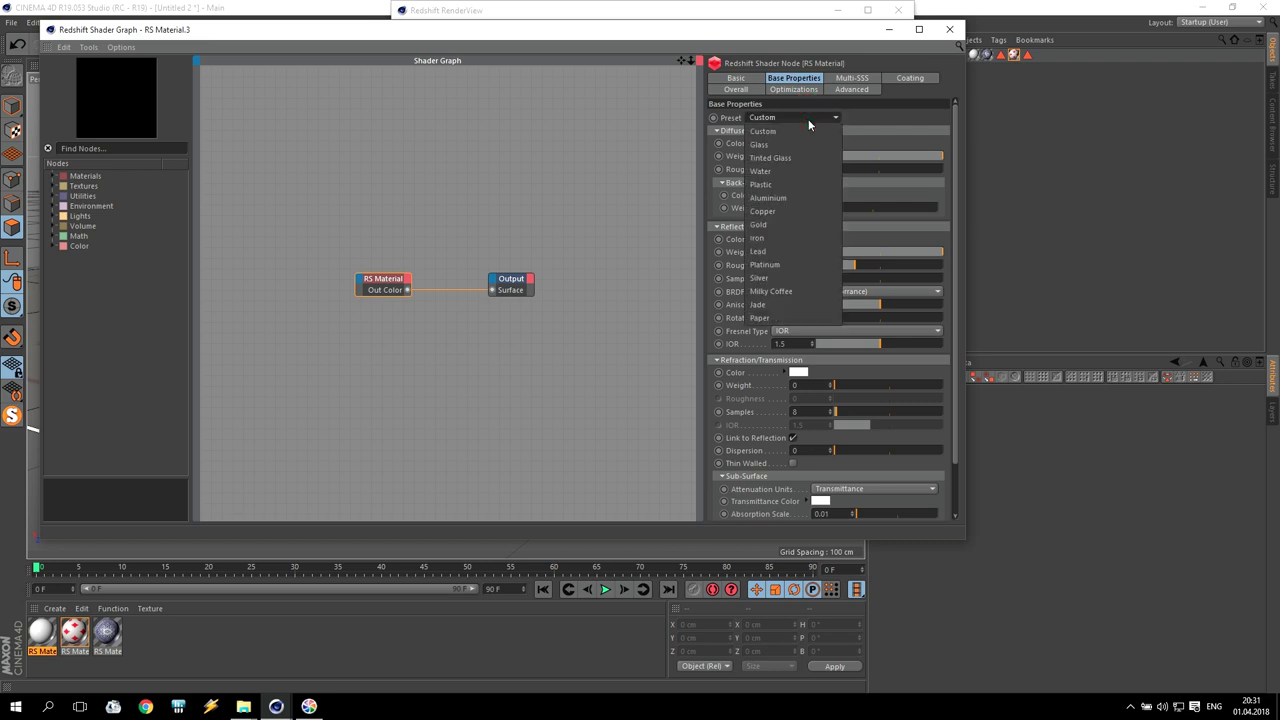
{"action": "left_click", "coordinate": [788, 238]}
{"action": "left_click", "coordinate": [949, 29]}
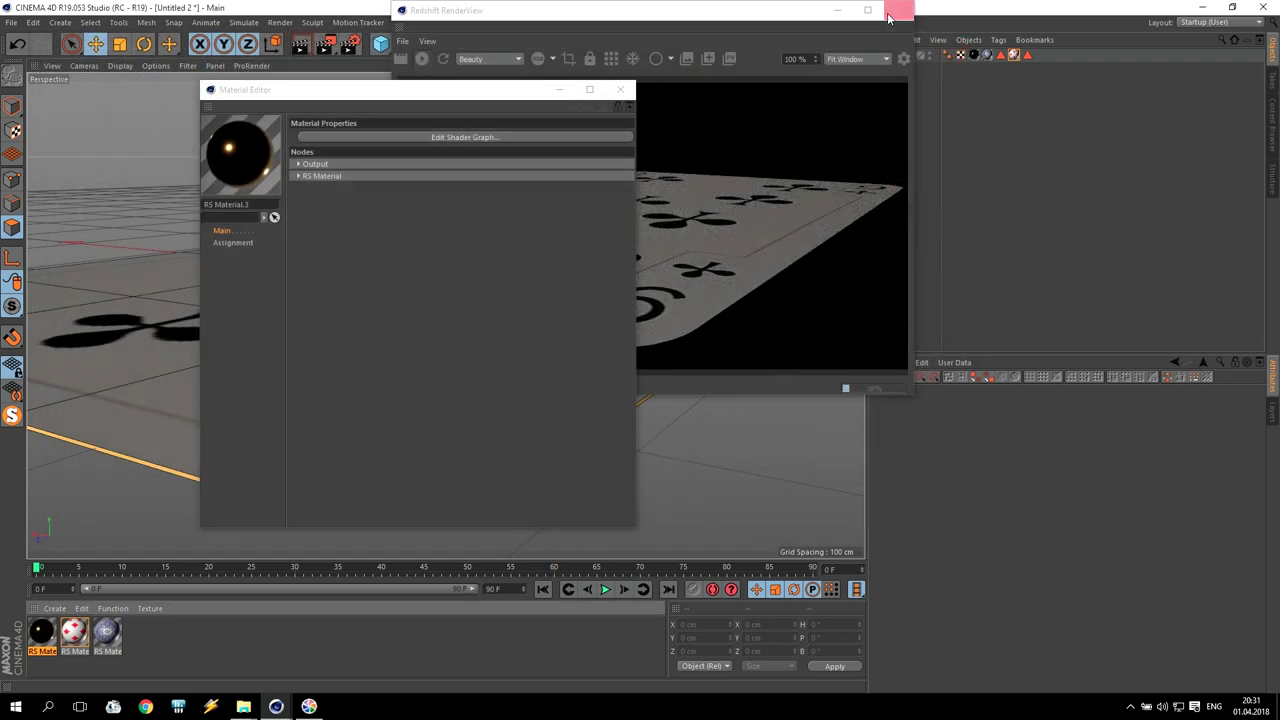
Step: Move the RenderView window clear of the light tools and add a Redshift Dome Light to the scene
{"action": "left_click_drag", "start_coordinate": [778, 14], "coordinate": [480, 257]}
{"action": "left_click", "coordinate": [601, 46]}
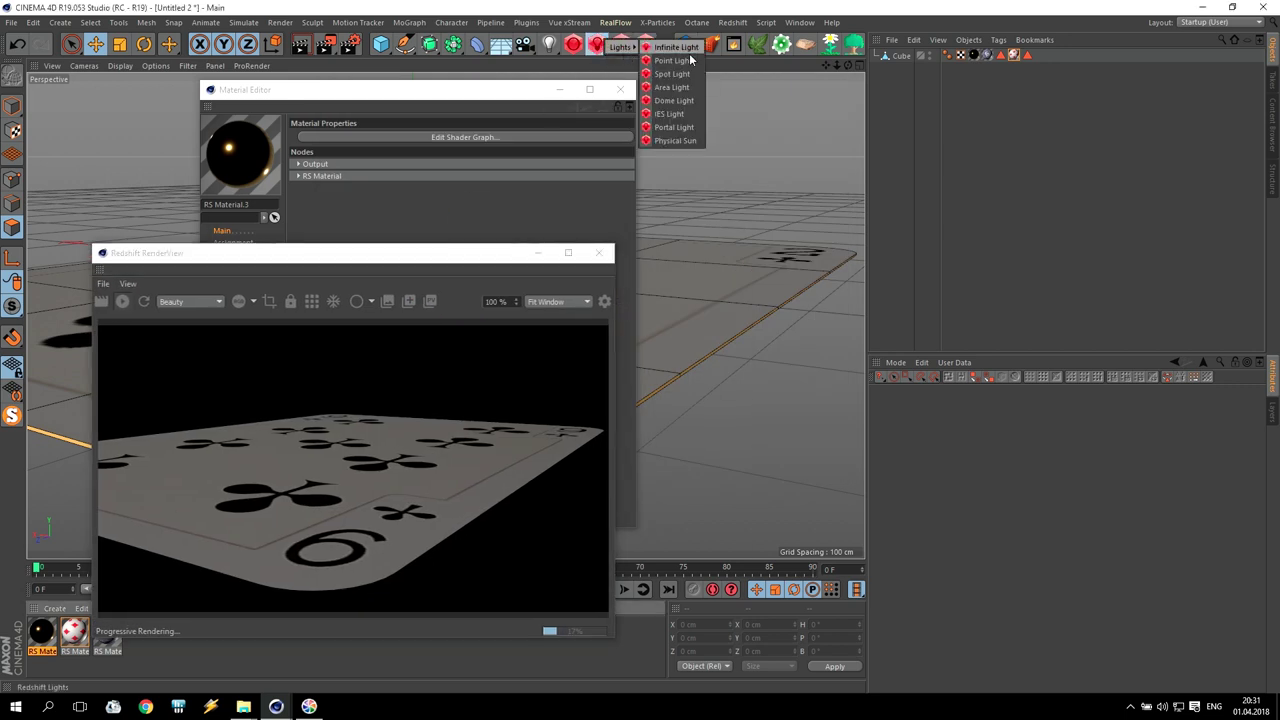
{"action": "left_click", "coordinate": [674, 100]}
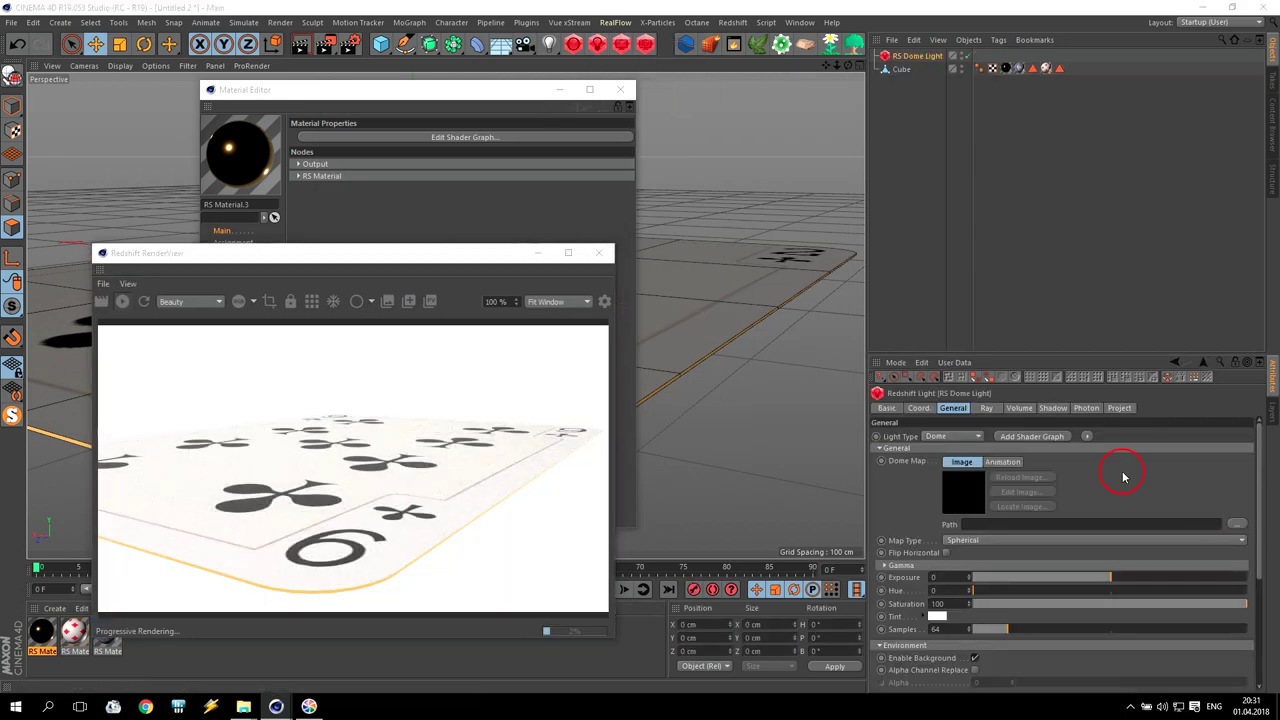
Step: Load 15_beerse_living.hdr from the Aversis HDRi Complete Pack's BestSellers 1 folder as the dome light's map
{"action": "left_click", "coordinate": [1122, 477]}
{"action": "left_click_drag", "start_coordinate": [98, 288], "coordinate": [100, 86]}
{"action": "left_click", "coordinate": [231, 222]}
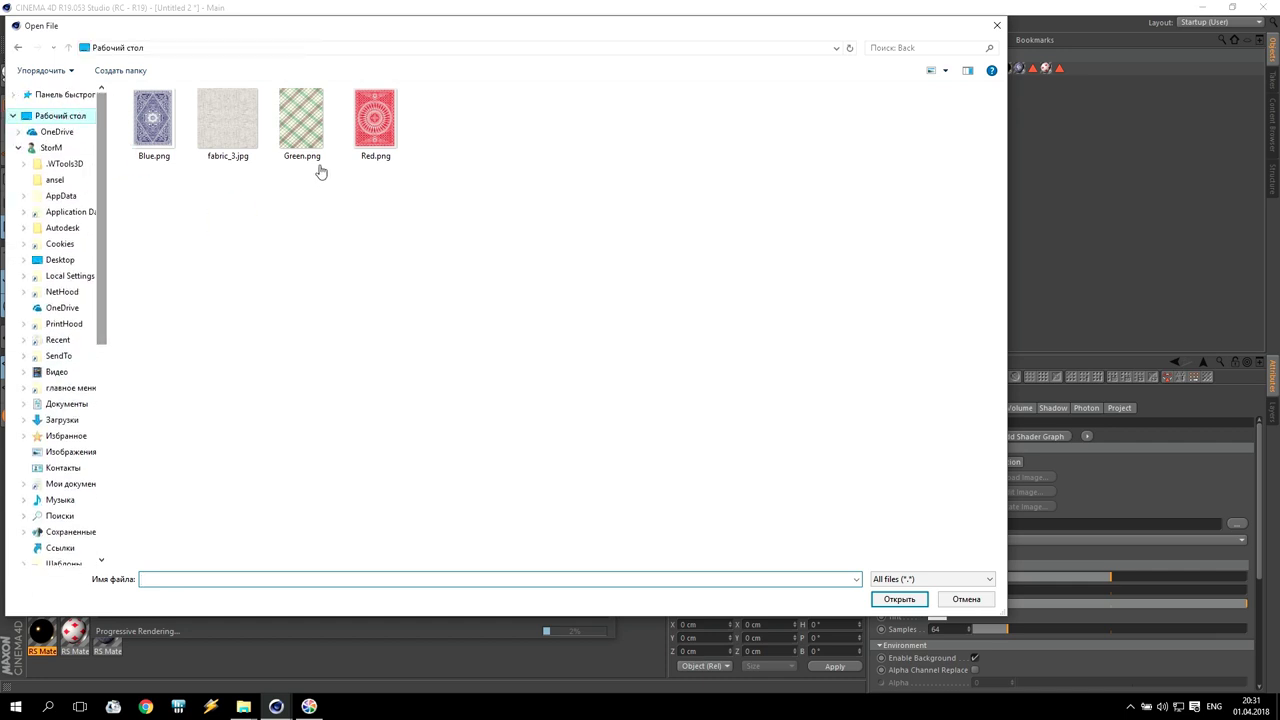
{"action": "double_click", "coordinate": [538, 107]}
{"action": "double_click", "coordinate": [378, 228]}
{"action": "double_click", "coordinate": [150, 305]}
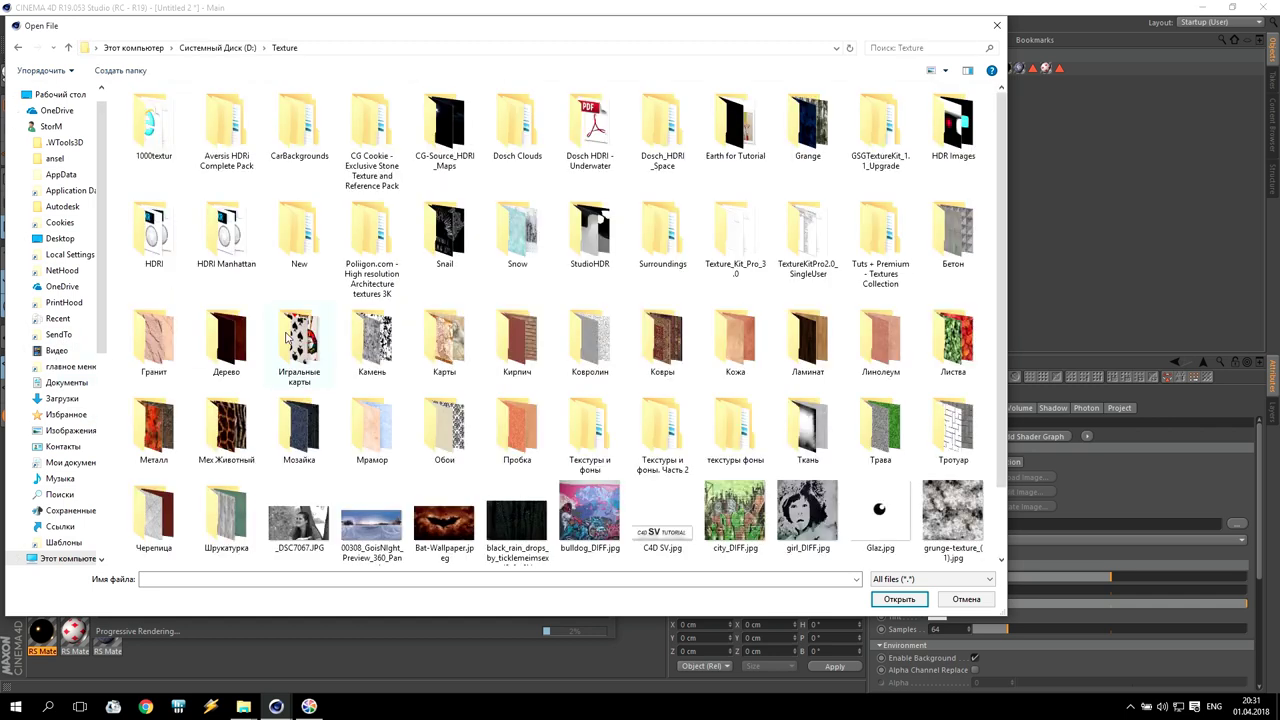
{"action": "double_click", "coordinate": [213, 130]}
{"action": "double_click", "coordinate": [157, 108]}
{"action": "left_click", "coordinate": [208, 234]}
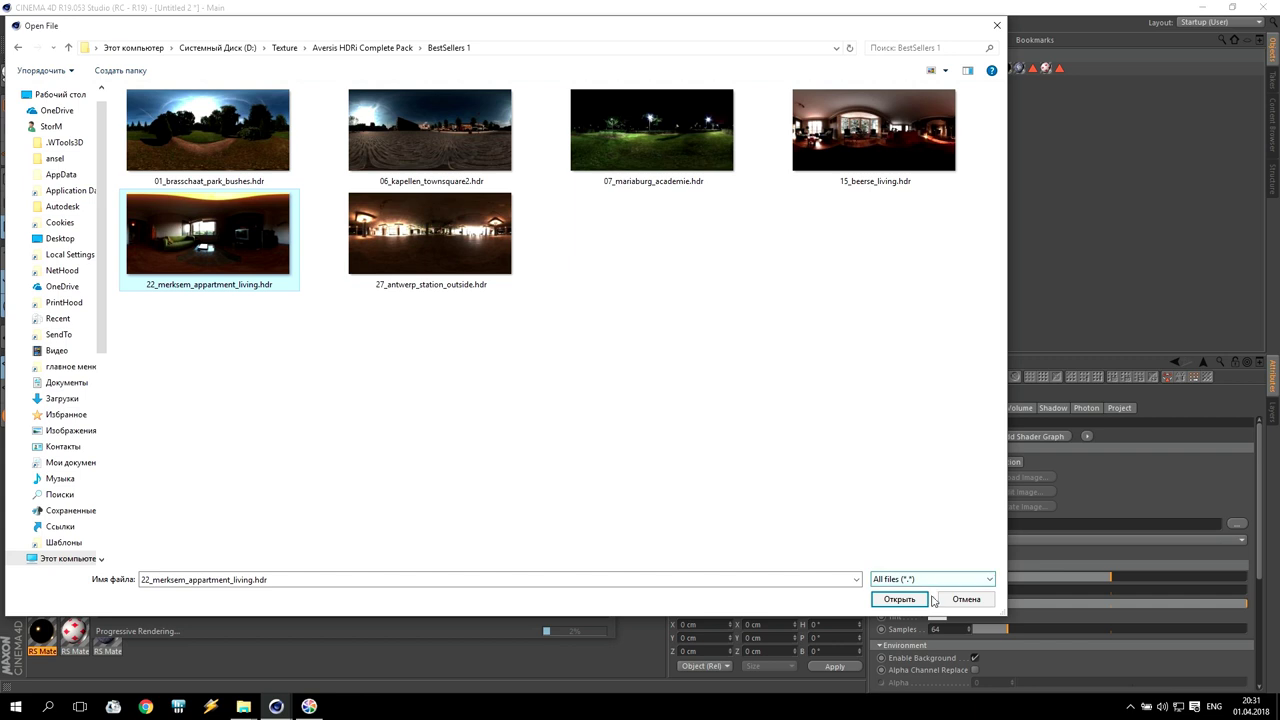
{"action": "left_click", "coordinate": [838, 136]}
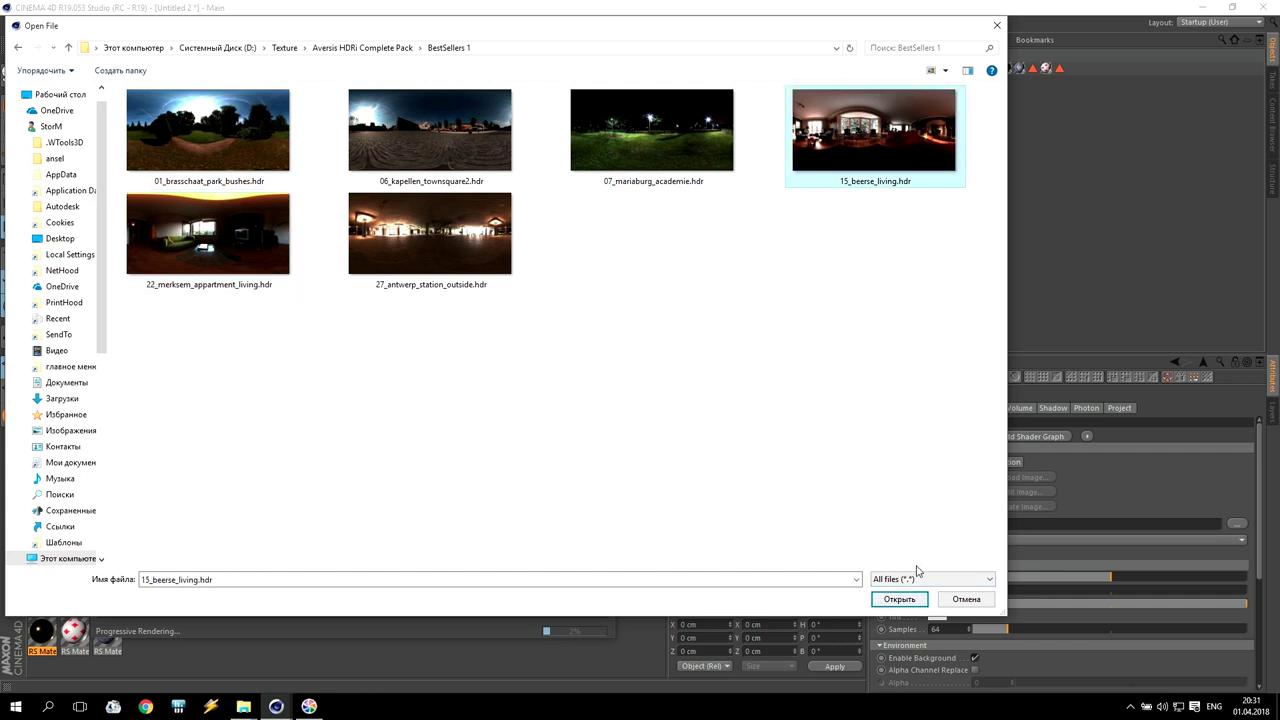
{"action": "left_click", "coordinate": [899, 598]}
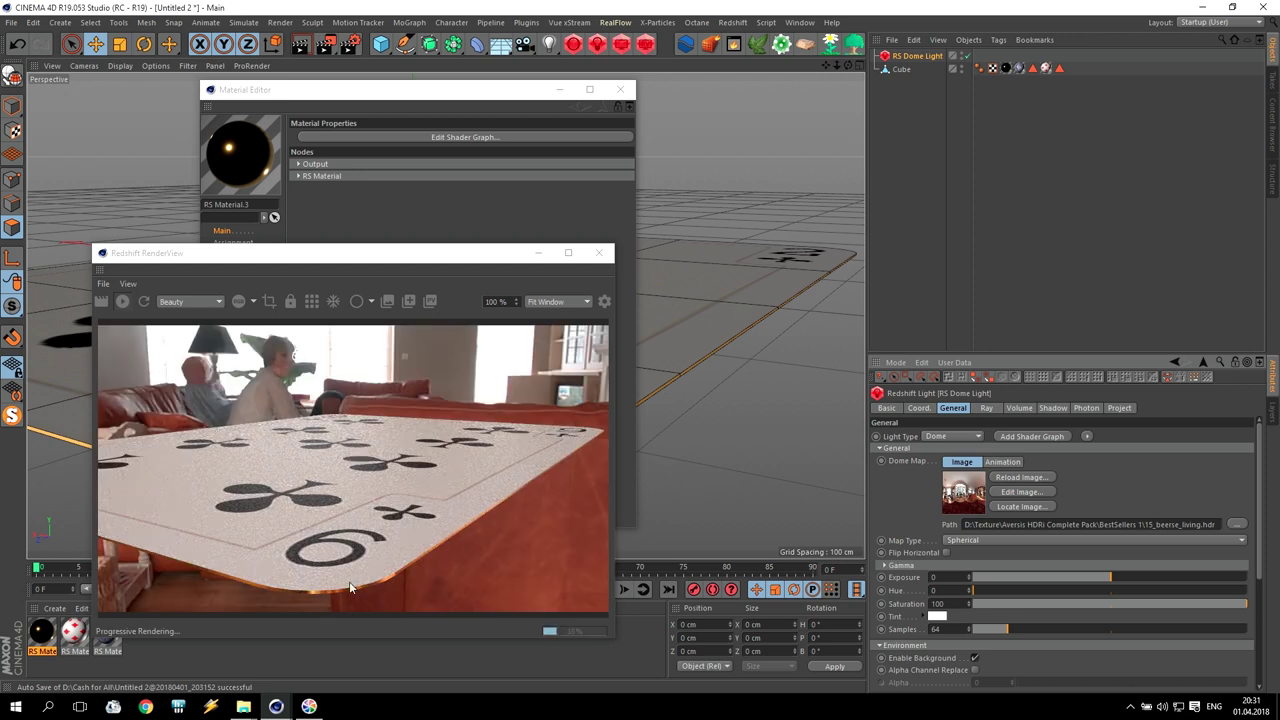
Step: Review the side material's base properties in its shader graph with the Custom preset, and close the graph
{"action": "double_click", "coordinate": [42, 632]}
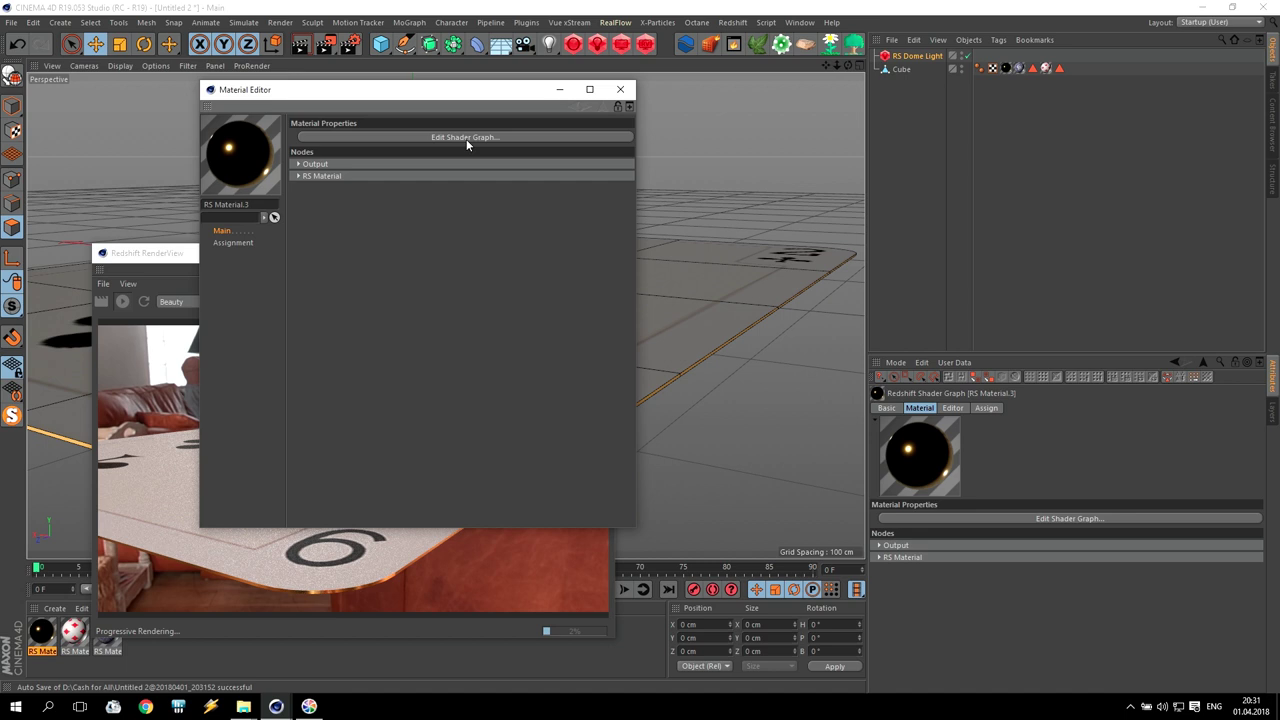
{"action": "left_click", "coordinate": [466, 139]}
{"action": "left_click", "coordinate": [807, 119]}
{"action": "left_click", "coordinate": [799, 128]}
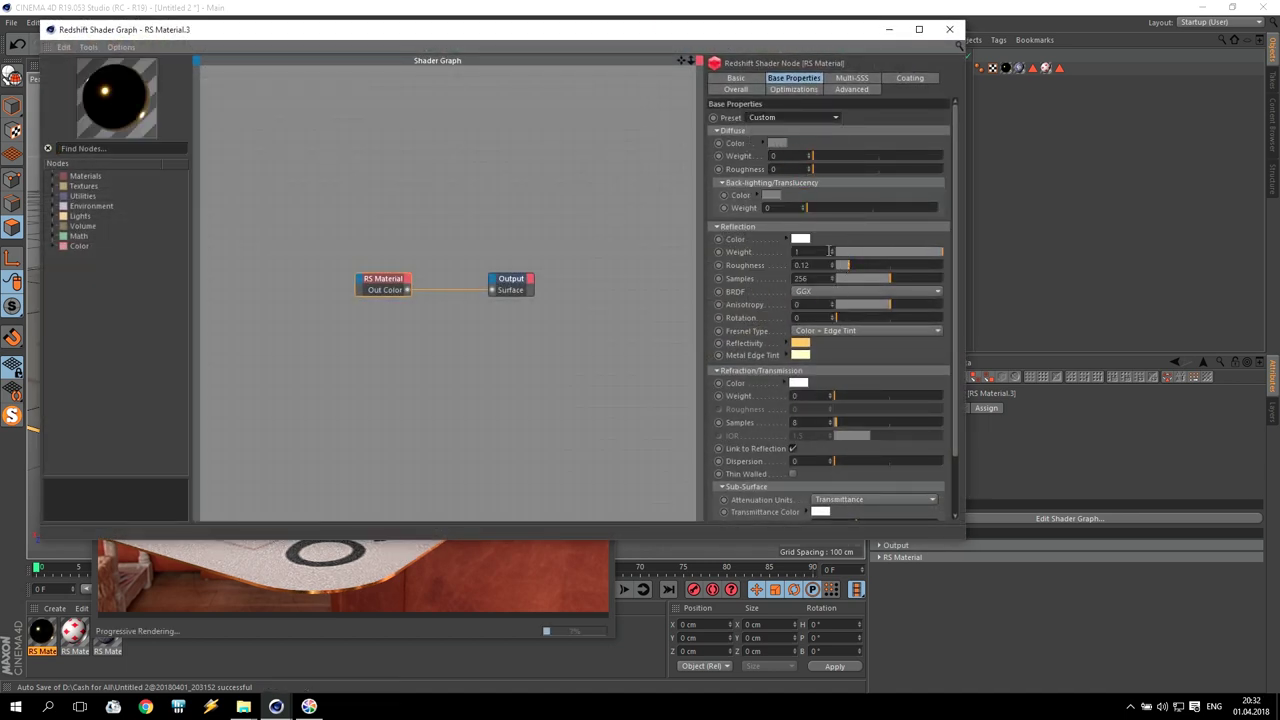
{"action": "left_click", "coordinate": [949, 30]}
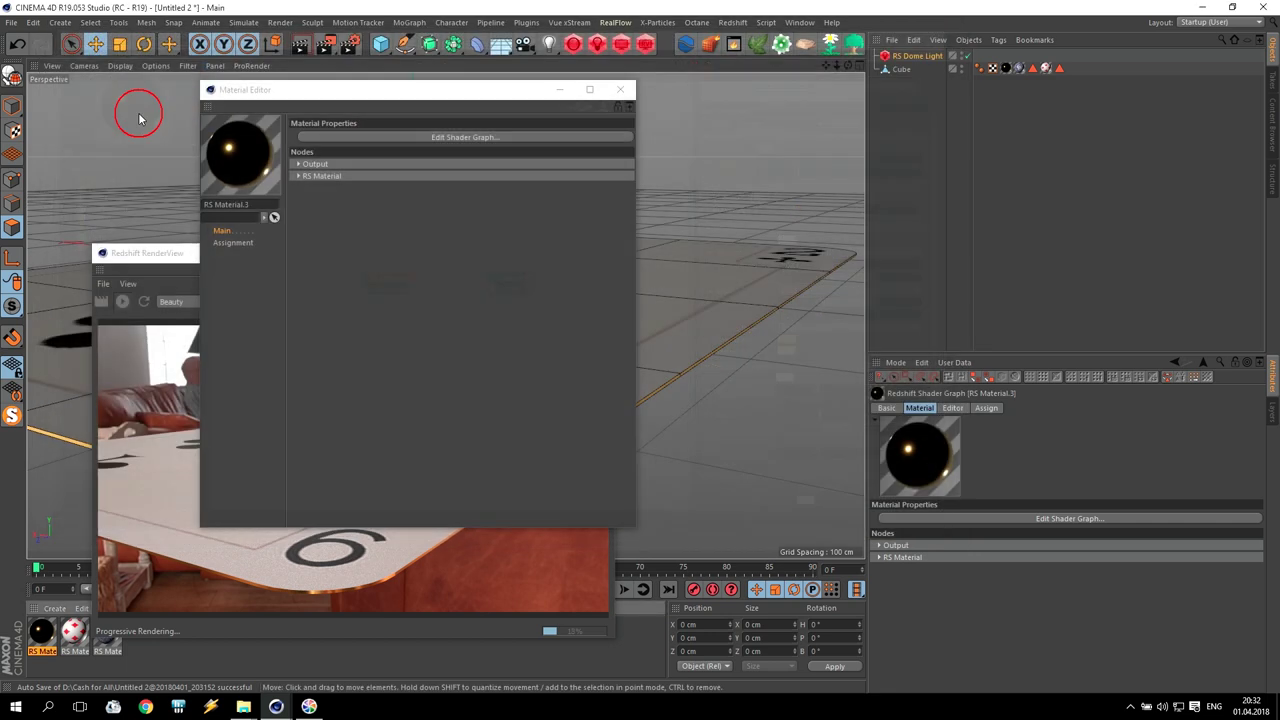
Step: Undo the scene changes back to before the side material's Gold preset and add a new Redshift Dome Light
{"action": "left_click", "coordinate": [17, 44]}
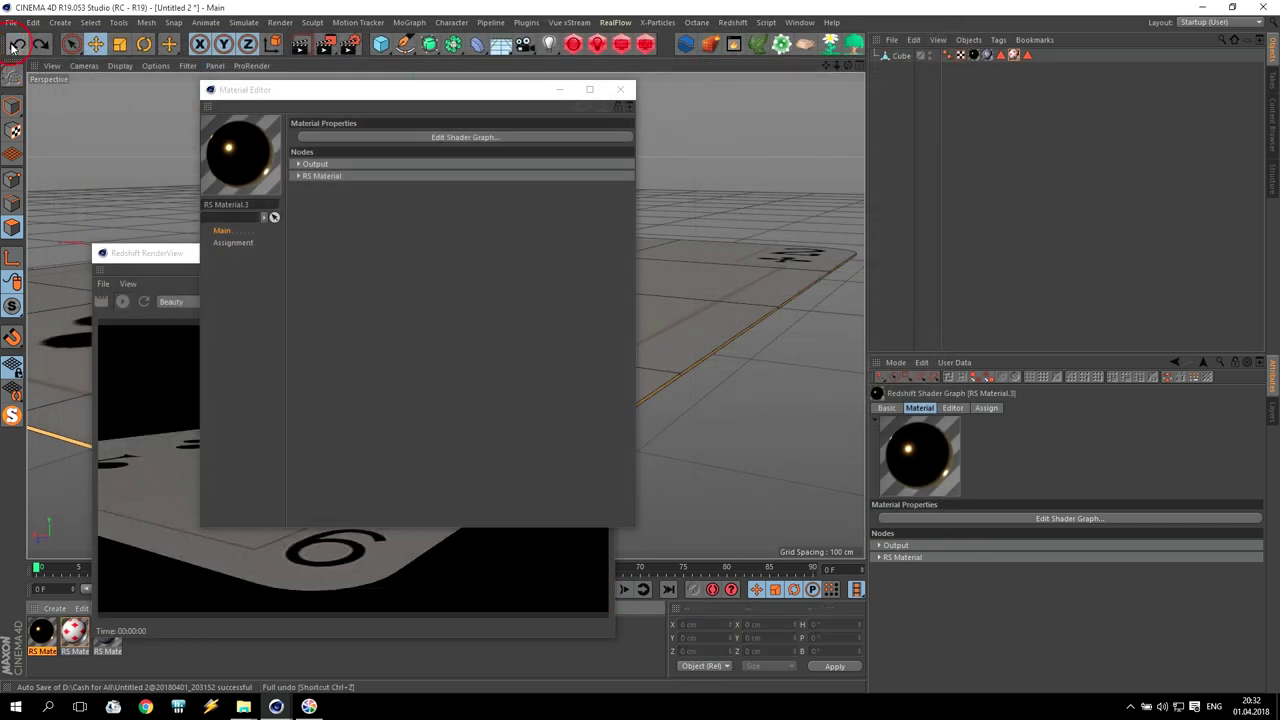
{"action": "left_click_drag", "start_coordinate": [597, 50], "coordinate": [692, 103]}
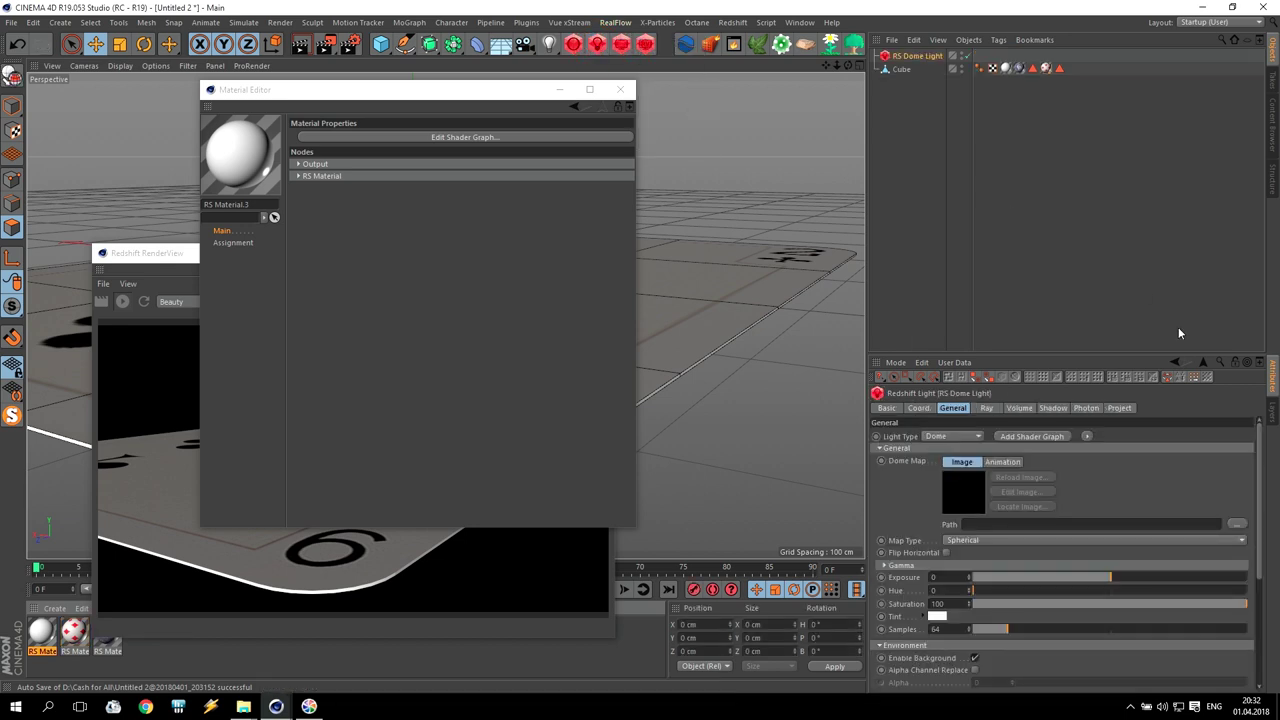
Step: Load 15_beerse_living.hdr from the BestSellers 1 folder as the dome light's map and close the Material Editor
{"action": "left_click", "coordinate": [1237, 524]}
{"action": "left_click", "coordinate": [873, 130]}
{"action": "left_click", "coordinate": [899, 599]}
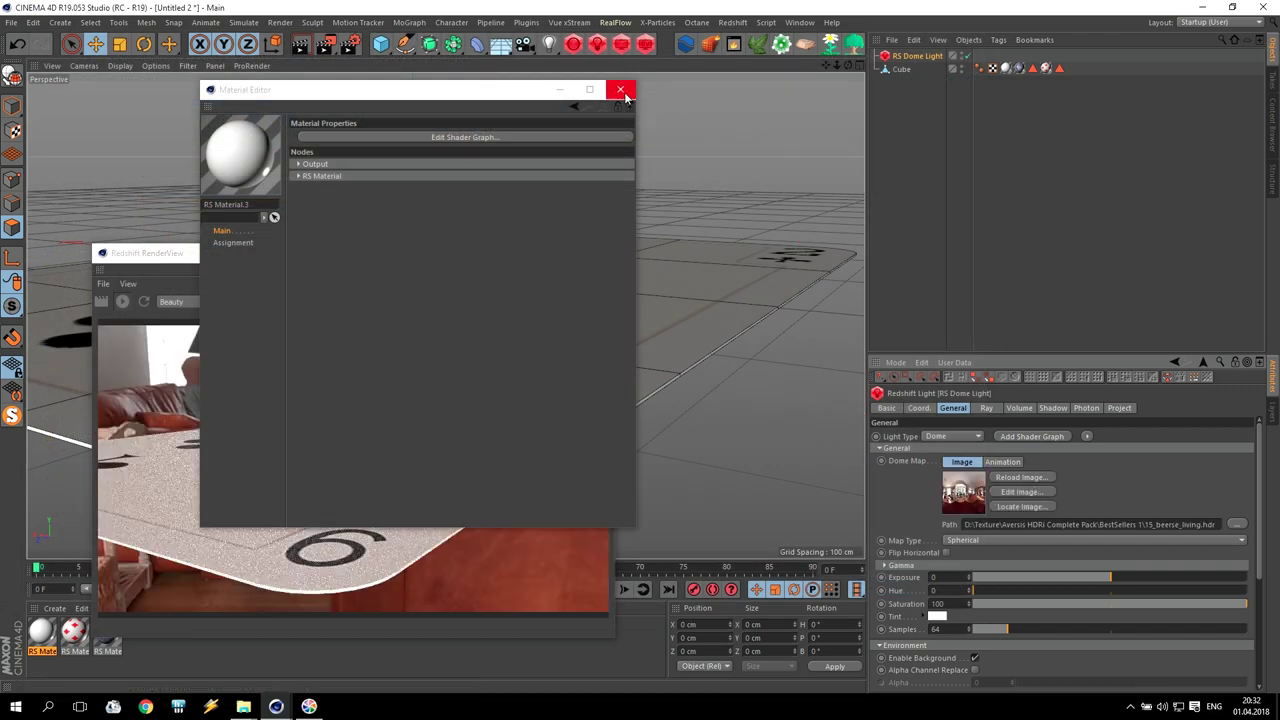
{"action": "left_click", "coordinate": [621, 91]}
Step: Examine the card's face, corners and back in the live render from several angles, moving the RenderView window clear of the viewport
{"action": "left_click_drag", "start_coordinate": [848, 66], "coordinate": [842, 6]}
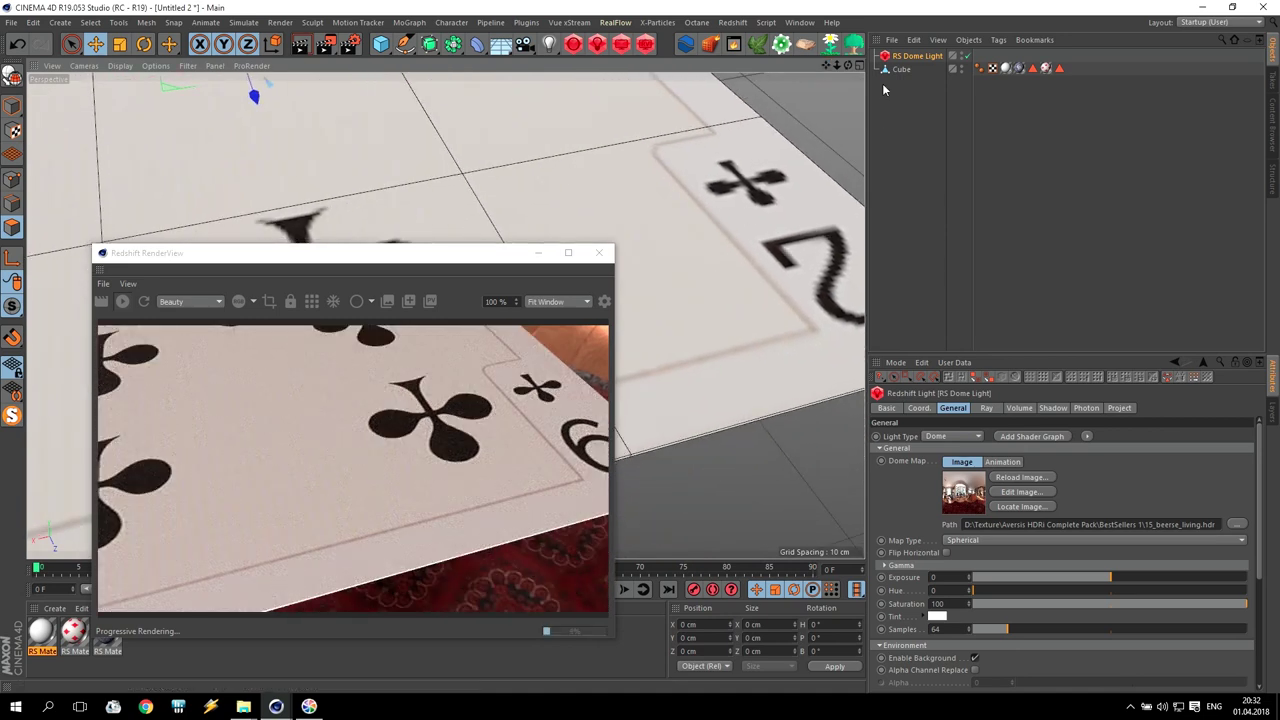
{"action": "left_click_drag", "start_coordinate": [837, 67], "coordinate": [765, 67]}
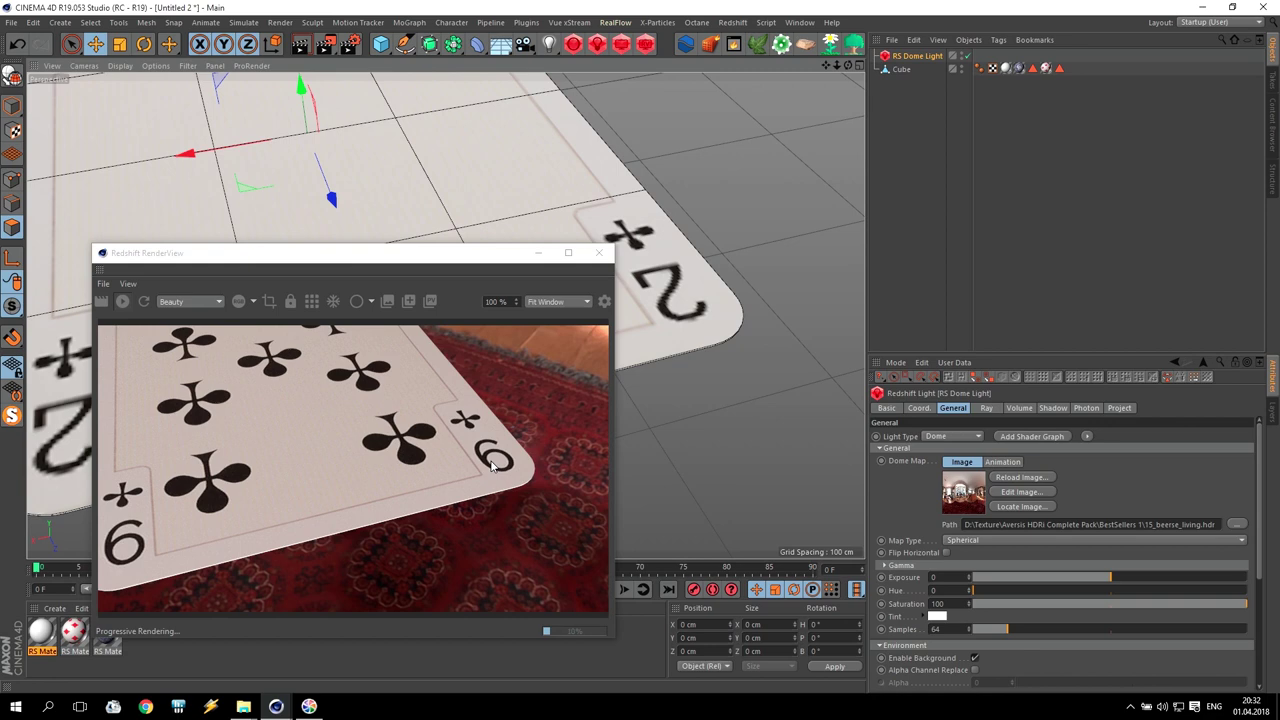
{"action": "left_click_drag", "start_coordinate": [467, 257], "coordinate": [593, 104]}
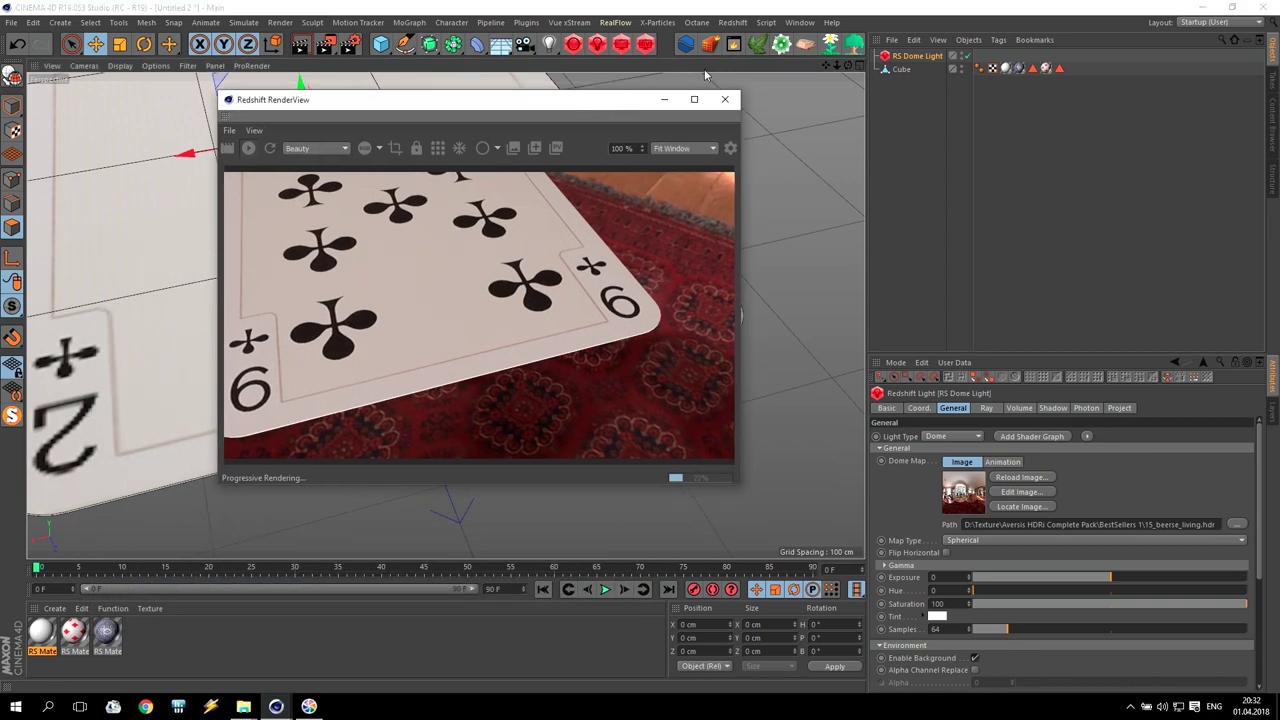
{"action": "left_click_drag", "start_coordinate": [848, 66], "coordinate": [848, 8]}
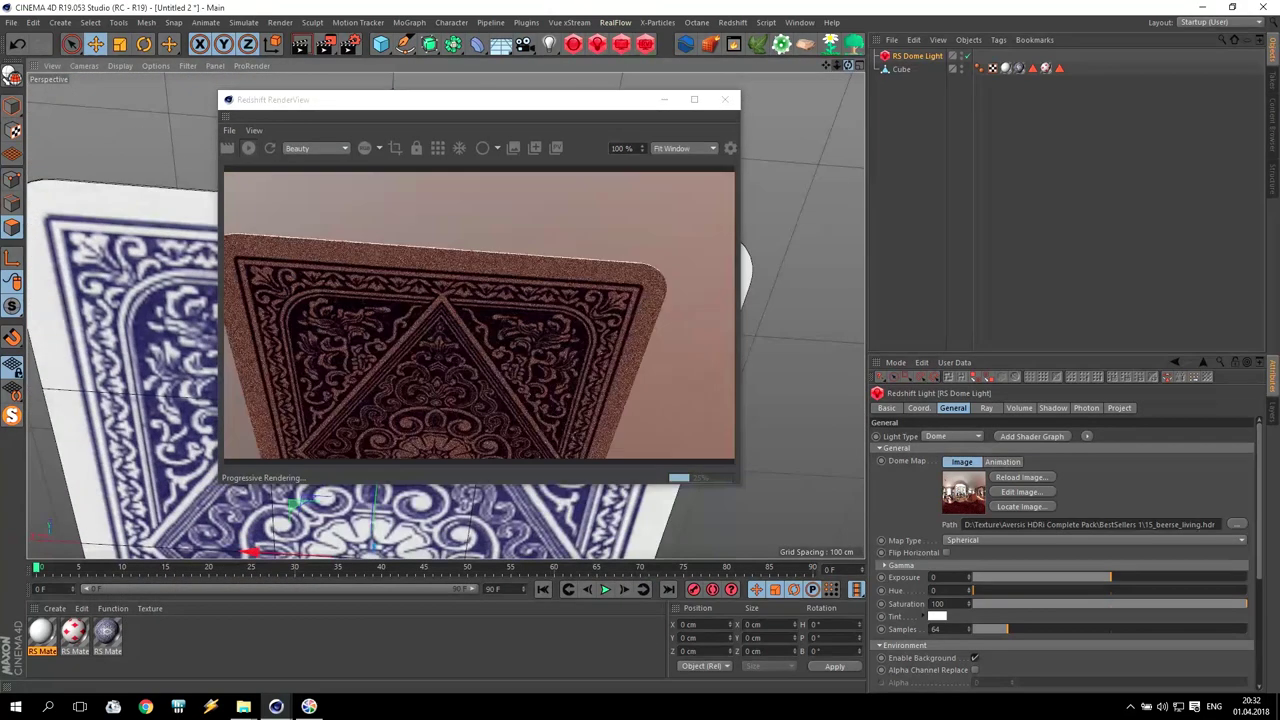
{"action": "left_click_drag", "start_coordinate": [837, 66], "coordinate": [808, 66]}
{"action": "left_click_drag", "start_coordinate": [569, 102], "coordinate": [618, 14]}
{"action": "left_click_drag", "start_coordinate": [848, 66], "coordinate": [848, 160]}
{"action": "left_click_drag", "start_coordinate": [664, 14], "coordinate": [1062, 272]}
Step: Rotate the Cube card in Model mode about its red axis so that its patterned back faces the camera
{"action": "left_click", "coordinate": [145, 44]}
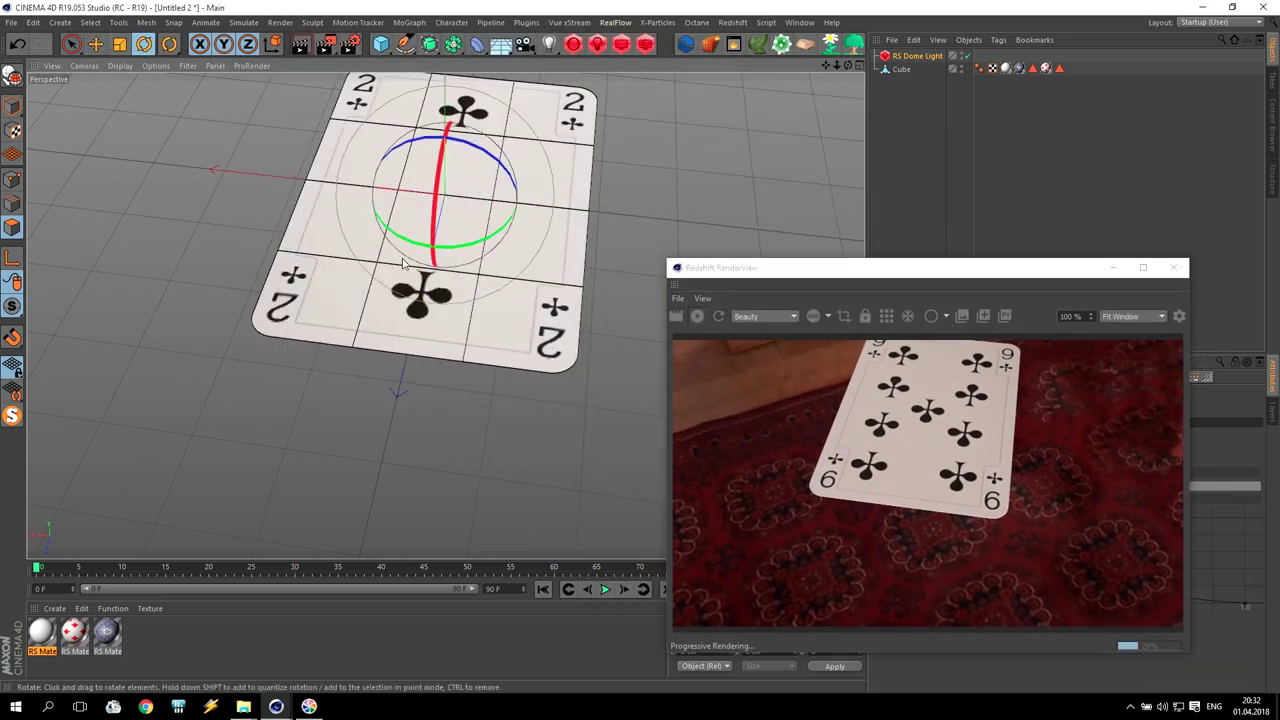
{"action": "left_click_drag", "start_coordinate": [445, 195], "coordinate": [434, 214]}
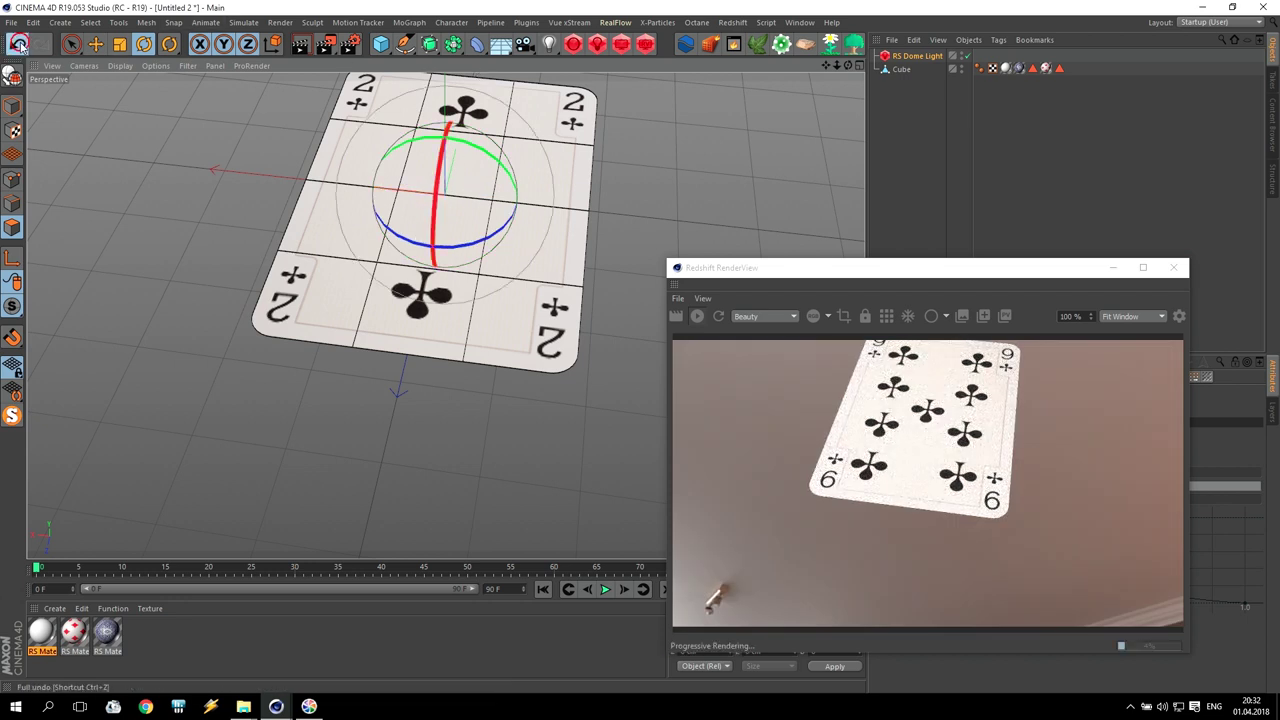
{"action": "left_click", "coordinate": [899, 69]}
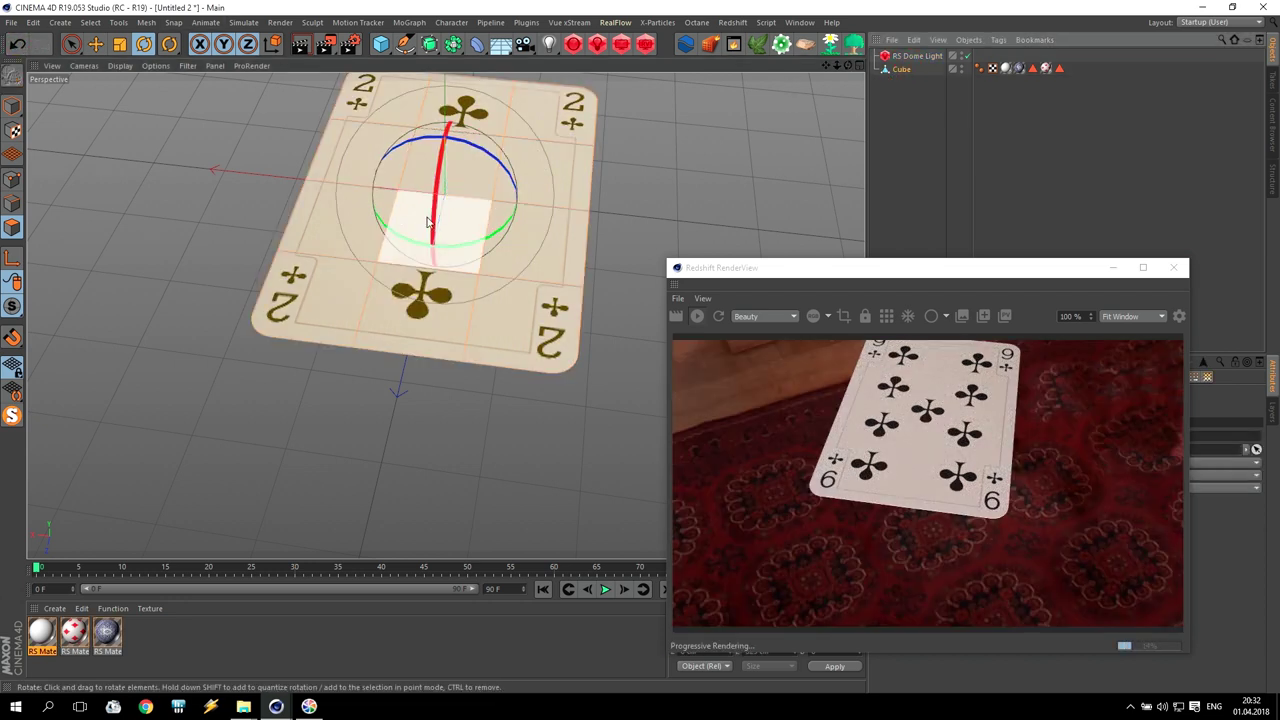
{"action": "left_click", "coordinate": [12, 106]}
{"action": "mouse_move", "coordinate": [431, 224]}
{"action": "left_mouse_down"}
{"action": "mouse_move", "coordinate": [433, 155]}
{"action": "mouse_move", "coordinate": [431, 223]}
{"action": "left_mouse_up"}
{"action": "left_click_drag", "start_coordinate": [826, 66], "coordinate": [749, 172]}
Step: Open the back material's shader graph beside the RenderView and review its Blue, Red and Green texture nodes
{"action": "double_click", "coordinate": [107, 632]}
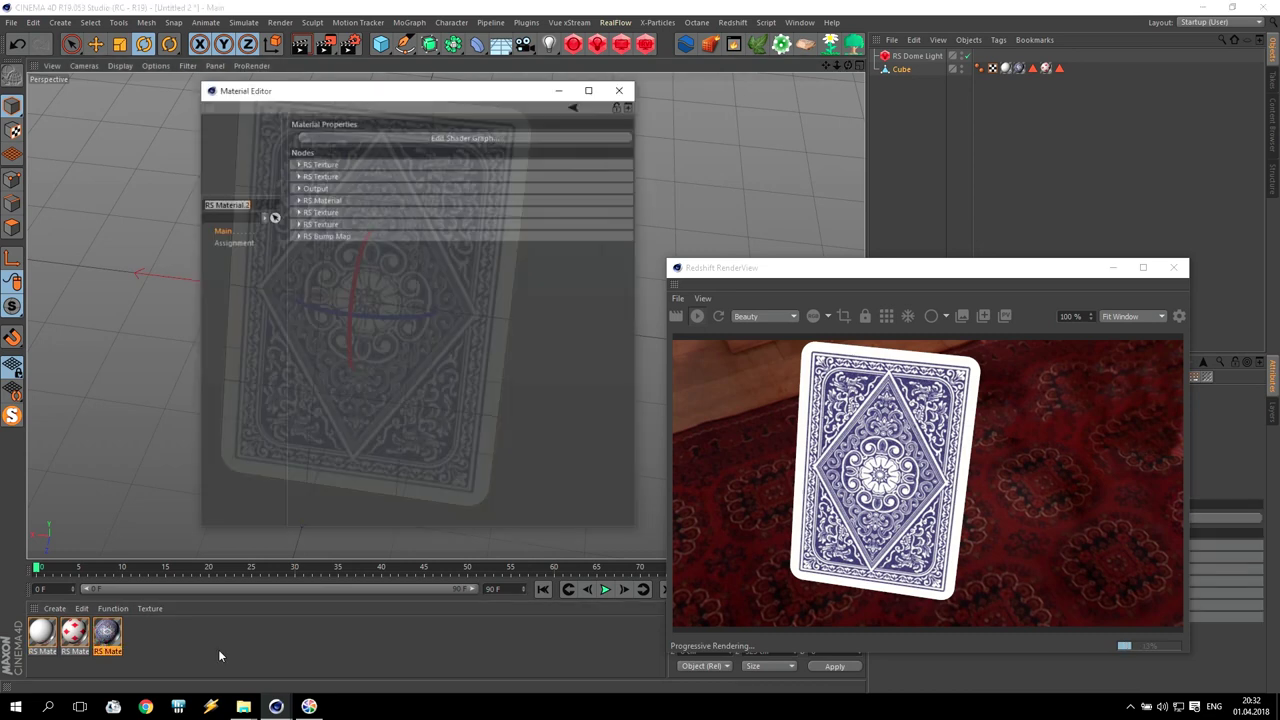
{"action": "left_click", "coordinate": [417, 137]}
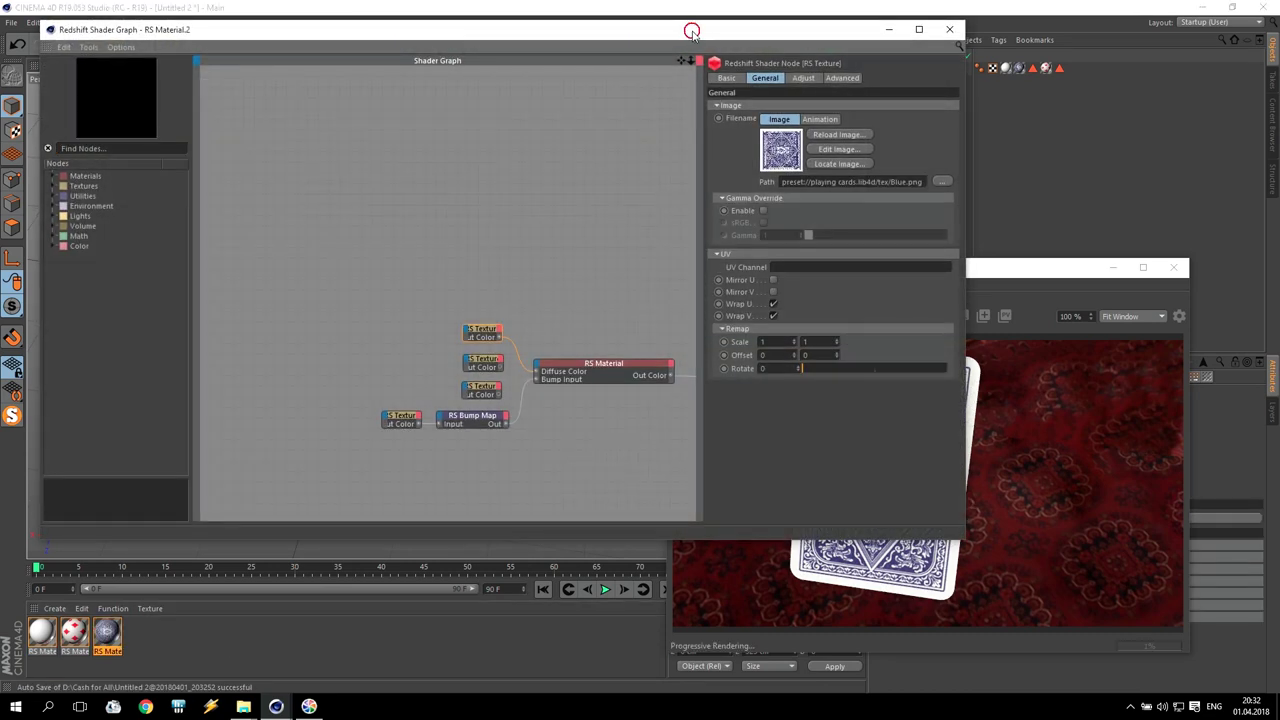
{"action": "left_click_drag", "start_coordinate": [693, 30], "coordinate": [410, 19]}
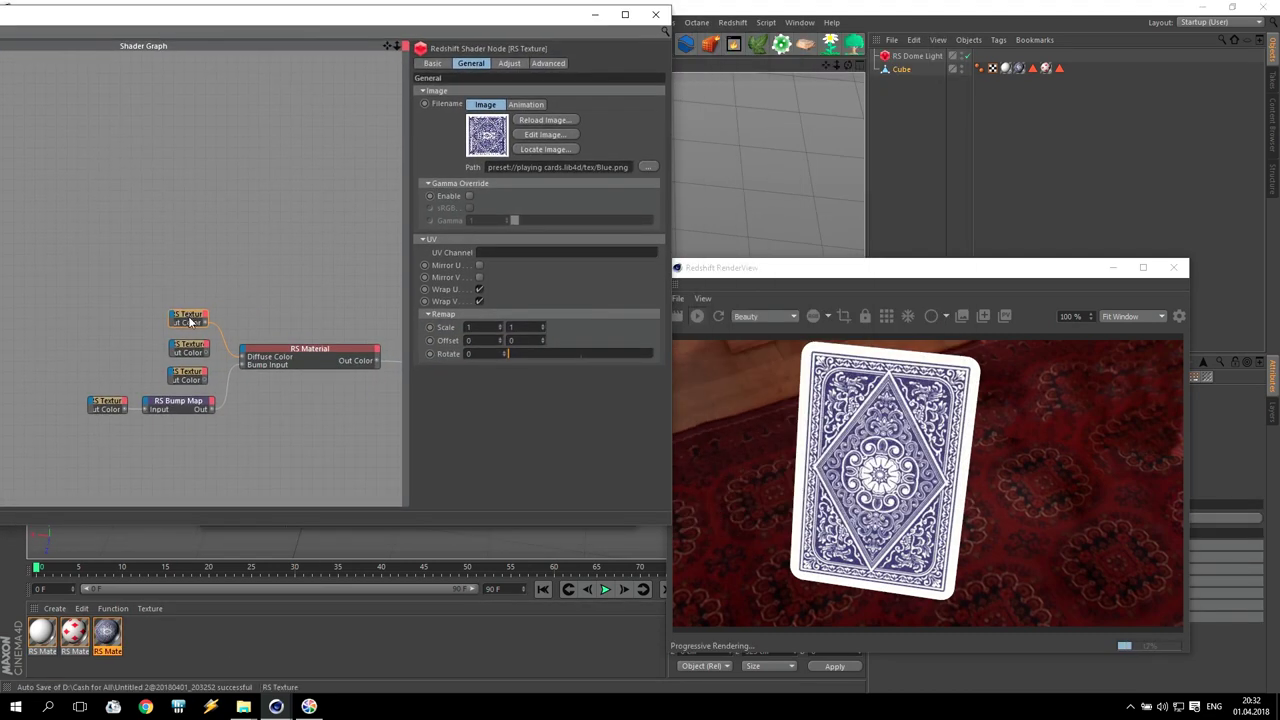
{"action": "left_click", "coordinate": [188, 347]}
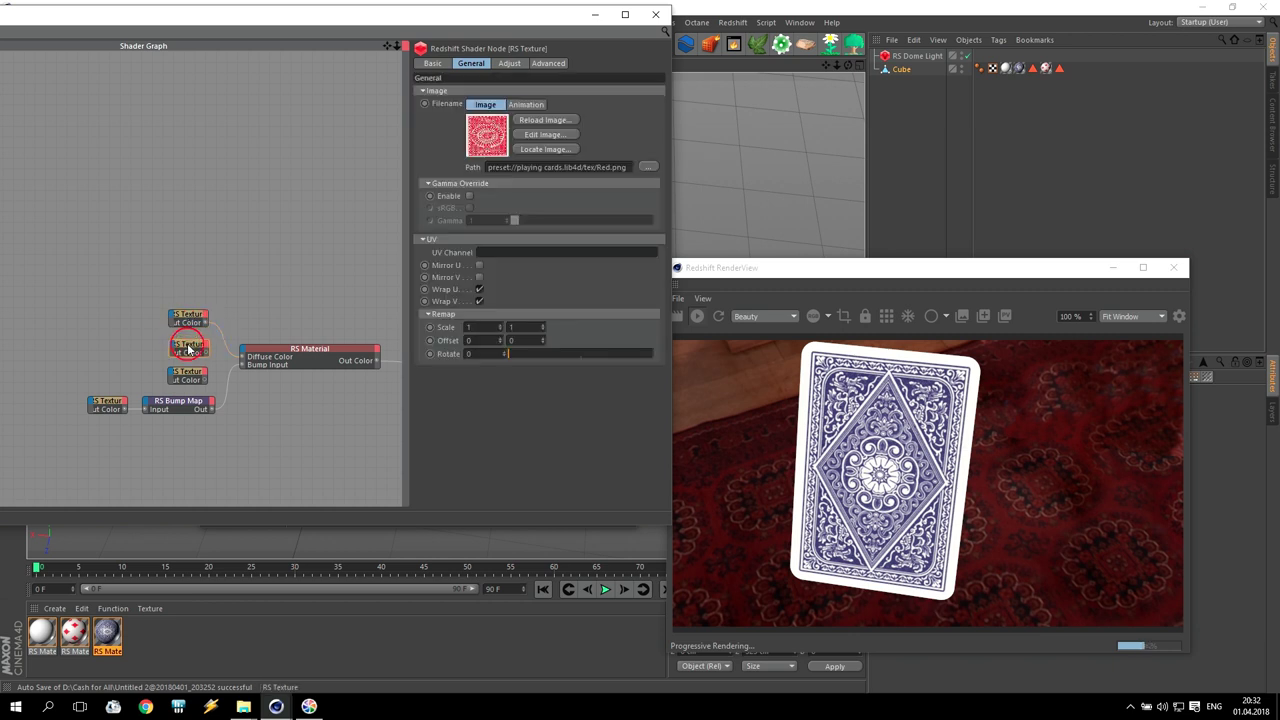
{"action": "left_click", "coordinate": [188, 377]}
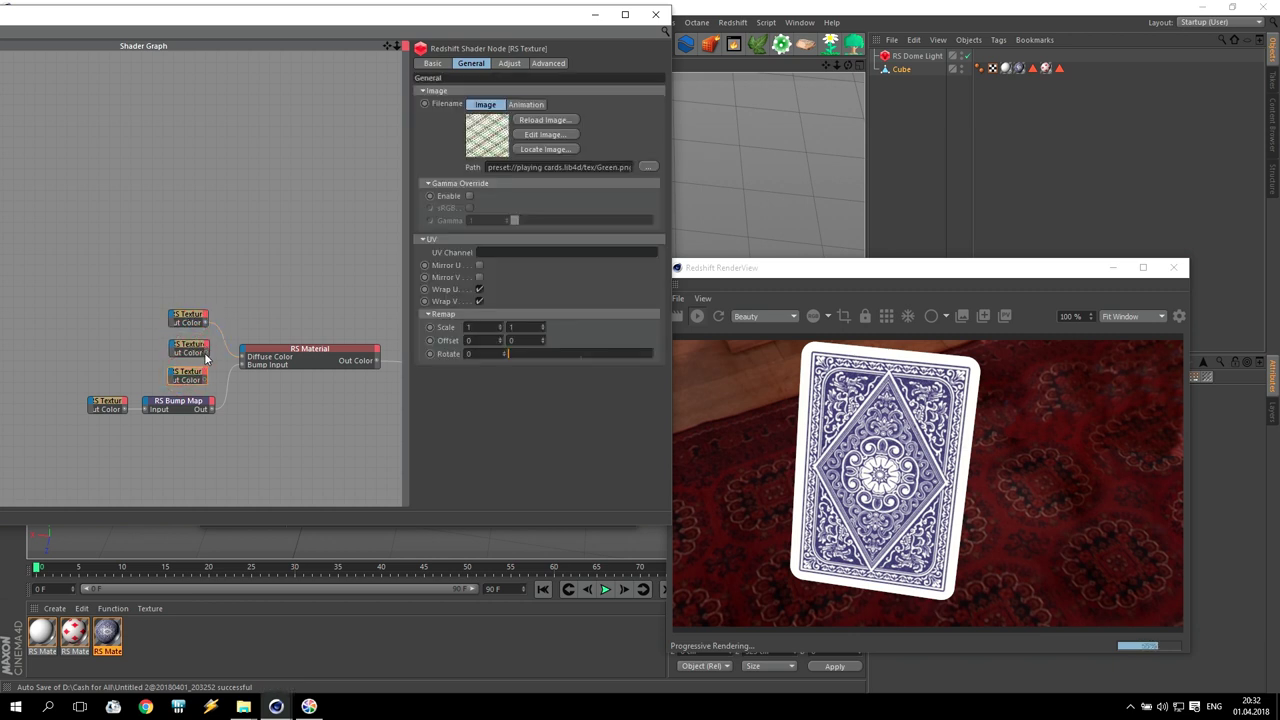
Step: Try the Red and Green textures as the back material's Diffuse Color, reconnect the Blue one, and close the graph and Material Editor
{"action": "left_click_drag", "start_coordinate": [242, 361], "coordinate": [243, 361]}
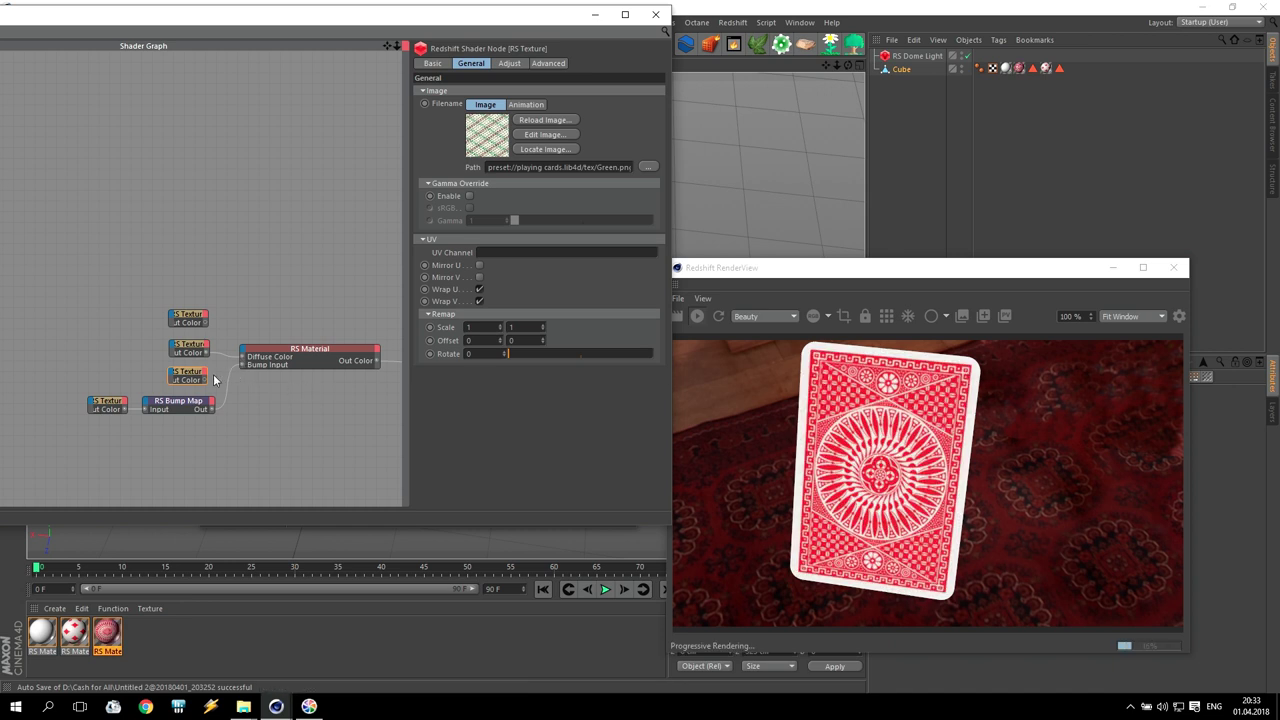
{"action": "left_click_drag", "start_coordinate": [242, 361], "coordinate": [243, 361]}
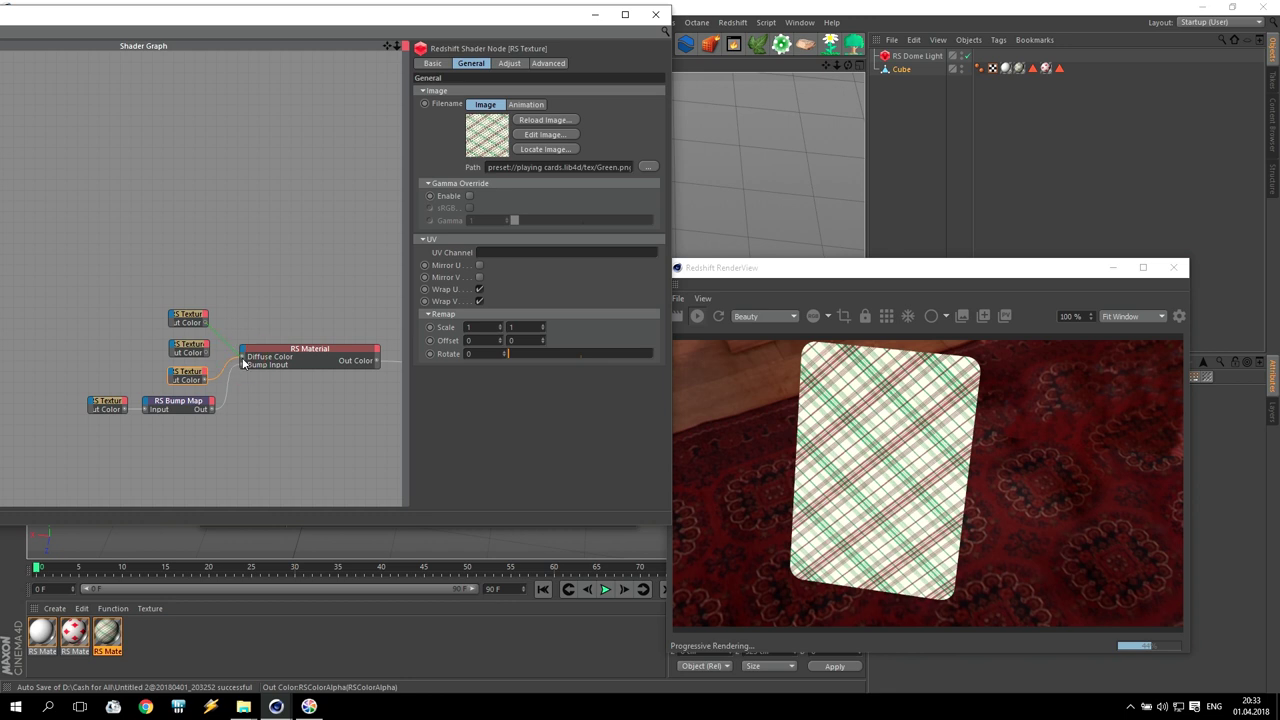
{"action": "left_click_drag", "start_coordinate": [243, 362], "coordinate": [244, 358]}
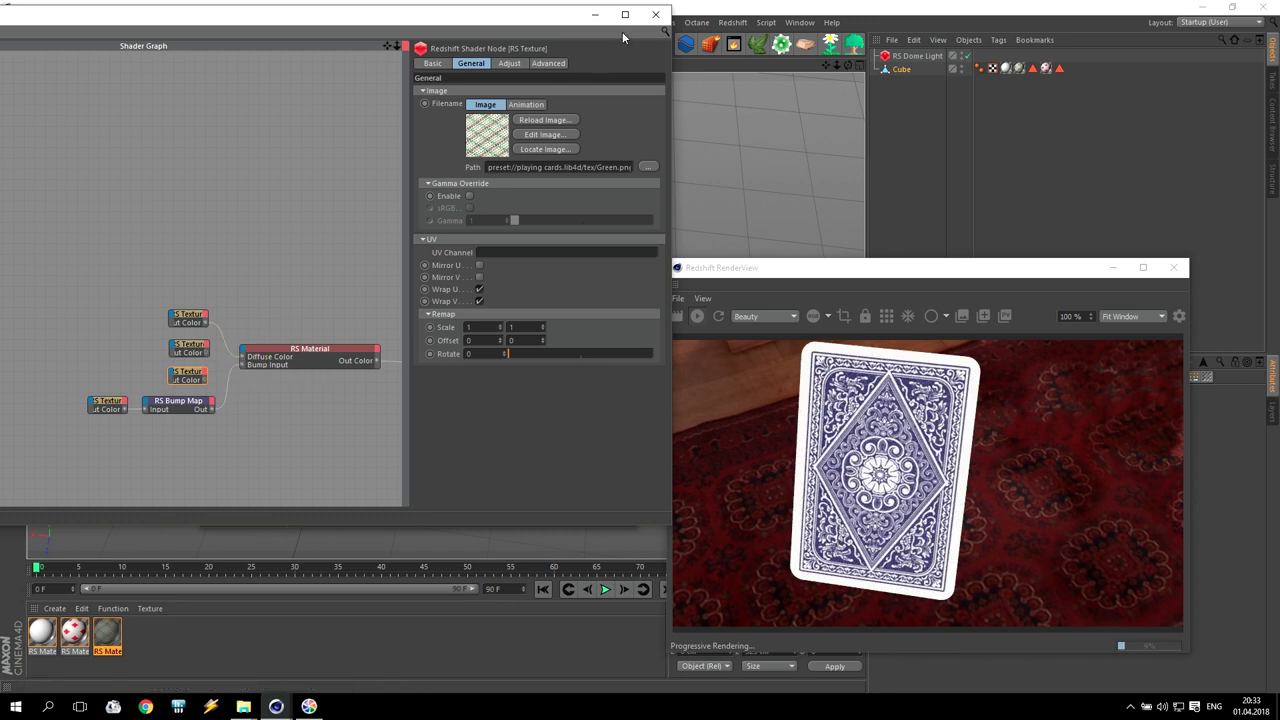
{"action": "left_click", "coordinate": [655, 15]}
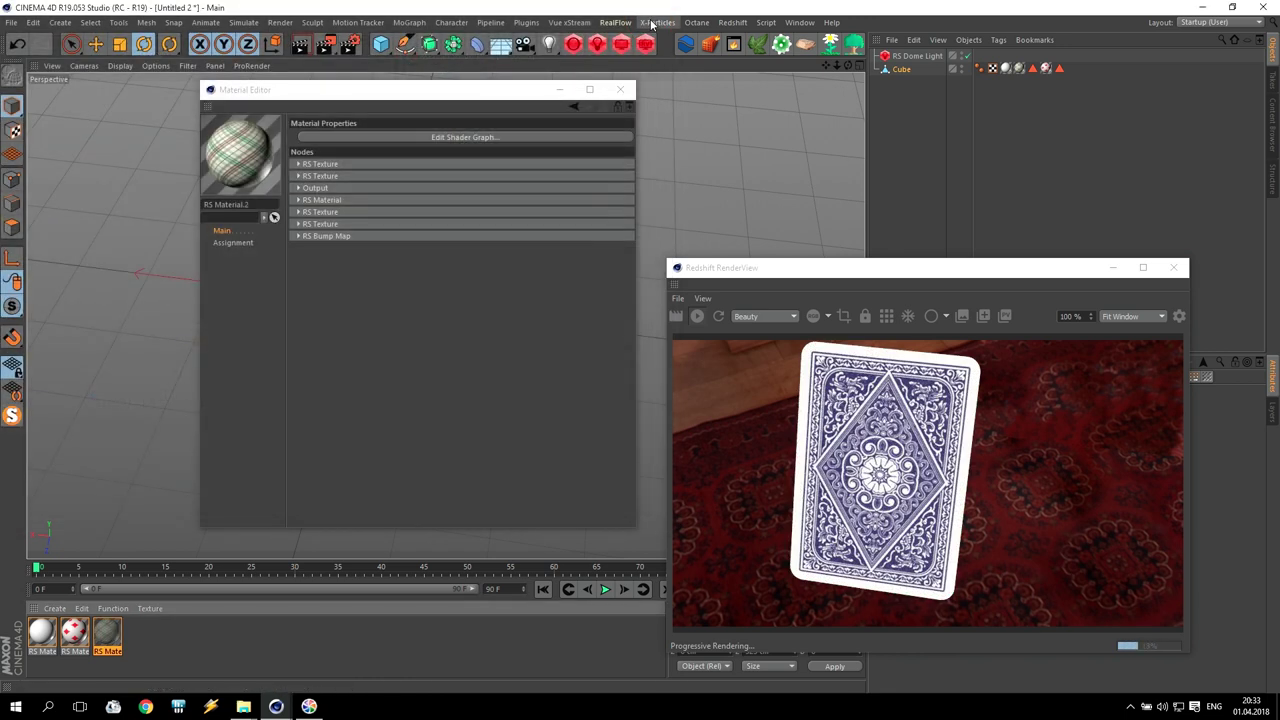
{"action": "left_click", "coordinate": [620, 90]}
Step: Rotate the card face up about its red axis and frame a close-up of its corner with the RenderView over the viewport
{"action": "left_click_drag", "start_coordinate": [349, 287], "coordinate": [322, 477]}
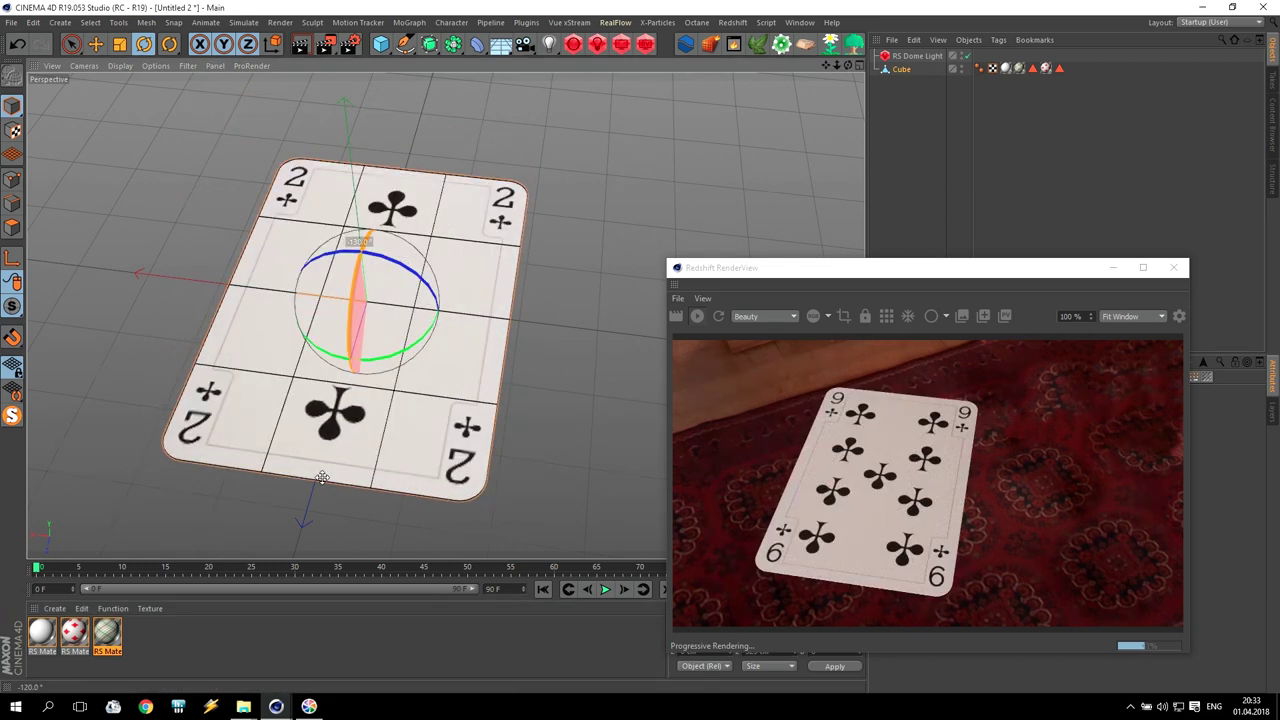
{"action": "left_click_drag", "start_coordinate": [914, 271], "coordinate": [510, 100]}
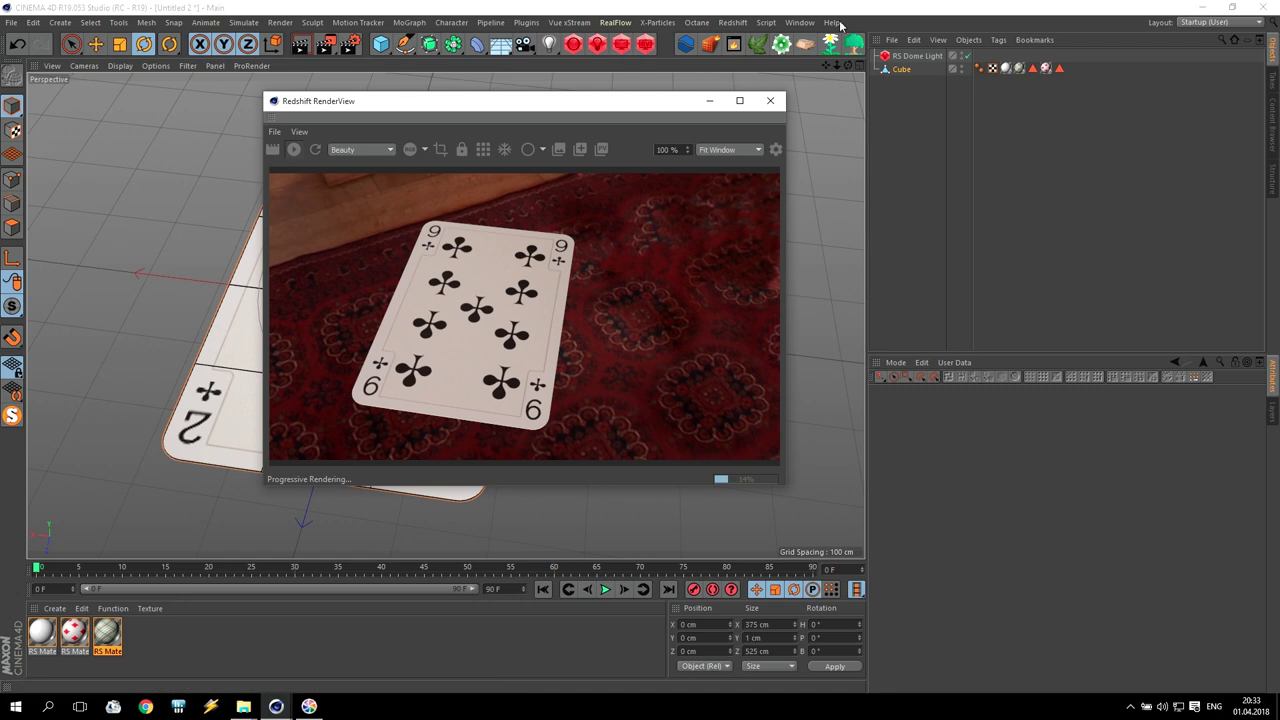
{"action": "left_click_drag", "start_coordinate": [838, 70], "coordinate": [920, 74]}
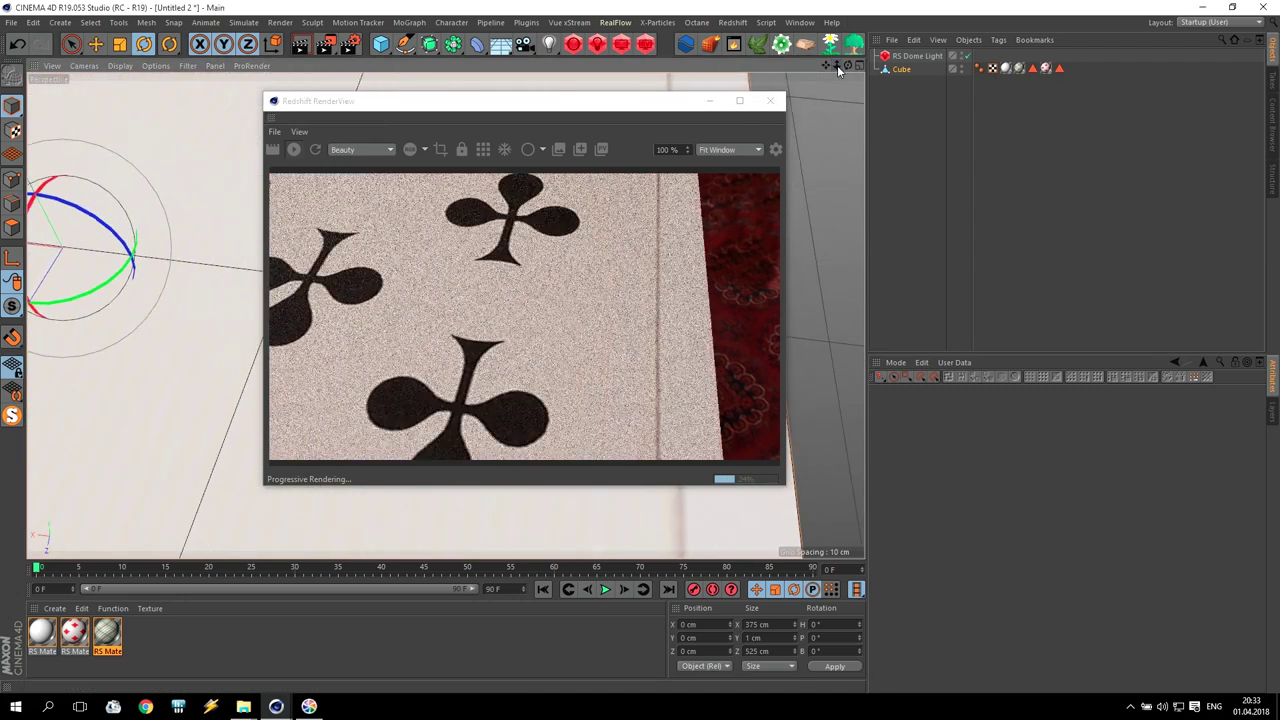
{"action": "left_click_drag", "start_coordinate": [825, 65], "coordinate": [826, 1]}
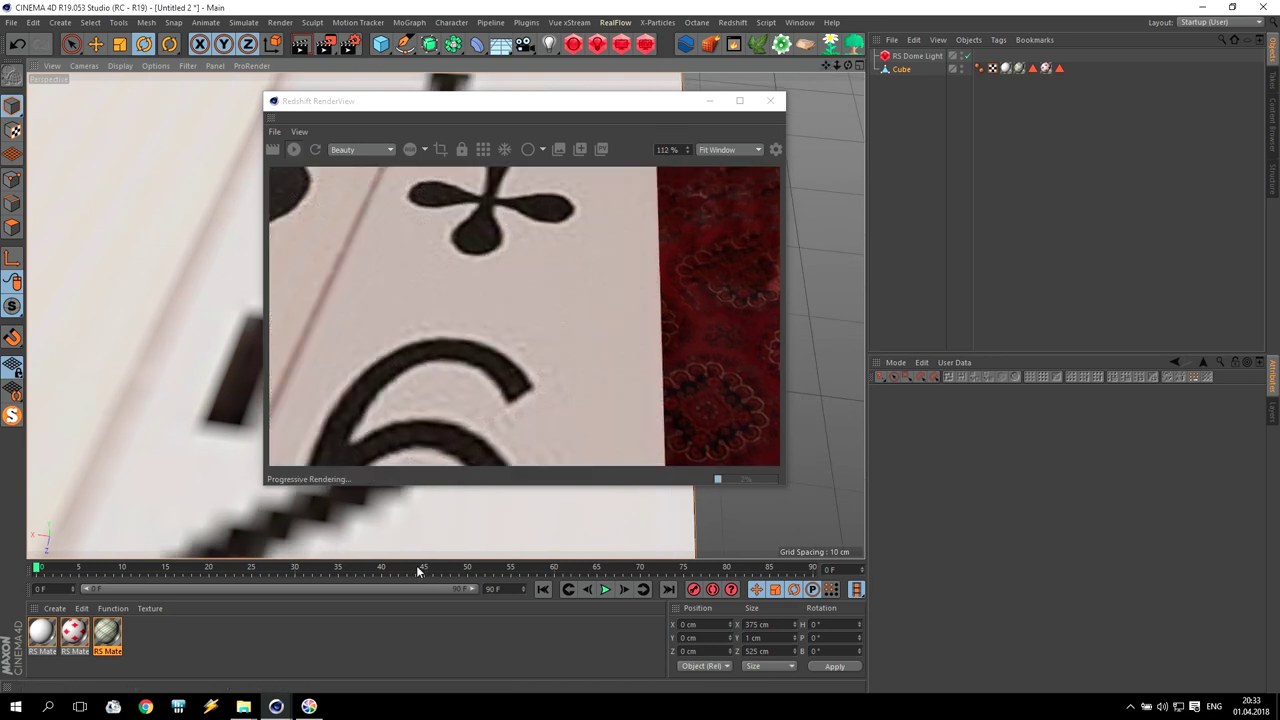
Step: Set the Height Scale of the face material's RS Bump Map node to 0.5 and close its shader graph
{"action": "double_click", "coordinate": [82, 630]}
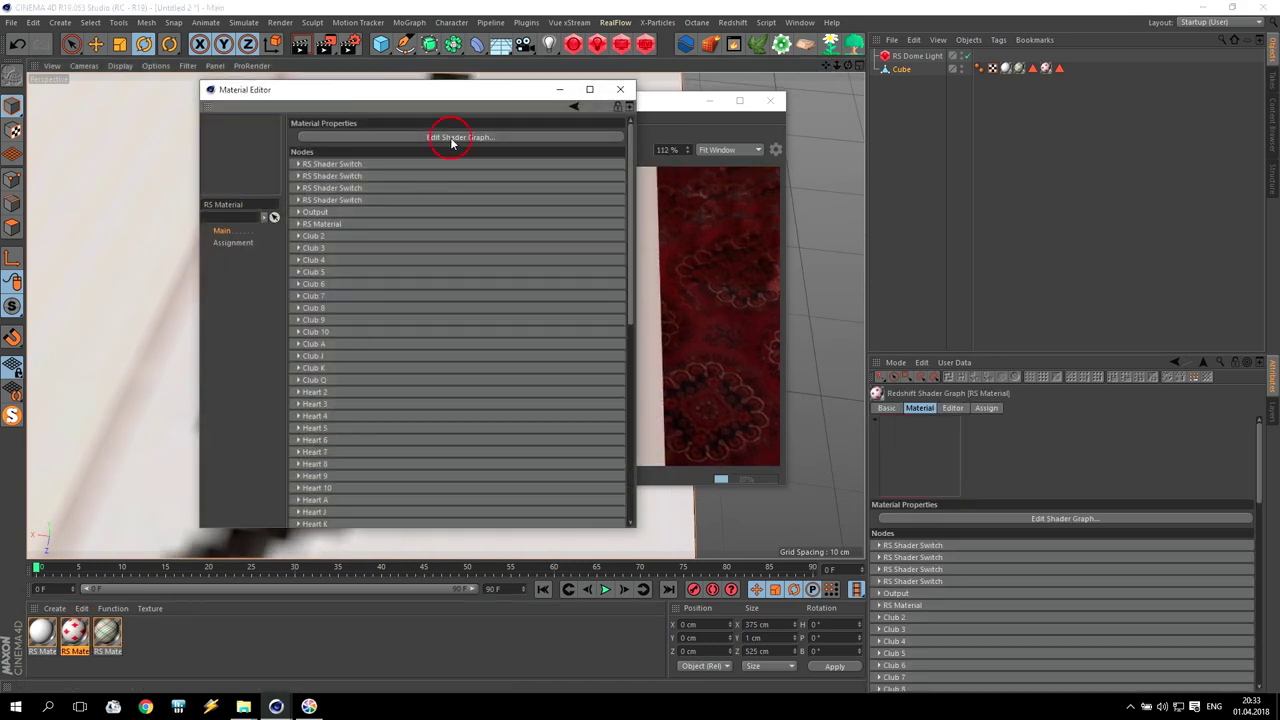
{"action": "left_click", "coordinate": [451, 142]}
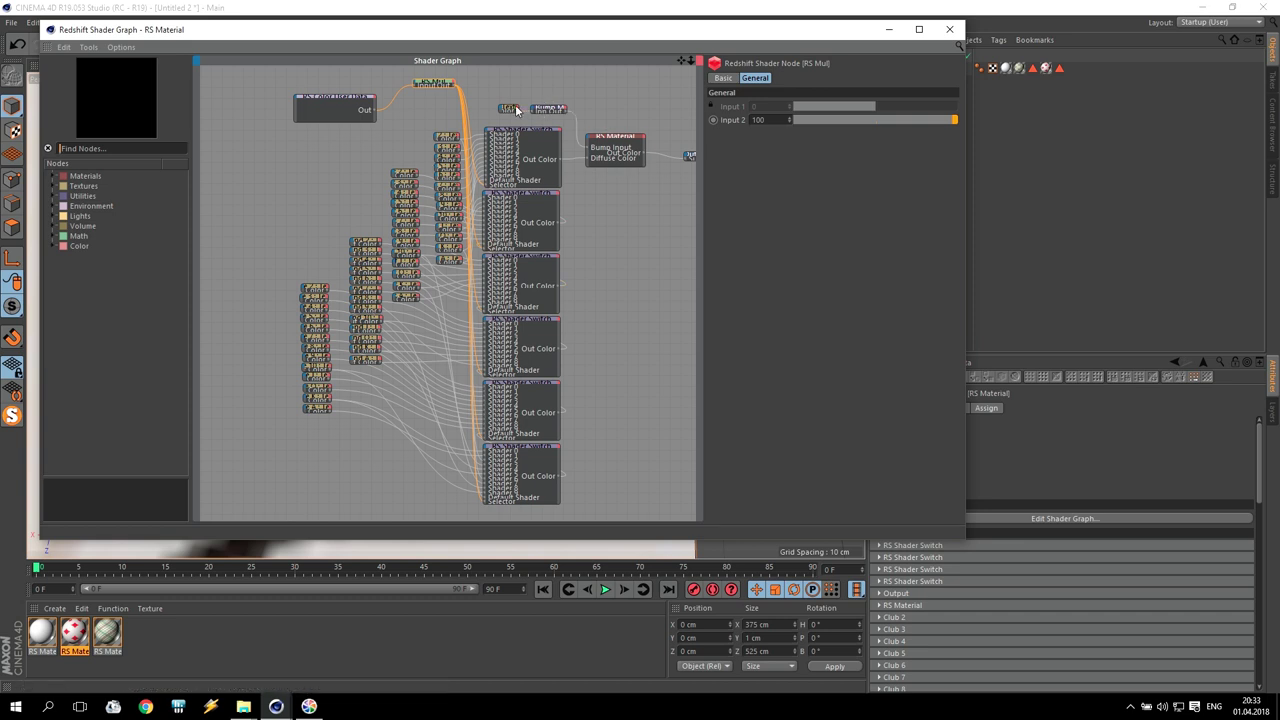
{"action": "left_click", "coordinate": [552, 110]}
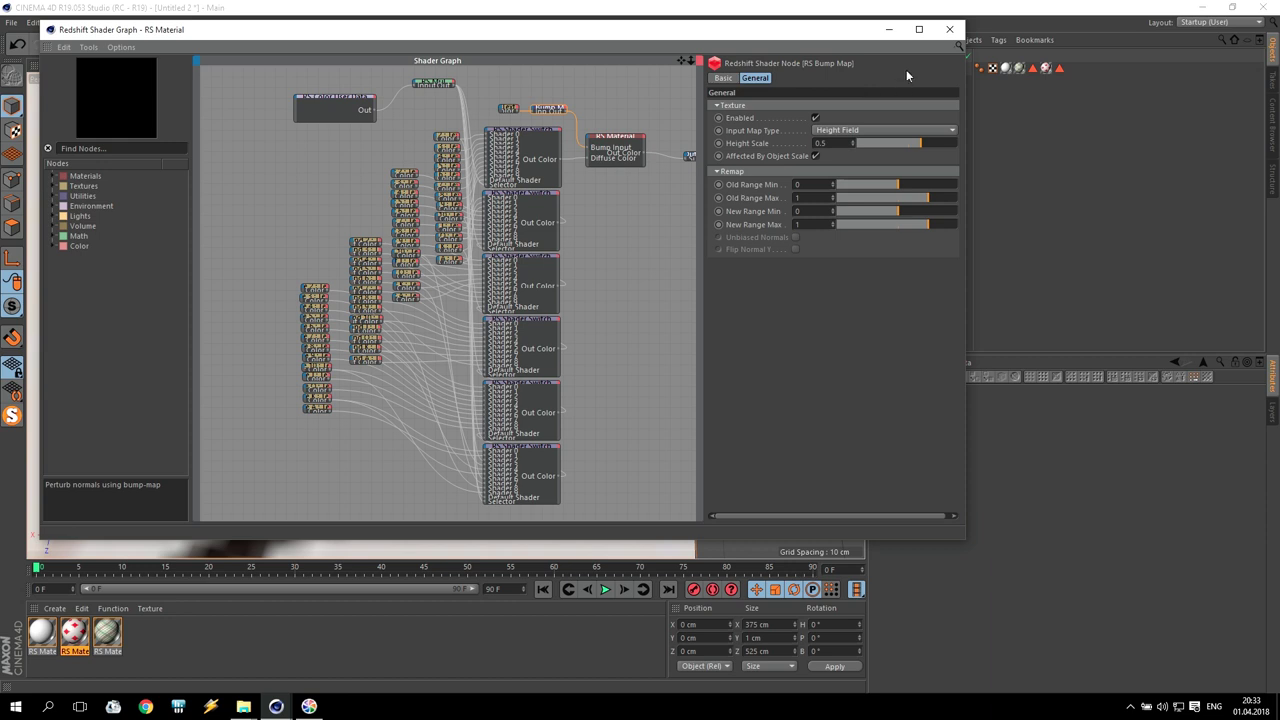
{"action": "left_click", "coordinate": [949, 29]}
Step: Change the Height Scale of the back material's RS Bump Map node, and close its shader graph and the Material Editor
{"action": "left_click", "coordinate": [435, 240]}
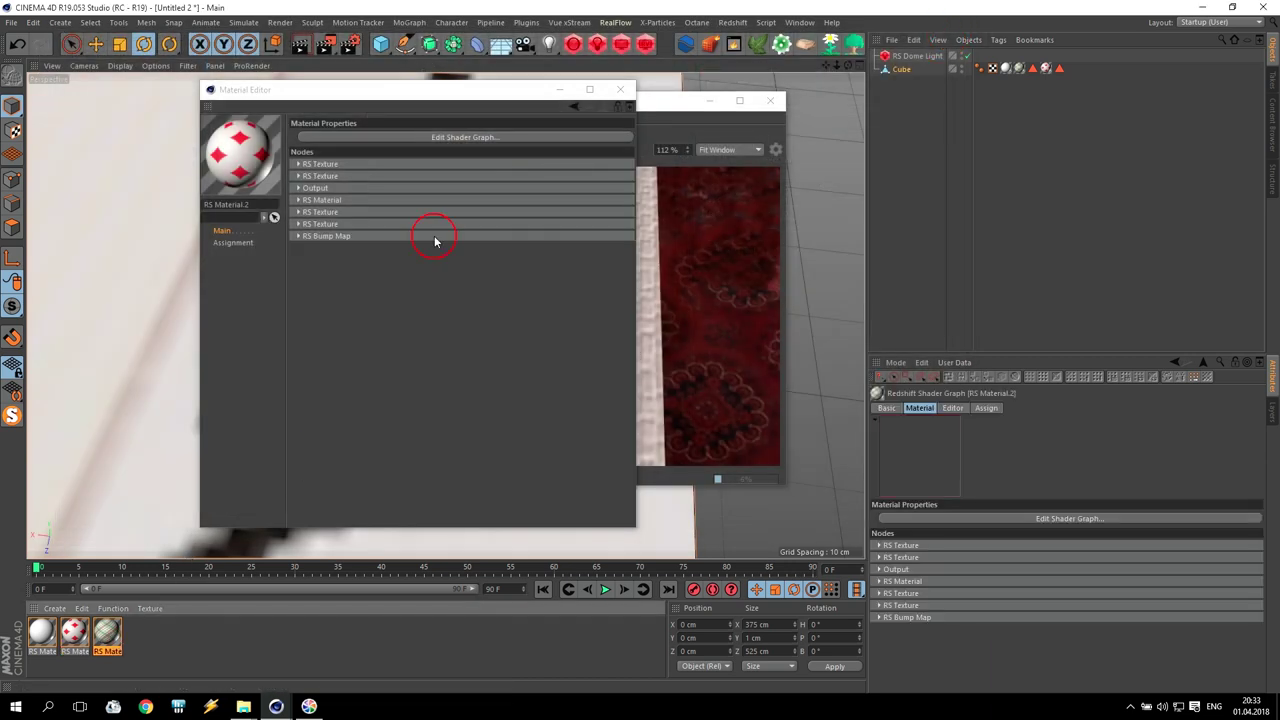
{"action": "left_click", "coordinate": [489, 139]}
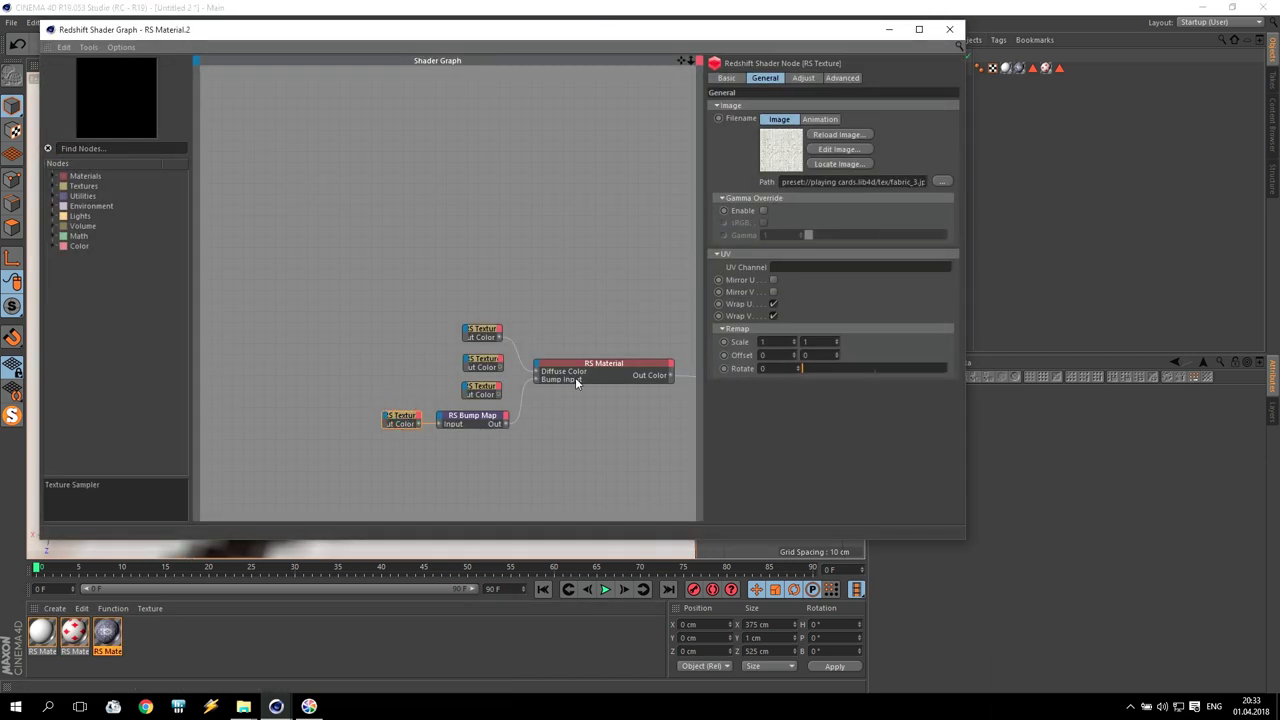
{"action": "left_click", "coordinate": [472, 418]}
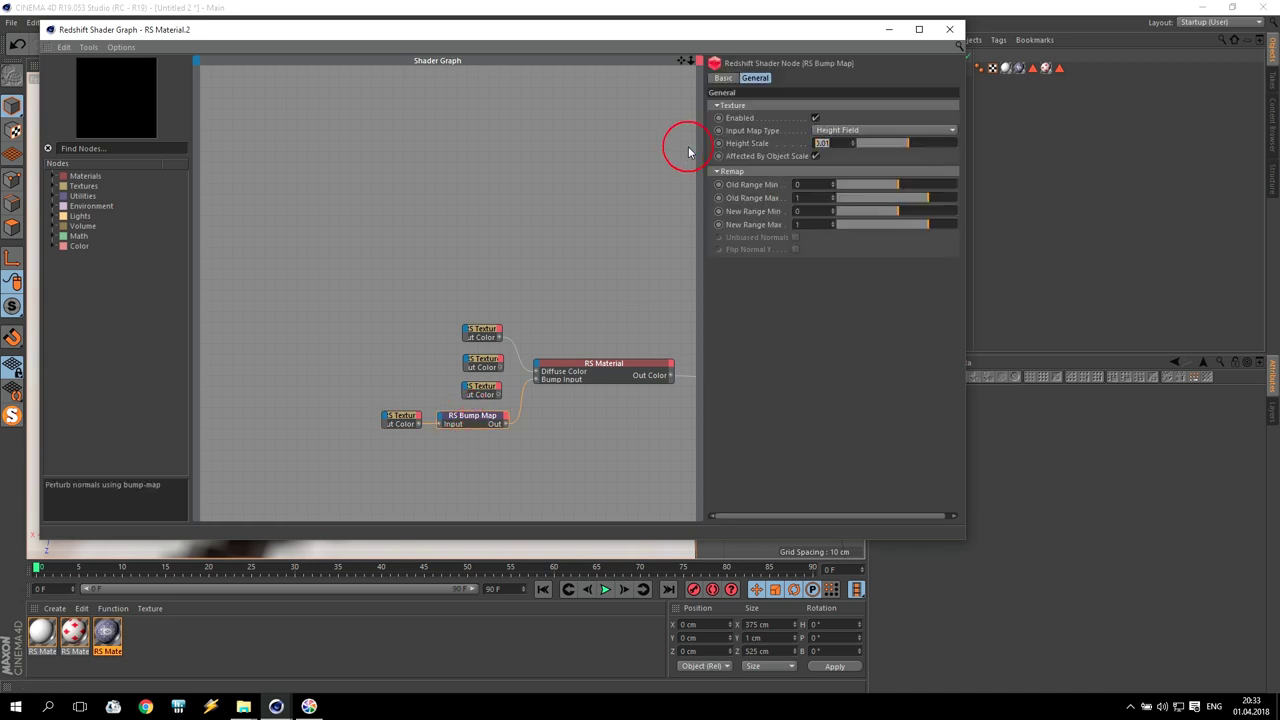
{"action": "left_click", "coordinate": [949, 29]}
{"action": "left_click", "coordinate": [624, 93]}
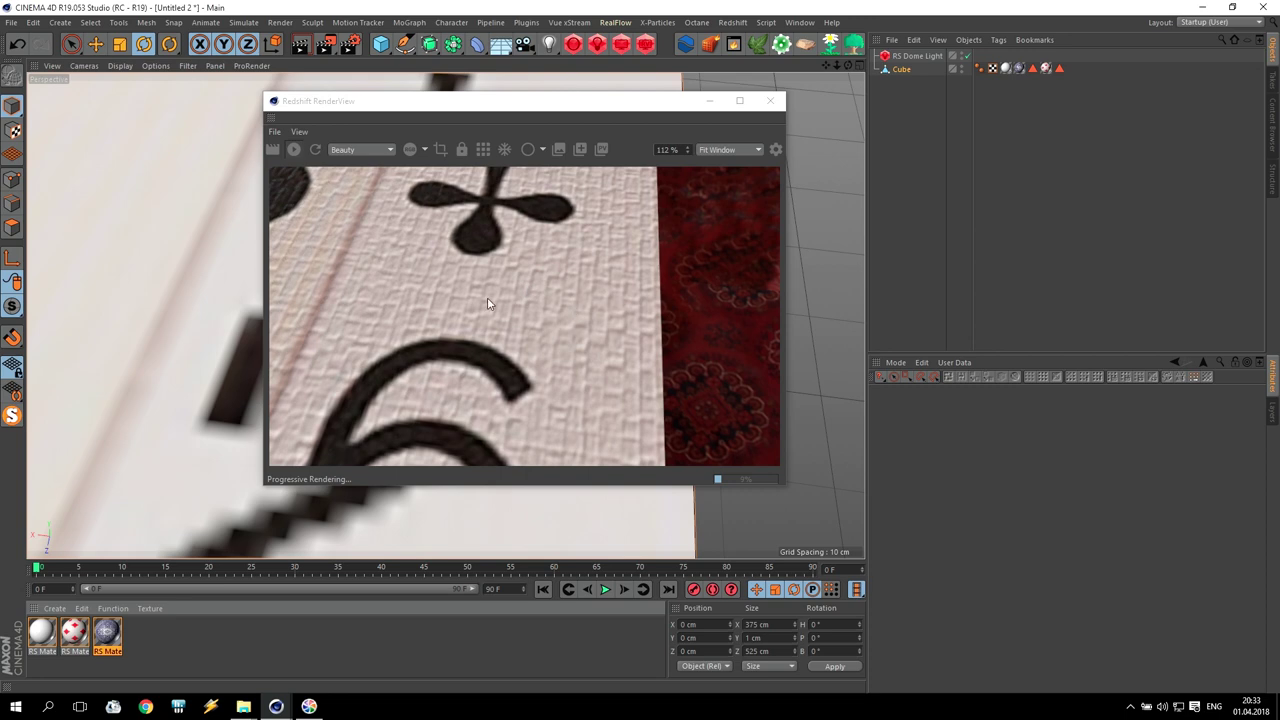
Step: Add a MoGraph Cloner object to the scene with the whole card framed at a low angle
{"action": "left_click_drag", "start_coordinate": [837, 66], "coordinate": [1050, 35]}
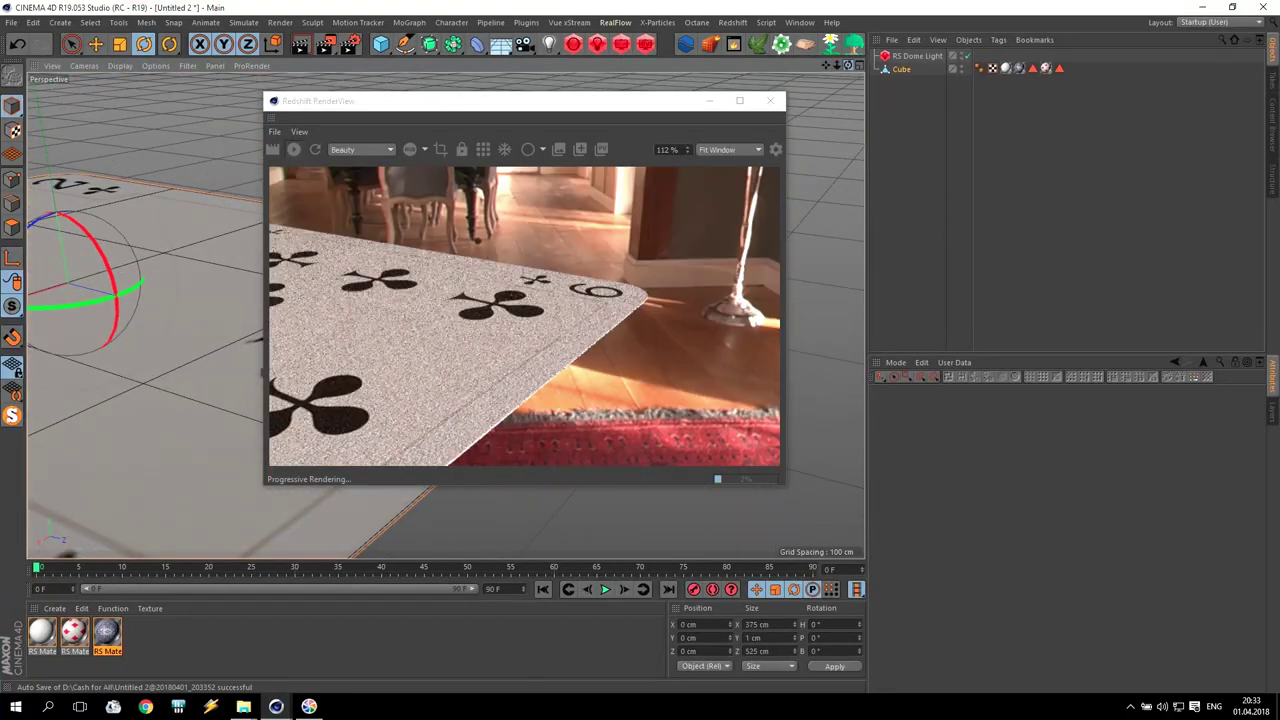
{"action": "left_click_drag", "start_coordinate": [827, 66], "coordinate": [1038, 24]}
{"action": "left_click_drag", "start_coordinate": [833, 71], "coordinate": [821, 74]}
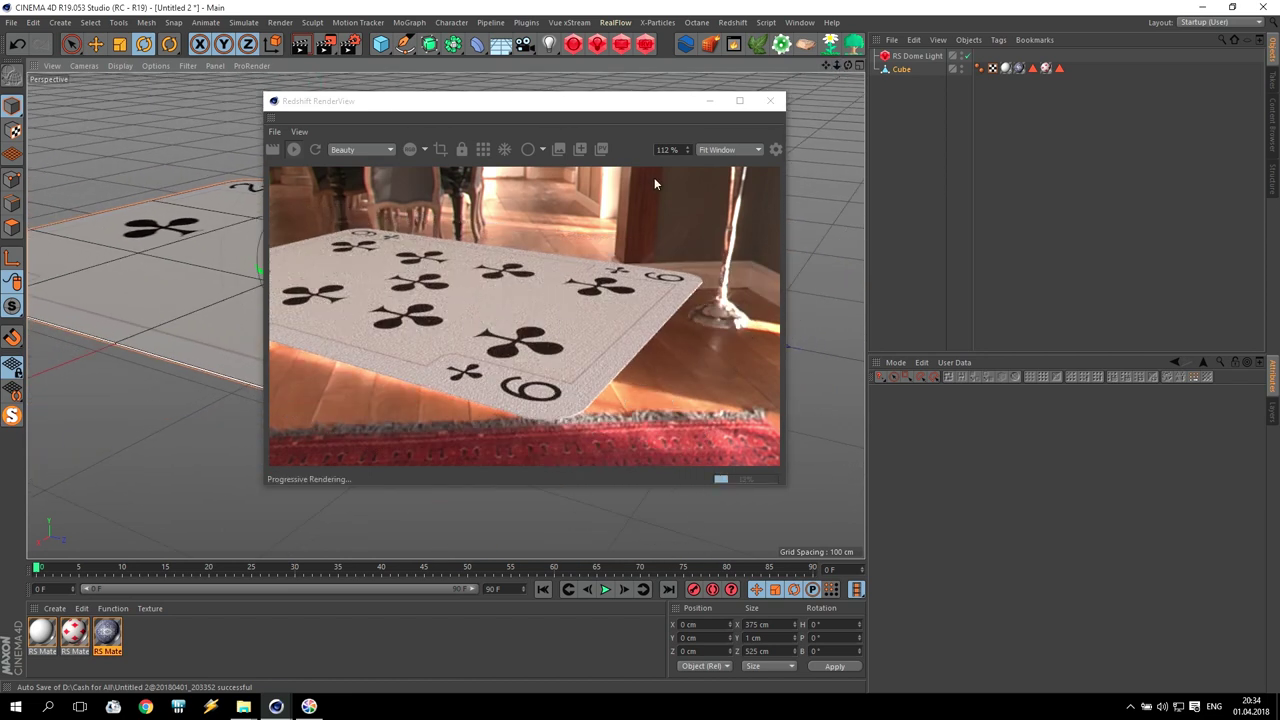
{"action": "left_click", "coordinate": [410, 22]}
{"action": "left_click", "coordinate": [447, 168]}
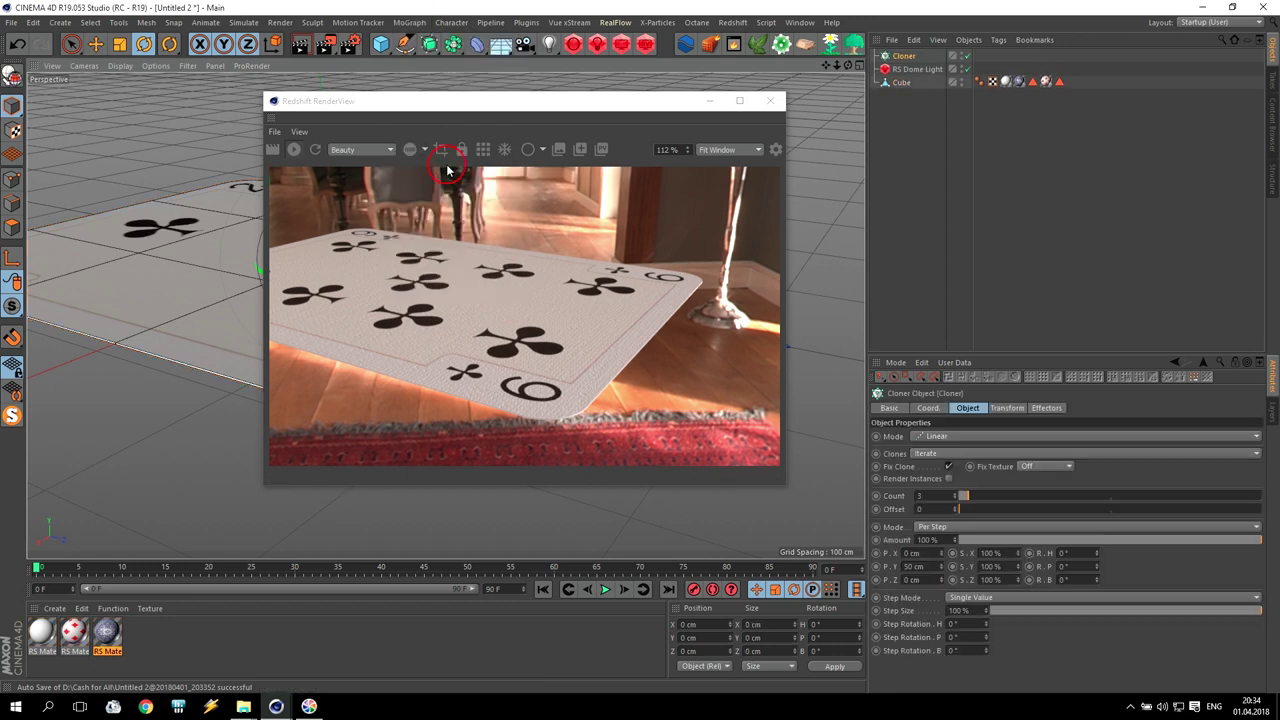
Step: Rename the Cube object to Card
{"action": "left_click", "coordinate": [902, 84]}
{"action": "double_click", "coordinate": [902, 84]}
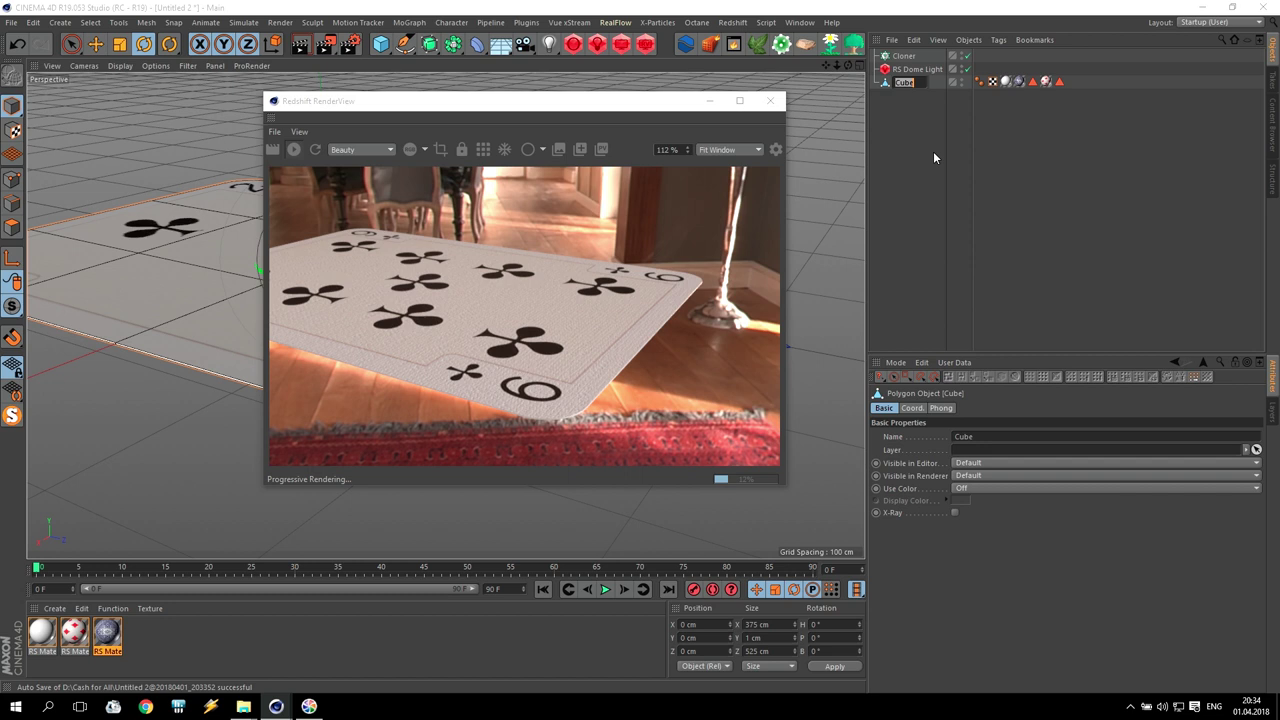
{"action": "type", "text": "Card"}
{"action": "key", "text": "Return"}
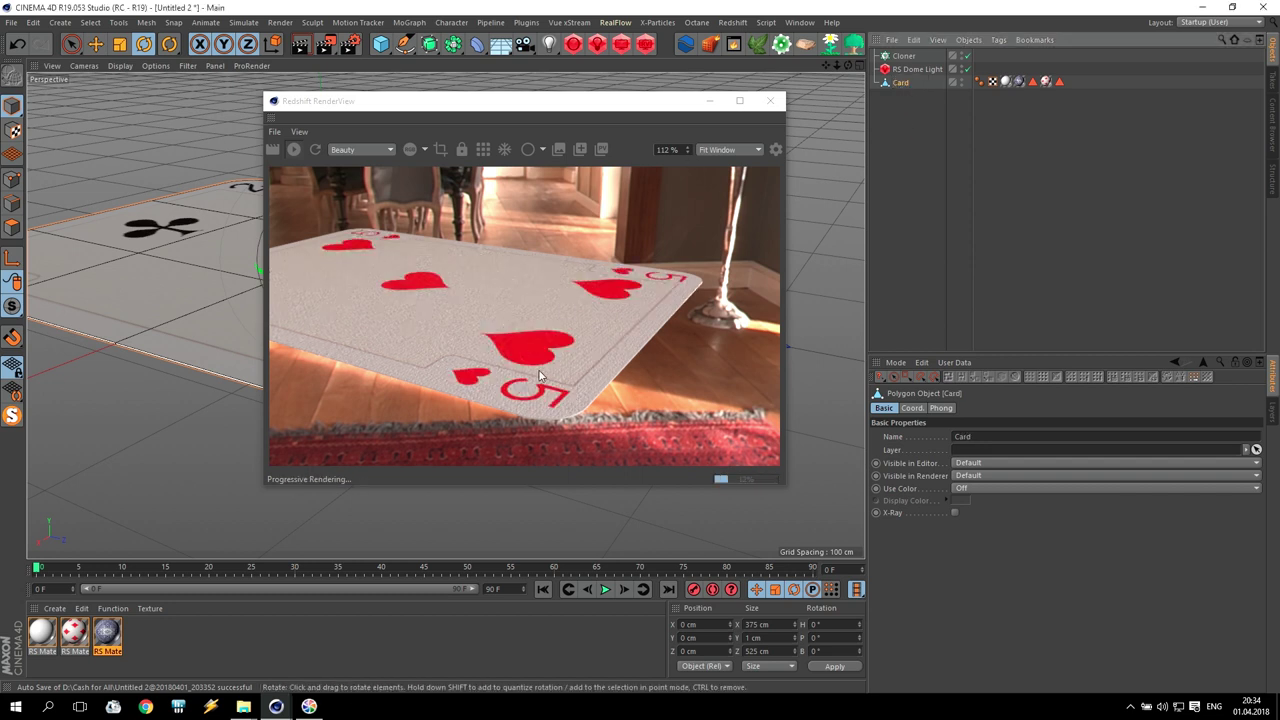
Step: Make the Card object a child of the Cloner and frame the cloned cards
{"action": "left_click_drag", "start_coordinate": [900, 86], "coordinate": [903, 58]}
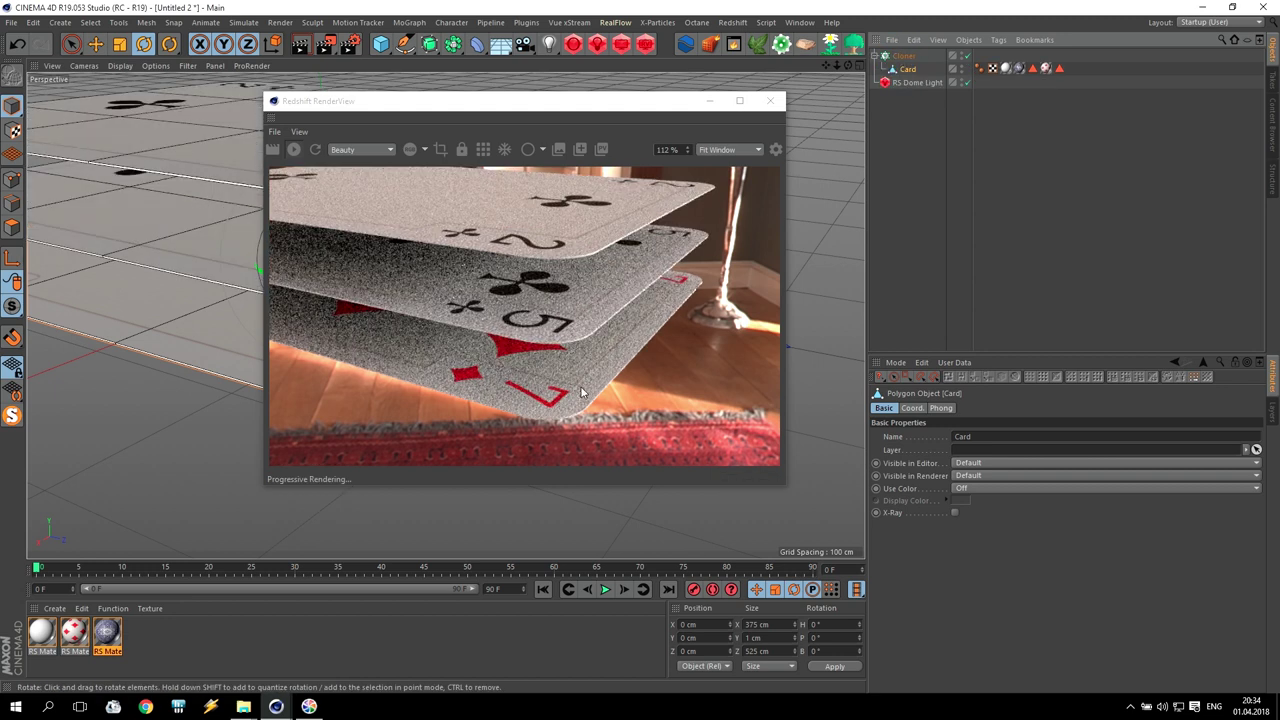
{"action": "left_click_drag", "start_coordinate": [848, 66], "coordinate": [862, 140]}
{"action": "mouse_move", "coordinate": [837, 66]}
{"action": "left_mouse_down"}
{"action": "mouse_move", "coordinate": [780, 70]}
{"action": "mouse_move", "coordinate": [848, 73]}
{"action": "left_mouse_up"}
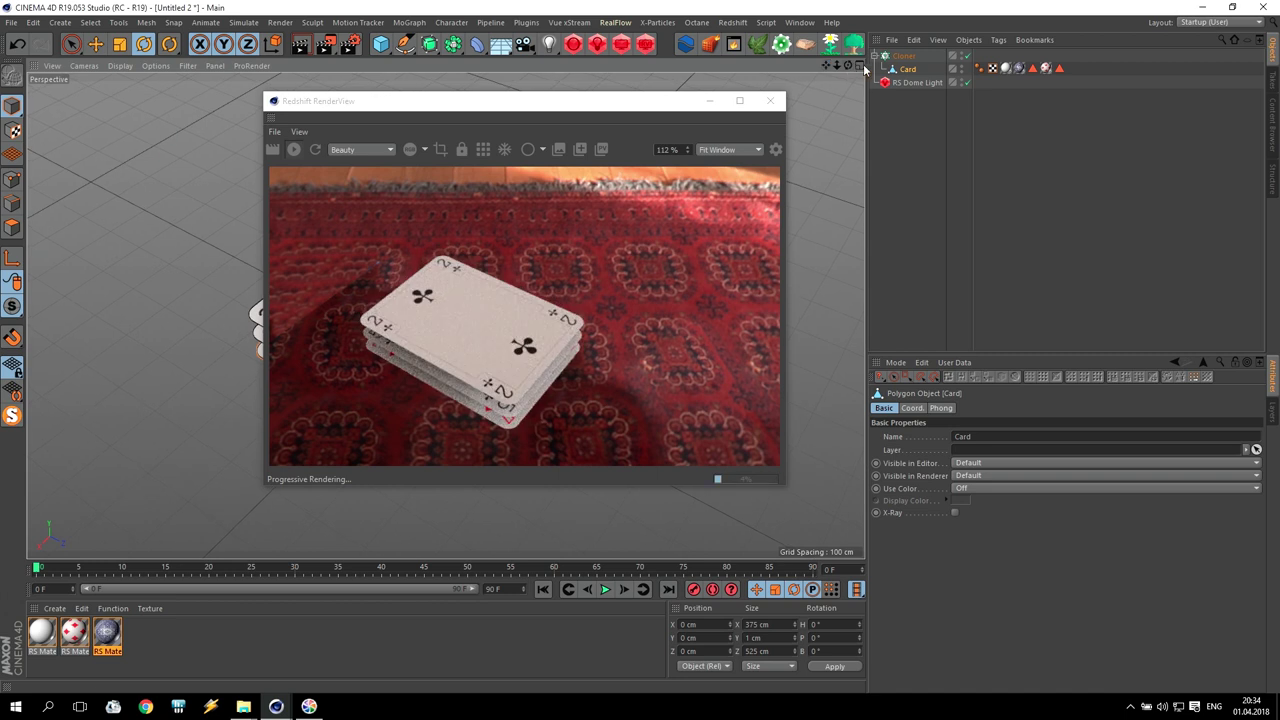
Step: Set the Cloner's clone count to 52
{"action": "left_click", "coordinate": [905, 57]}
{"action": "left_click_drag", "start_coordinate": [972, 496], "coordinate": [1062, 500]}
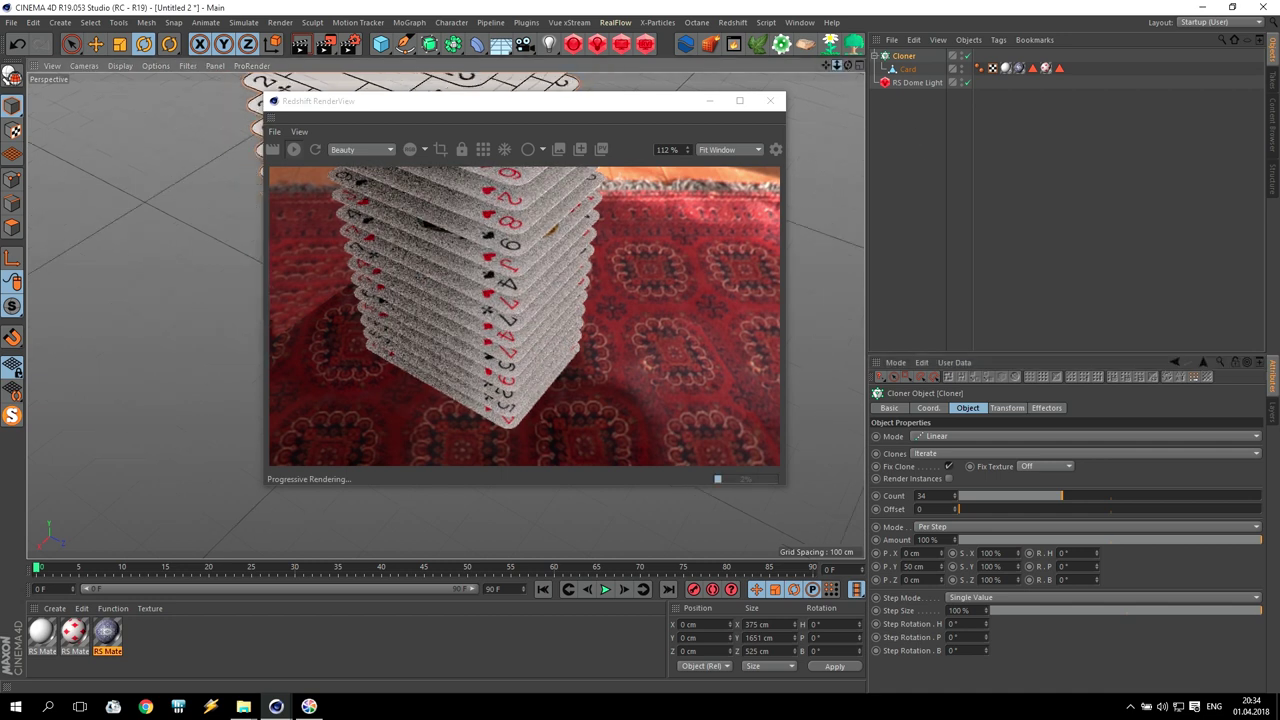
{"action": "type", "text": "2"}
{"action": "key", "text": "Return"}
Step: Inspect the cloned card stack in the viewport and the Redshift RenderView from several angles, and close the render window
{"action": "left_click_drag", "start_coordinate": [848, 68], "coordinate": [826, 140]}
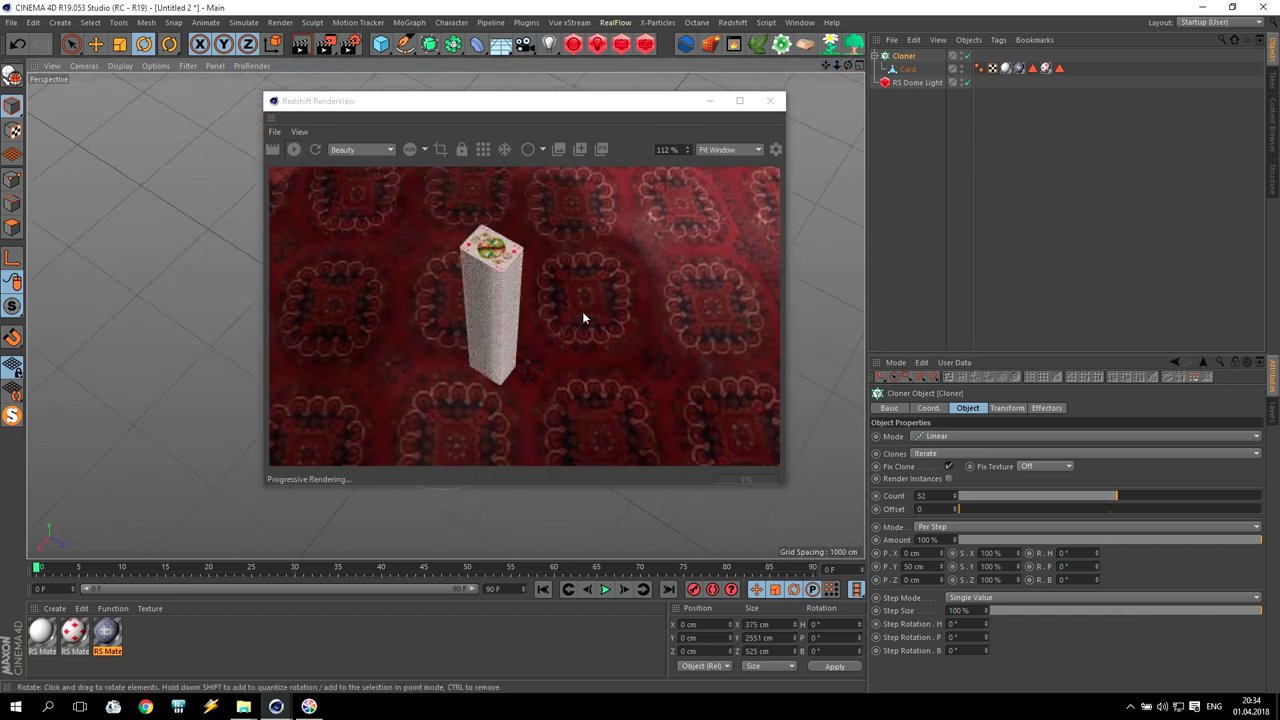
{"action": "left_click_drag", "start_coordinate": [837, 66], "coordinate": [960, 66]}
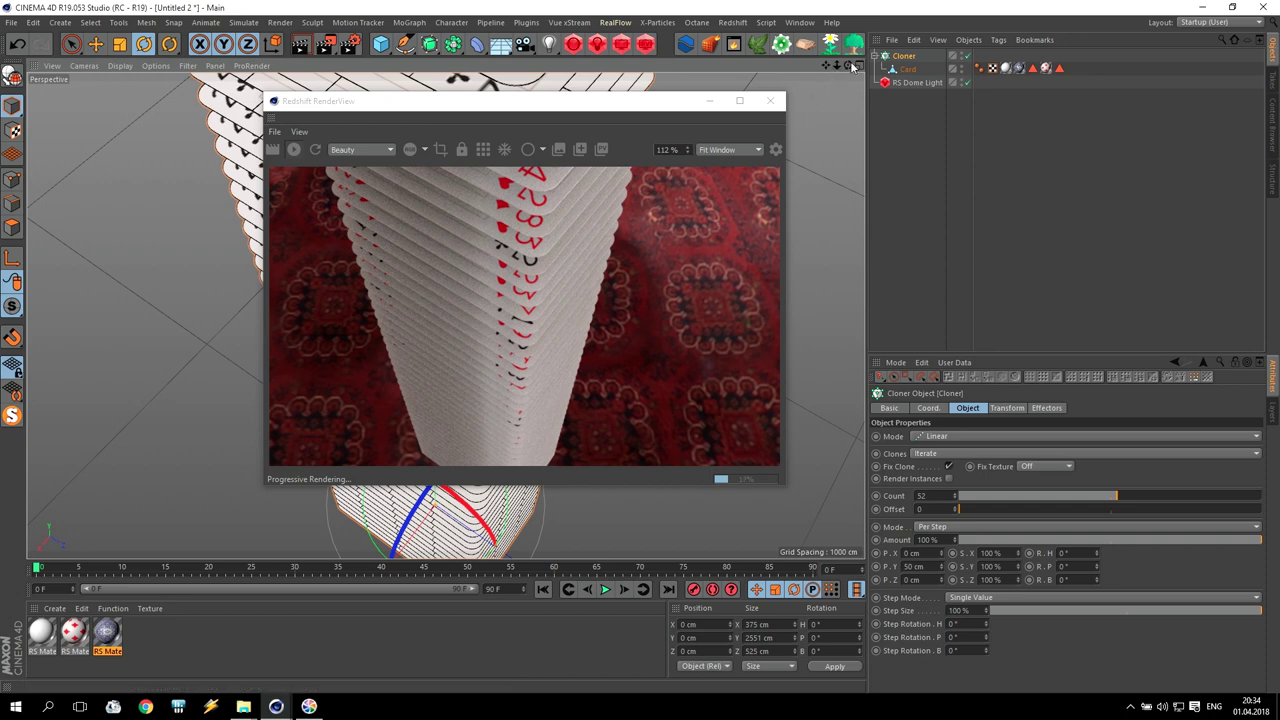
{"action": "left_click_drag", "start_coordinate": [848, 65], "coordinate": [802, 14]}
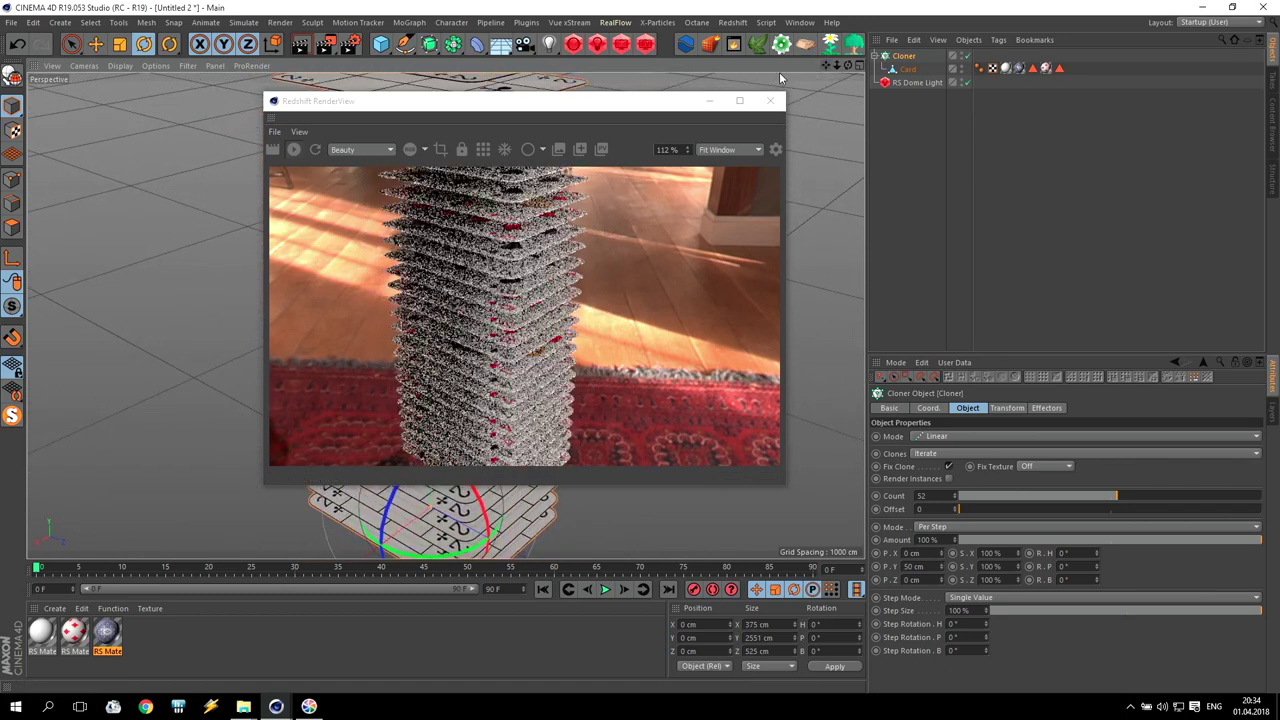
{"action": "left_click_drag", "start_coordinate": [553, 108], "coordinate": [1030, 127]}
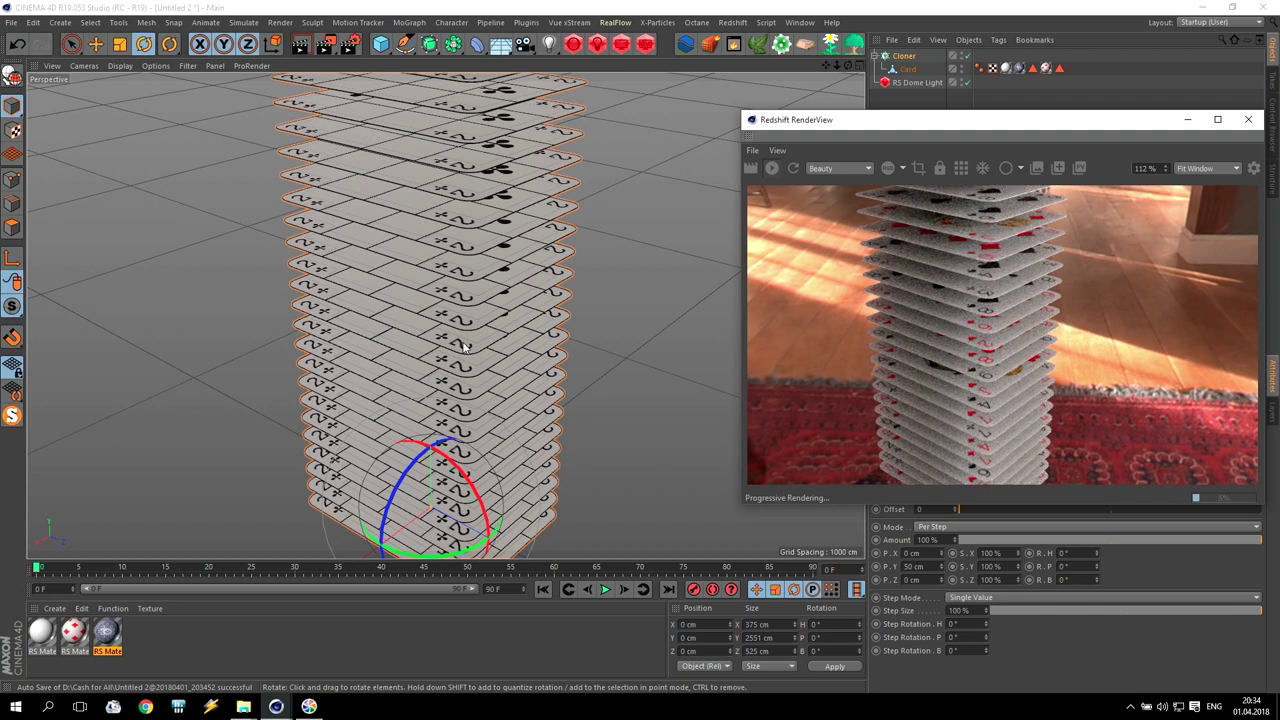
{"action": "left_click_drag", "start_coordinate": [1007, 122], "coordinate": [297, 93]}
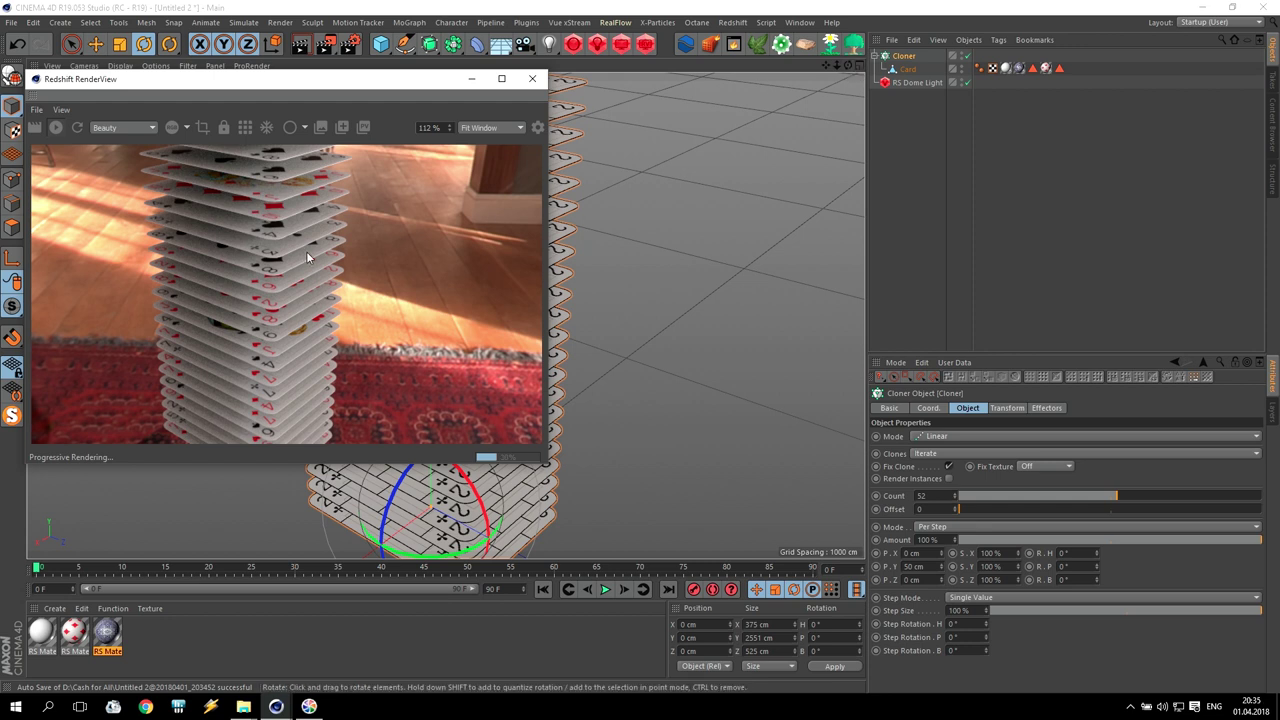
{"action": "left_click", "coordinate": [532, 78]}
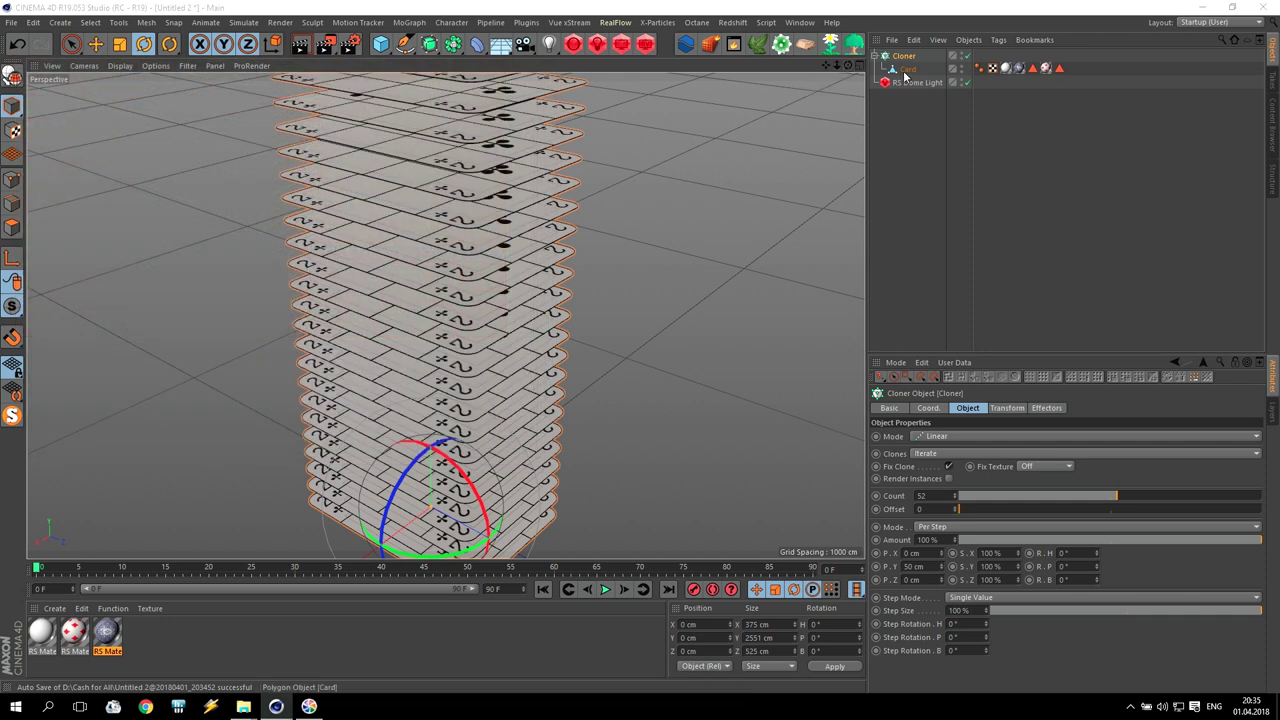
Step: Set the Cloner's clone count to 10 and frame the whole stack
{"action": "left_click", "coordinate": [907, 69]}
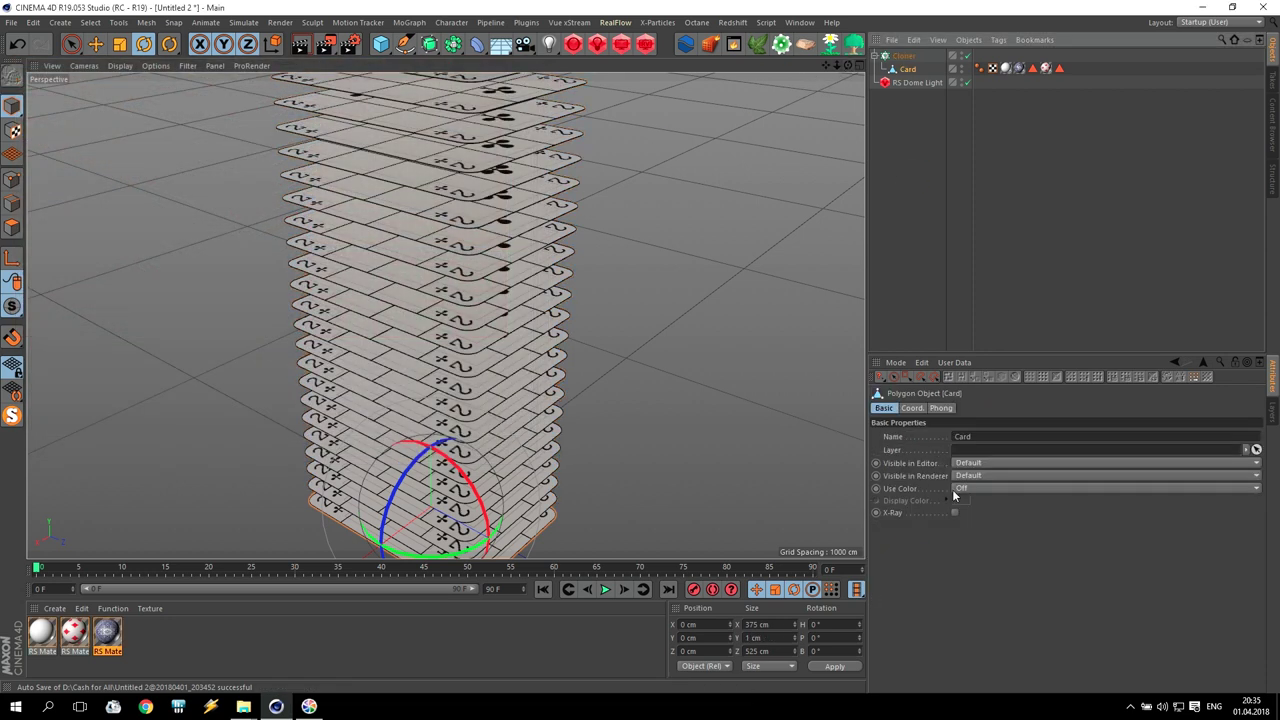
{"action": "left_click", "coordinate": [903, 56]}
{"action": "type", "text": "10"}
{"action": "key", "text": "Return"}
{"action": "left_click_drag", "start_coordinate": [826, 65], "coordinate": [797, 1]}
Step: Create a new Redshift Material and replace the card's face material with it
{"action": "left_click", "coordinate": [58, 610]}
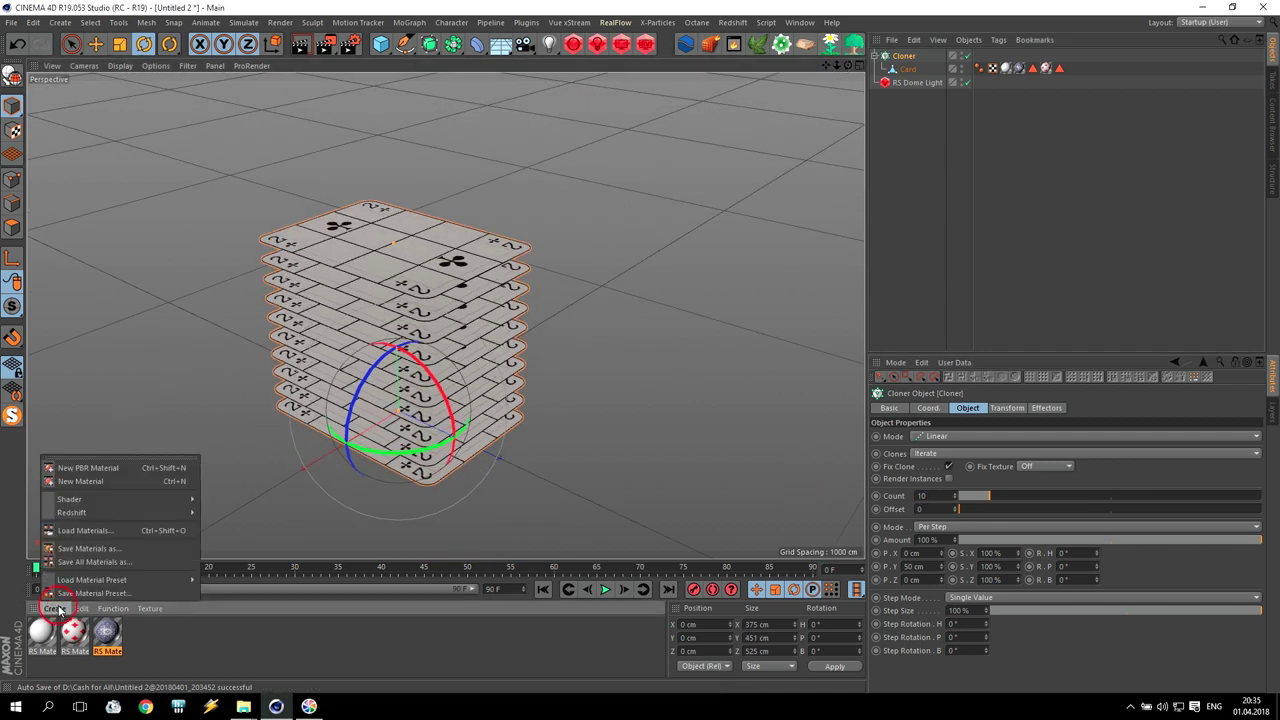
{"action": "mouse_move", "coordinate": [150, 512]}
{"action": "mouse_move", "coordinate": [220, 512]}
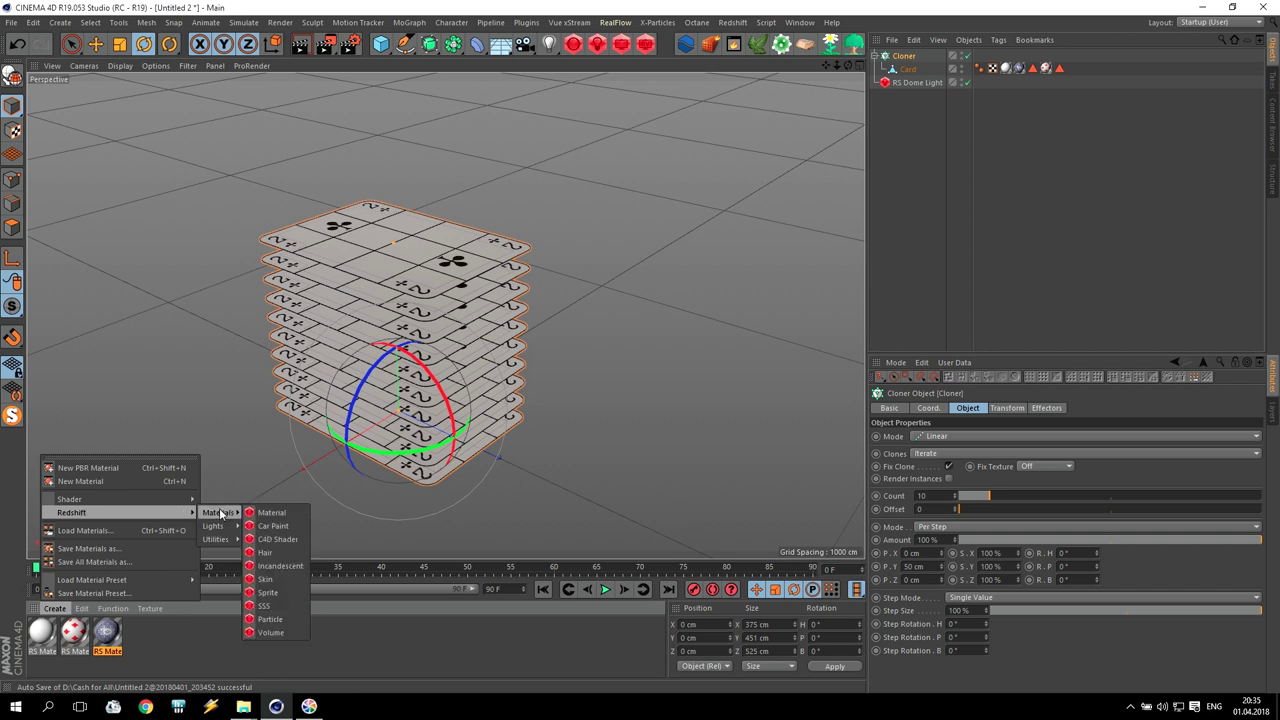
{"action": "left_click", "coordinate": [271, 512]}
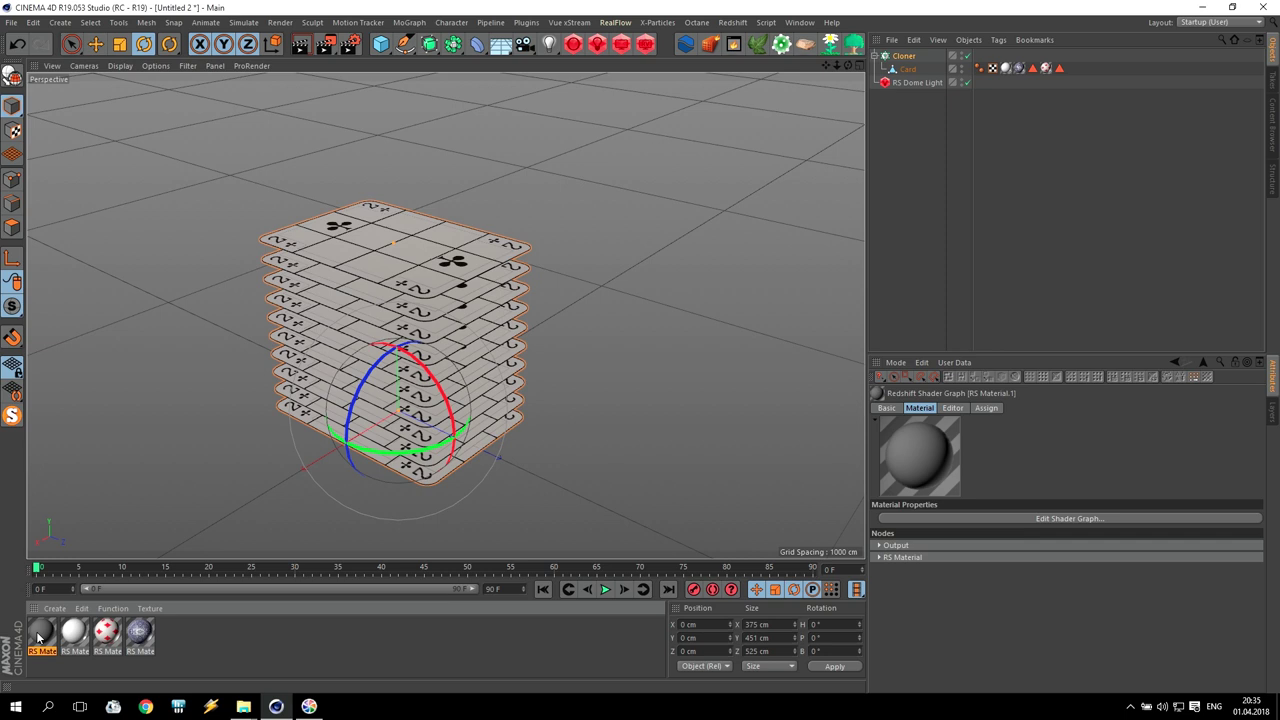
{"action": "left_click_drag", "start_coordinate": [41, 637], "coordinate": [107, 634]}
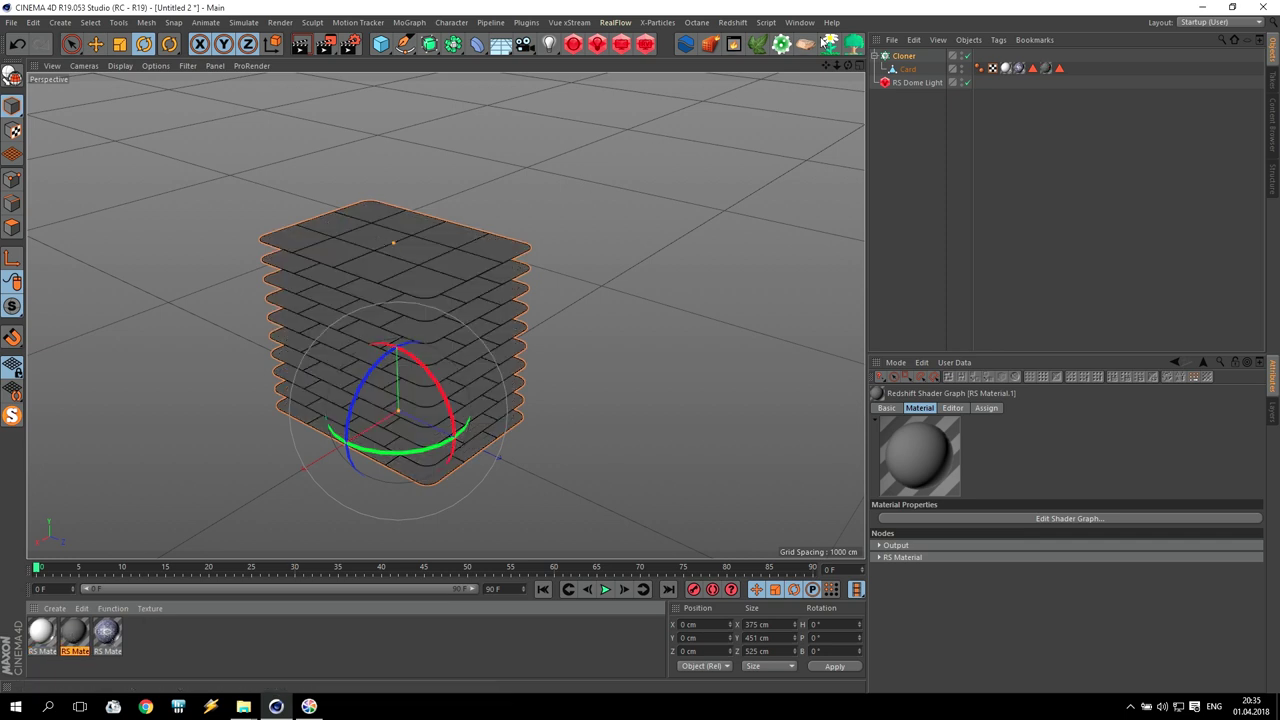
Step: Render the stack in the Redshift RenderView, check its underside and top, and close the render window
{"action": "left_click", "coordinate": [645, 44]}
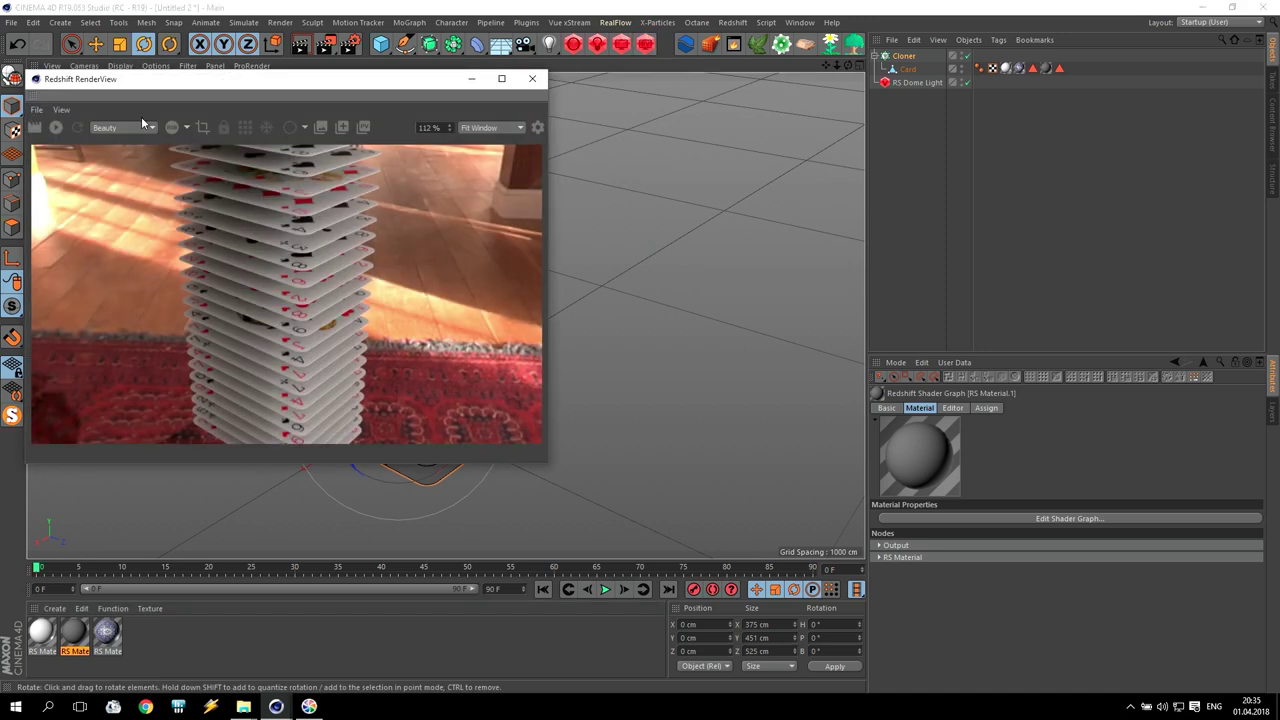
{"action": "left_click", "coordinate": [53, 129]}
{"action": "left_click_drag", "start_coordinate": [848, 65], "coordinate": [839, 18]}
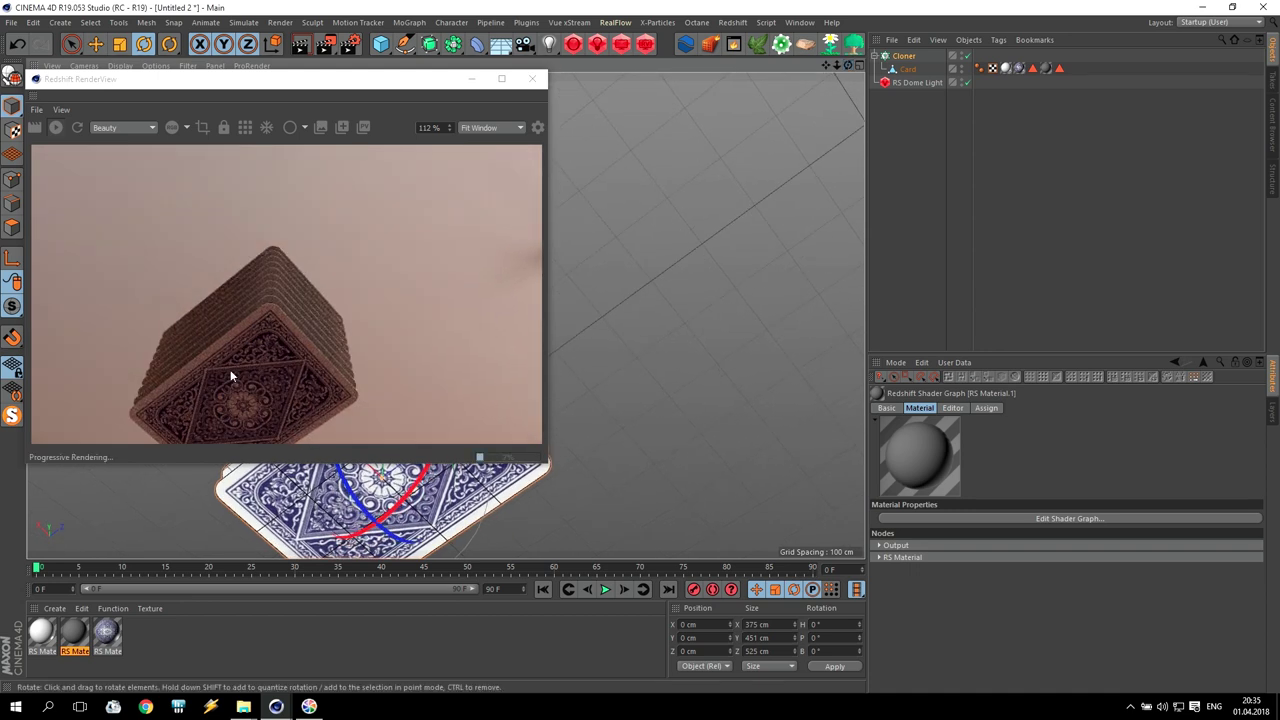
{"action": "left_click_drag", "start_coordinate": [848, 65], "coordinate": [850, 137]}
{"action": "left_click_drag", "start_coordinate": [827, 66], "coordinate": [912, 180]}
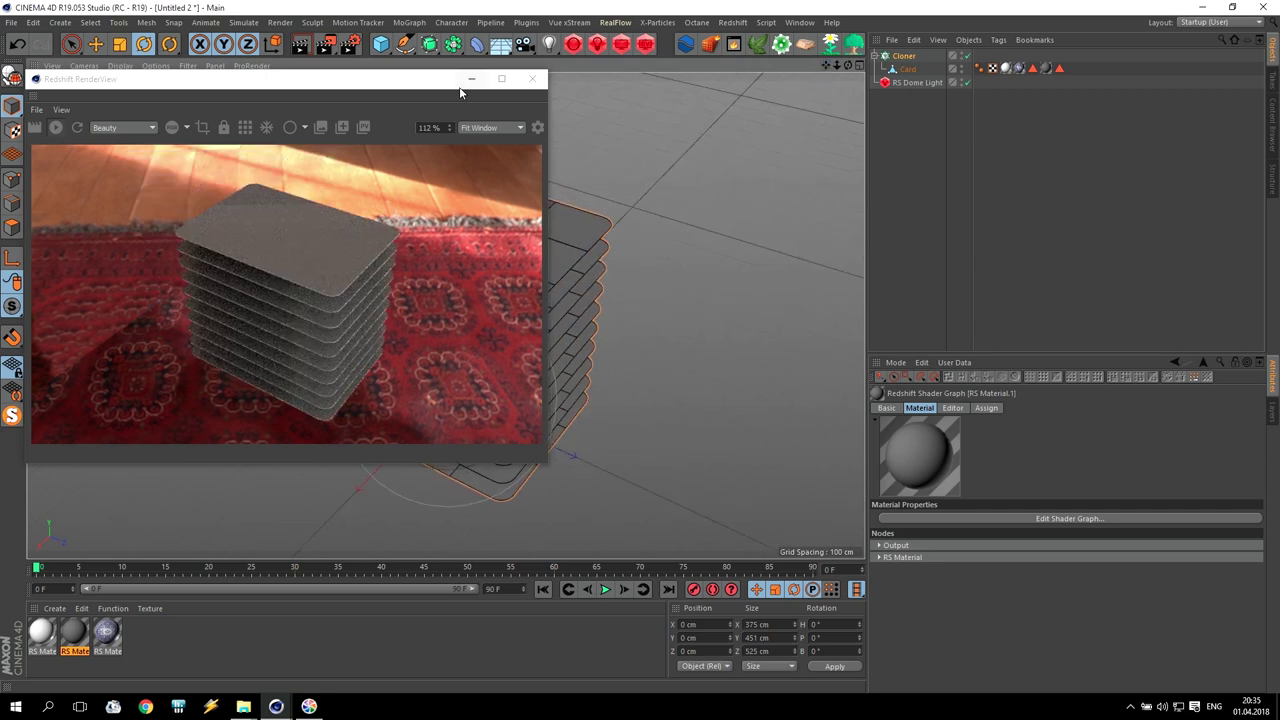
{"action": "left_click_drag", "start_coordinate": [460, 92], "coordinate": [1076, 108]}
{"action": "left_click", "coordinate": [1150, 97]}
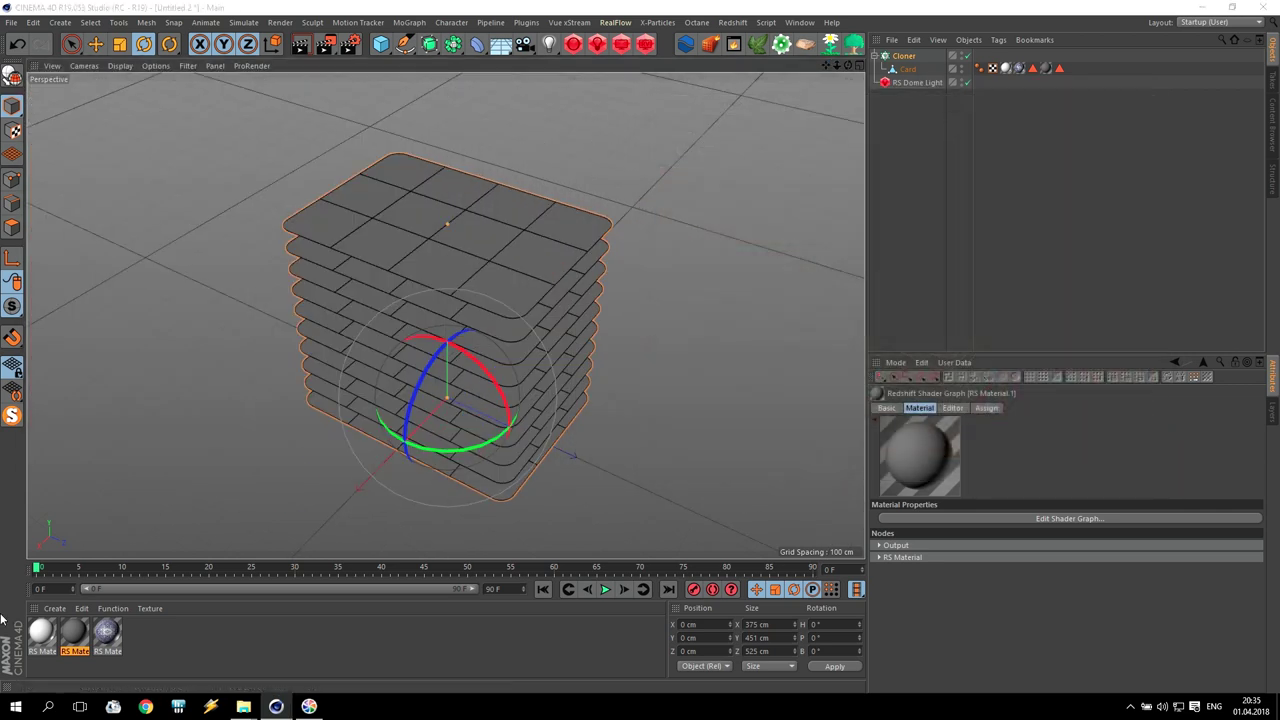
Step: Open the new face material's shader graph and add a Color User Data node
{"action": "double_click", "coordinate": [69, 641]}
{"action": "left_click", "coordinate": [424, 145]}
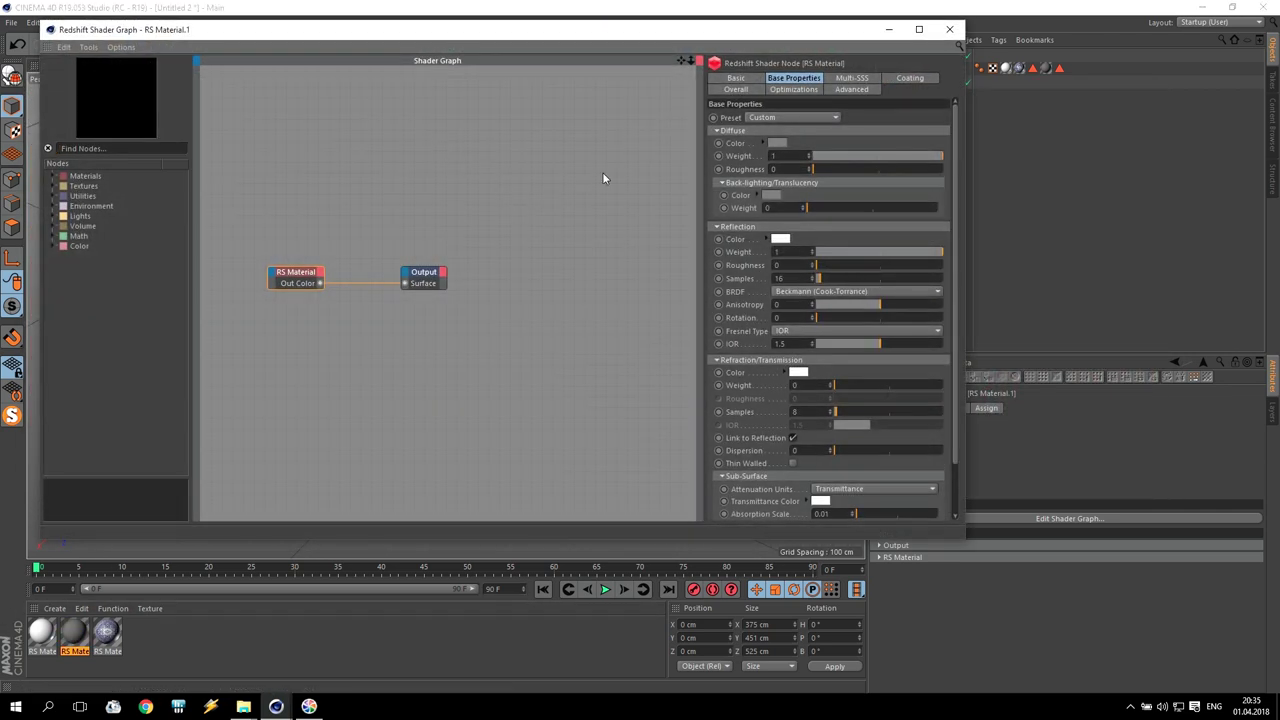
{"action": "left_click_drag", "start_coordinate": [682, 61], "coordinate": [910, 37]}
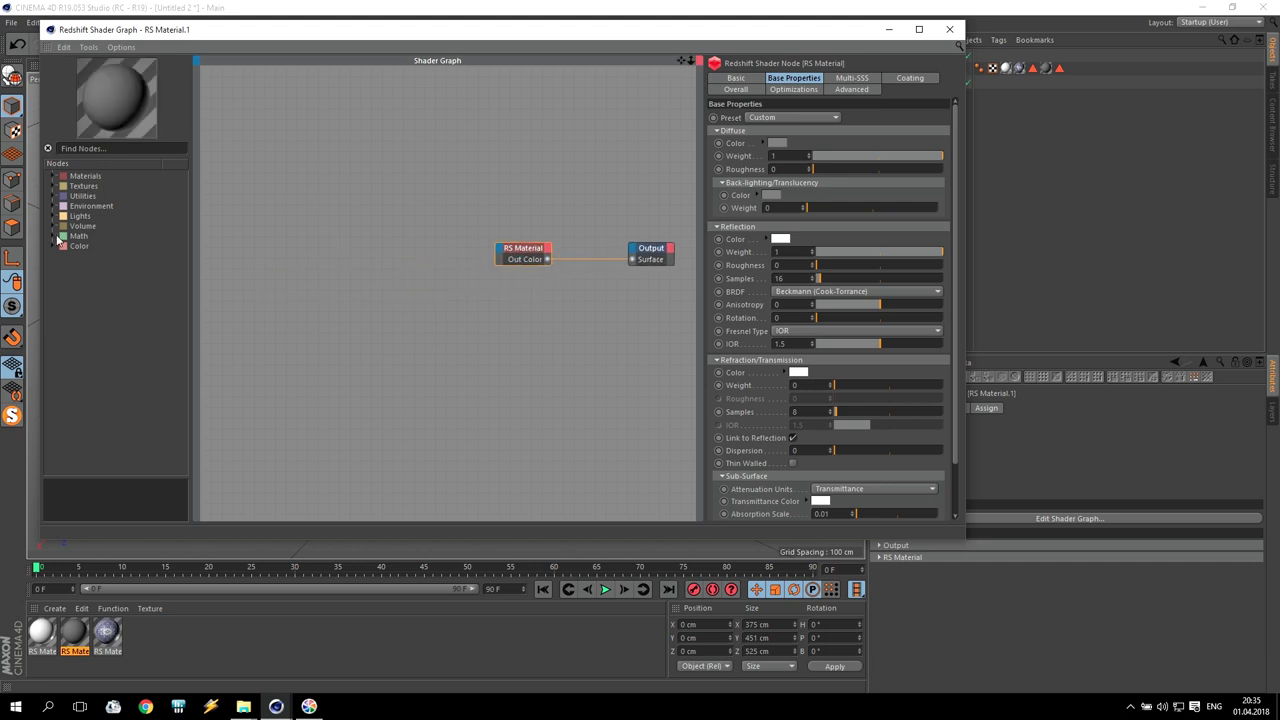
{"action": "left_click", "coordinate": [53, 197]}
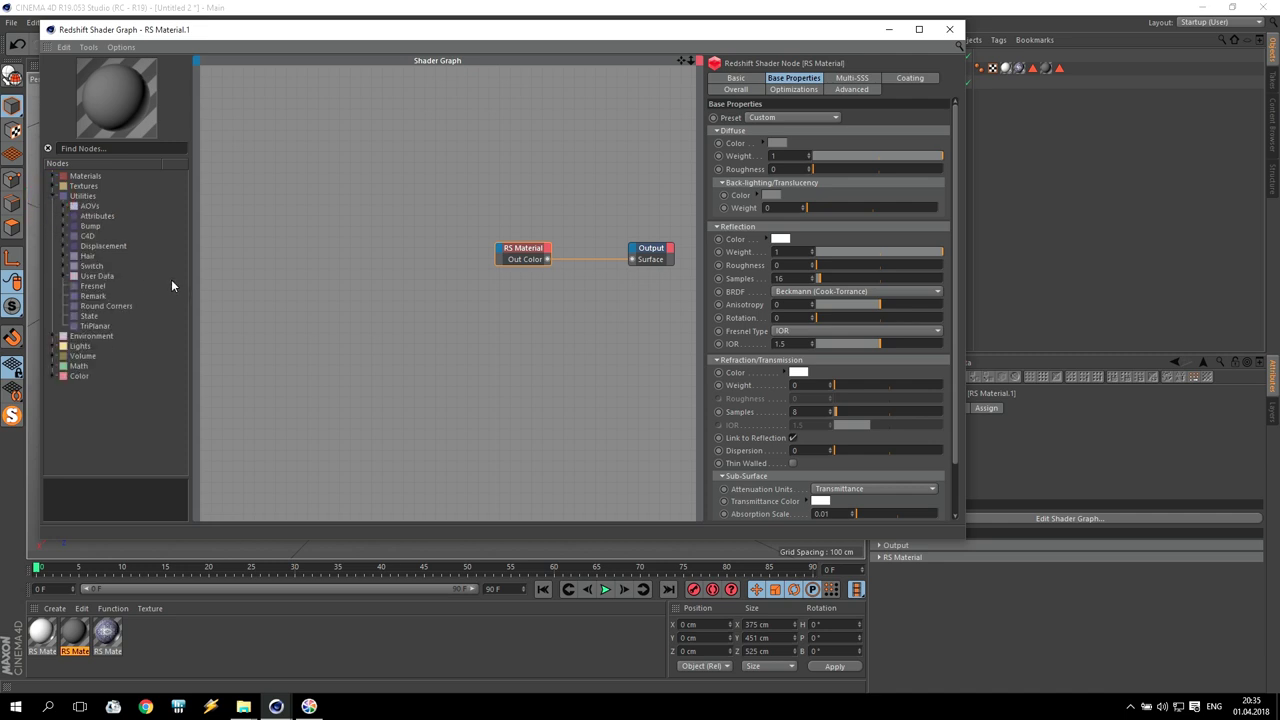
{"action": "left_click", "coordinate": [61, 276]}
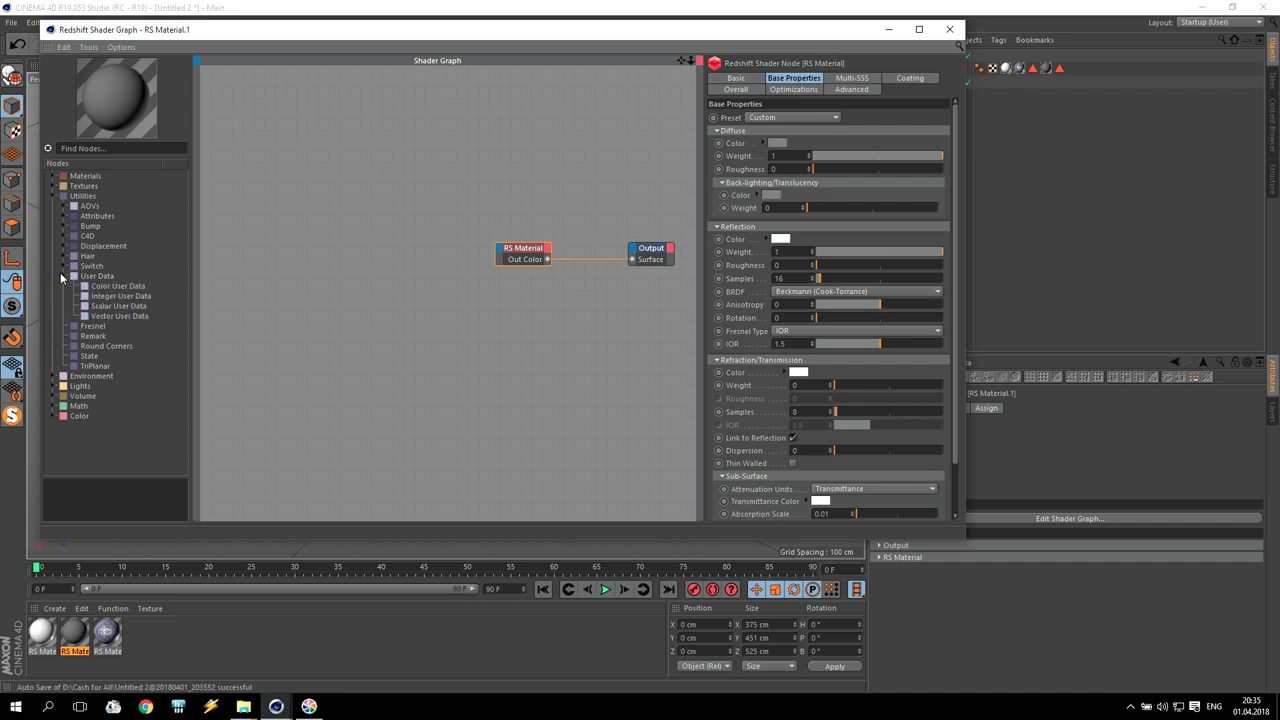
{"action": "left_click", "coordinate": [113, 289]}
{"action": "left_click_drag", "start_coordinate": [115, 292], "coordinate": [300, 160]}
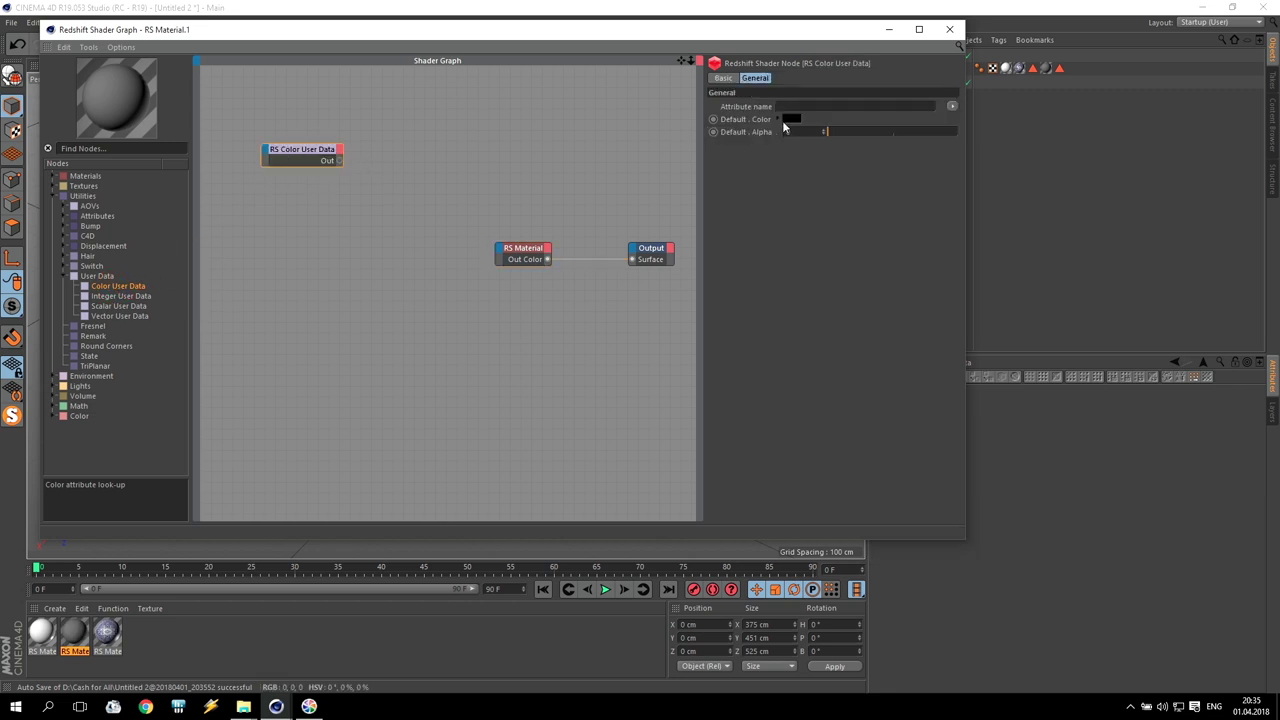
Step: Set the Color User Data node's attribute to the object's Geometry ID Color
{"action": "left_click", "coordinate": [952, 106]}
{"action": "mouse_move", "coordinate": [964, 139]}
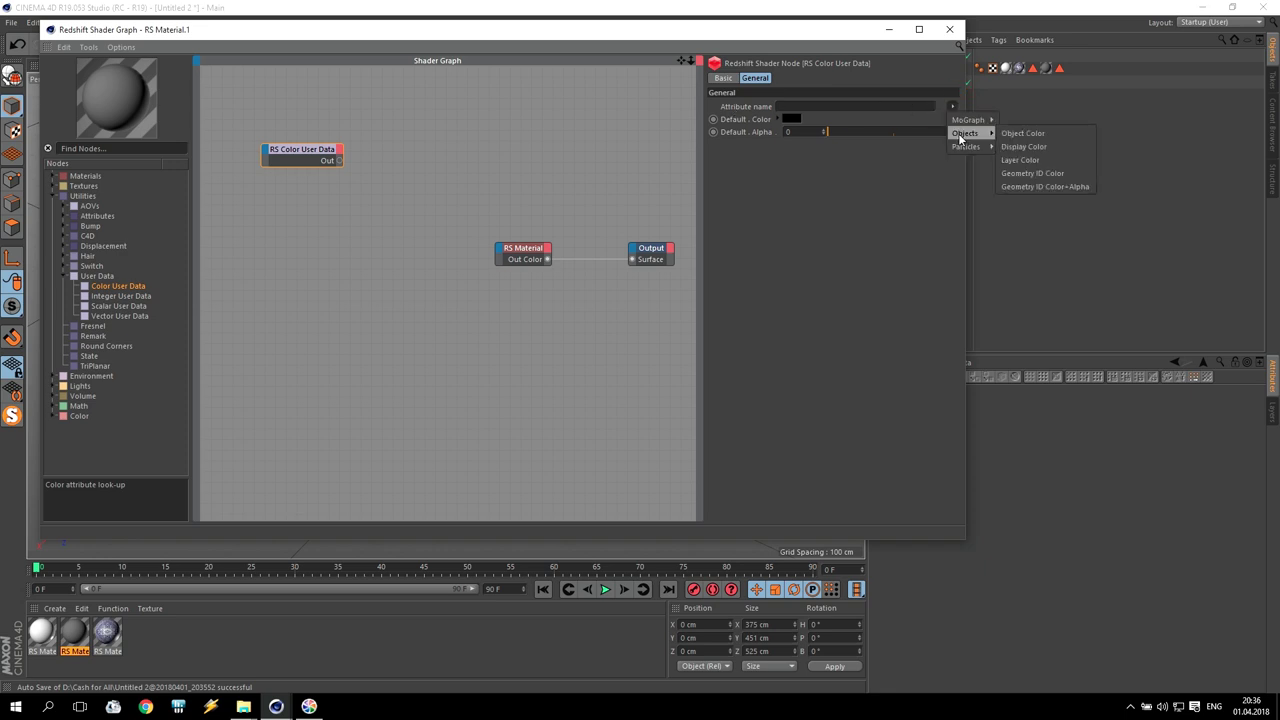
{"action": "left_click", "coordinate": [1058, 174]}
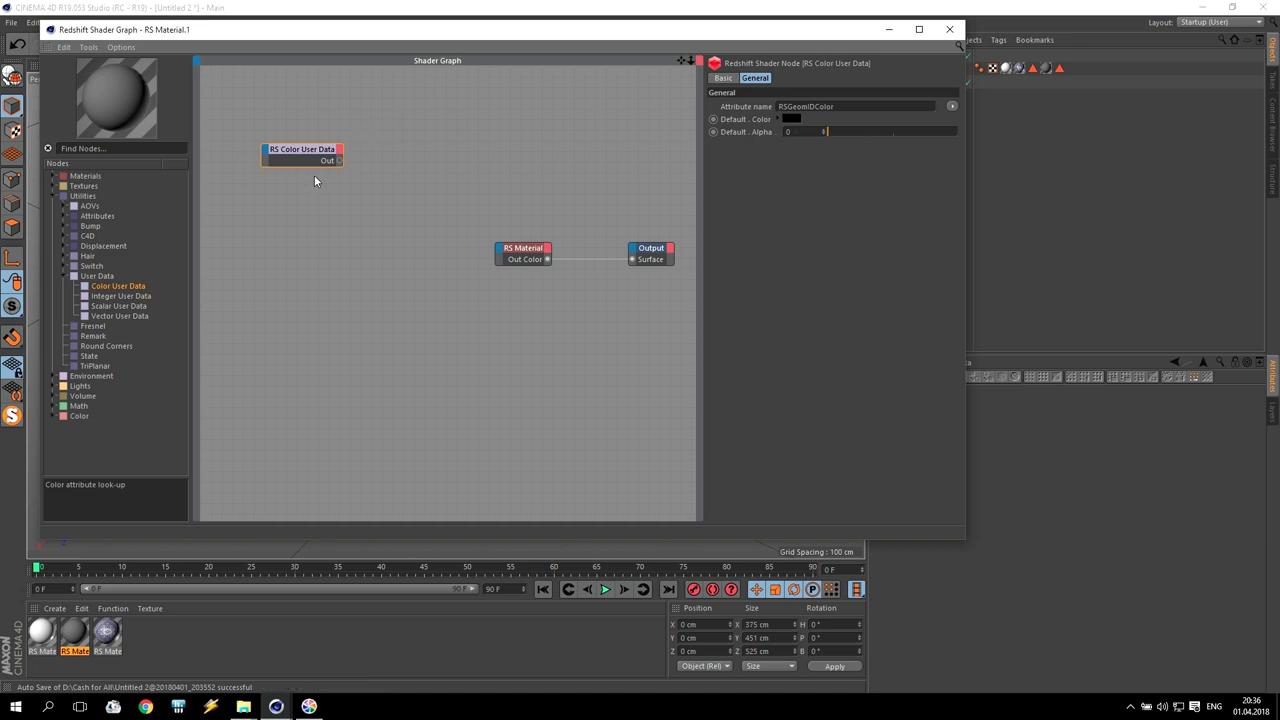
Step: Add a scalar Mul node to the shader graph beside the Color User Data node
{"action": "left_click", "coordinate": [53, 406]}
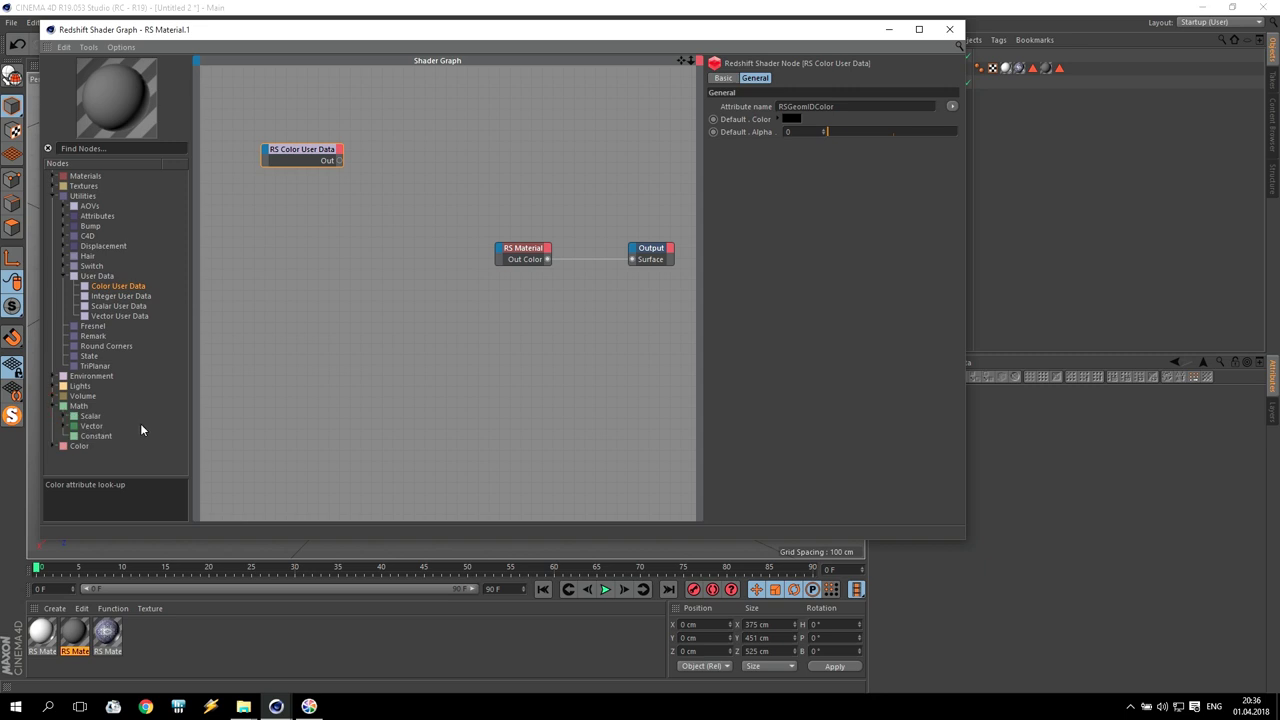
{"action": "left_click", "coordinate": [62, 416]}
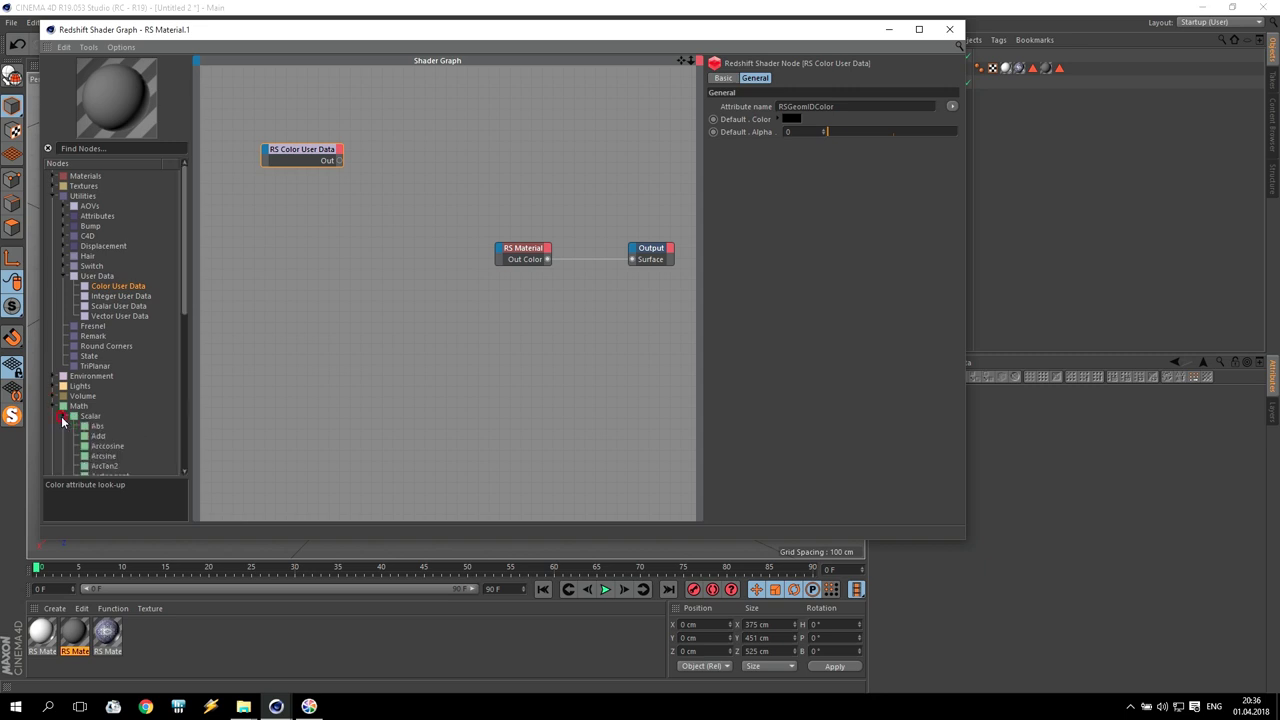
{"action": "scroll", "coordinate": [114, 428], "scroll_direction": "down", "scroll_amount": 6}
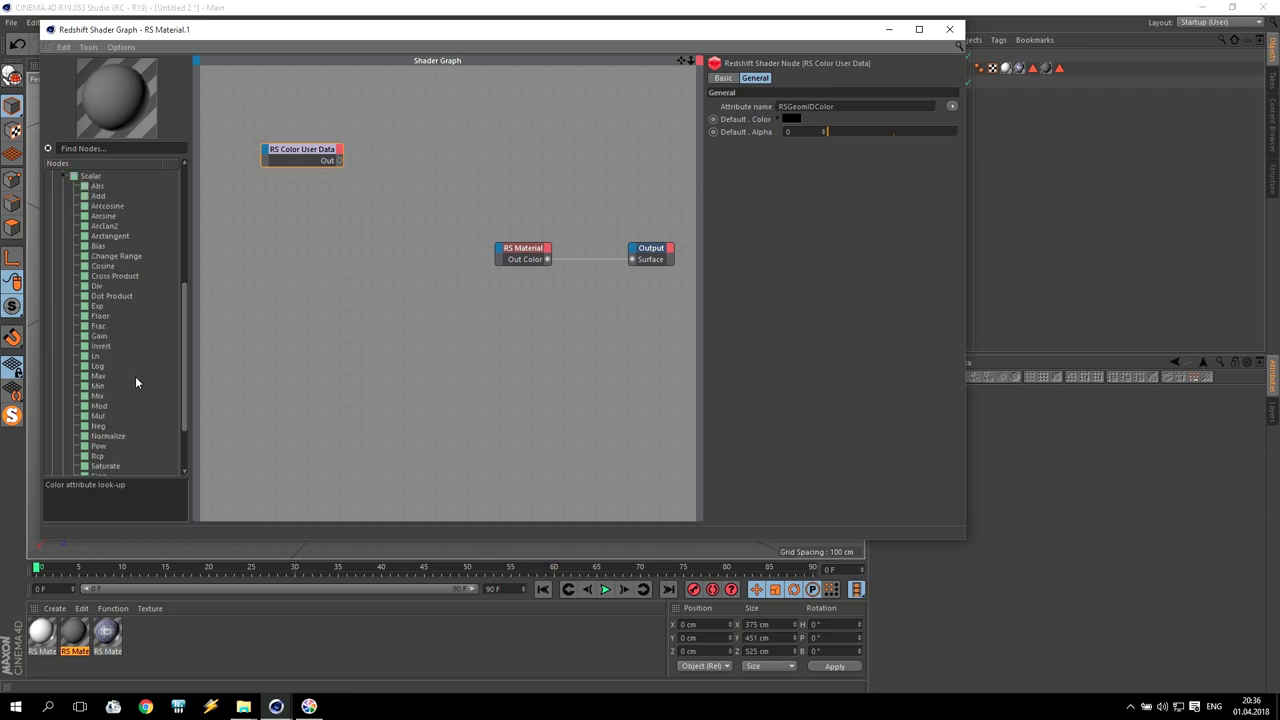
{"action": "left_click", "coordinate": [114, 377]}
{"action": "left_click_drag", "start_coordinate": [98, 416], "coordinate": [473, 127]}
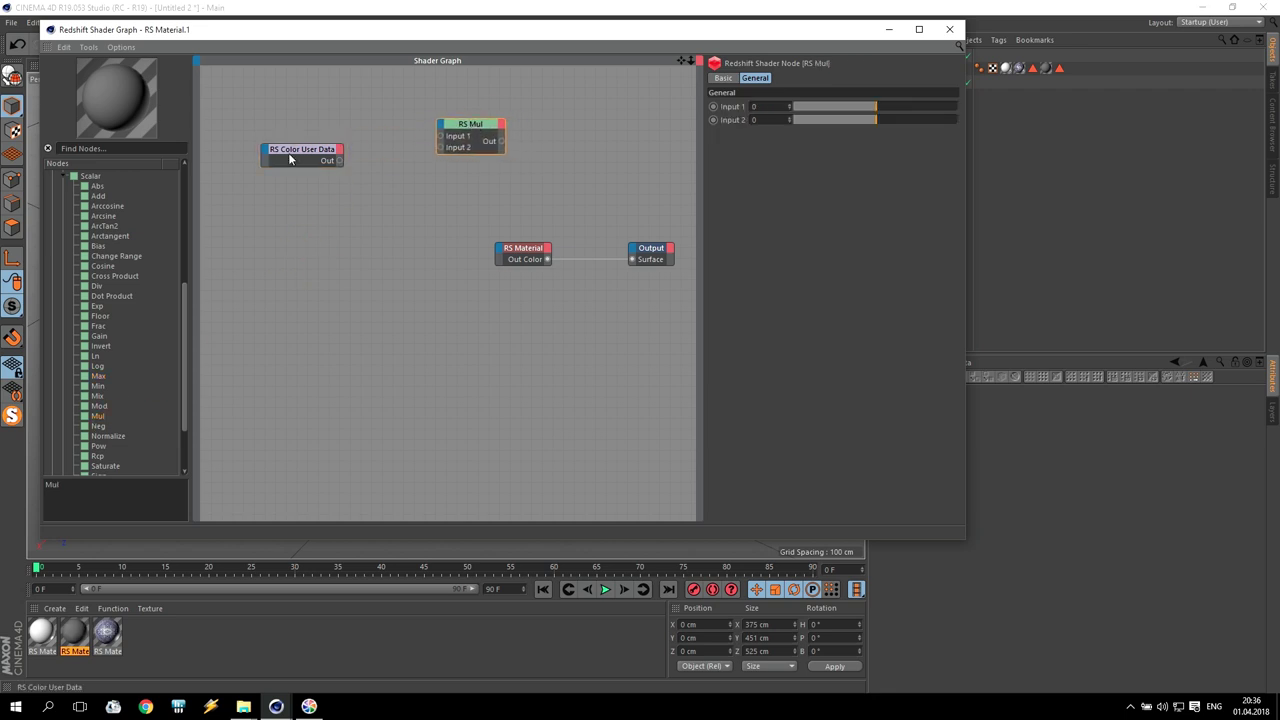
Step: Connect the Color User Data output to the Mul node's Input 1 and the Mul output to RS Material's Diffuse Color
{"action": "left_click", "coordinate": [290, 141]}
{"action": "left_click_drag", "start_coordinate": [290, 141], "coordinate": [498, 256]}
{"action": "mouse_move", "coordinate": [552, 252]}
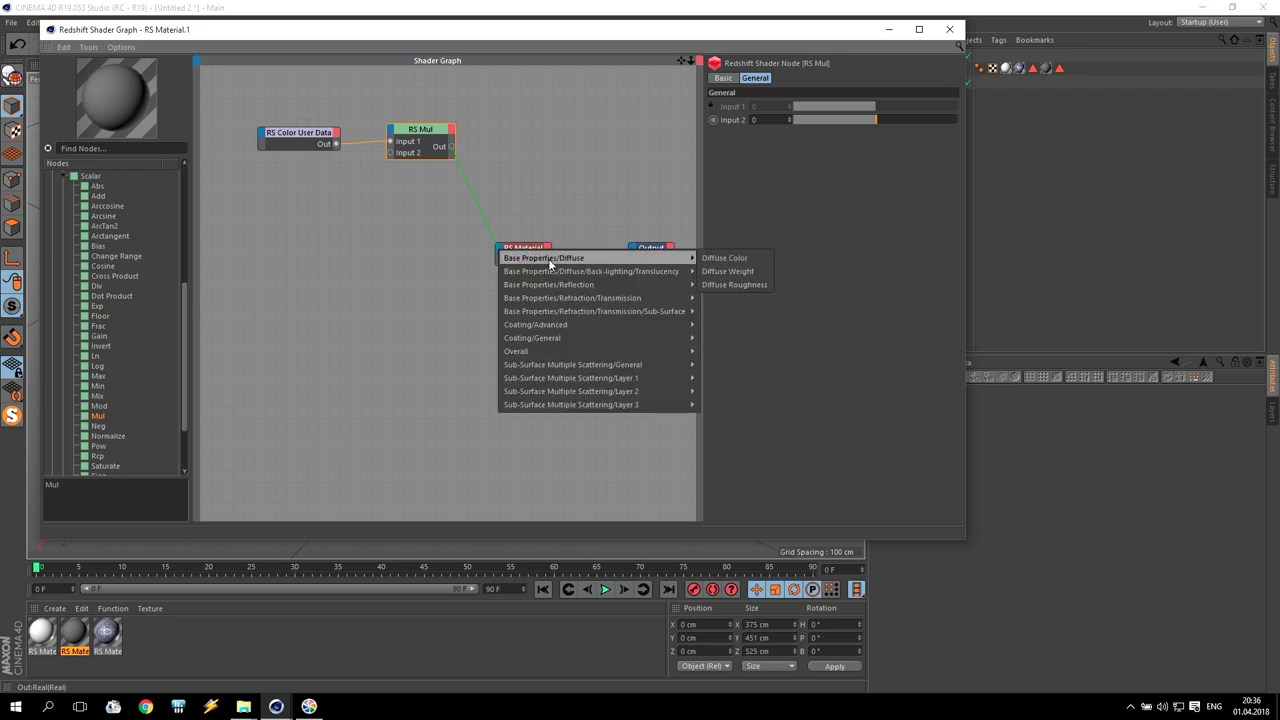
{"action": "left_click", "coordinate": [720, 257]}
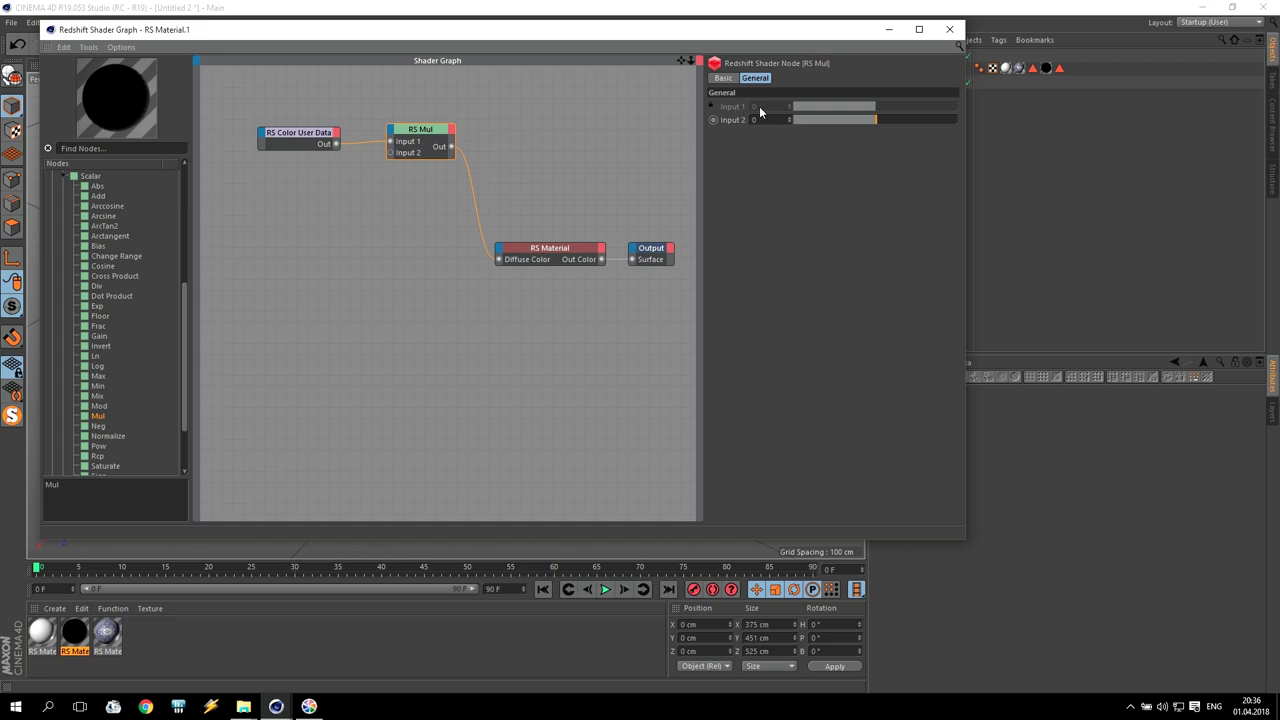
Step: Set Input 2 of the RS Mul node to 1
{"action": "left_click_drag", "start_coordinate": [249, 110], "coordinate": [349, 176]}
{"action": "left_click", "coordinate": [417, 137]}
{"action": "type", "text": "1"}
{"action": "key", "text": "Return"}
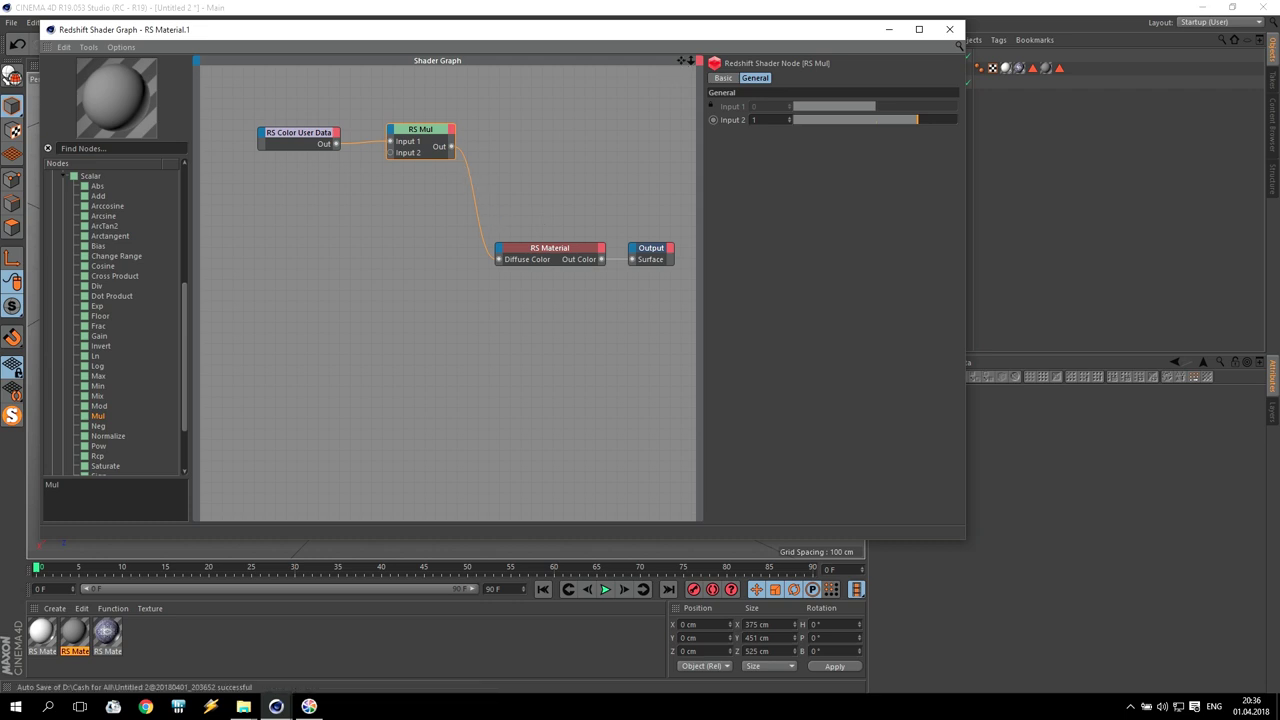
Step: Move the node chain aside and add a Shader Switch node from the Switch utilities to the shader graph
{"action": "left_click_drag", "start_coordinate": [681, 61], "coordinate": [782, 46]}
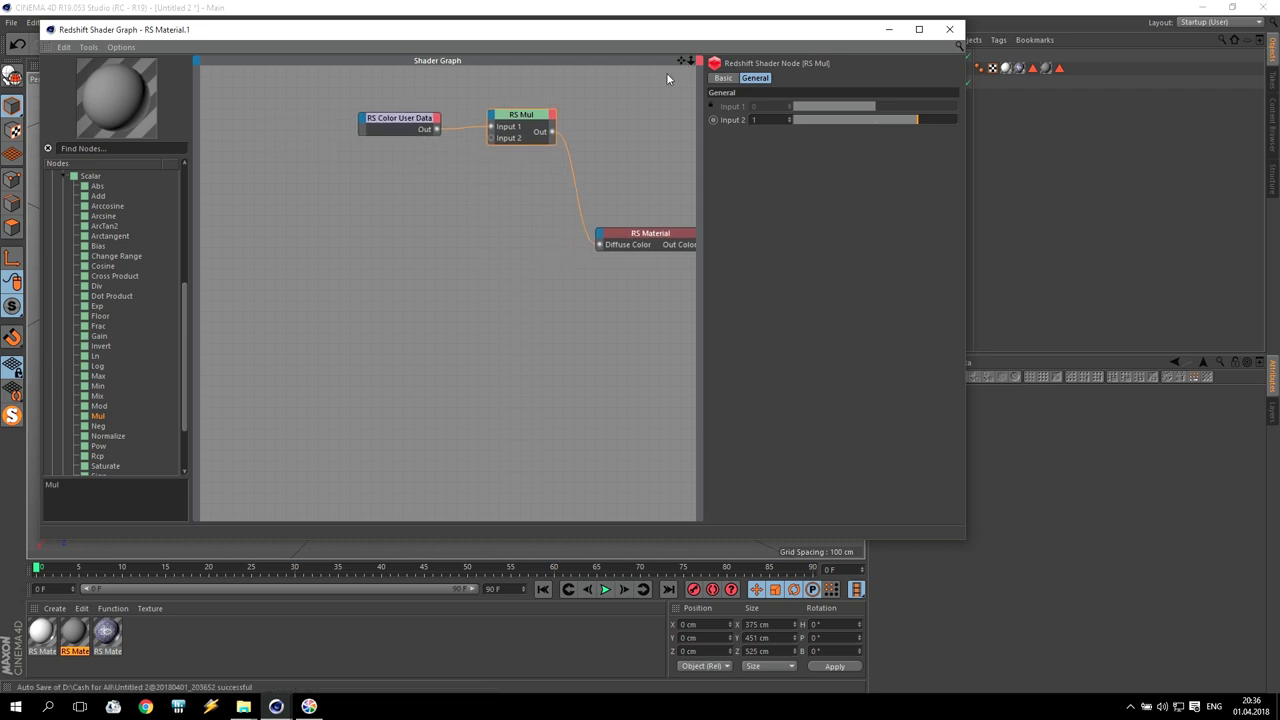
{"action": "left_click", "coordinate": [62, 177]}
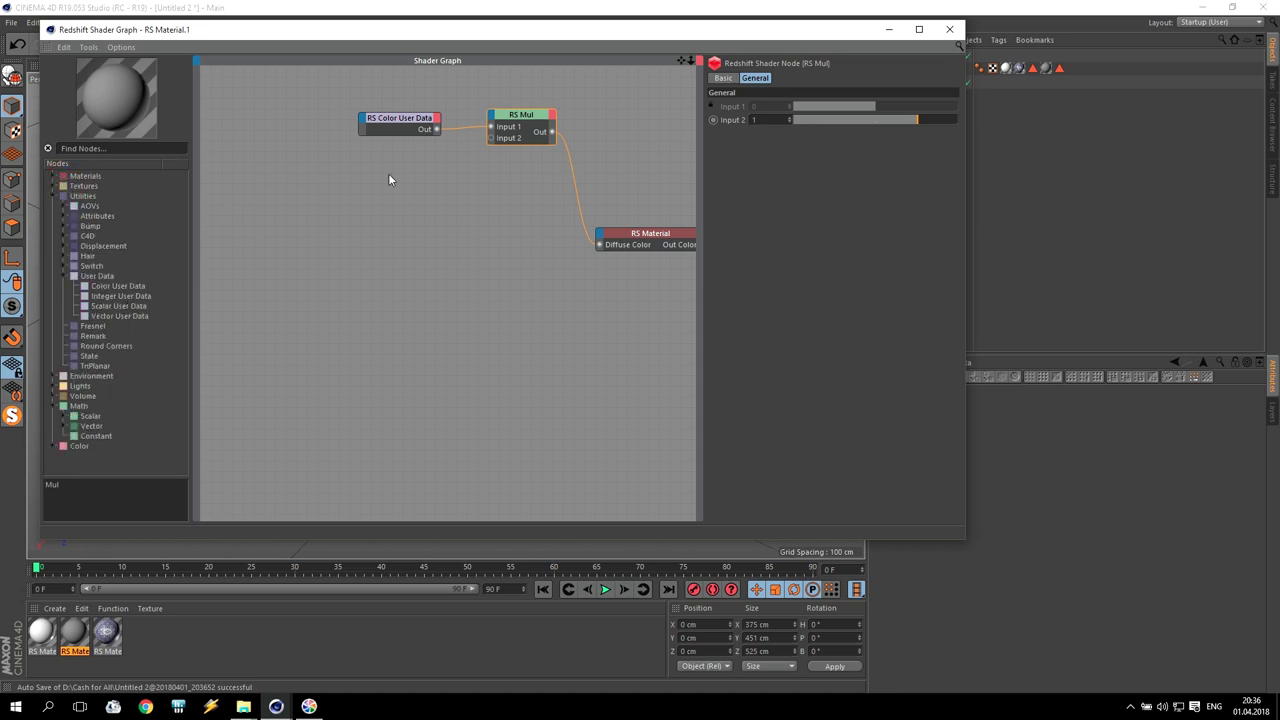
{"action": "left_click", "coordinate": [52, 405]}
{"action": "left_click", "coordinate": [52, 416]}
{"action": "scroll", "coordinate": [146, 429], "scroll_direction": "down", "scroll_amount": 3}
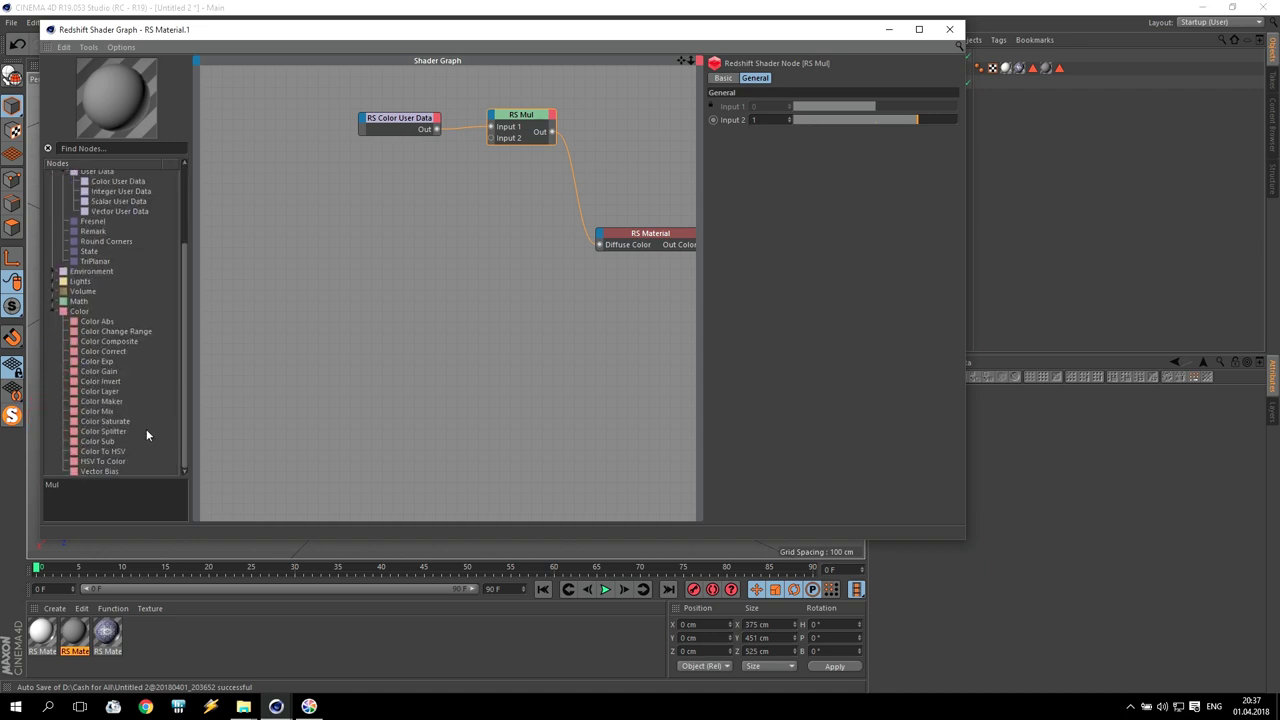
{"action": "left_click", "coordinate": [54, 312]}
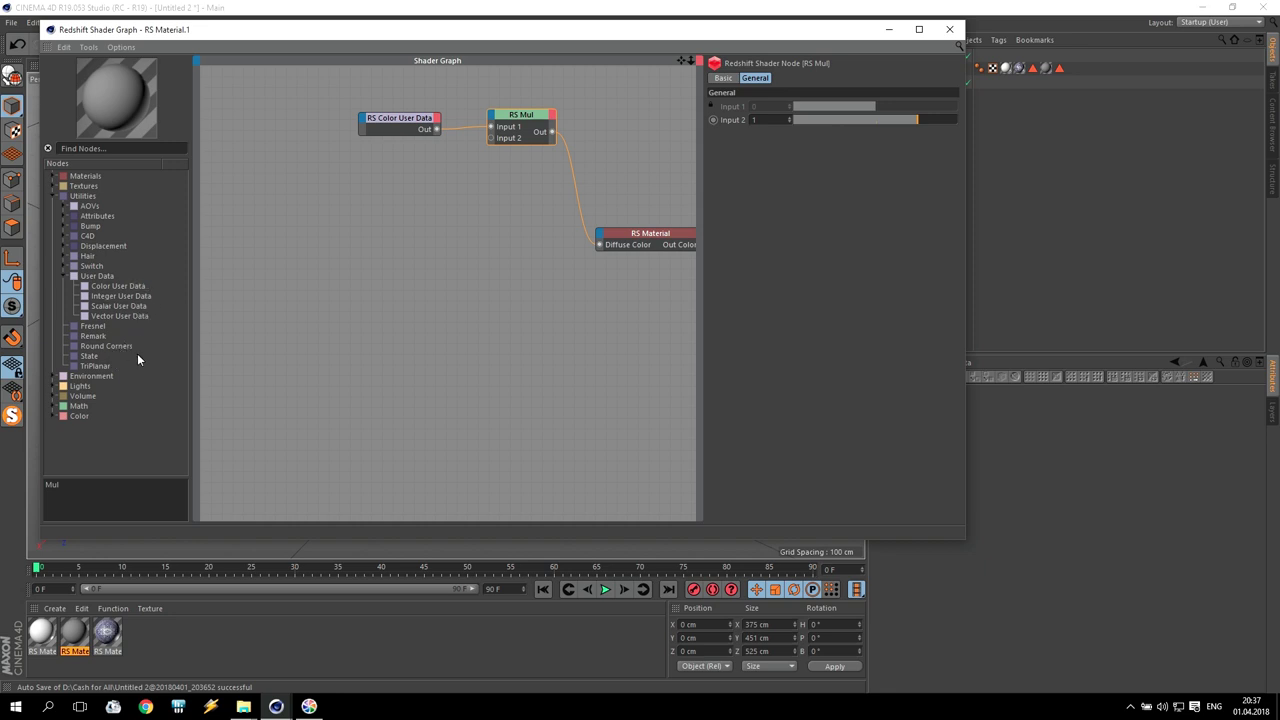
{"action": "left_click", "coordinate": [63, 266]}
{"action": "left_click", "coordinate": [112, 287]}
{"action": "left_click_drag", "start_coordinate": [123, 290], "coordinate": [502, 241]}
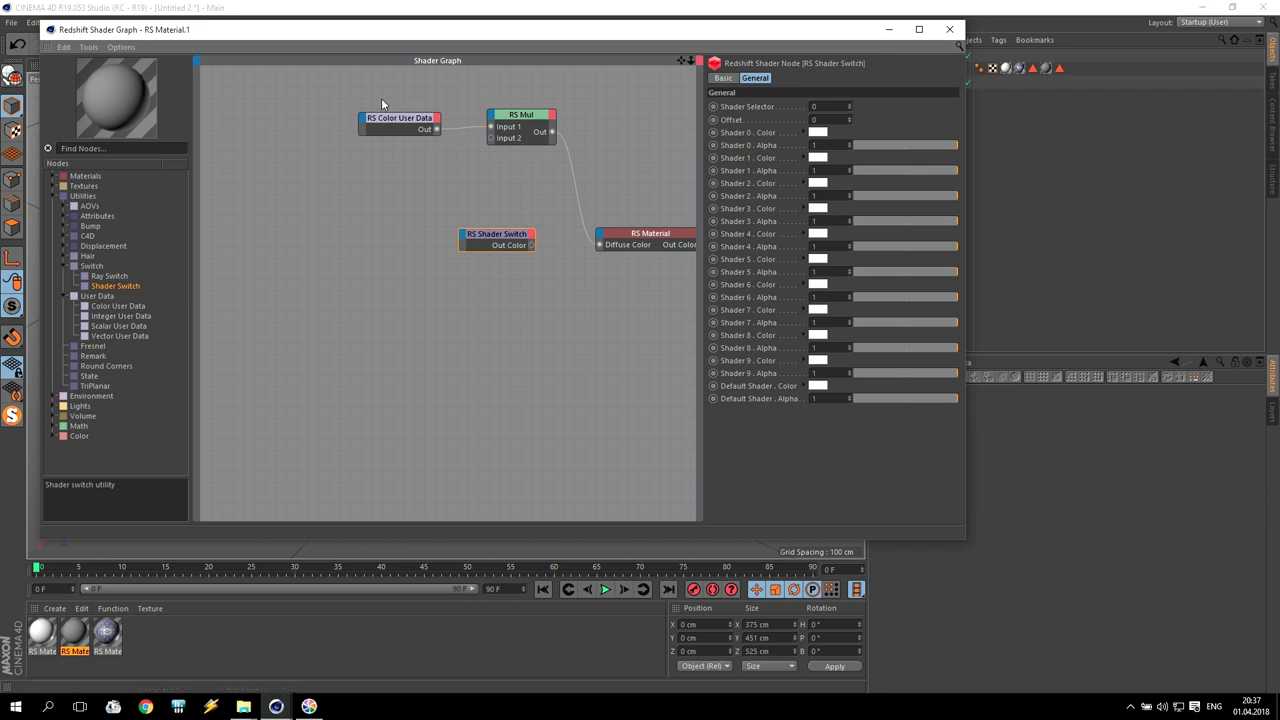
Step: Move the Color User Data and Mul nodes up and away, and place the Shader Switch closer to RS Material
{"action": "left_click", "coordinate": [520, 118]}
{"action": "left_click_drag", "start_coordinate": [520, 118], "coordinate": [390, 96]}
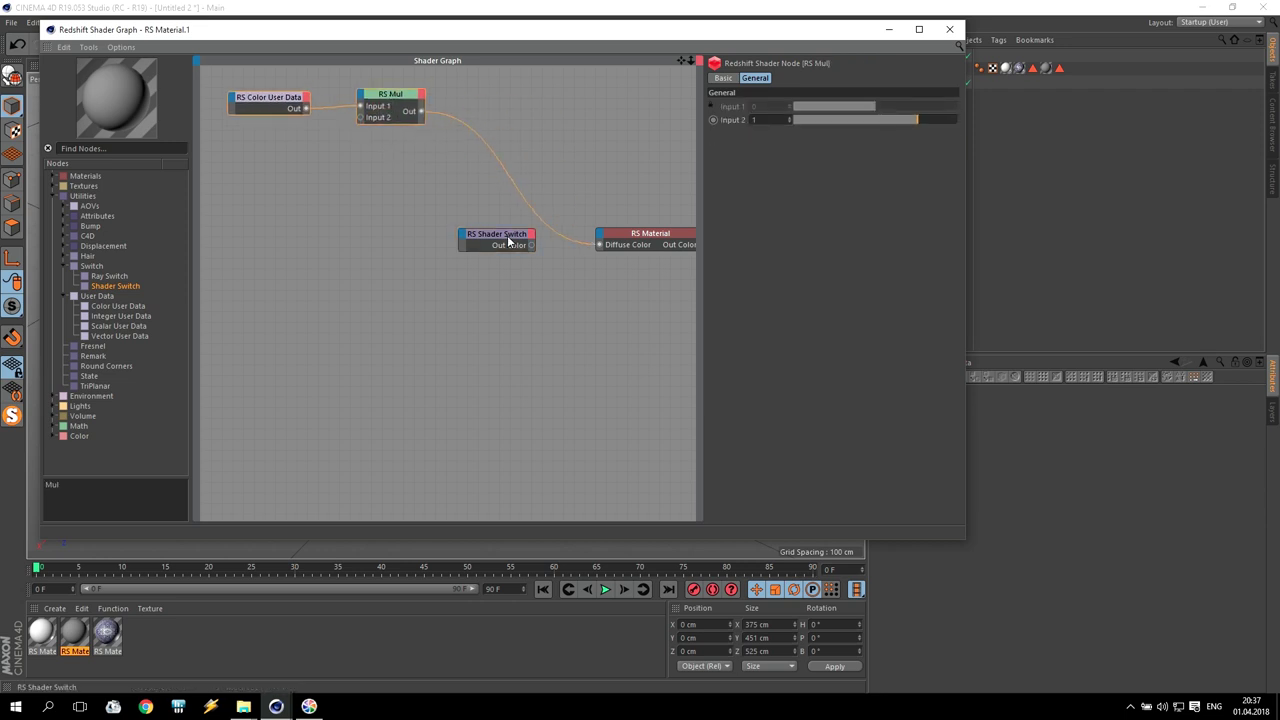
{"action": "left_click_drag", "start_coordinate": [508, 240], "coordinate": [480, 232]}
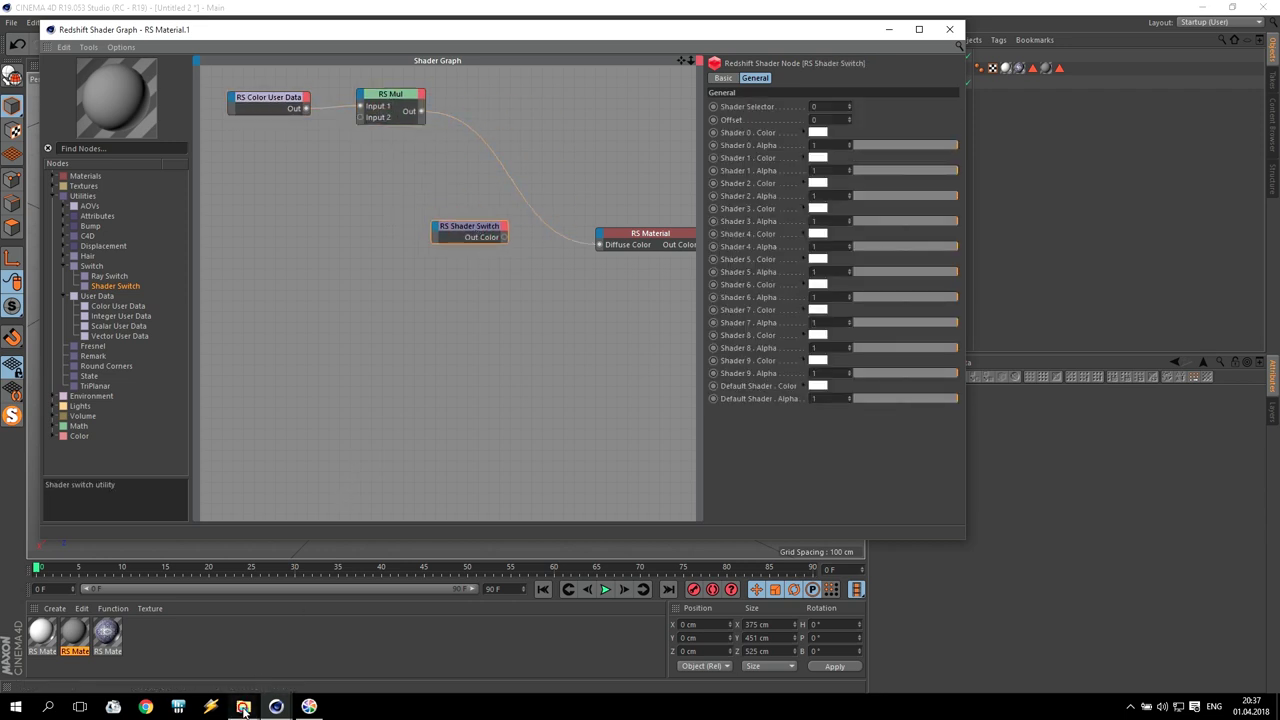
Step: Import all the card images in the SV Playing Cards Heart folder into the shader graph as texture nodes
{"action": "mouse_move", "coordinate": [243, 706]}
{"action": "left_click", "coordinate": [287, 662]}
{"action": "left_click_drag", "start_coordinate": [529, 10], "coordinate": [779, 146]}
{"action": "mouse_move", "coordinate": [670, 467]}
{"action": "left_mouse_down"}
{"action": "mouse_move", "coordinate": [945, 290]}
{"action": "mouse_move", "coordinate": [1010, 202]}
{"action": "left_mouse_up"}
{"action": "left_click_drag", "start_coordinate": [687, 243], "coordinate": [278, 279]}
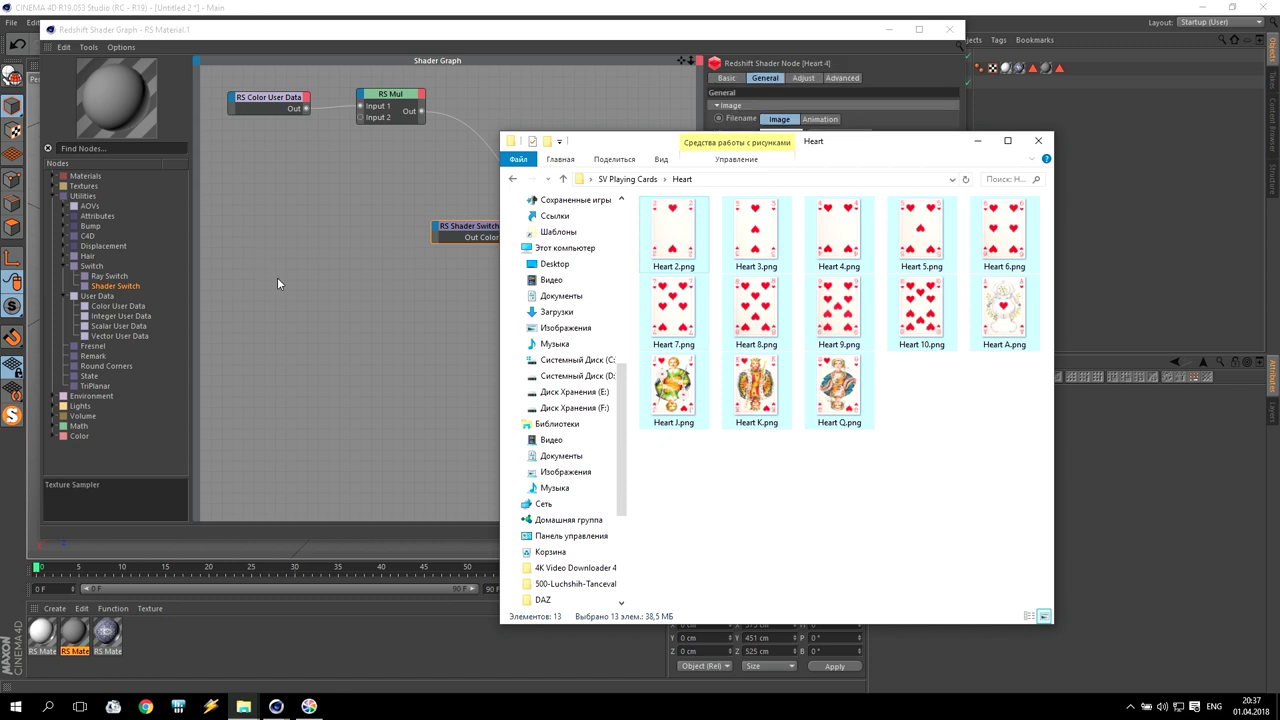
{"action": "left_click", "coordinate": [1025, 147]}
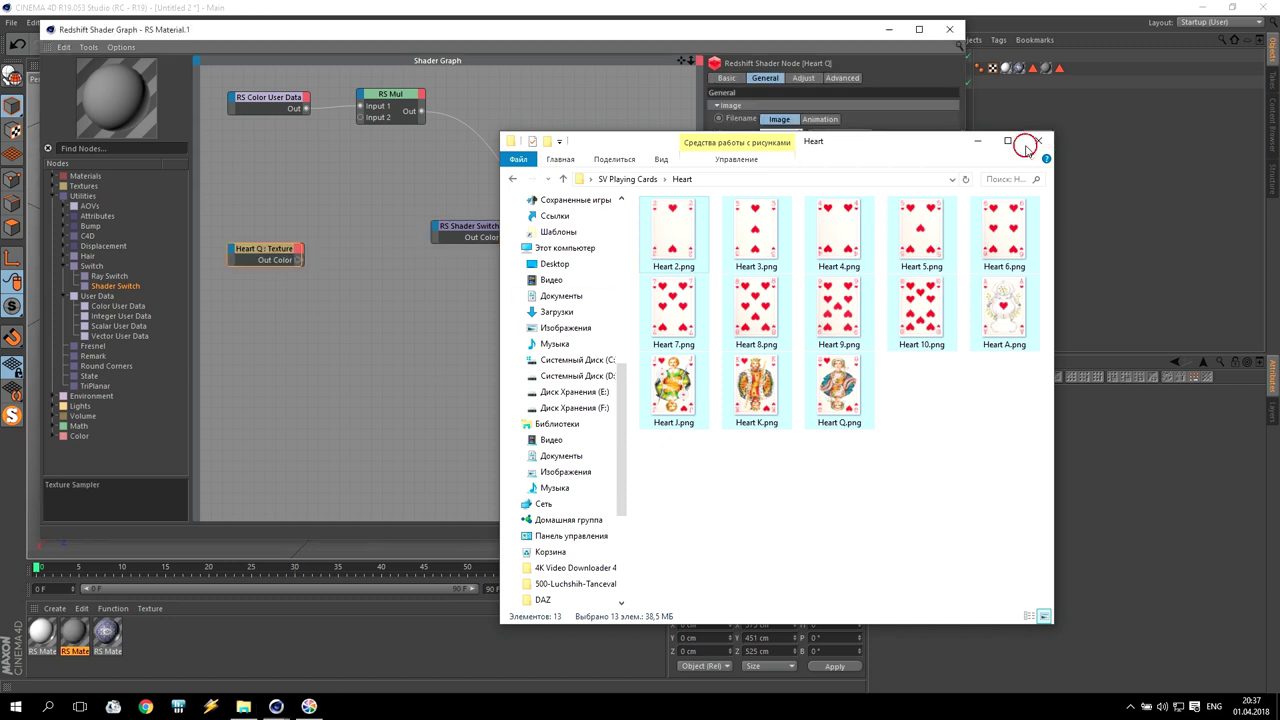
Step: Spread the stacked Heart texture nodes into a column, with the number cards above the face cards and ace
{"action": "left_click_drag", "start_coordinate": [268, 255], "coordinate": [272, 312]}
{"action": "left_click", "coordinate": [265, 262]}
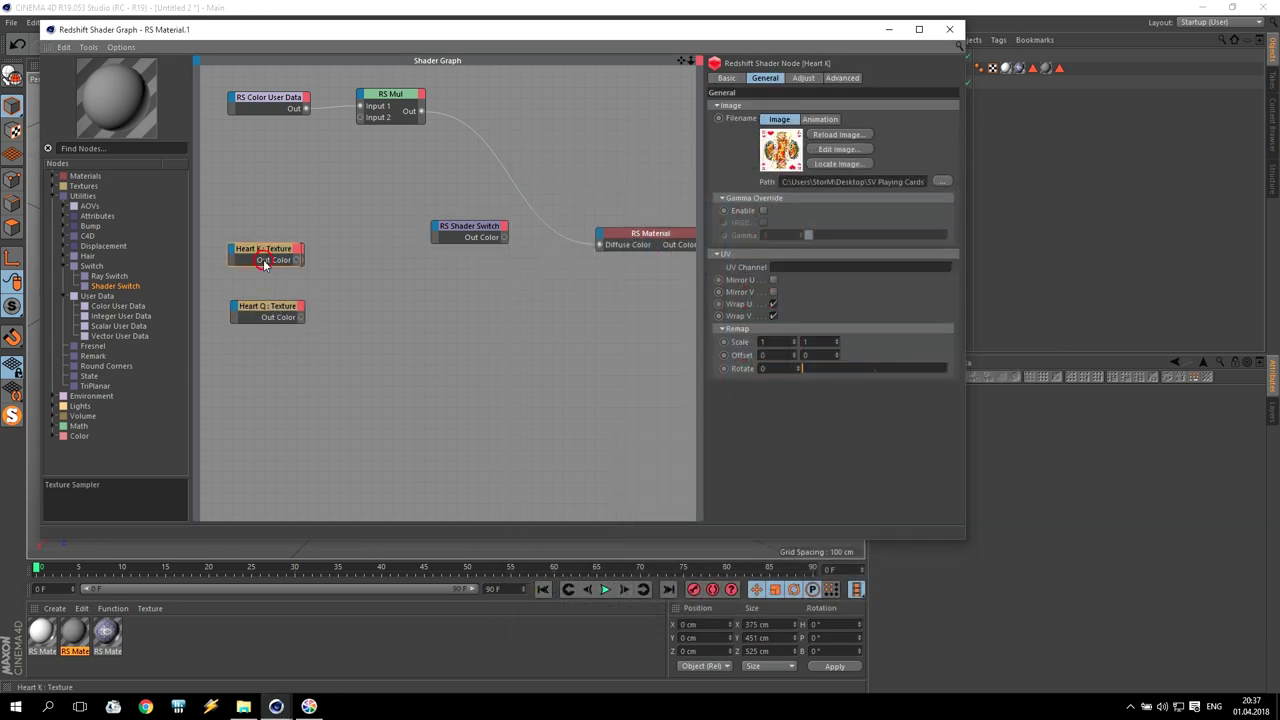
{"action": "left_click_drag", "start_coordinate": [265, 262], "coordinate": [265, 347]}
{"action": "left_click_drag", "start_coordinate": [263, 255], "coordinate": [267, 397]}
{"action": "left_click_drag", "start_coordinate": [295, 257], "coordinate": [276, 144]}
{"action": "left_click_drag", "start_coordinate": [268, 256], "coordinate": [382, 156]}
{"action": "left_click_drag", "start_coordinate": [320, 461], "coordinate": [230, 130]}
{"action": "left_click_drag", "start_coordinate": [300, 262], "coordinate": [297, 182]}
{"action": "left_click_drag", "start_coordinate": [380, 155], "coordinate": [284, 198]}
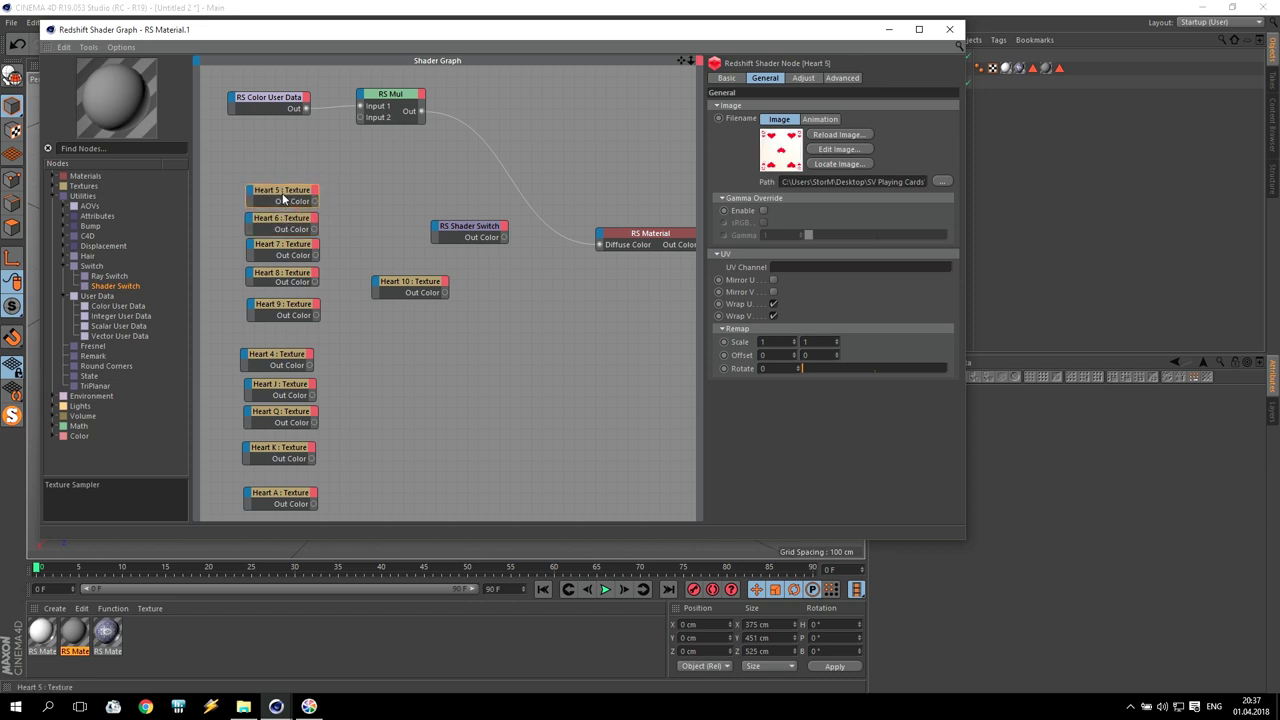
Step: Finish ordering the texture nodes by rank in one column, from Heart 2 down to Heart A
{"action": "left_click_drag", "start_coordinate": [409, 287], "coordinate": [286, 175]}
{"action": "left_click_drag", "start_coordinate": [283, 338], "coordinate": [283, 145]}
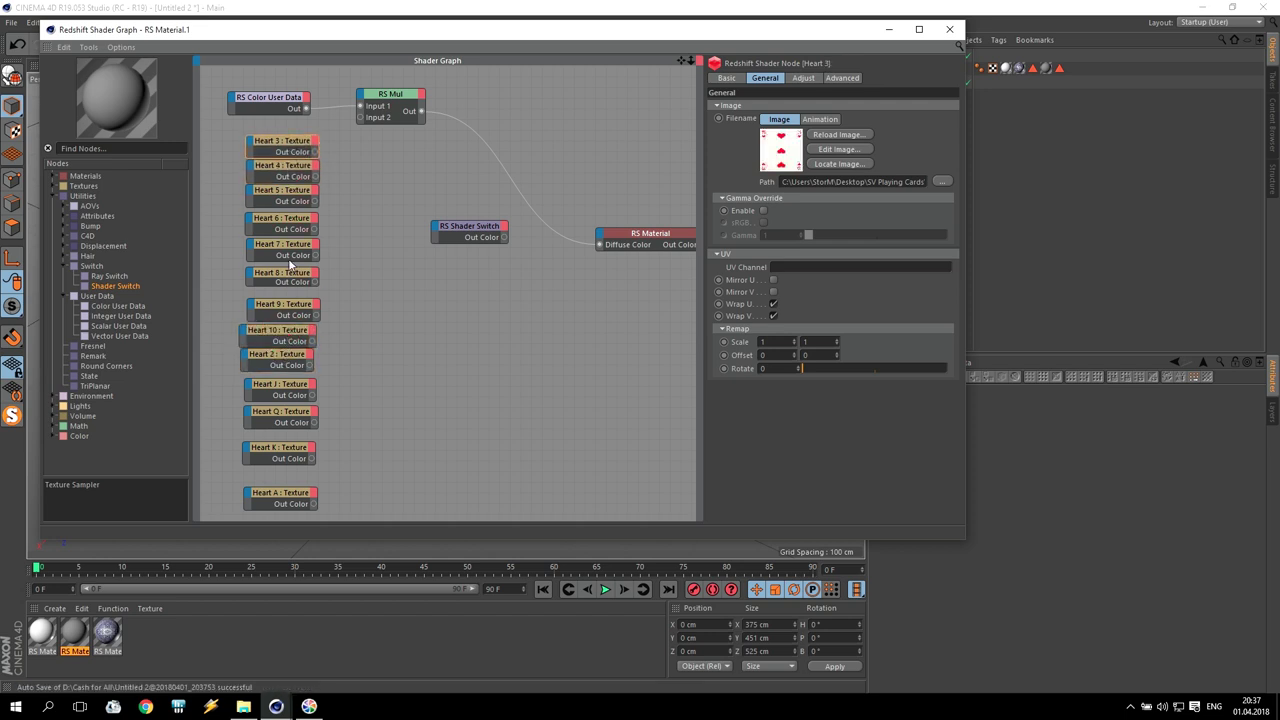
{"action": "left_click_drag", "start_coordinate": [277, 356], "coordinate": [334, 352]}
{"action": "left_click_drag", "start_coordinate": [296, 124], "coordinate": [297, 149]}
{"action": "left_click", "coordinate": [374, 334]}
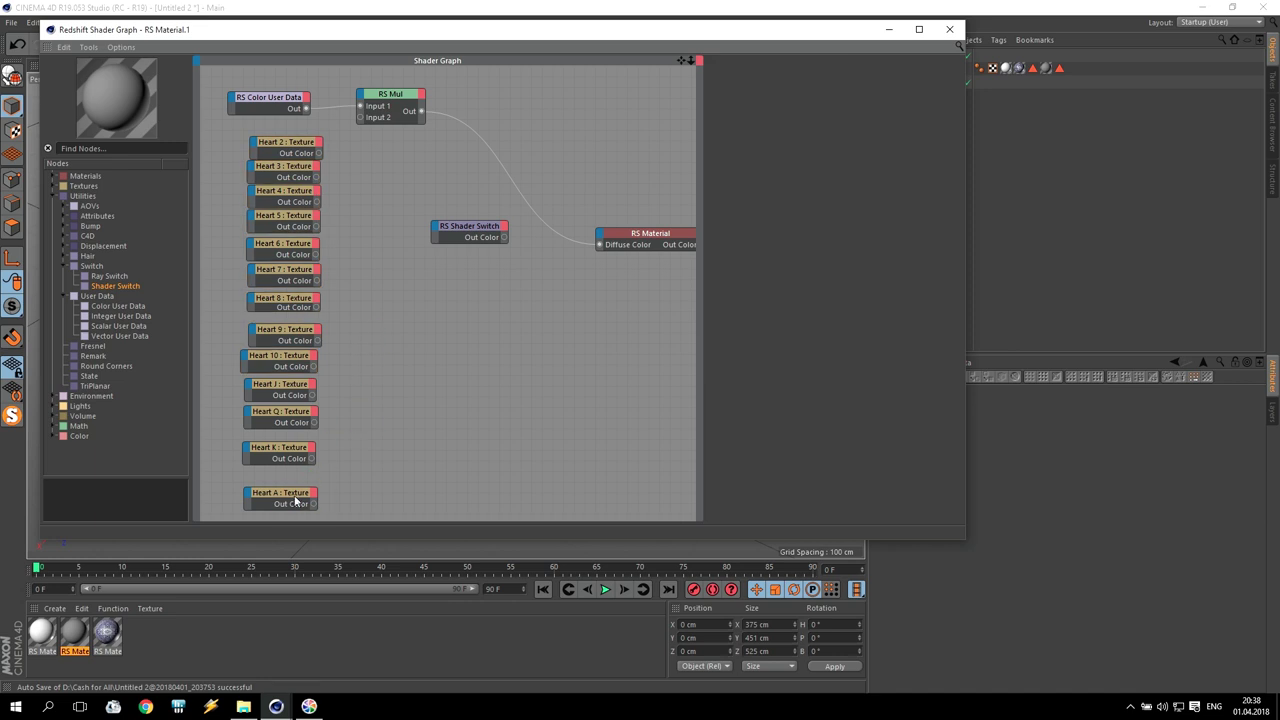
{"action": "left_click_drag", "start_coordinate": [296, 501], "coordinate": [296, 484]}
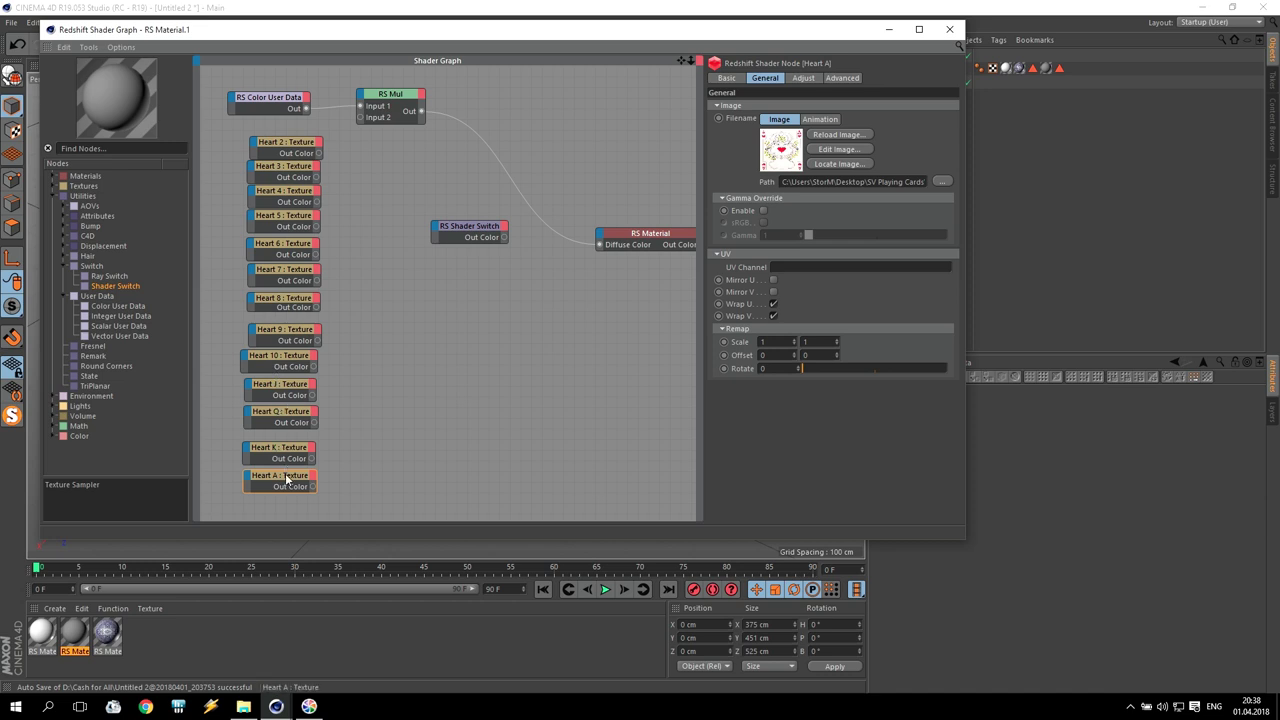
Step: Connect the Heart 2 through Heart 6 textures to Shader 0 through Shader 4 of the Shader Switch, in order
{"action": "left_click_drag", "start_coordinate": [286, 153], "coordinate": [456, 257]}
{"action": "left_click", "coordinate": [466, 249]}
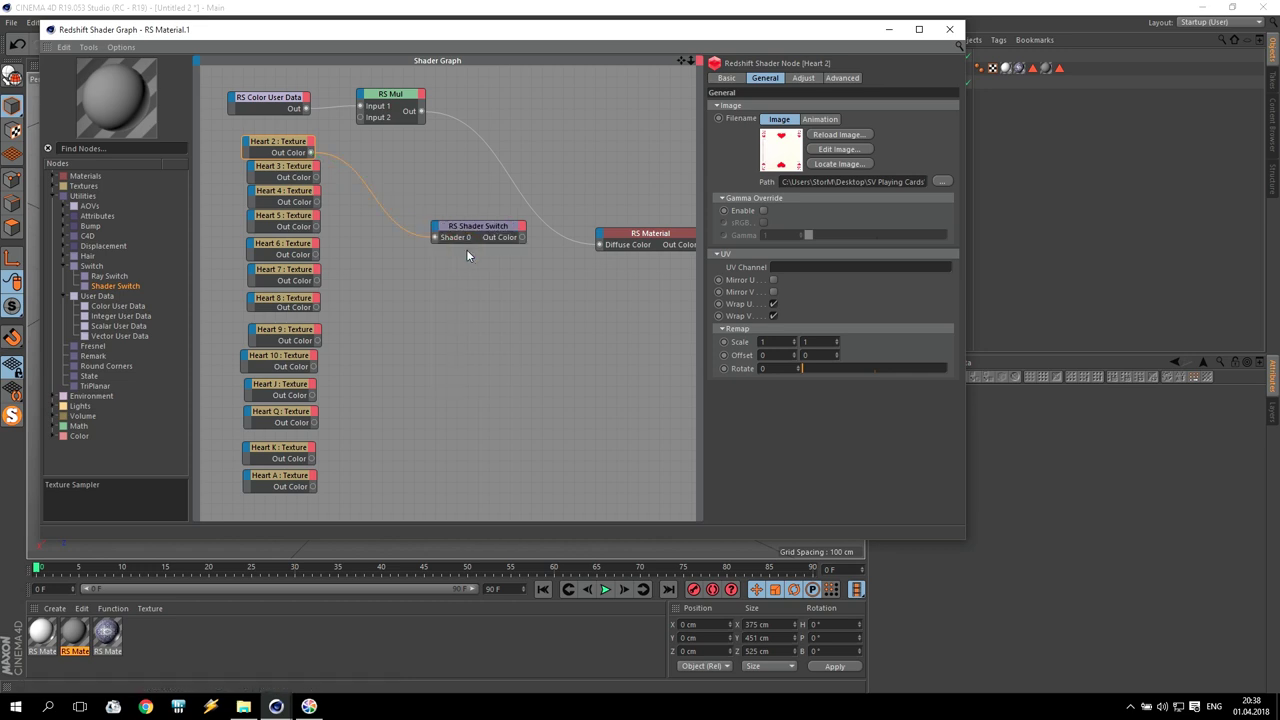
{"action": "left_click_drag", "start_coordinate": [316, 177], "coordinate": [440, 240]}
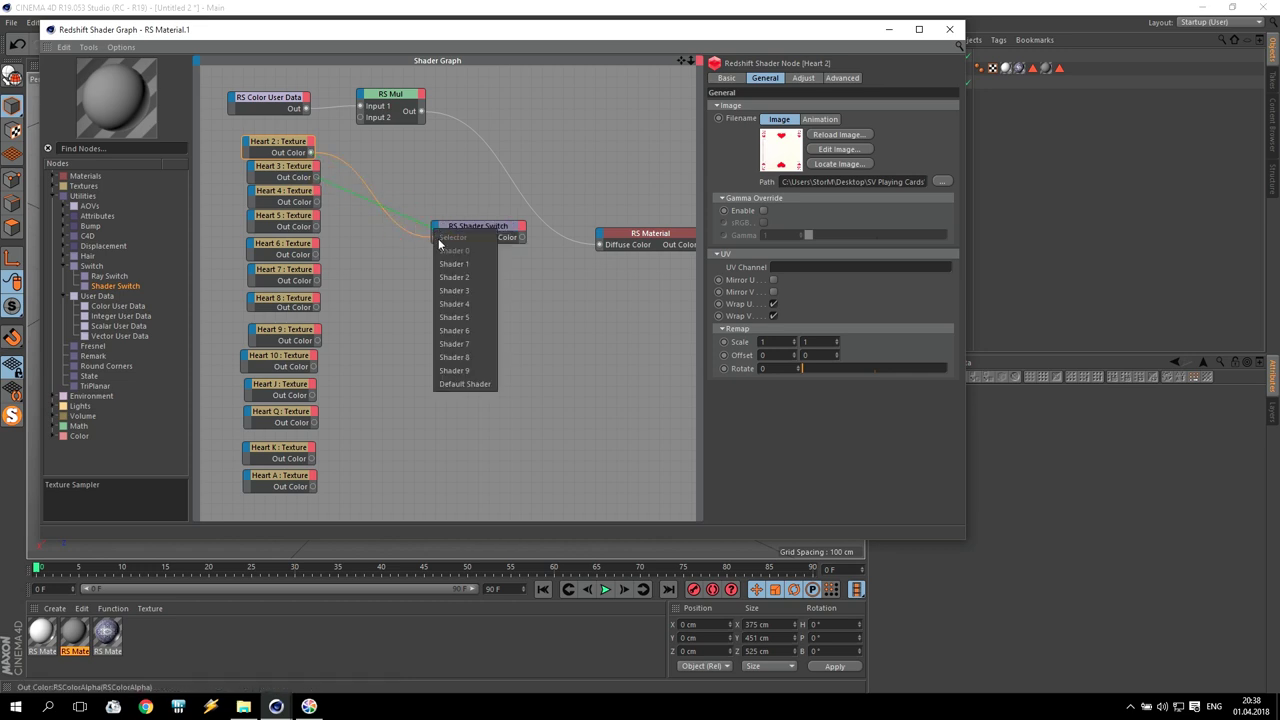
{"action": "left_click", "coordinate": [458, 260]}
{"action": "left_click_drag", "start_coordinate": [343, 215], "coordinate": [438, 240]}
{"action": "left_click", "coordinate": [465, 282]}
{"action": "left_click_drag", "start_coordinate": [316, 229], "coordinate": [435, 233]}
{"action": "left_click", "coordinate": [481, 290]}
{"action": "left_click_drag", "start_coordinate": [316, 254], "coordinate": [435, 236]}
{"action": "left_click", "coordinate": [476, 303]}
Step: Connect the Heart 7, 8, 9, 10 and J textures to Shader 5 through Shader 9 of the Shader Switch
{"action": "left_click", "coordinate": [478, 315]}
{"action": "left_click_drag", "start_coordinate": [316, 307], "coordinate": [433, 232]}
{"action": "left_click", "coordinate": [476, 328]}
{"action": "left_click_drag", "start_coordinate": [318, 340], "coordinate": [434, 240]}
{"action": "left_click", "coordinate": [478, 343]}
{"action": "left_click_drag", "start_coordinate": [314, 366], "coordinate": [444, 236]}
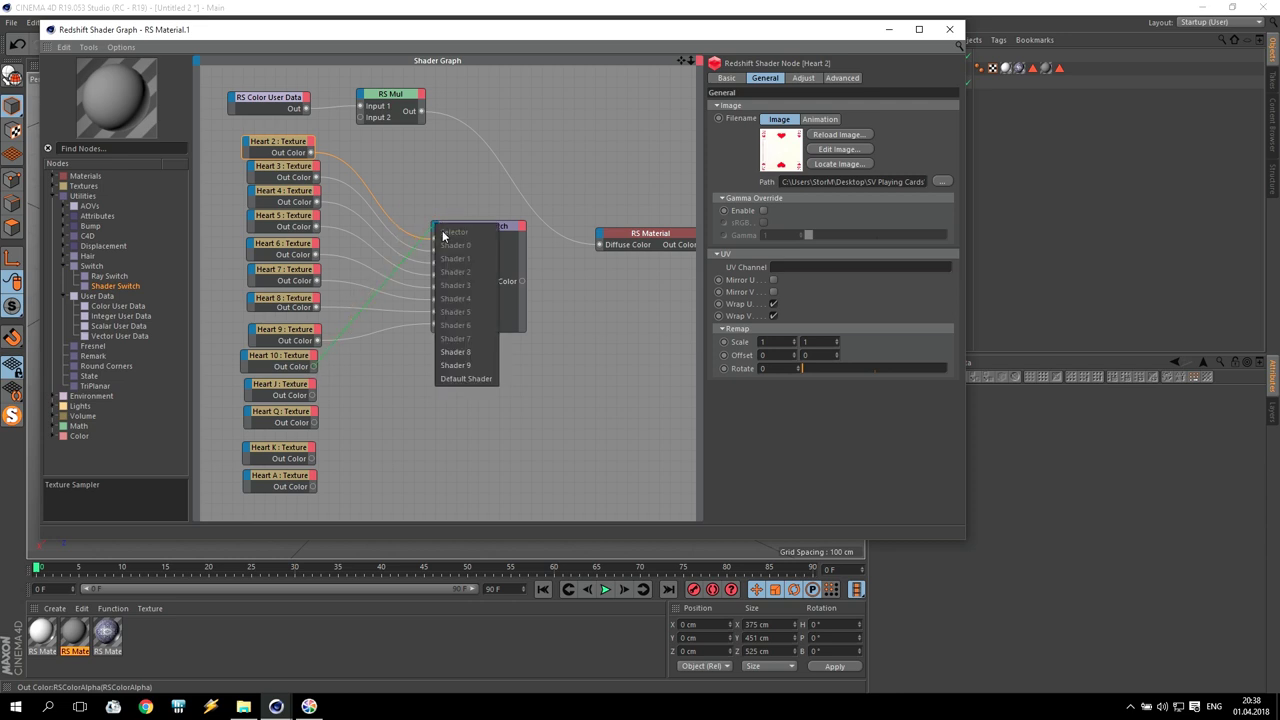
{"action": "left_click", "coordinate": [470, 352]}
{"action": "left_click_drag", "start_coordinate": [314, 396], "coordinate": [438, 240]}
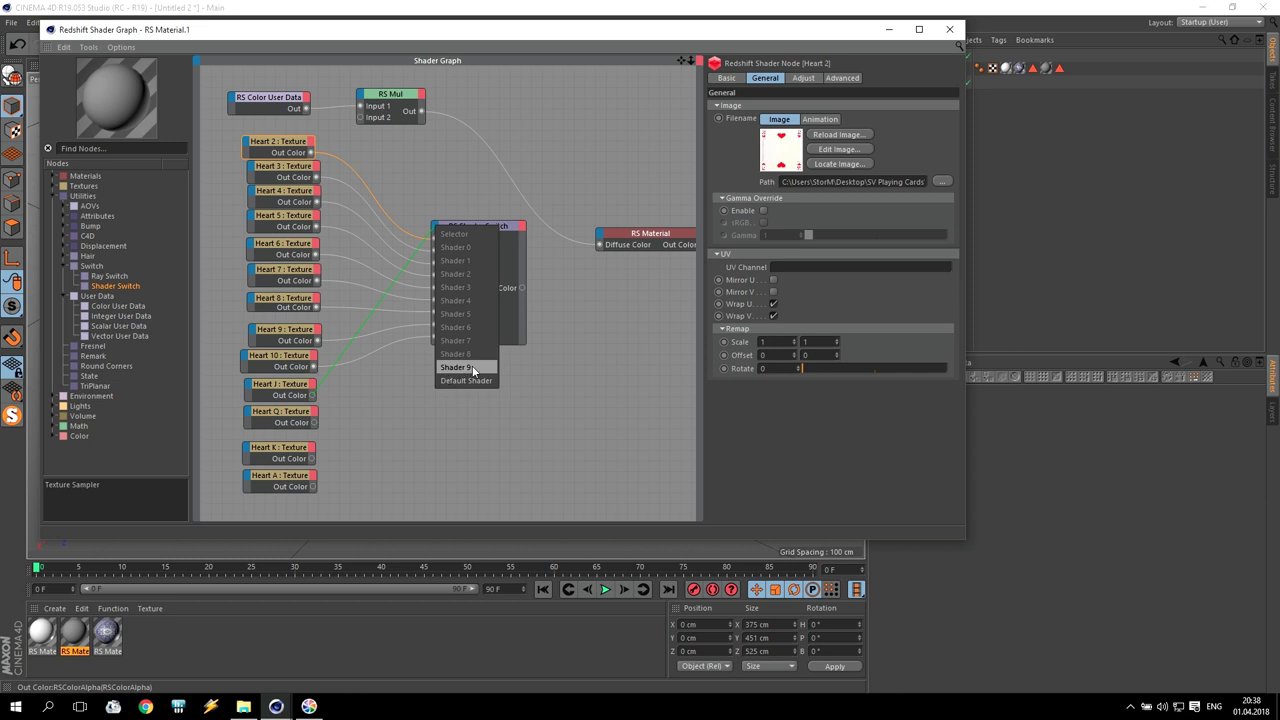
{"action": "left_click", "coordinate": [473, 368]}
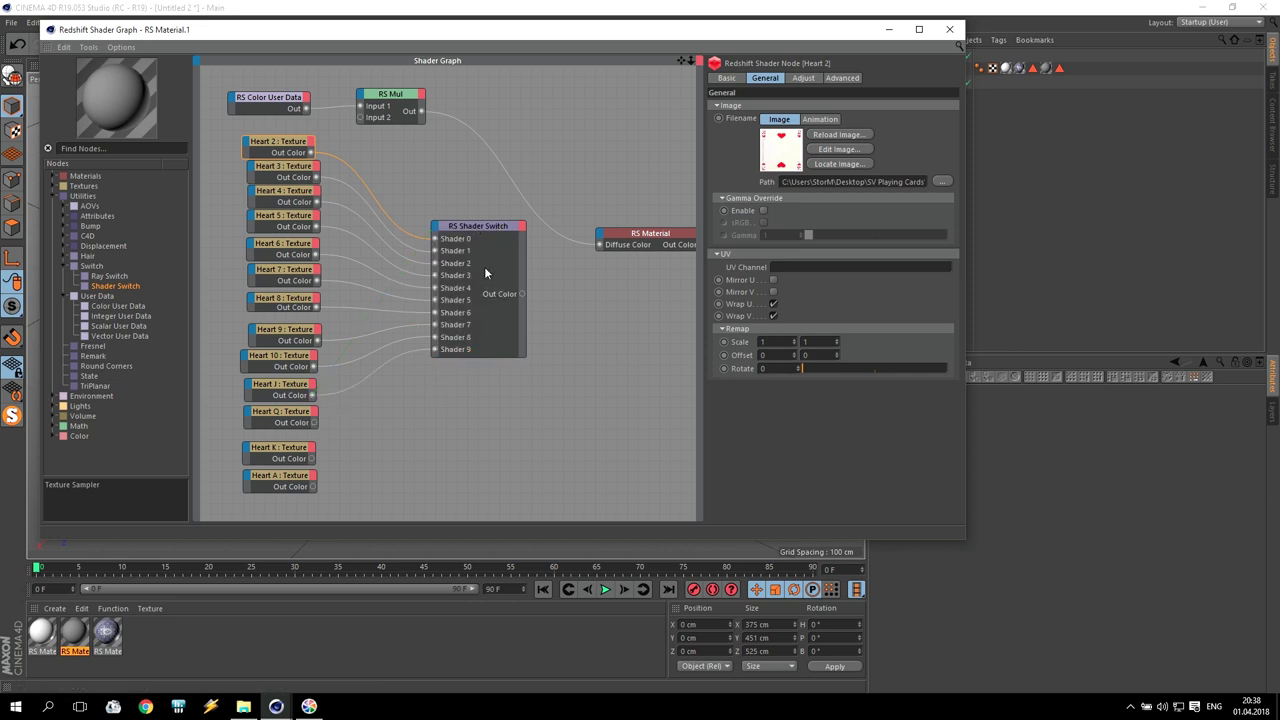
Step: Set the Heart Q, K and A textures apart and add a second Shader Switch node below the first
{"action": "left_click_drag", "start_coordinate": [342, 488], "coordinate": [277, 426]}
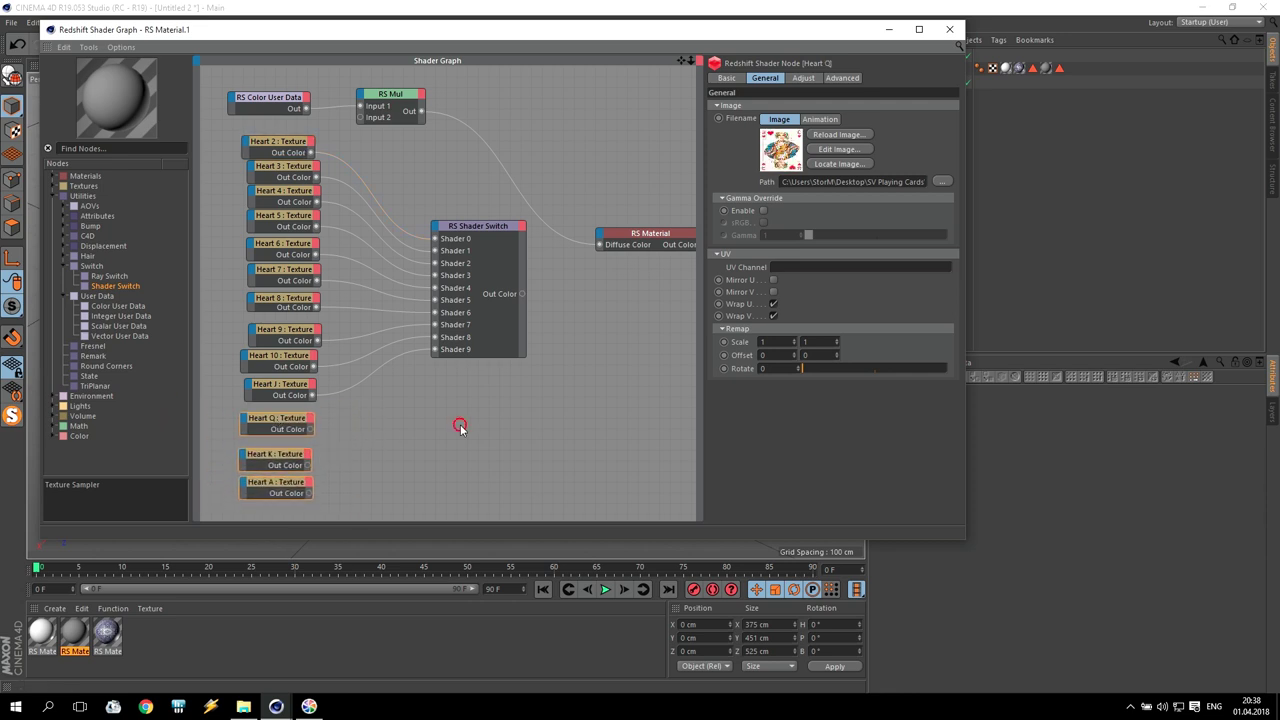
{"action": "left_click", "coordinate": [457, 423]}
{"action": "left_click_drag", "start_coordinate": [179, 313], "coordinate": [459, 390]}
Step: Connect the Heart Q, K and A textures to Shader 0, Shader 1 and Shader 2 of the second Shader Switch
{"action": "left_click", "coordinate": [272, 428]}
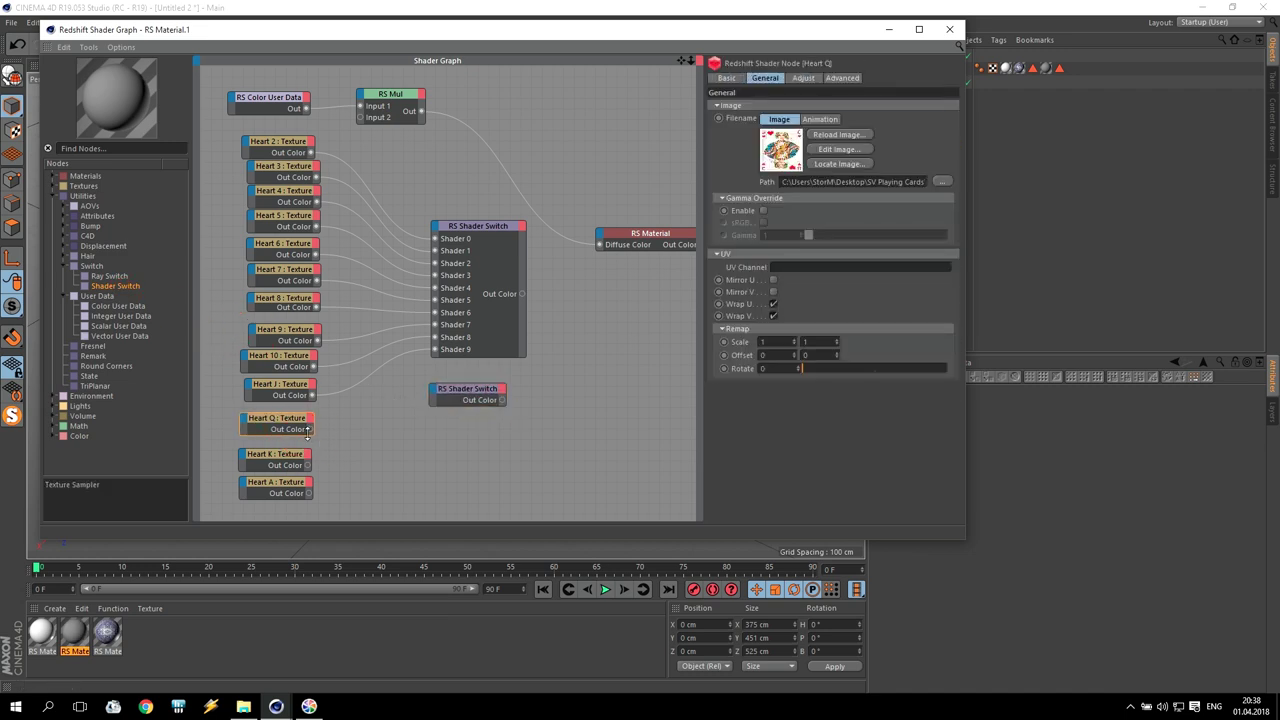
{"action": "left_click_drag", "start_coordinate": [309, 430], "coordinate": [450, 409]}
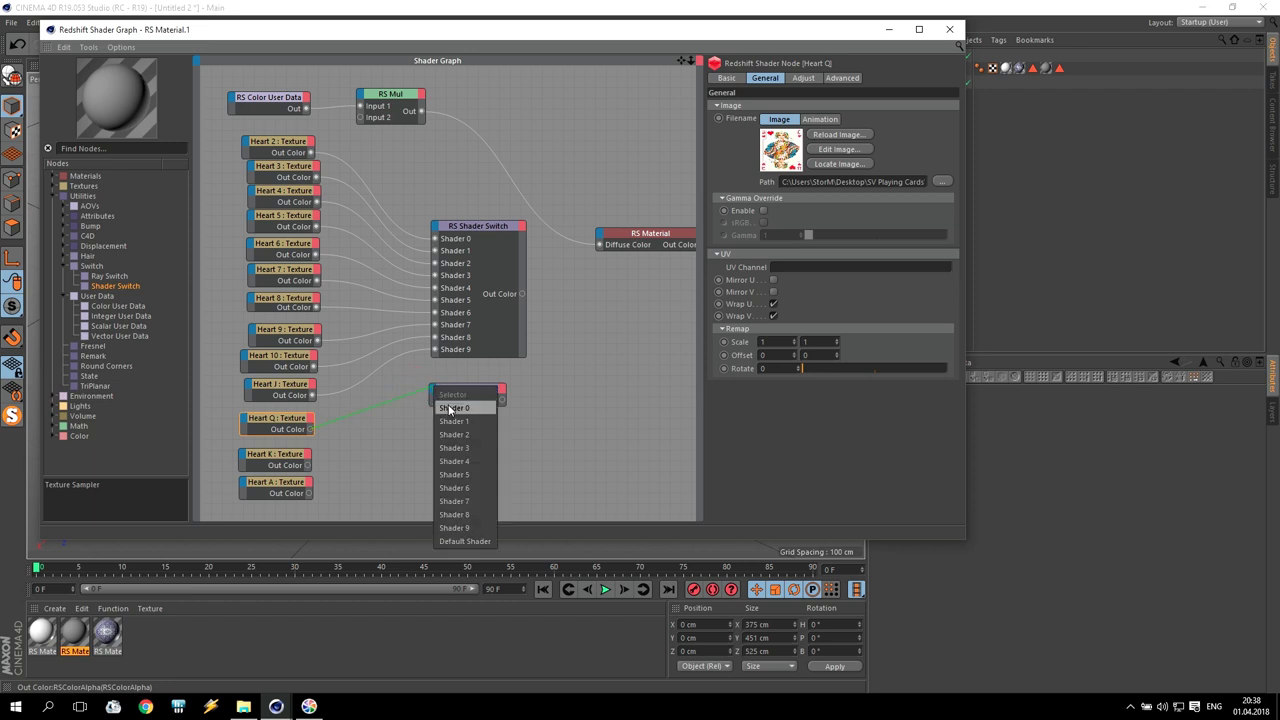
{"action": "left_click", "coordinate": [449, 409]}
{"action": "left_click_drag", "start_coordinate": [308, 465], "coordinate": [443, 418]}
{"action": "left_click_drag", "start_coordinate": [309, 493], "coordinate": [448, 437]}
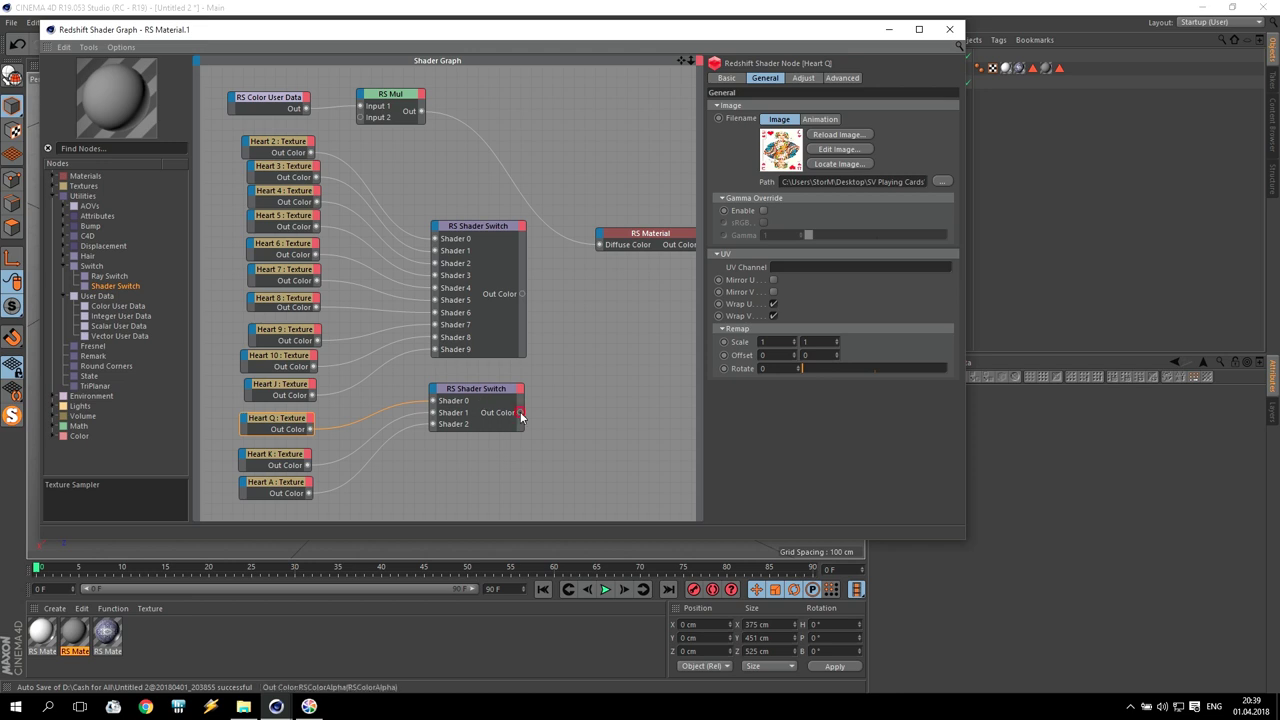
Step: Connect the second Shader Switch's Out Color to the first switch's Default Shader and line up both switches
{"action": "left_click_drag", "start_coordinate": [520, 411], "coordinate": [435, 229]}
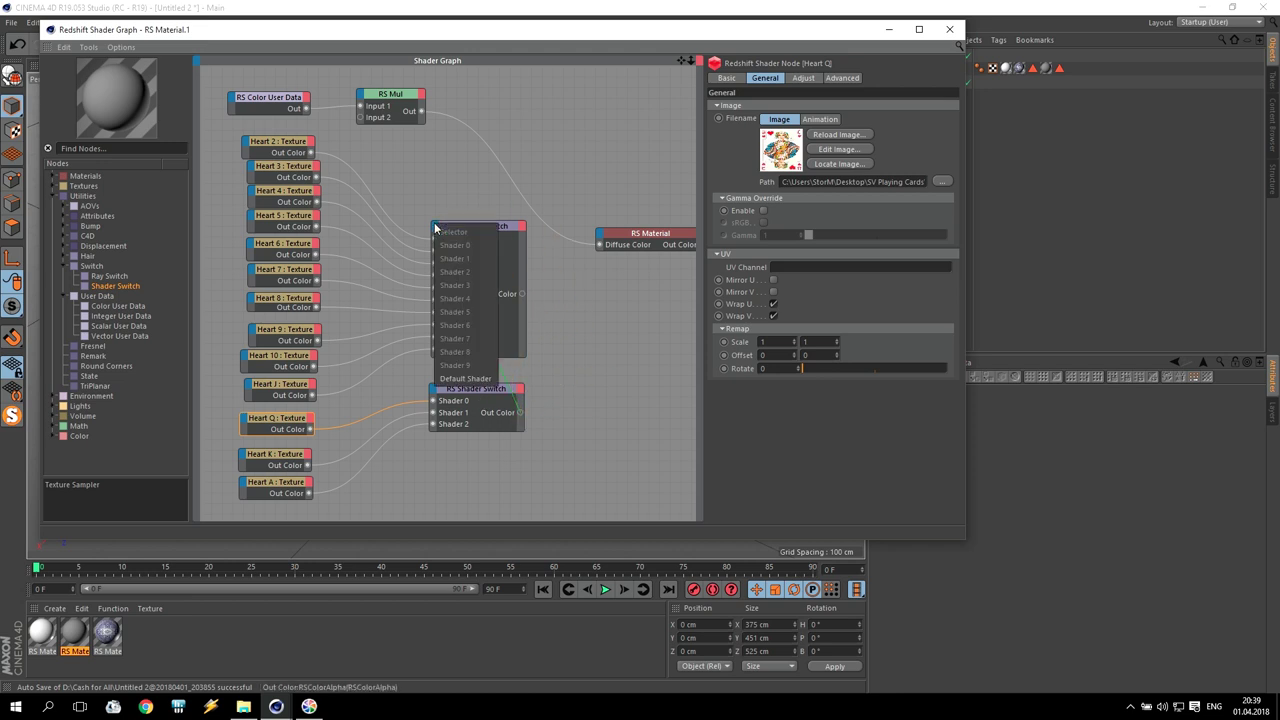
{"action": "left_click", "coordinate": [475, 379]}
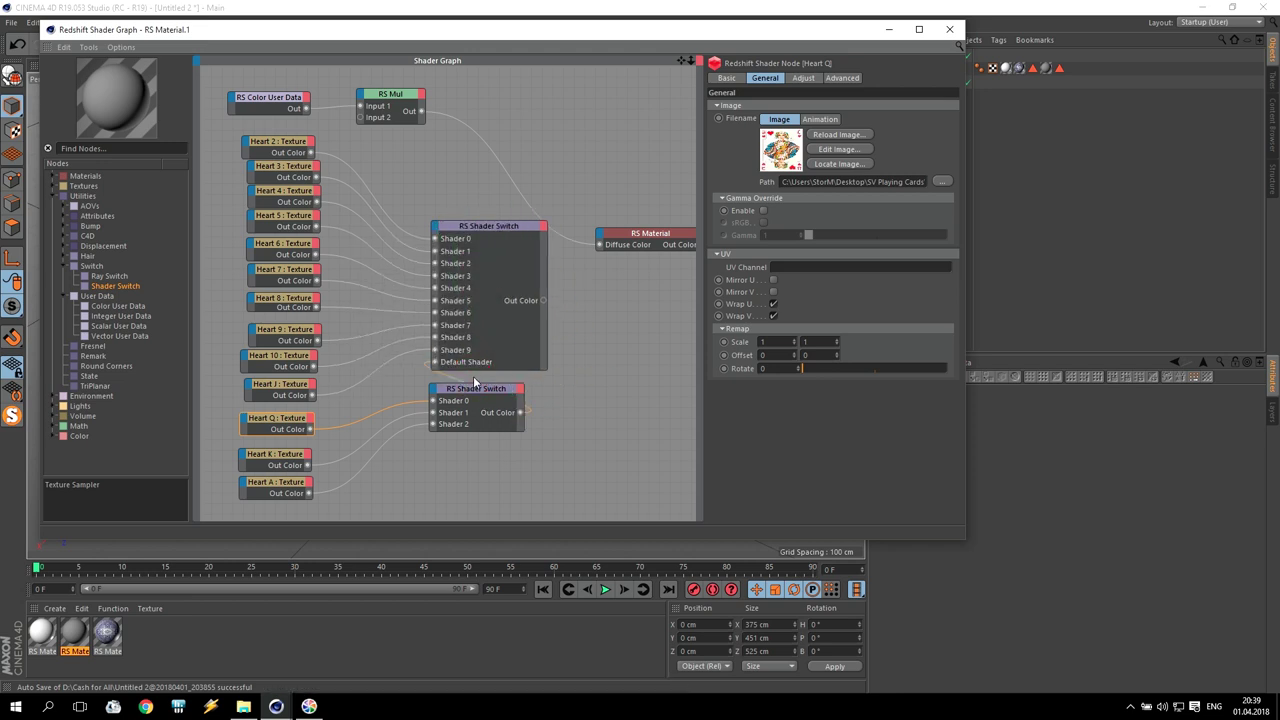
{"action": "left_click_drag", "start_coordinate": [487, 222], "coordinate": [460, 203]}
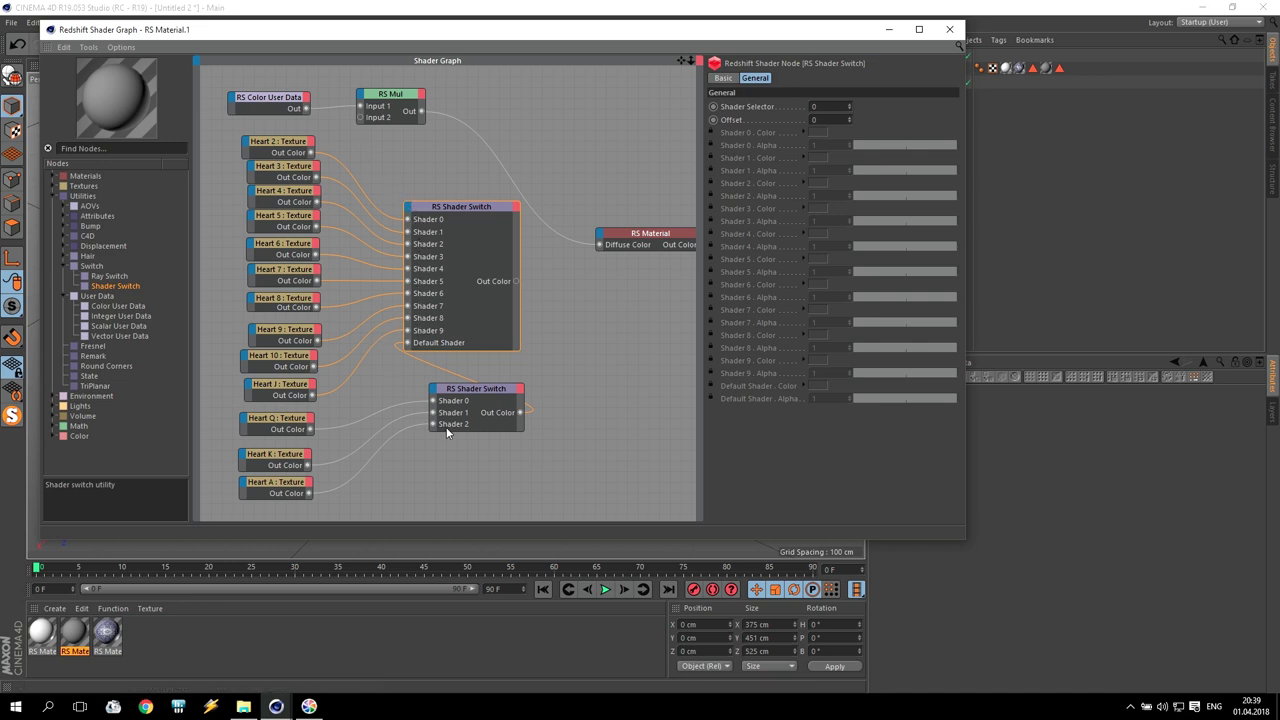
{"action": "left_click_drag", "start_coordinate": [474, 390], "coordinate": [450, 389]}
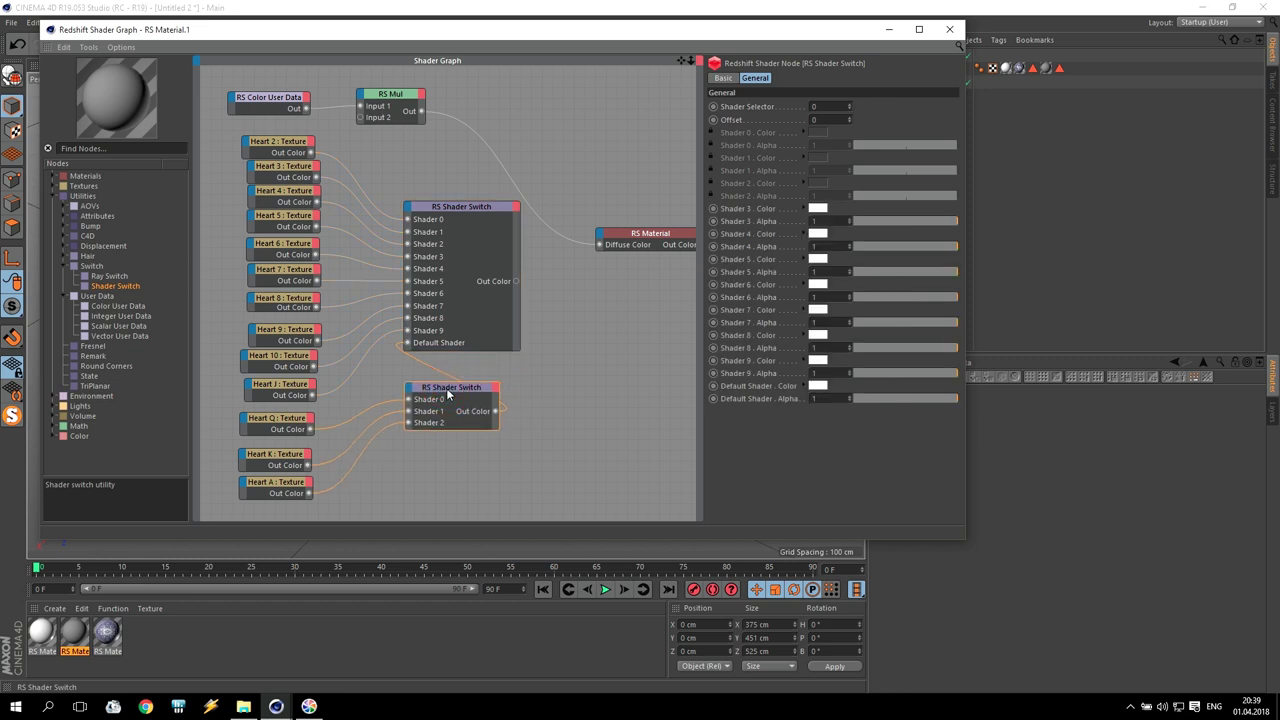
Step: Set the second Shader Switch's Offset to 10
{"action": "left_click", "coordinate": [482, 200]}
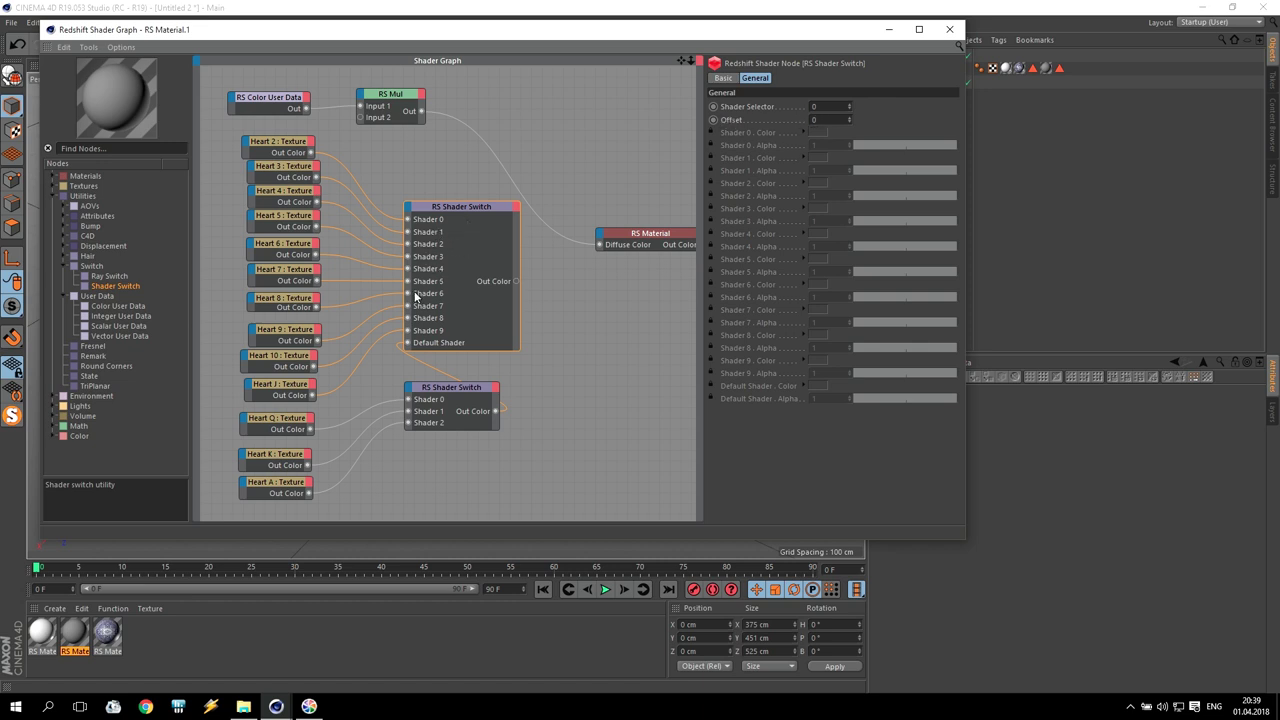
{"action": "left_click", "coordinate": [448, 389]}
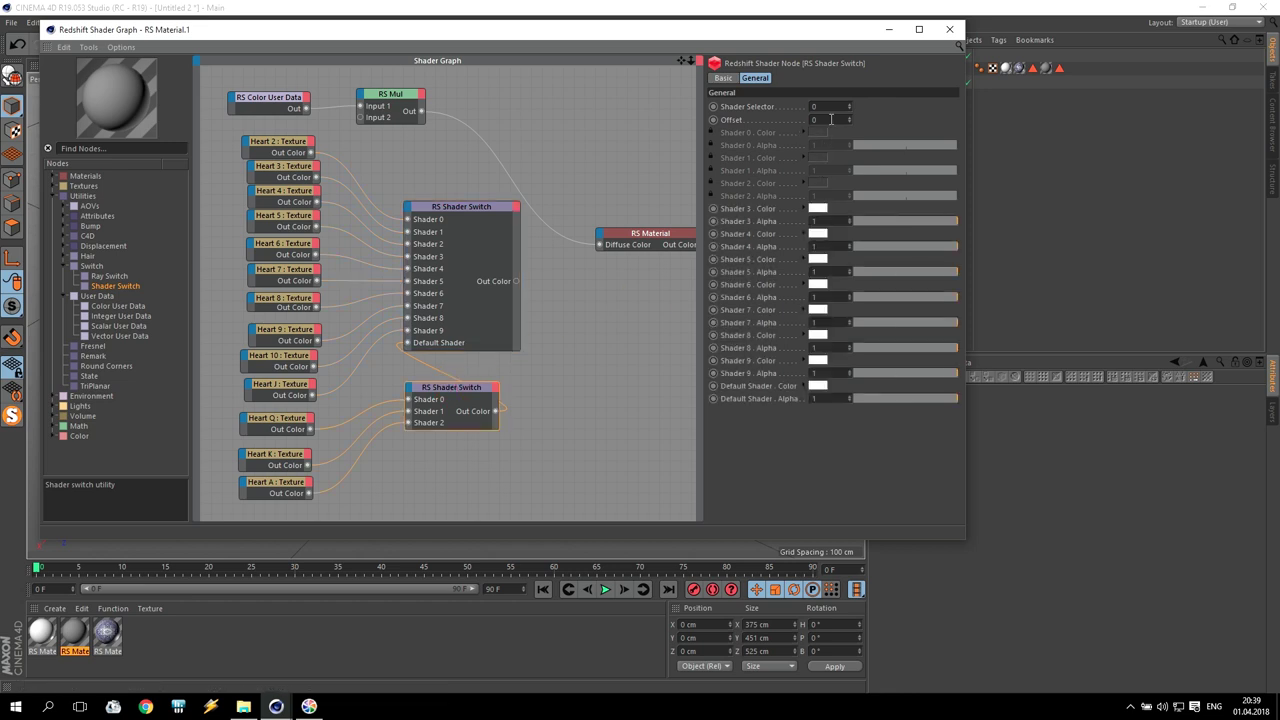
{"action": "type", "text": "10"}
Step: Connect the Mul node's output to the Selector input of both Shader Switch nodes
{"action": "left_click_drag", "start_coordinate": [418, 94], "coordinate": [407, 210]}
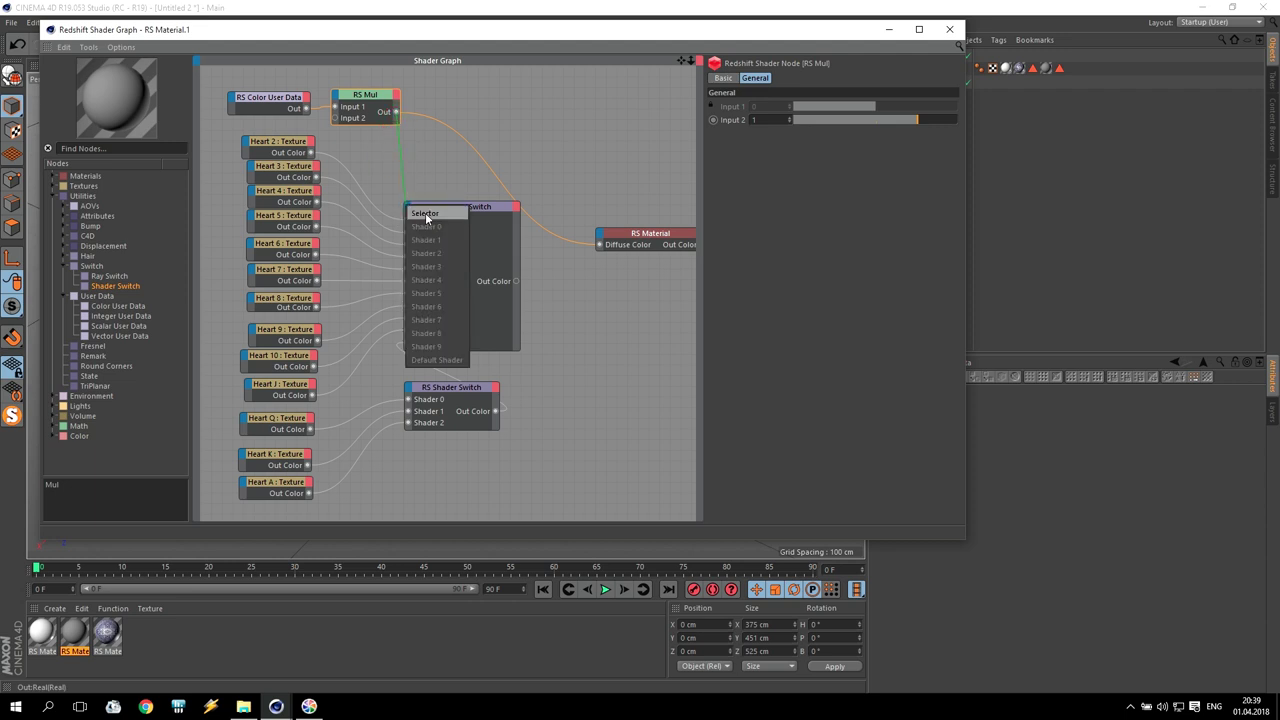
{"action": "left_click", "coordinate": [426, 214]}
{"action": "left_click_drag", "start_coordinate": [394, 110], "coordinate": [420, 409]}
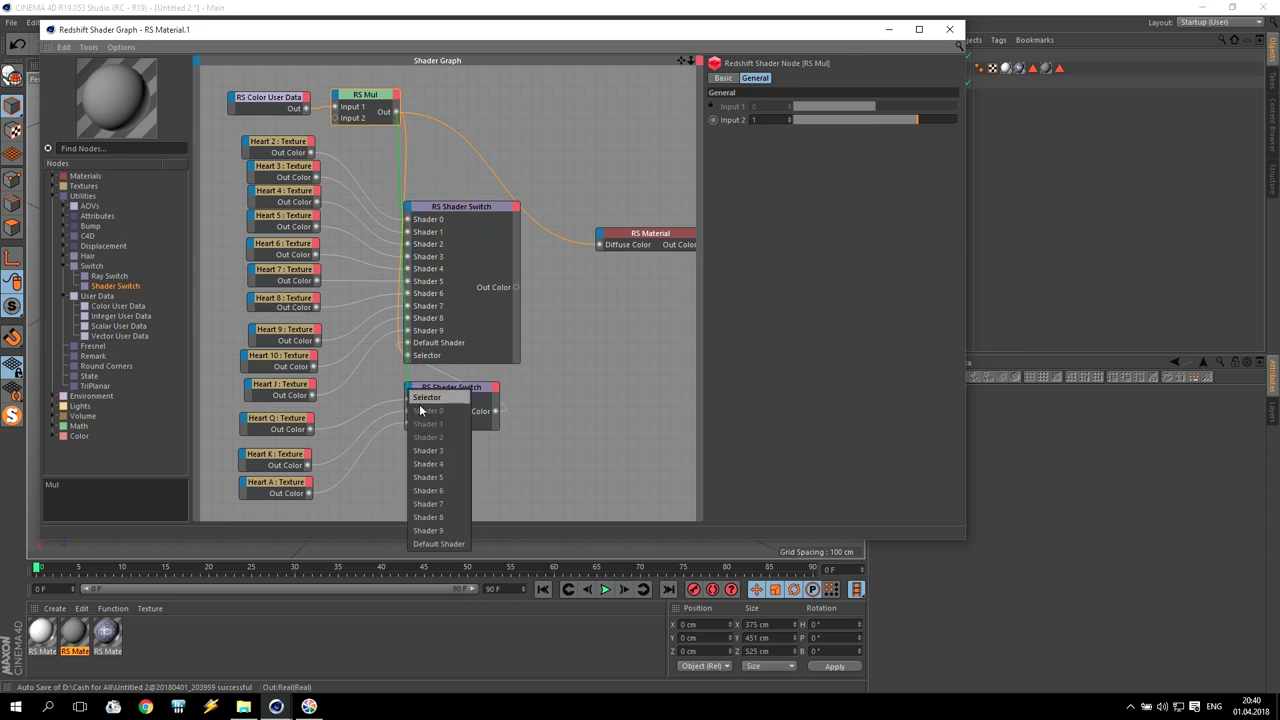
{"action": "left_click", "coordinate": [430, 398]}
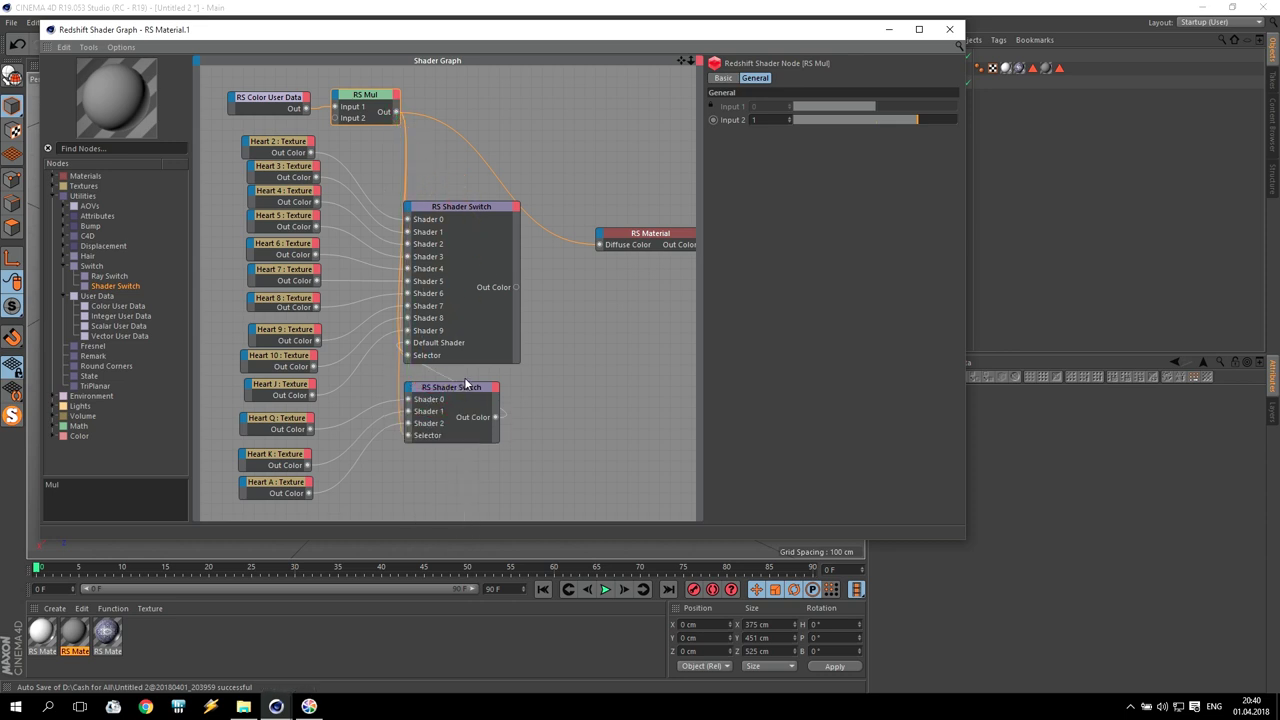
Step: Connect the first Shader Switch's Out Color to RS Material's Diffuse Color and close the shader graph
{"action": "left_click_drag", "start_coordinate": [454, 212], "coordinate": [440, 178]}
{"action": "left_click_drag", "start_coordinate": [501, 256], "coordinate": [599, 245]}
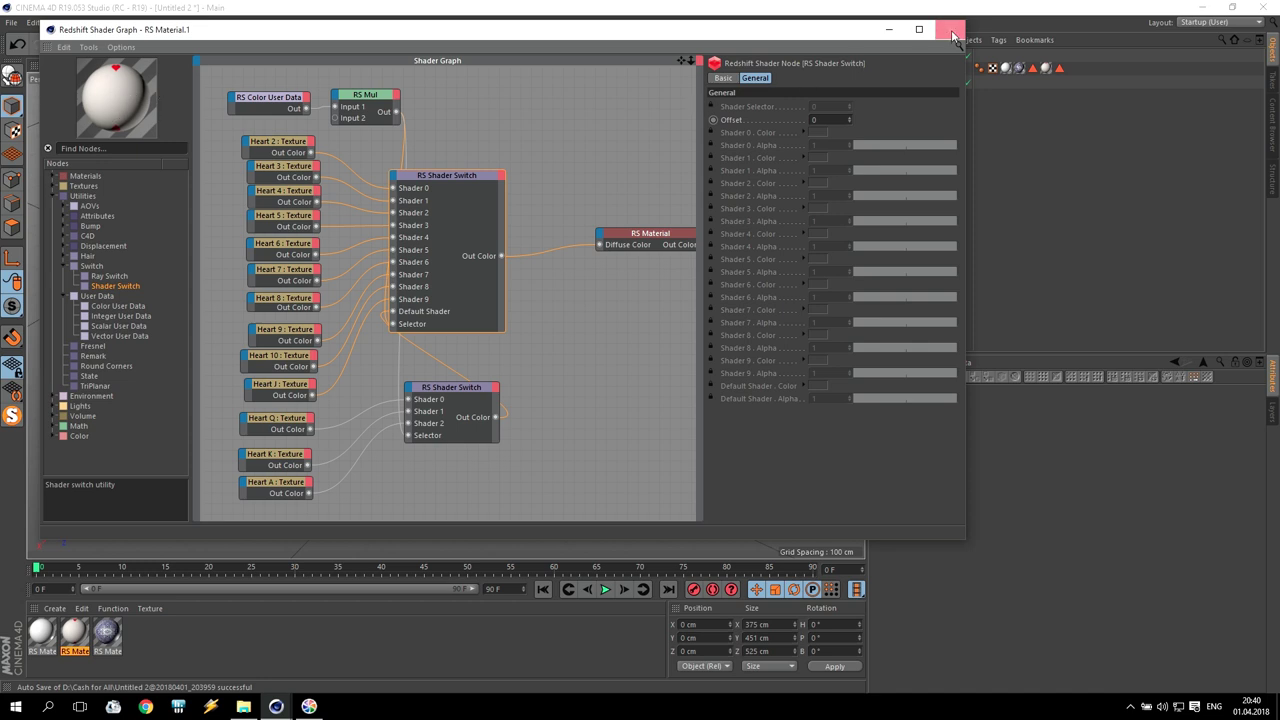
{"action": "left_click", "coordinate": [949, 28]}
Step: Open the Redshift RenderView and start a render of the cloned card stack
{"action": "left_click", "coordinate": [628, 84]}
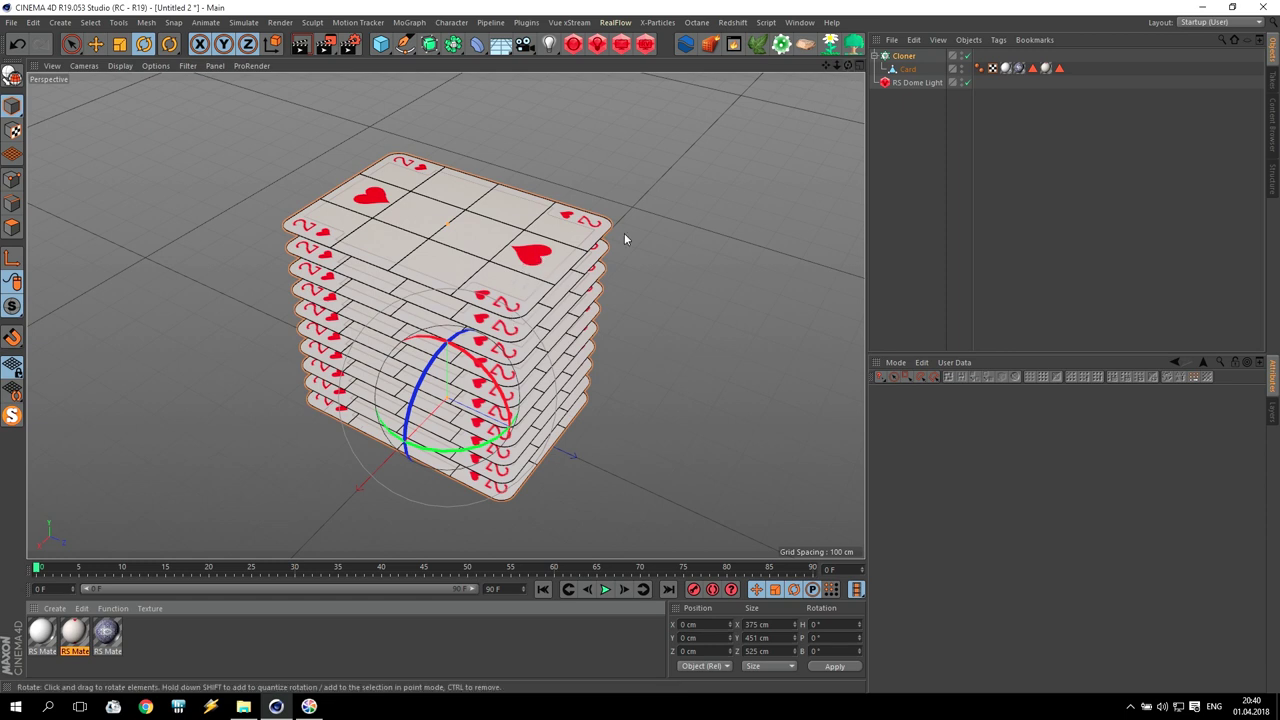
{"action": "left_click", "coordinate": [647, 45]}
{"action": "left_click", "coordinate": [673, 147]}
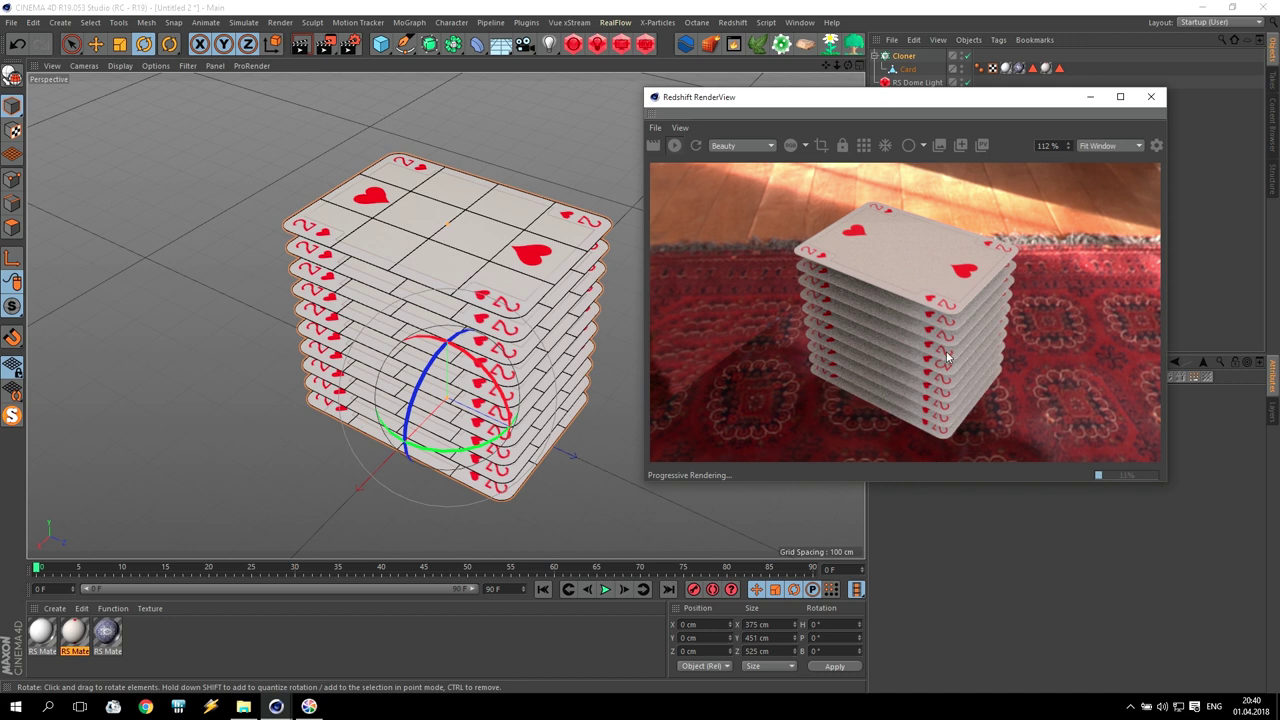
Step: Open the card material's shader graph and arrange it beside the Redshift RenderView so both can be seen
{"action": "left_click_drag", "start_coordinate": [906, 97], "coordinate": [332, 54]}
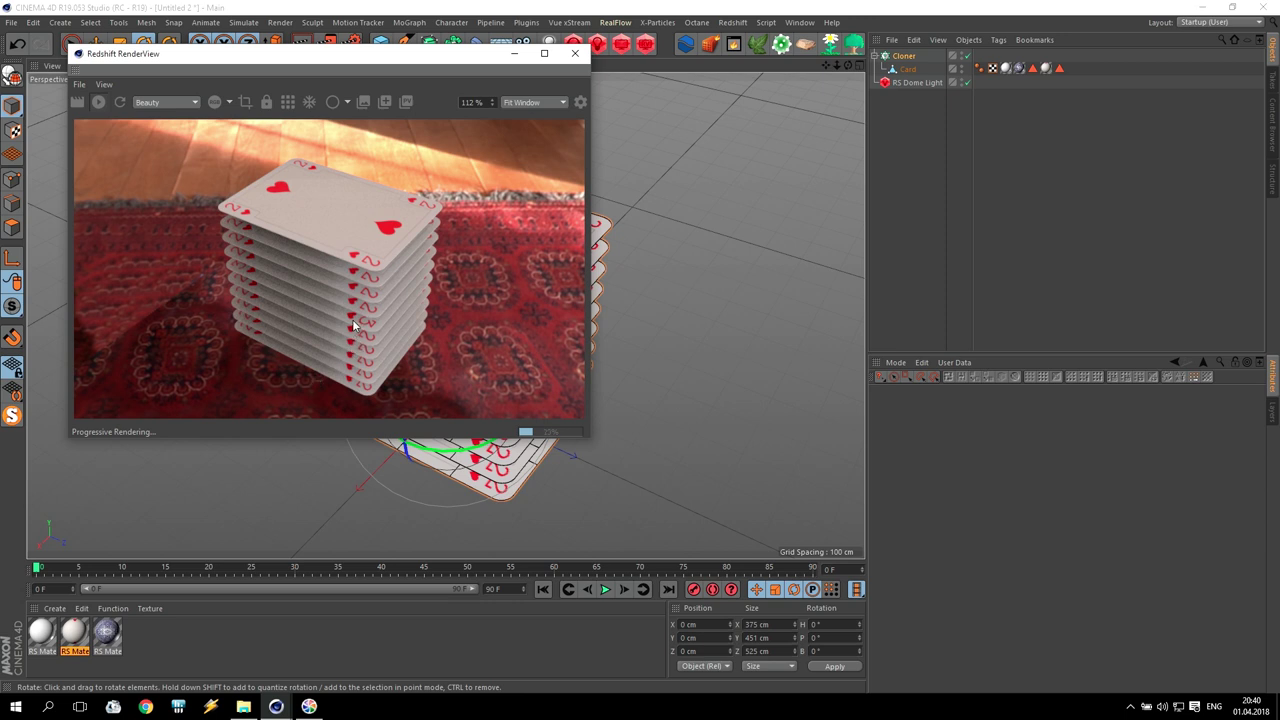
{"action": "double_click", "coordinate": [75, 643]}
{"action": "left_click_drag", "start_coordinate": [275, 88], "coordinate": [735, 86]}
{"action": "left_click_drag", "start_coordinate": [323, 53], "coordinate": [260, 16]}
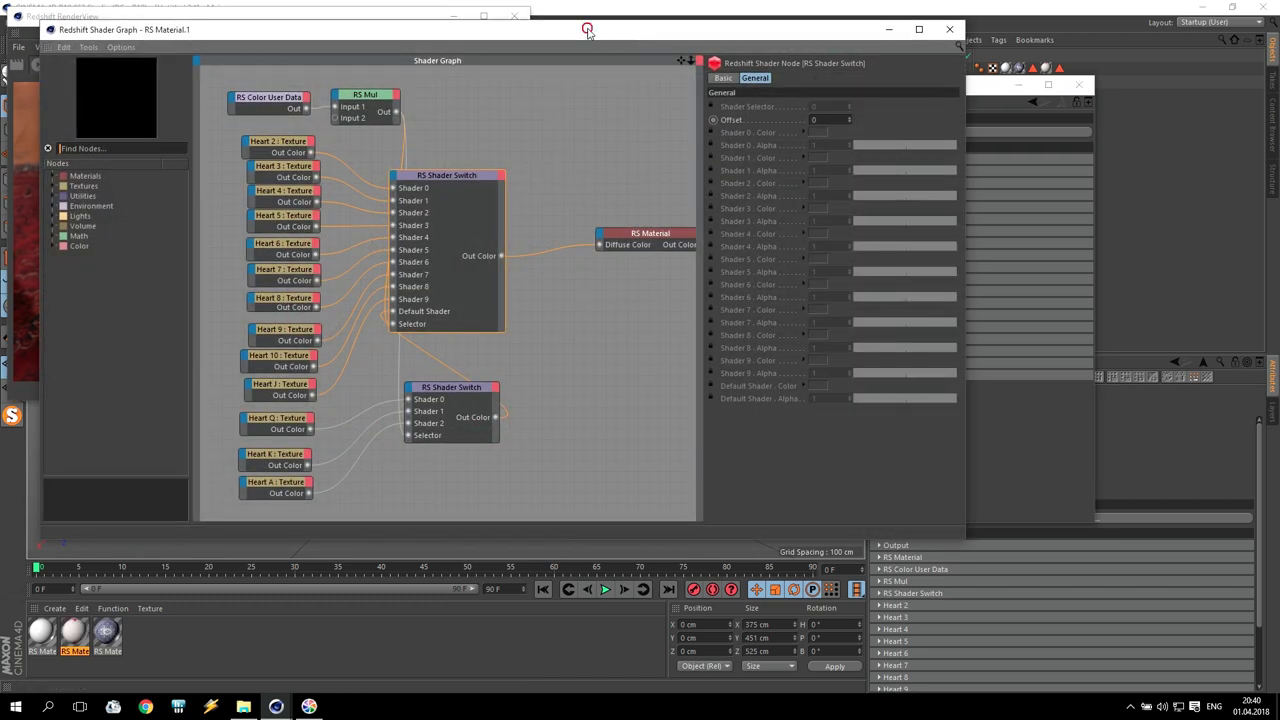
{"action": "left_click_drag", "start_coordinate": [70, 33], "coordinate": [490, 56]}
Step: Try values of 10, 20 and 15 for Input 2 of the RS Mul node
{"action": "left_click", "coordinate": [753, 187]}
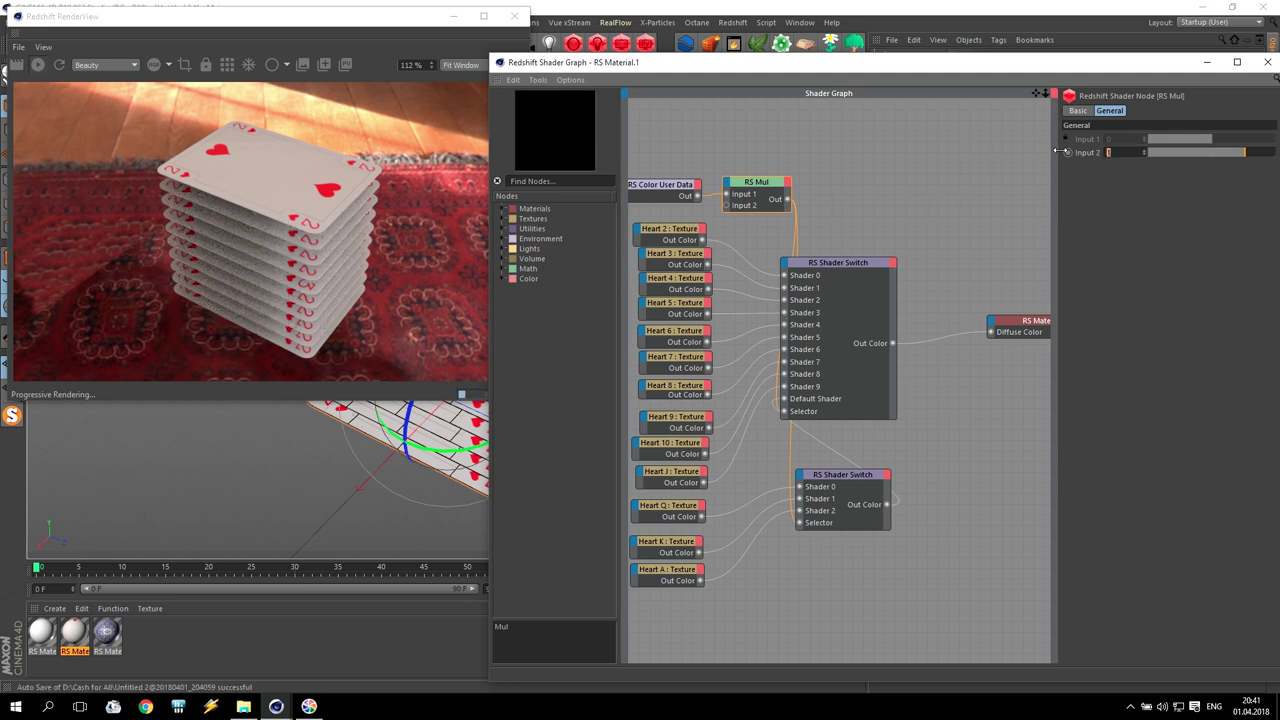
{"action": "key", "text": "Return"}
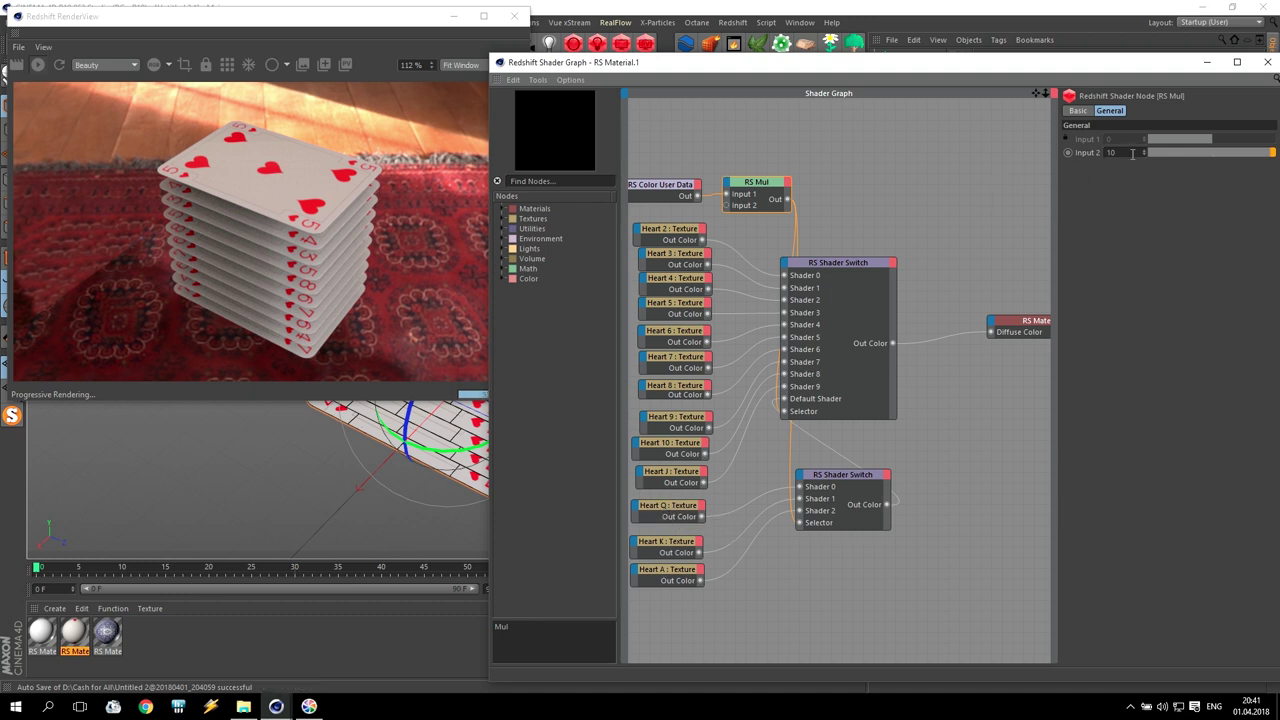
{"action": "type", "text": "20"}
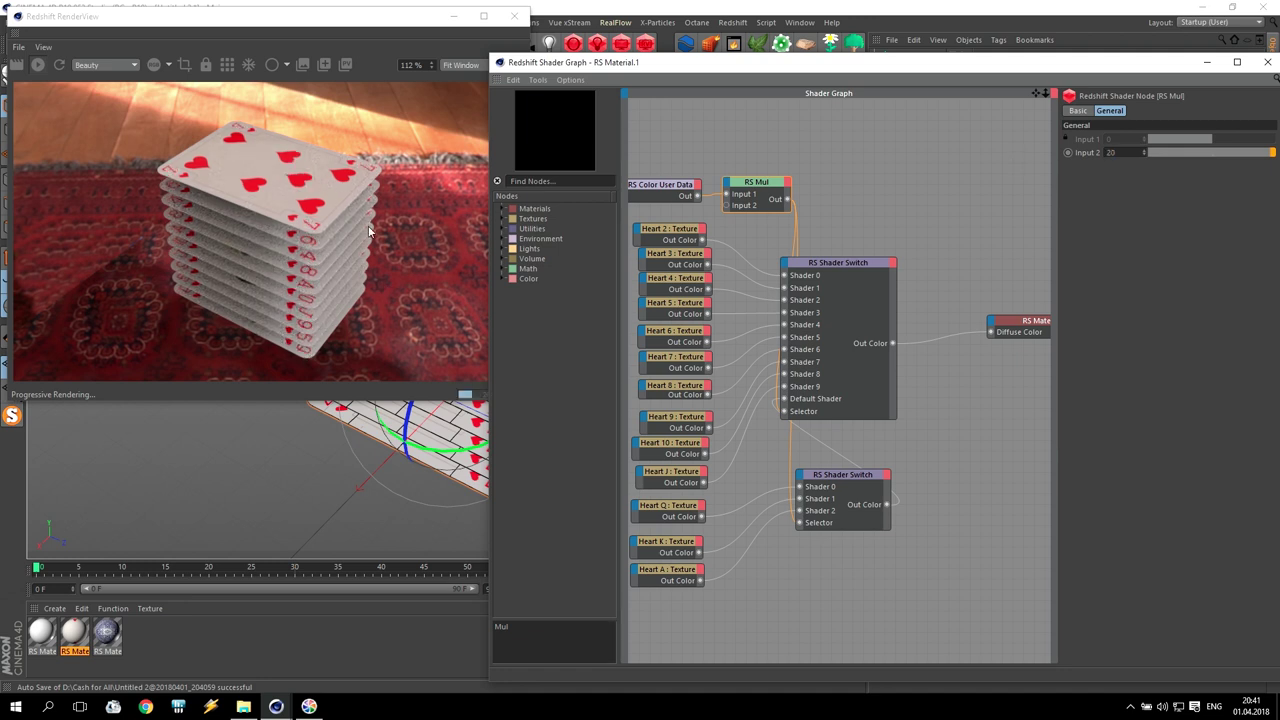
{"action": "left_click", "coordinate": [914, 163]}
{"action": "type", "text": "15"}
{"action": "key", "text": "Return"}
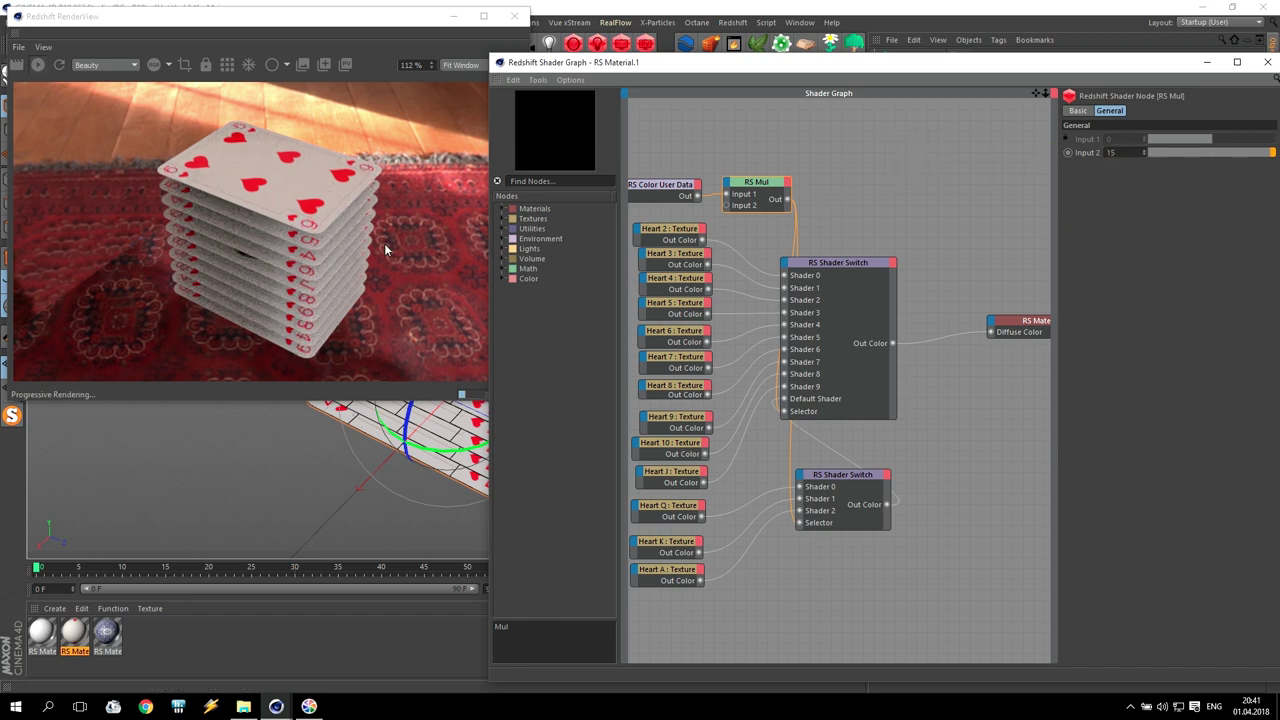
Step: Add Spade J.png, Spade K.png and Spade Q.png from the desktop's SV Playing Cards/Spade folder to the shader graph as texture nodes
{"action": "left_click", "coordinate": [243, 706]}
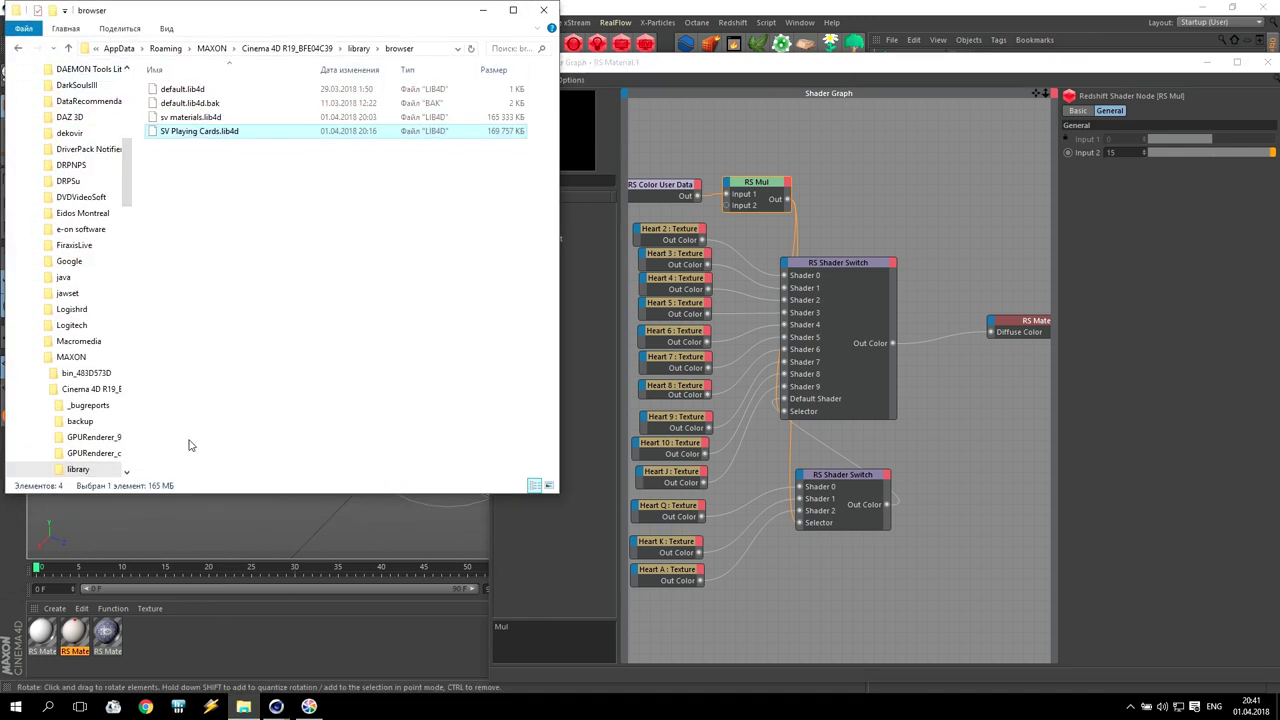
{"action": "left_click_drag", "start_coordinate": [129, 173], "coordinate": [126, 104]}
{"action": "left_click", "coordinate": [60, 95]}
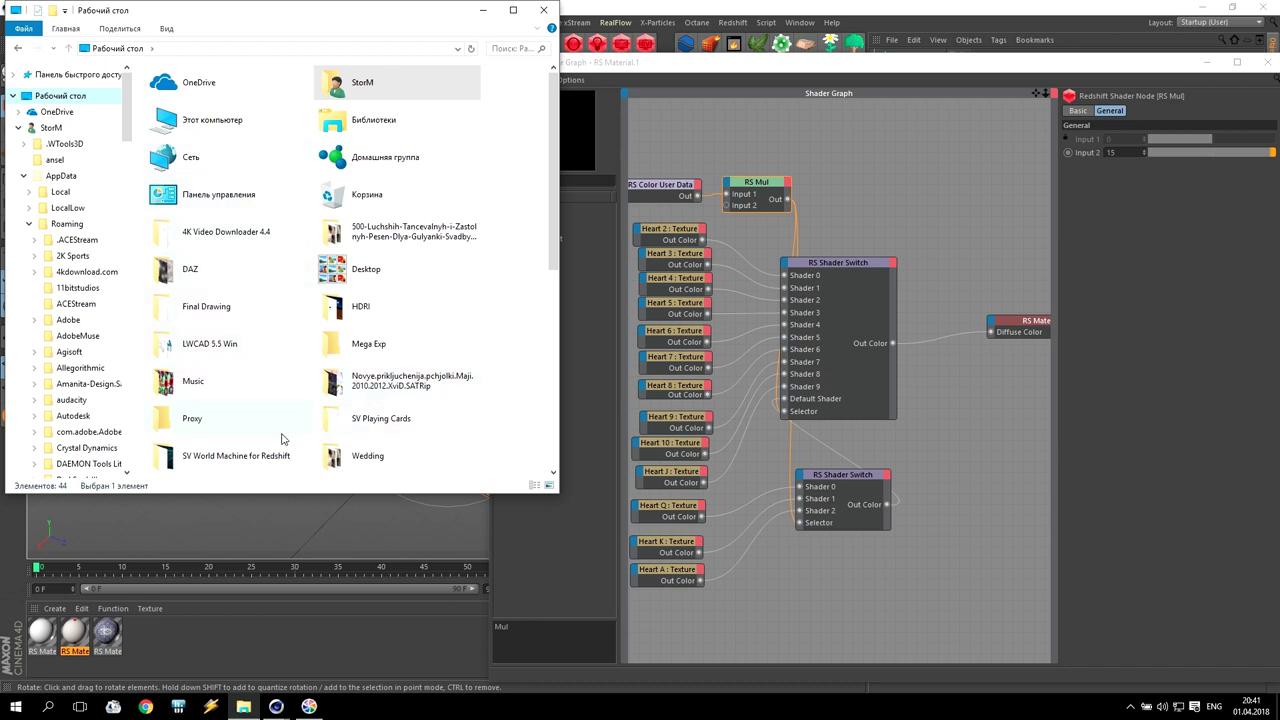
{"action": "double_click", "coordinate": [352, 427]}
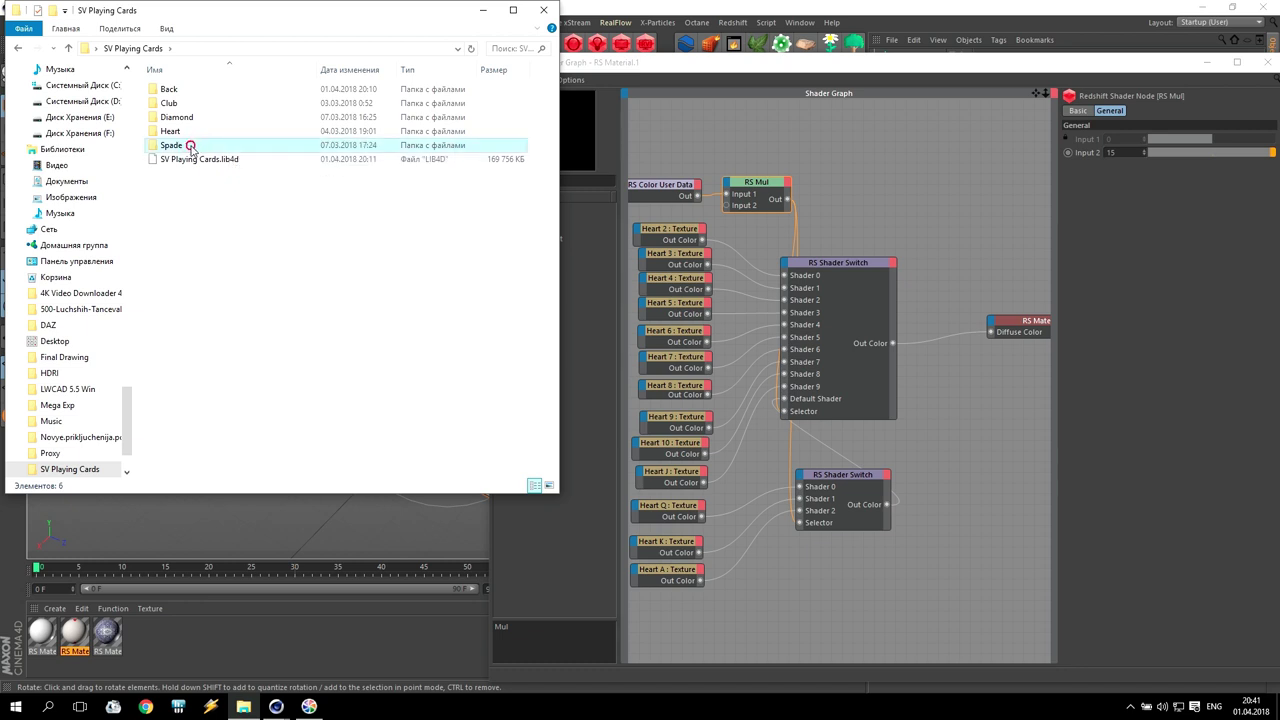
{"action": "double_click", "coordinate": [240, 146]}
{"action": "left_click_drag", "start_coordinate": [168, 336], "coordinate": [830, 620]}
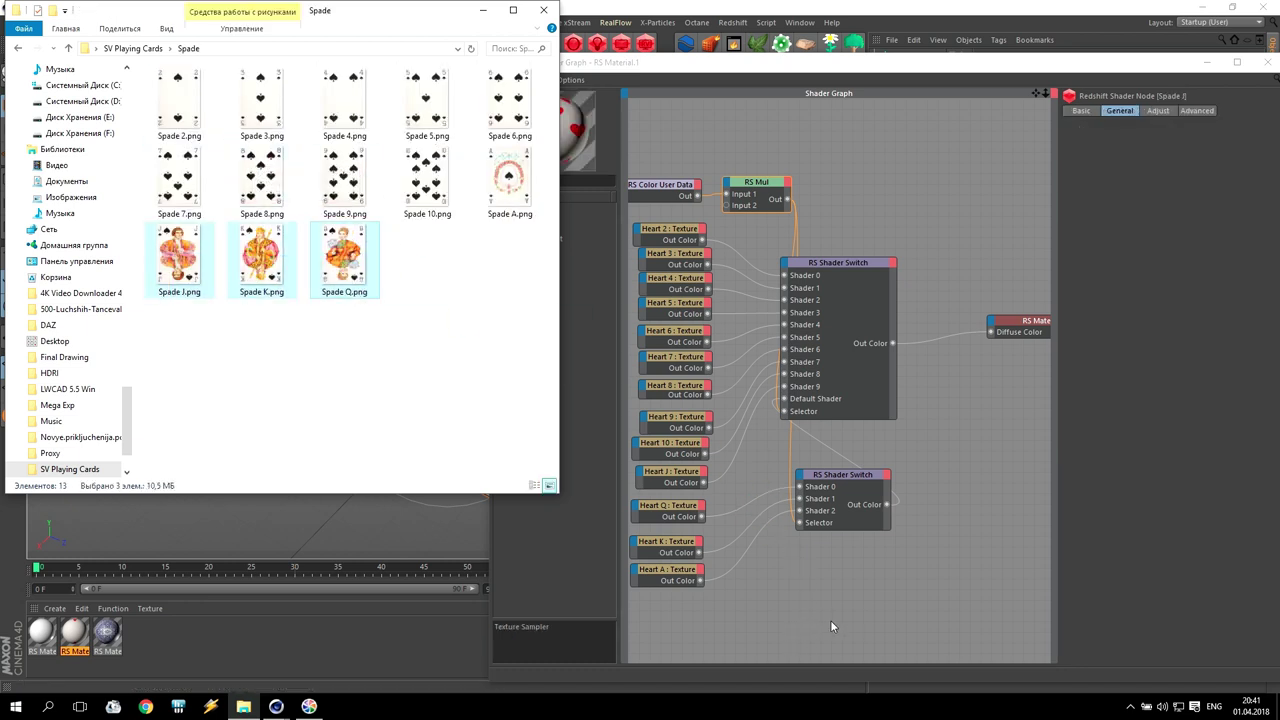
{"action": "left_click", "coordinate": [543, 10]}
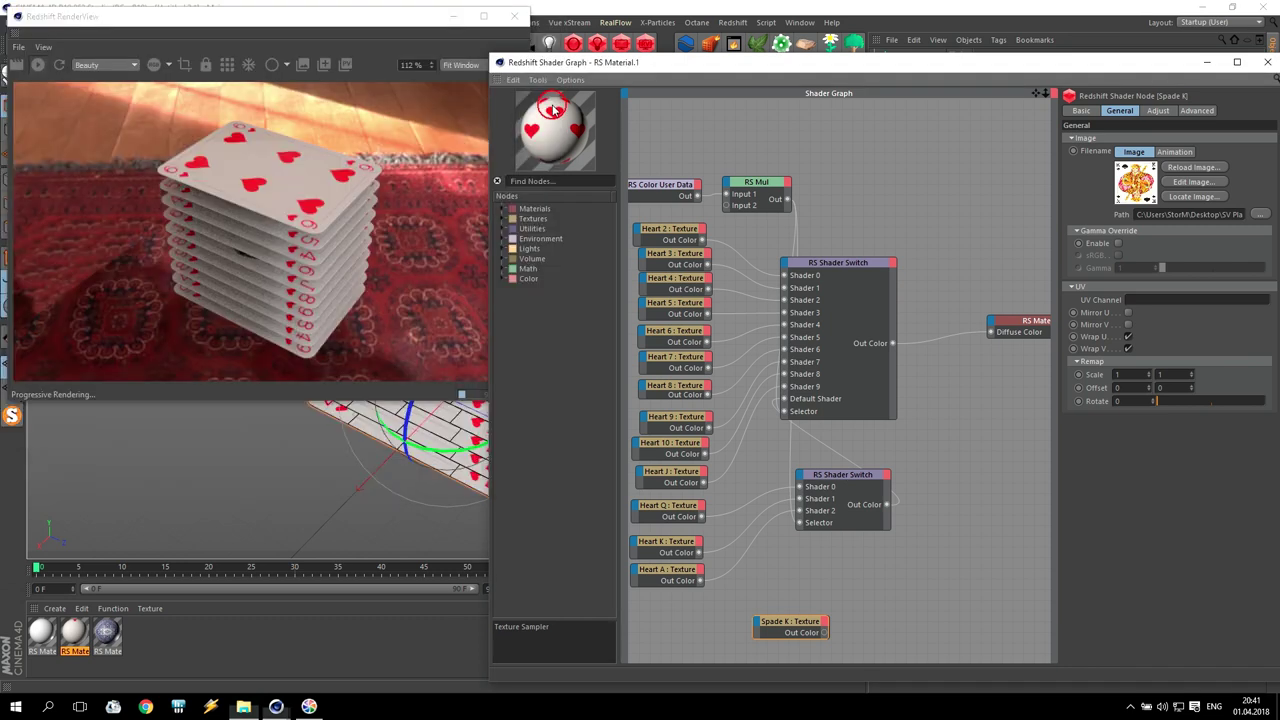
Step: Arrange the Spade J, Spade K and Spade Q texture nodes in a column below the second Shader Switch
{"action": "left_click_drag", "start_coordinate": [790, 624], "coordinate": [791, 571]}
{"action": "left_click", "coordinate": [804, 630]}
{"action": "mouse_move", "coordinate": [788, 627]}
{"action": "left_mouse_down"}
{"action": "mouse_move", "coordinate": [792, 651]}
{"action": "mouse_move", "coordinate": [784, 629]}
{"action": "left_mouse_up"}
{"action": "left_click_drag", "start_coordinate": [780, 549], "coordinate": [827, 632]}
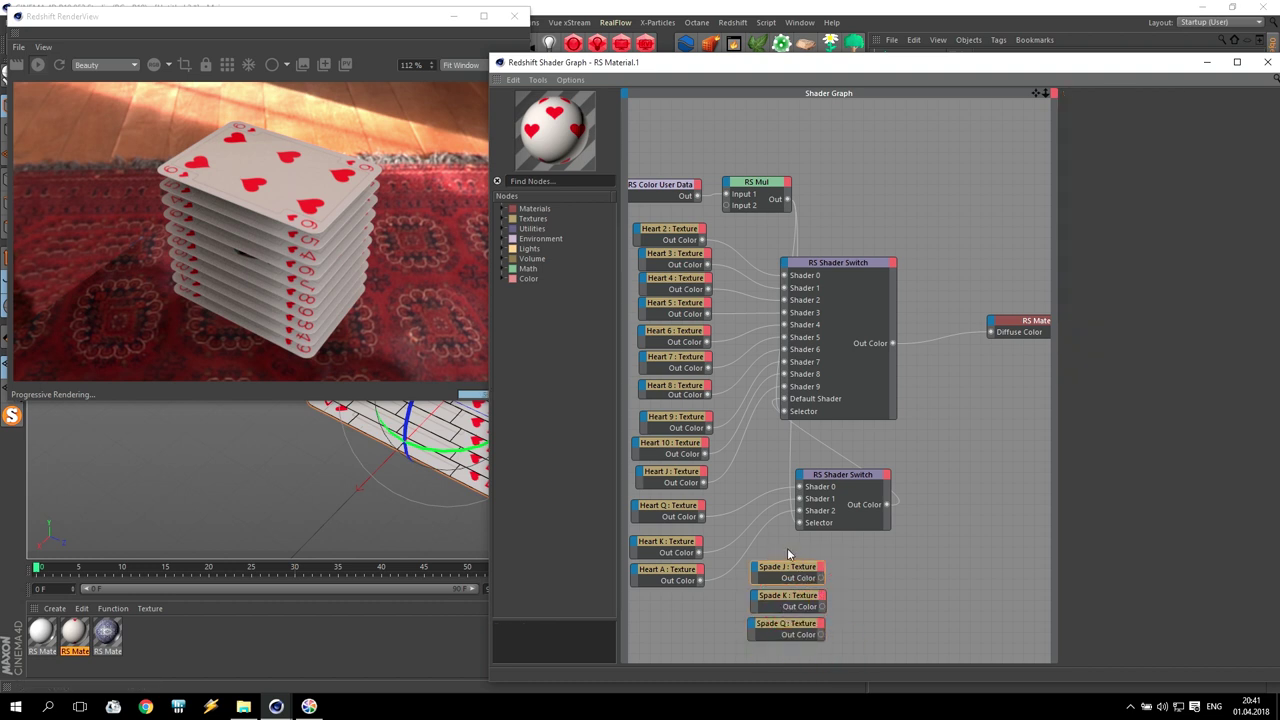
{"action": "left_click", "coordinate": [807, 599]}
{"action": "left_click_drag", "start_coordinate": [786, 579], "coordinate": [756, 605]}
{"action": "scroll", "coordinate": [814, 570], "scroll_direction": "down", "scroll_amount": 2}
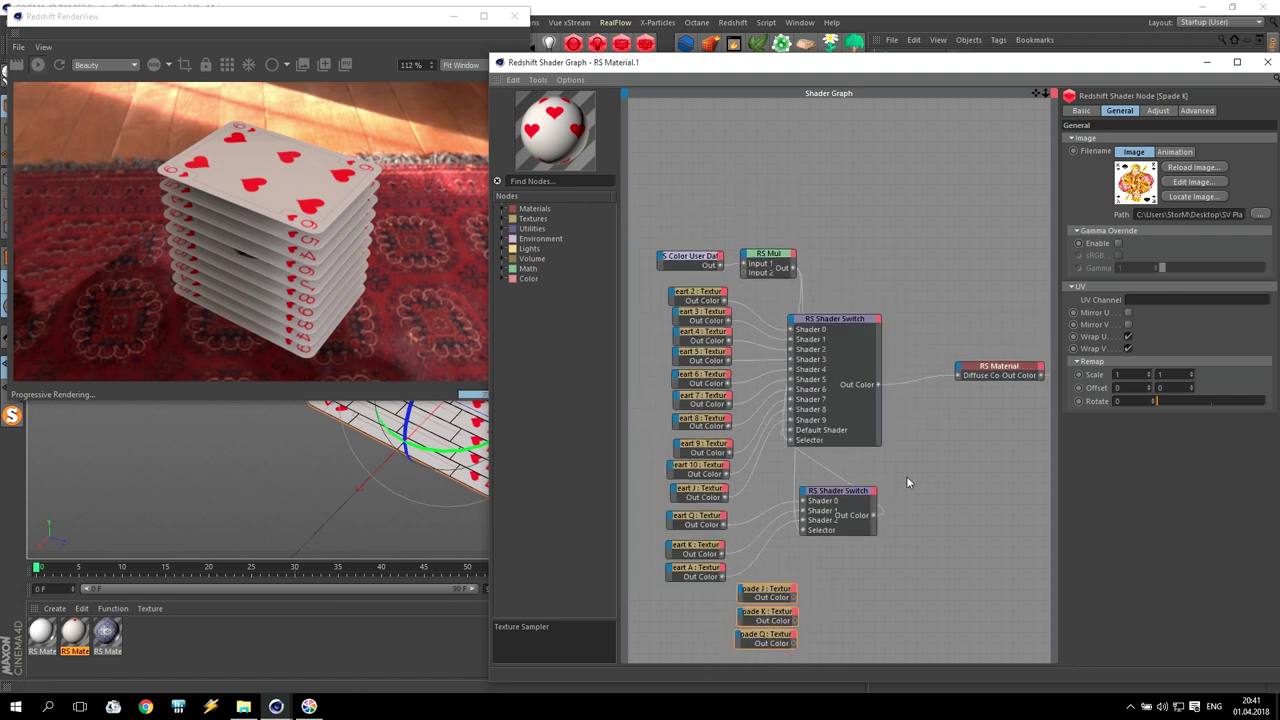
{"action": "left_click_drag", "start_coordinate": [1039, 95], "coordinate": [1011, 0]}
{"action": "scroll", "coordinate": [775, 416], "scroll_direction": "up", "scroll_amount": 2}
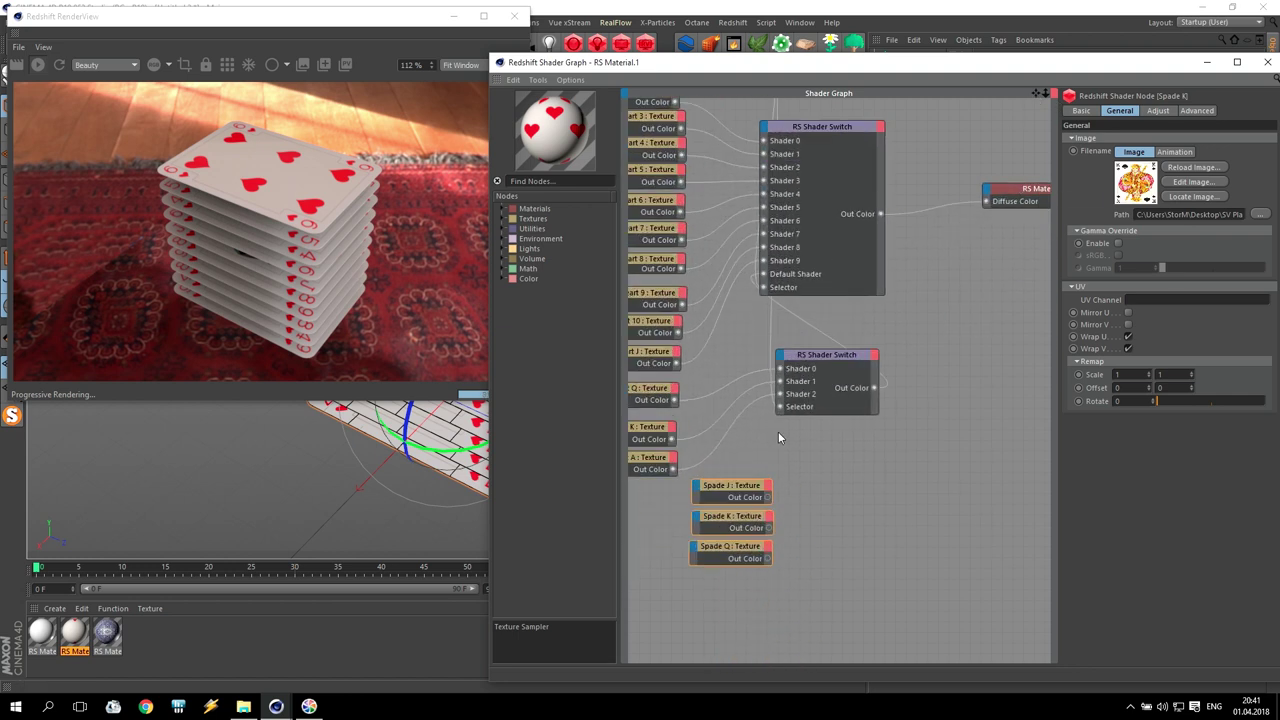
Step: Connect the Spade J, K and Q textures to the Shader 3, Shader 4 and Shader 5 inputs of the second Shader Switch
{"action": "left_click_drag", "start_coordinate": [767, 500], "coordinate": [800, 418]}
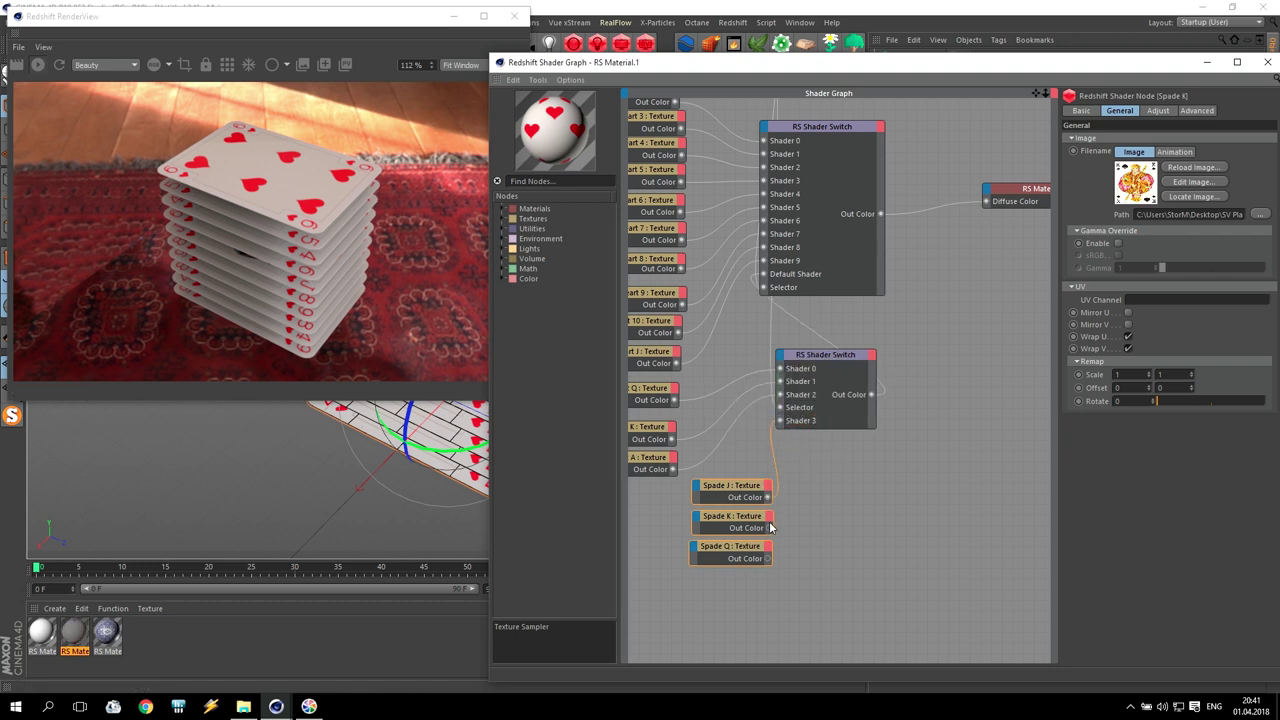
{"action": "left_click_drag", "start_coordinate": [780, 360], "coordinate": [814, 430]}
{"action": "left_click_drag", "start_coordinate": [767, 560], "coordinate": [815, 450]}
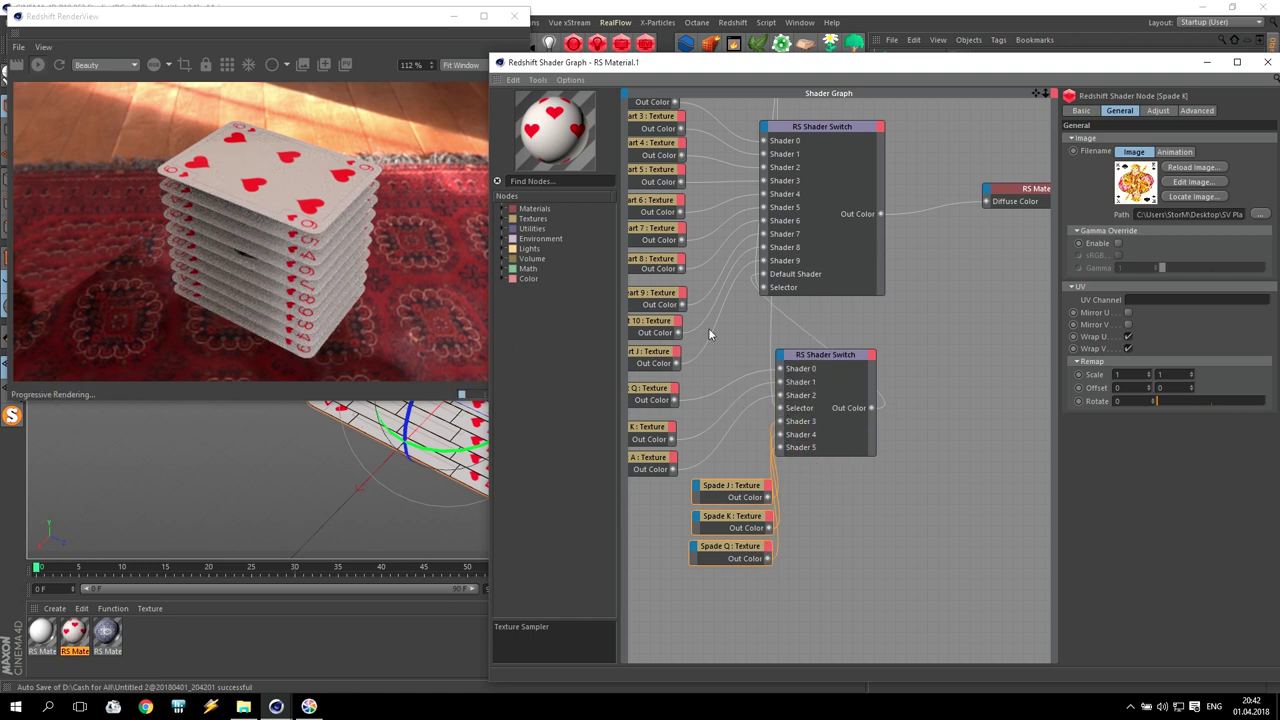
Step: Try Input 2 values of 20, 30, 25 and 28 on the RS Mul node
{"action": "left_click_drag", "start_coordinate": [1036, 93], "coordinate": [1071, 224]}
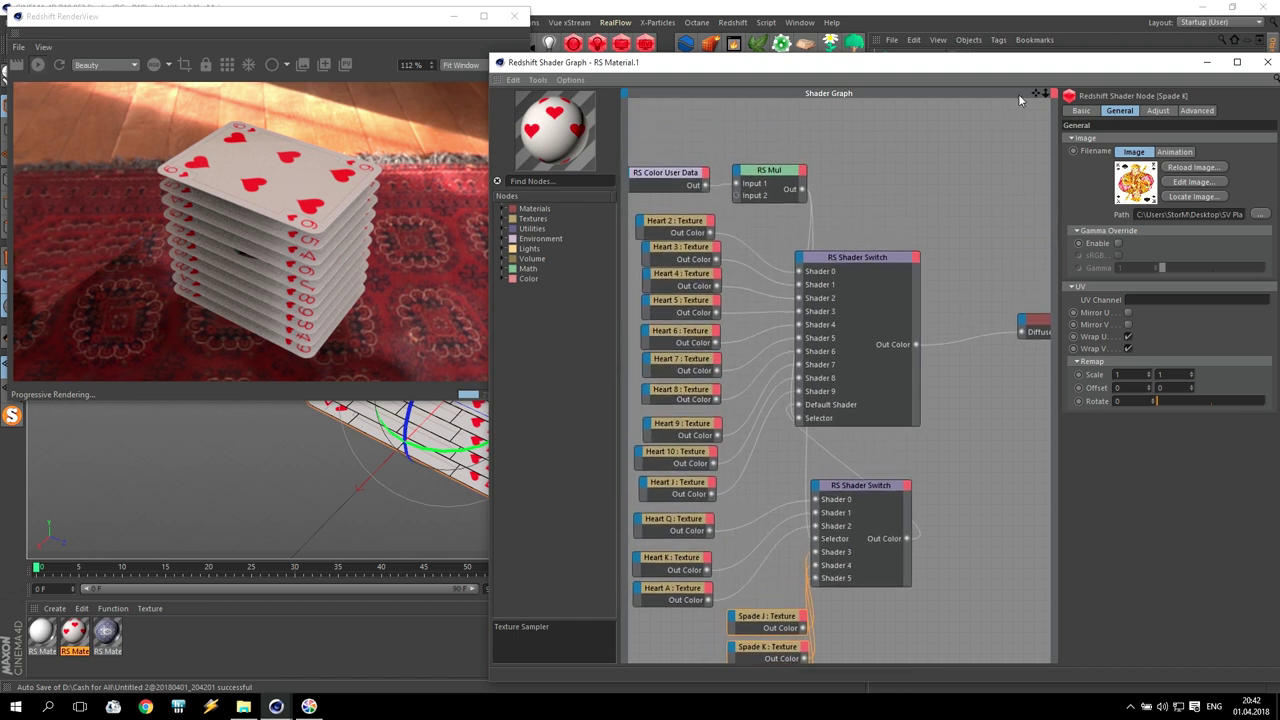
{"action": "left_click", "coordinate": [768, 170]}
{"action": "left_click_drag", "start_coordinate": [1132, 151], "coordinate": [1041, 154]}
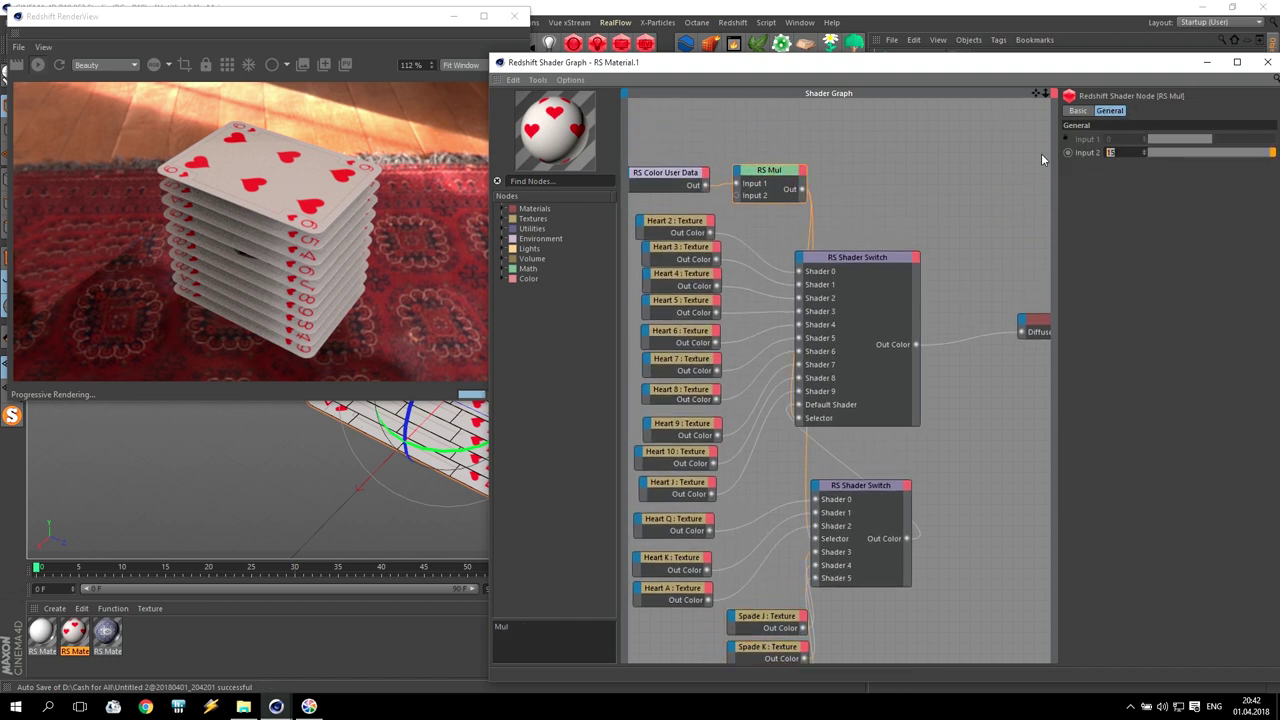
{"action": "type", "text": "20"}
{"action": "key", "text": "Return"}
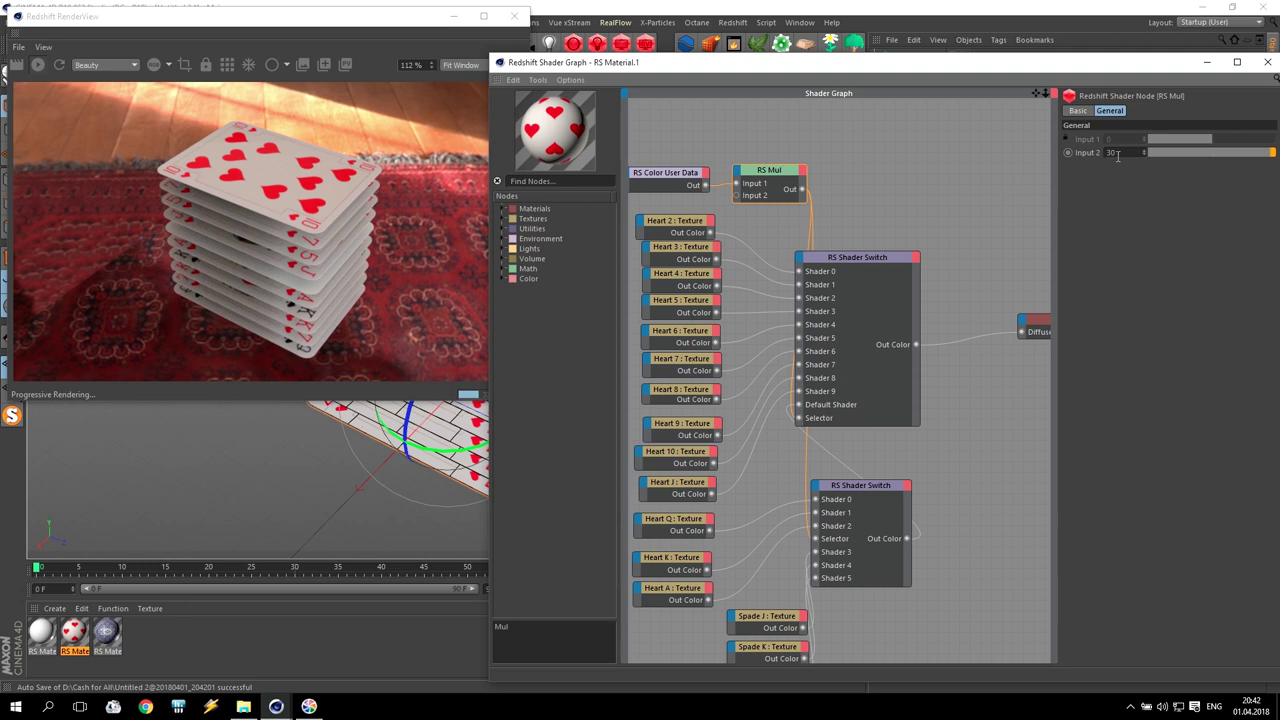
{"action": "type", "text": "25"}
{"action": "key", "text": "Return"}
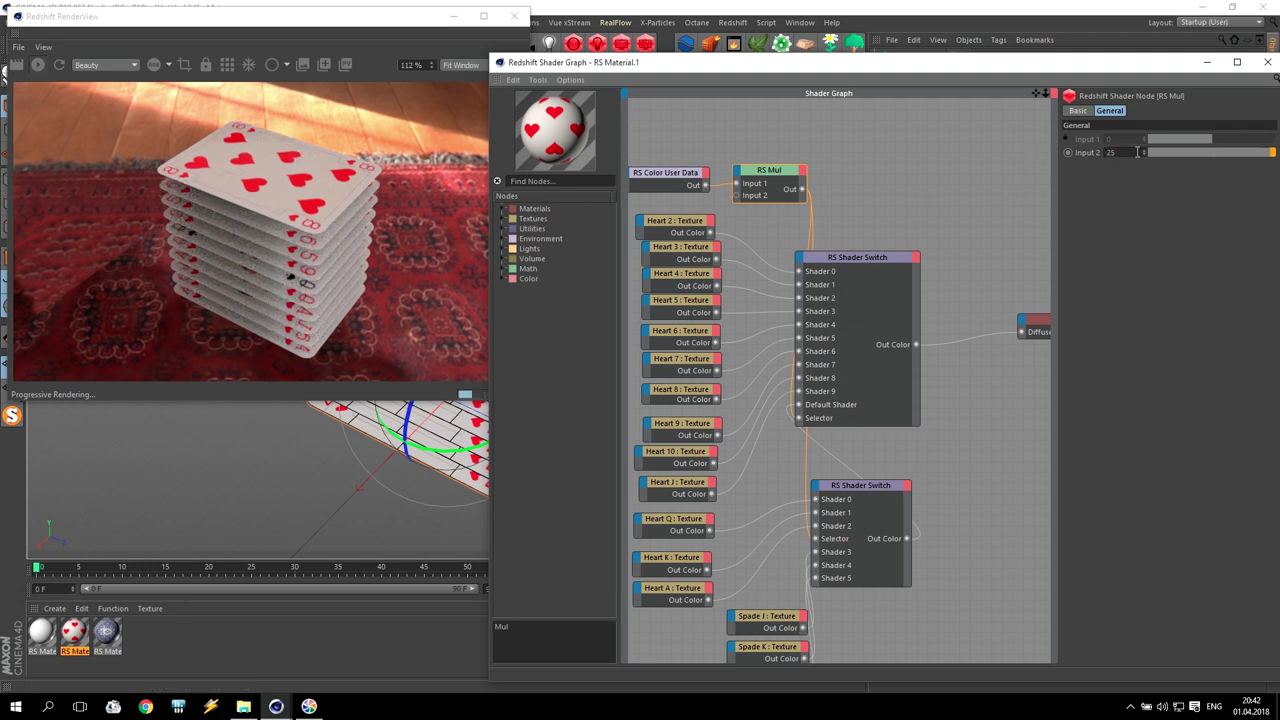
{"action": "type", "text": "28"}
{"action": "key", "text": "Return"}
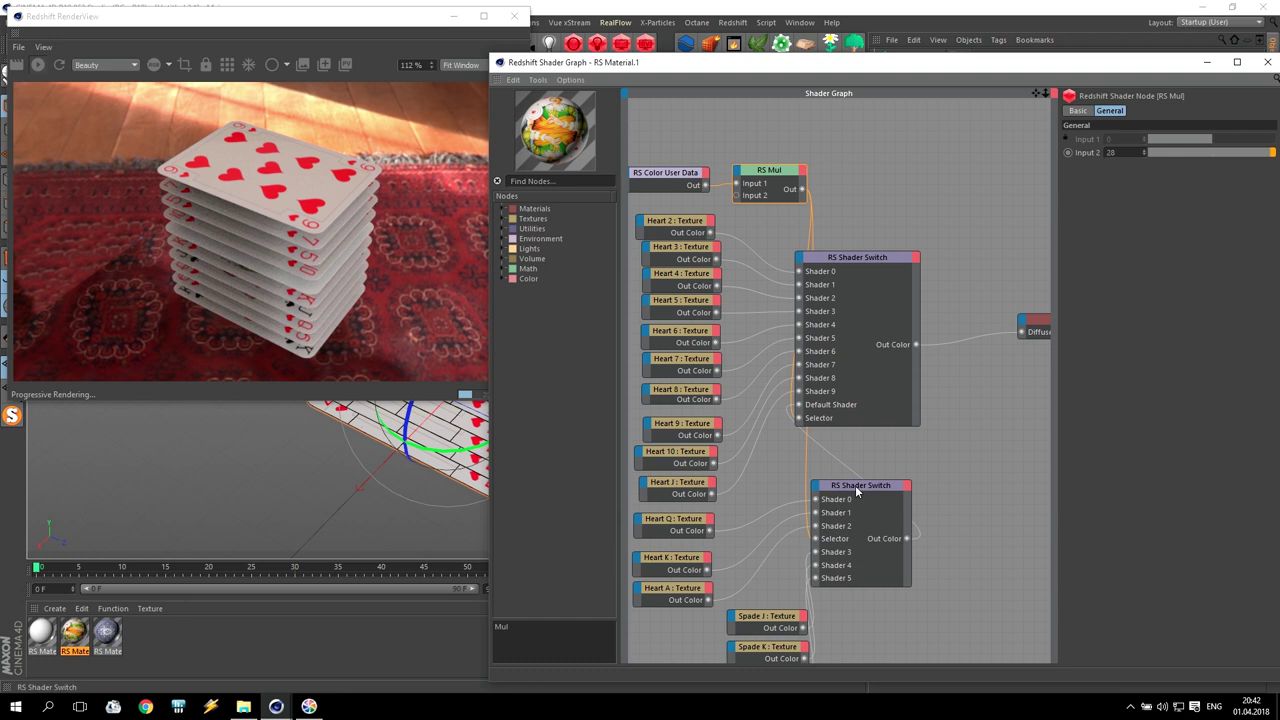
Step: Set the second Shader Switch's Shader 6 Color to green with hue 130° and 100% saturation
{"action": "left_click_drag", "start_coordinate": [1036, 95], "coordinate": [1035, 88]}
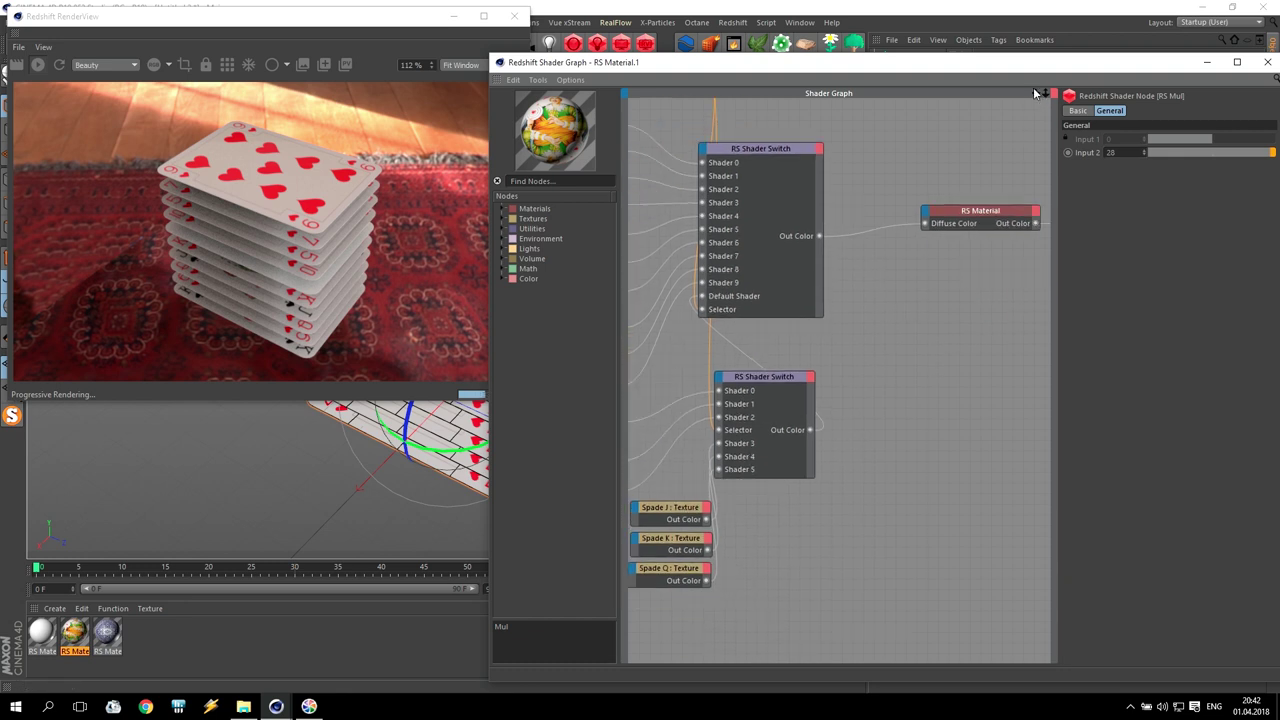
{"action": "double_click", "coordinate": [768, 376]}
{"action": "left_click", "coordinate": [768, 376]}
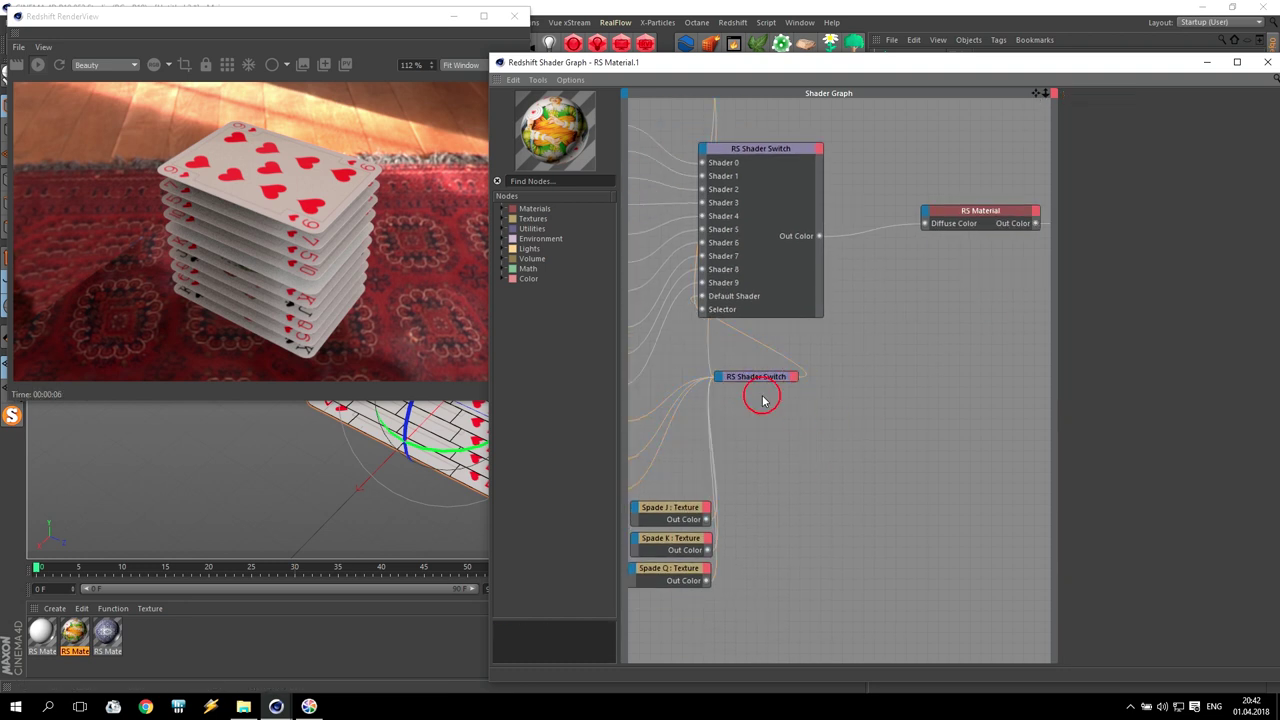
{"action": "double_click", "coordinate": [751, 380]}
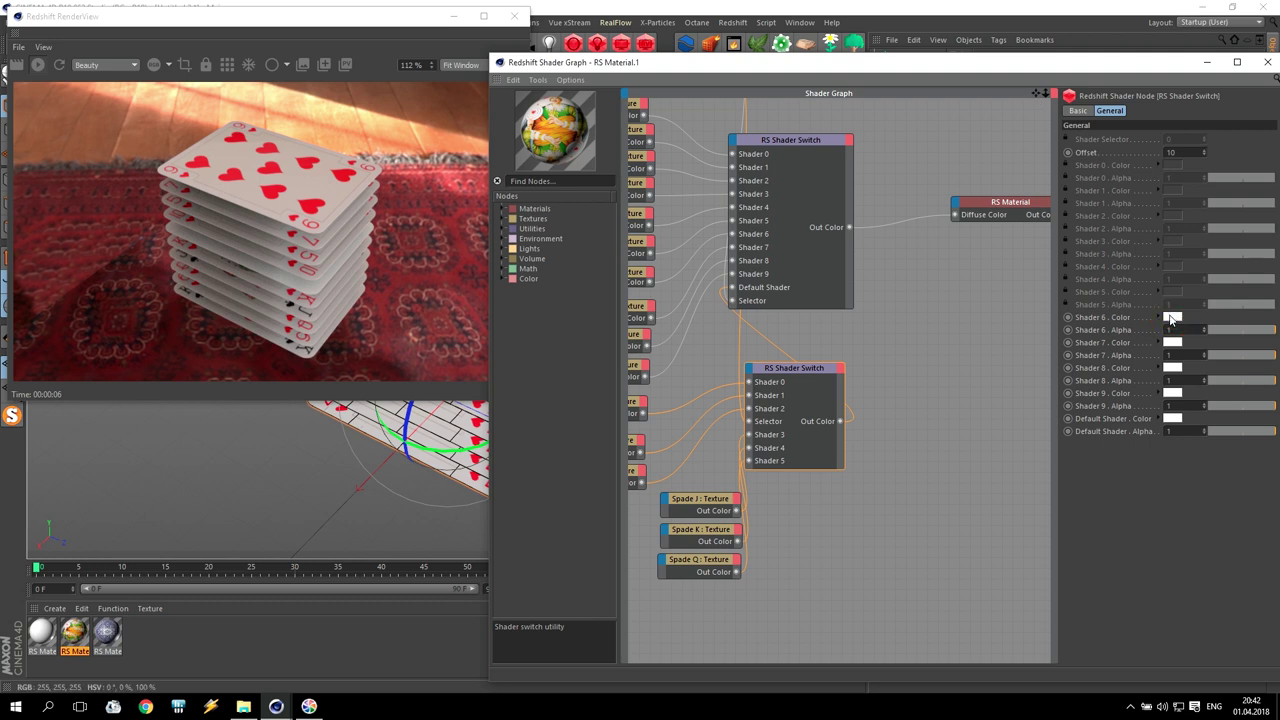
{"action": "left_click", "coordinate": [1172, 317]}
{"action": "left_click", "coordinate": [1173, 315]}
{"action": "left_click_drag", "start_coordinate": [1176, 328], "coordinate": [1269, 329]}
{"action": "left_click", "coordinate": [1141, 362]}
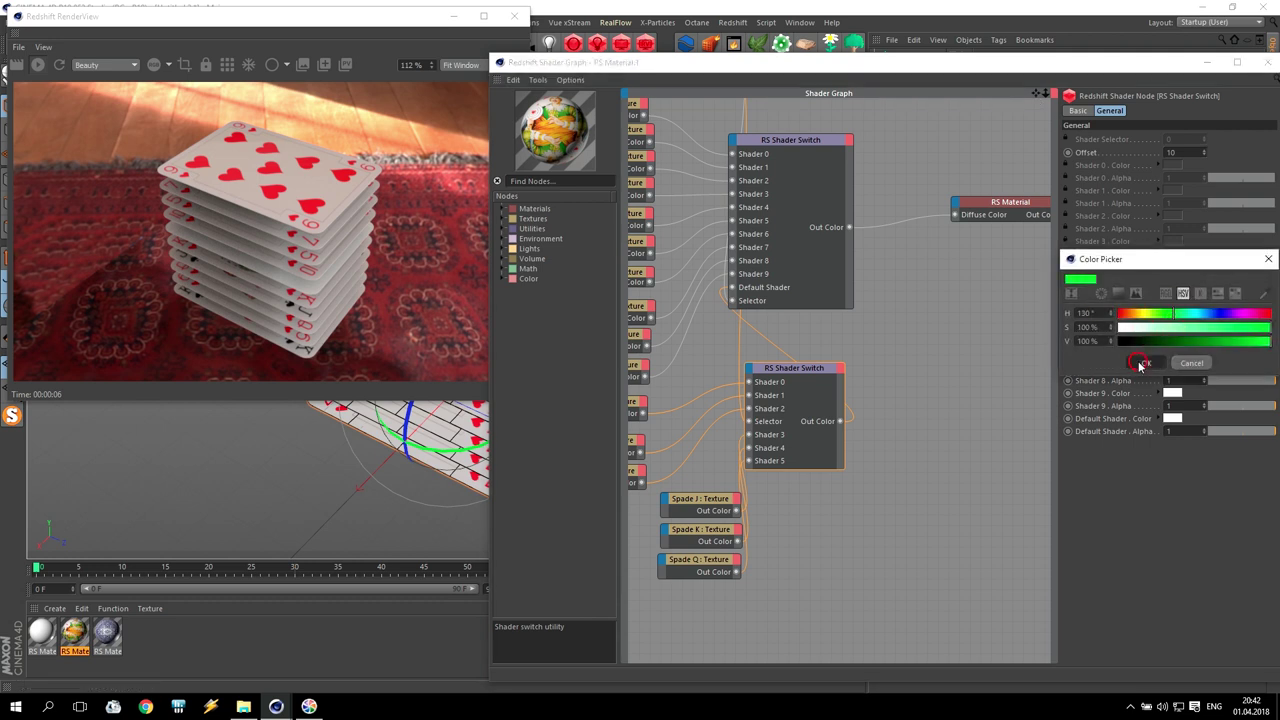
Step: Set the second Shader Switch's Shader 7 Color to blue (hue 241°) and its Default Shader Color to yellow (hue 58°)
{"action": "left_click", "coordinate": [1172, 342]}
{"action": "left_click", "coordinate": [1220, 337]}
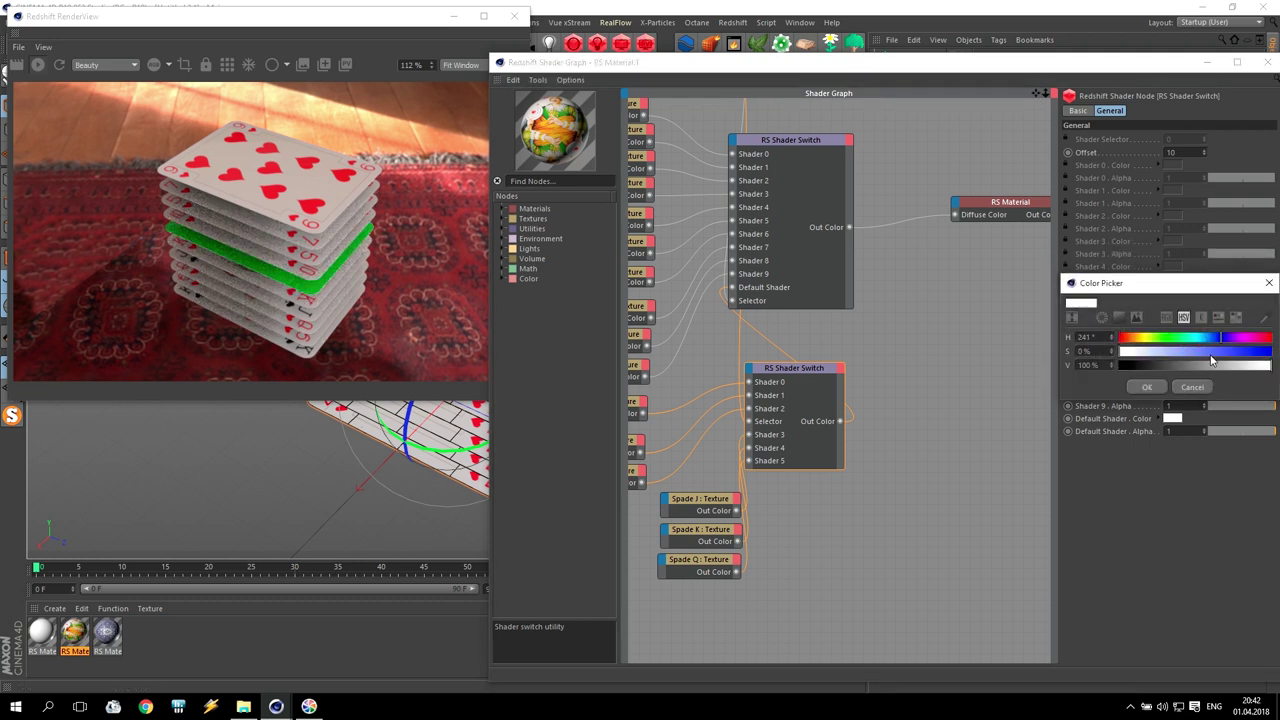
{"action": "left_click", "coordinate": [1270, 351]}
{"action": "left_click", "coordinate": [1146, 387]}
{"action": "left_click", "coordinate": [1172, 368]}
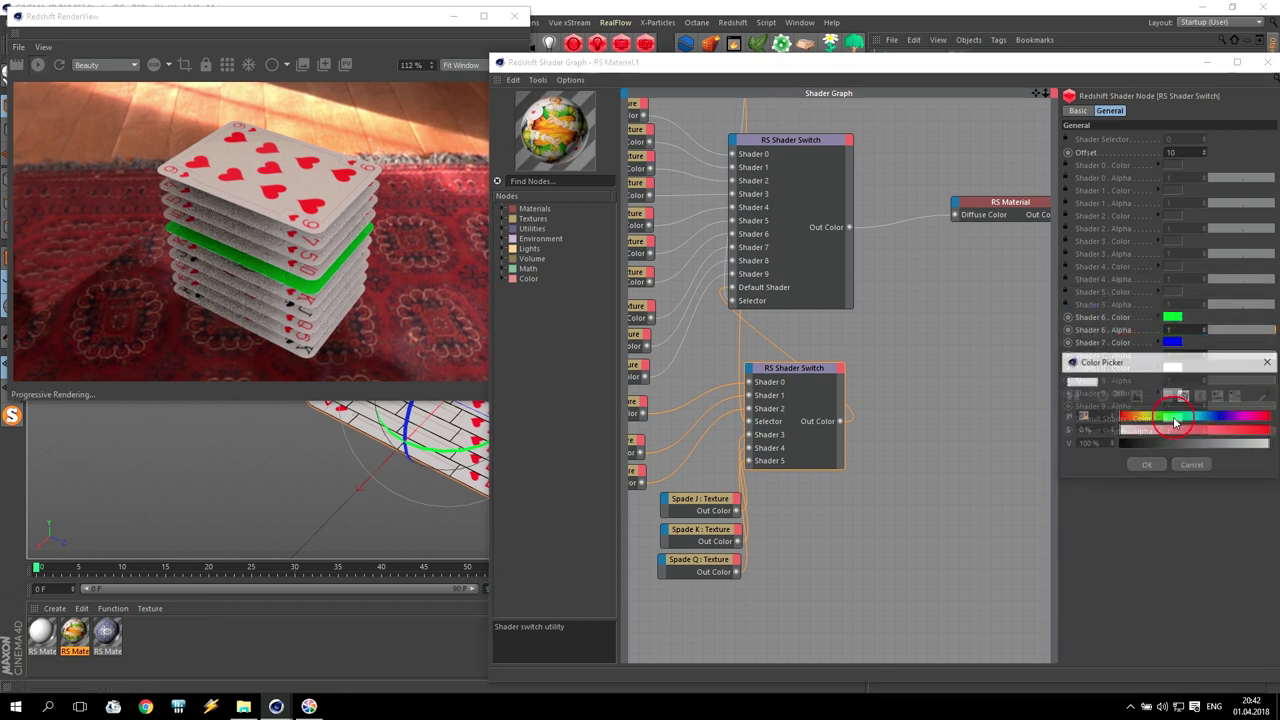
{"action": "left_click_drag", "start_coordinate": [1134, 418], "coordinate": [1146, 419]}
{"action": "left_click", "coordinate": [1271, 430]}
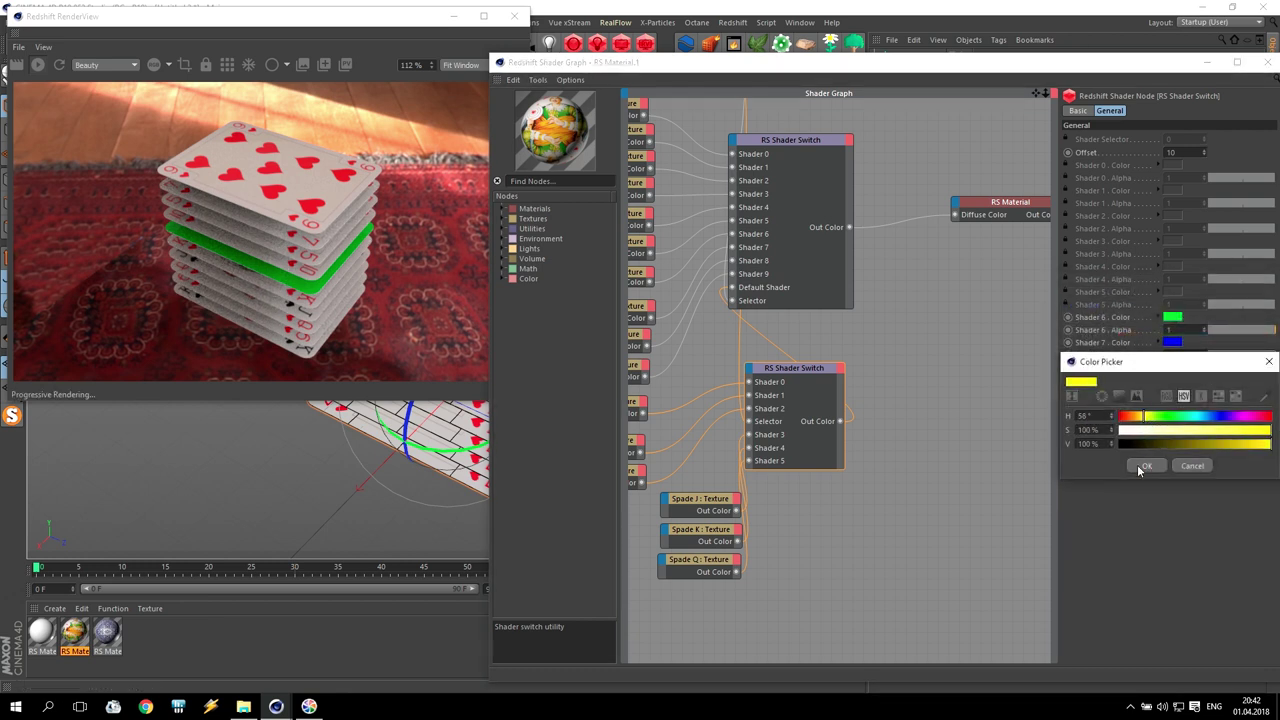
{"action": "left_click", "coordinate": [1143, 466]}
Step: Set the second Shader Switch's Shader 9 Color to magenta (hue 310°) and its Shader 8 Color to red (hue 360°)
{"action": "left_click", "coordinate": [1172, 393]}
{"action": "left_click", "coordinate": [1249, 395]}
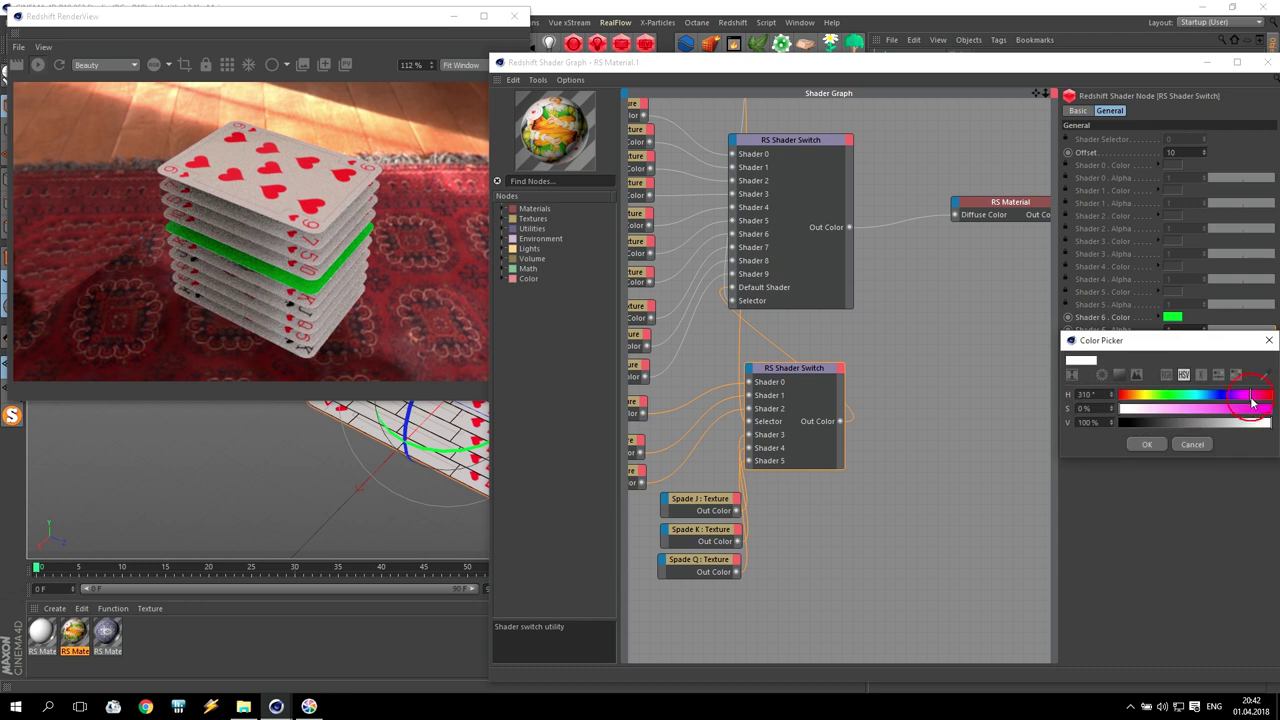
{"action": "left_click", "coordinate": [1269, 410]}
{"action": "left_click", "coordinate": [1147, 444]}
{"action": "left_click", "coordinate": [1172, 418]}
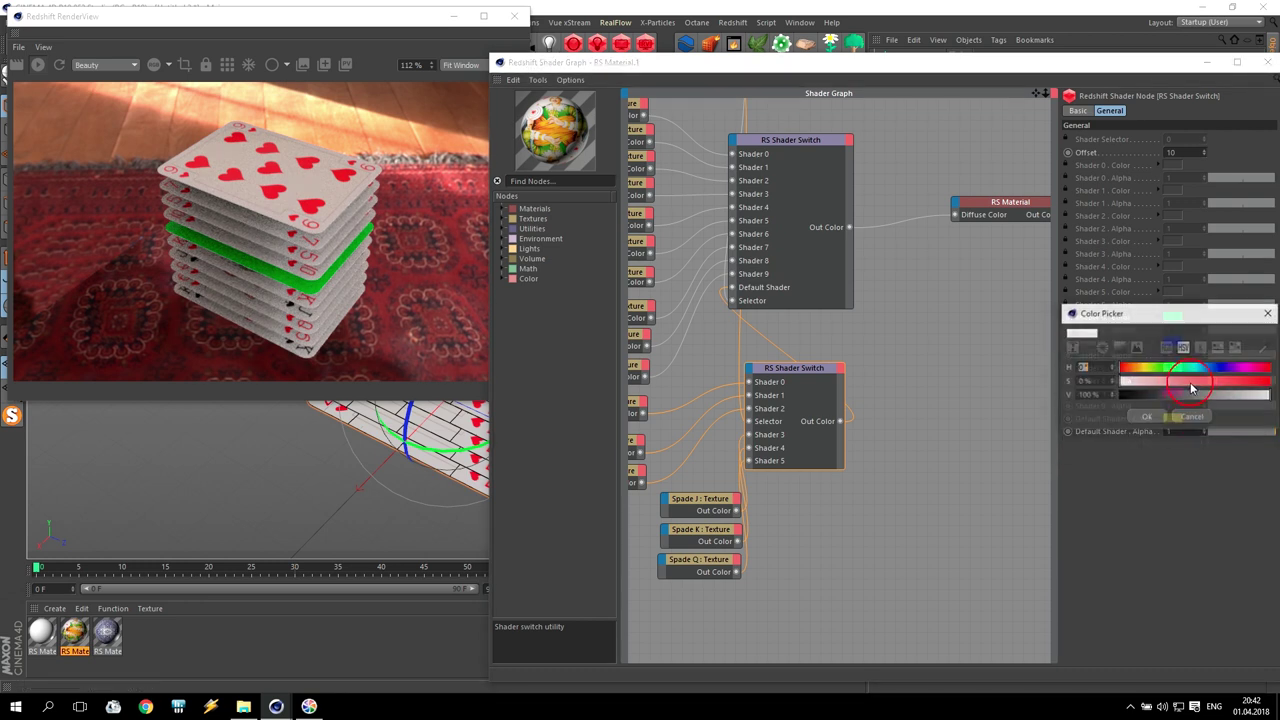
{"action": "left_click", "coordinate": [1272, 370]}
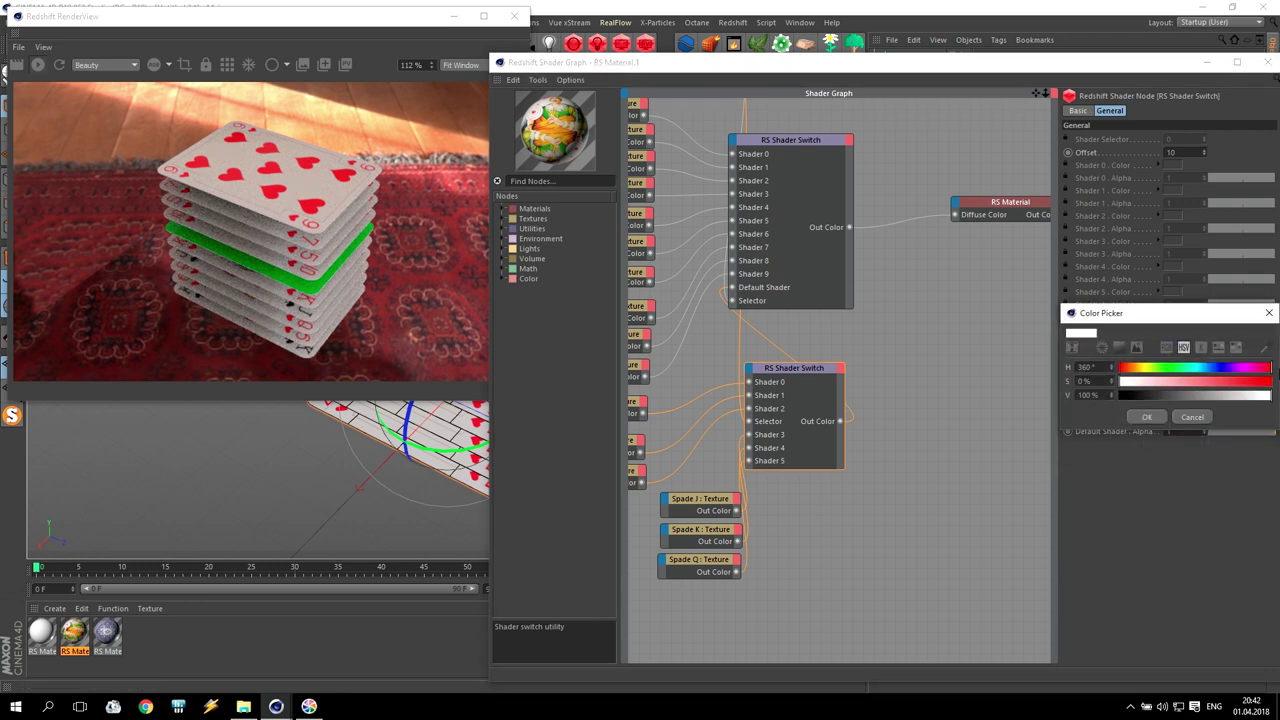
{"action": "left_click", "coordinate": [1147, 418]}
{"action": "left_click", "coordinate": [1176, 368]}
{"action": "left_click", "coordinate": [1227, 386]}
{"action": "left_click_drag", "start_coordinate": [1227, 386], "coordinate": [1270, 385]}
{"action": "left_click", "coordinate": [1147, 419]}
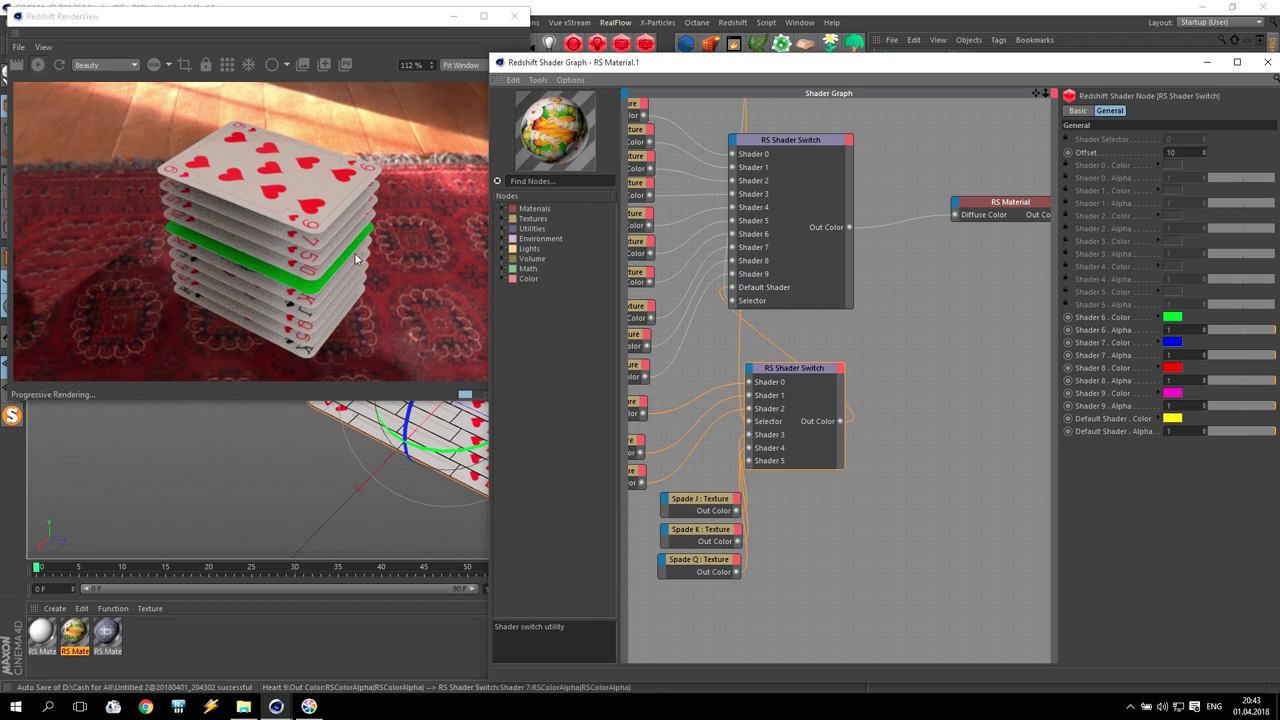
Step: Try 25 for the RS Mul node's Input 2 and settle on 26
{"action": "left_click_drag", "start_coordinate": [1035, 92], "coordinate": [1040, 230]}
{"action": "left_click", "coordinate": [706, 190]}
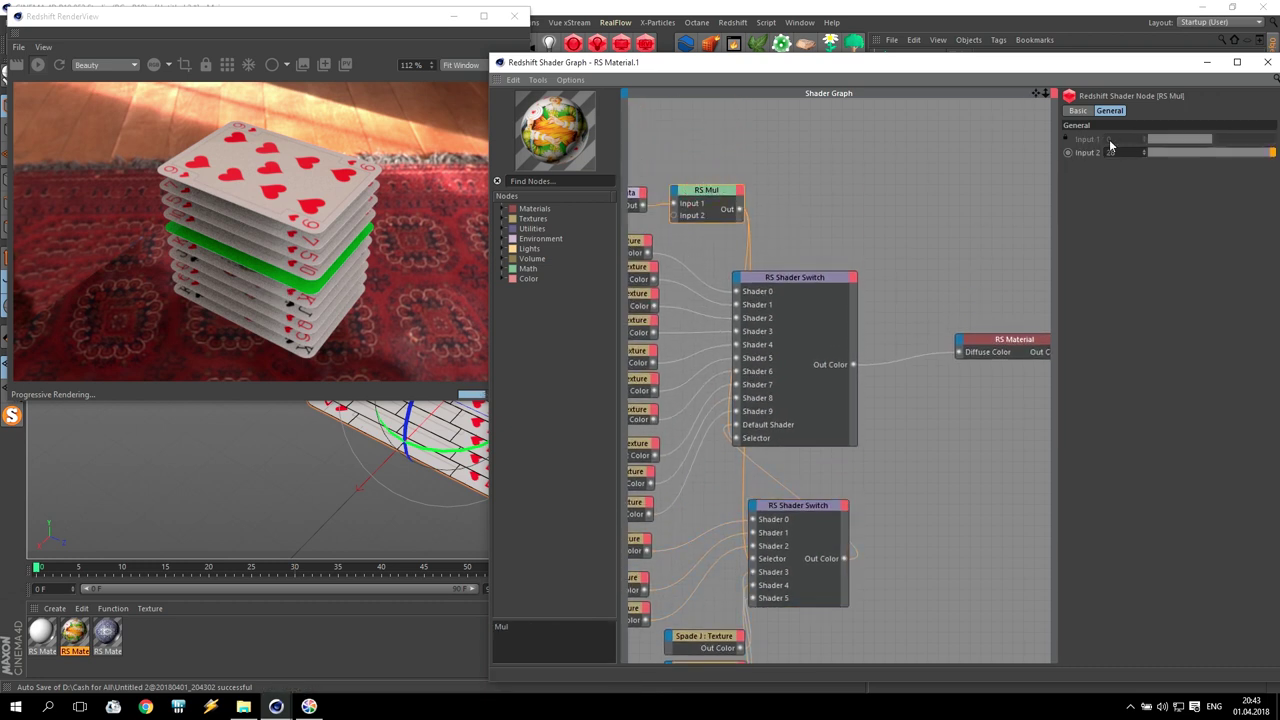
{"action": "left_click_drag", "start_coordinate": [1116, 153], "coordinate": [983, 156]}
{"action": "type", "text": "25"}
{"action": "key", "text": "Return"}
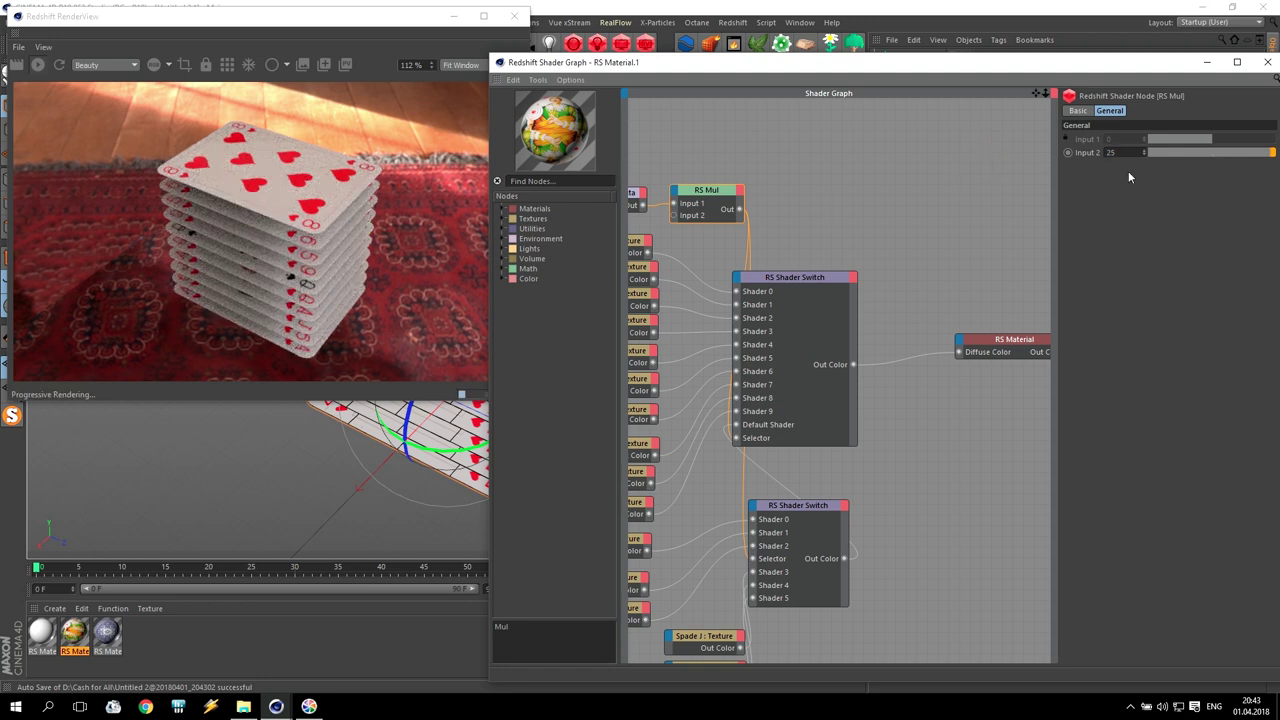
{"action": "type", "text": "26"}
{"action": "key", "text": "Return"}
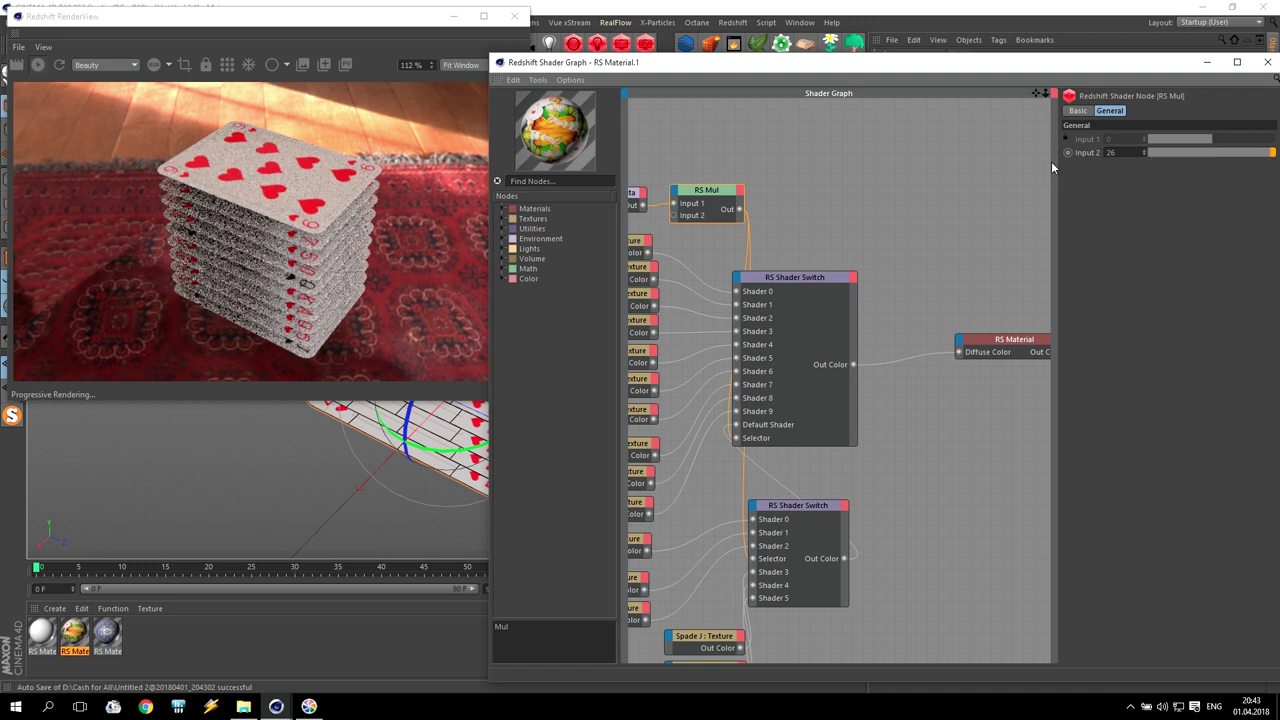
Step: Try 50 and 200 for the RS Mul node's Input 2
{"action": "double_click", "coordinate": [1106, 153]}
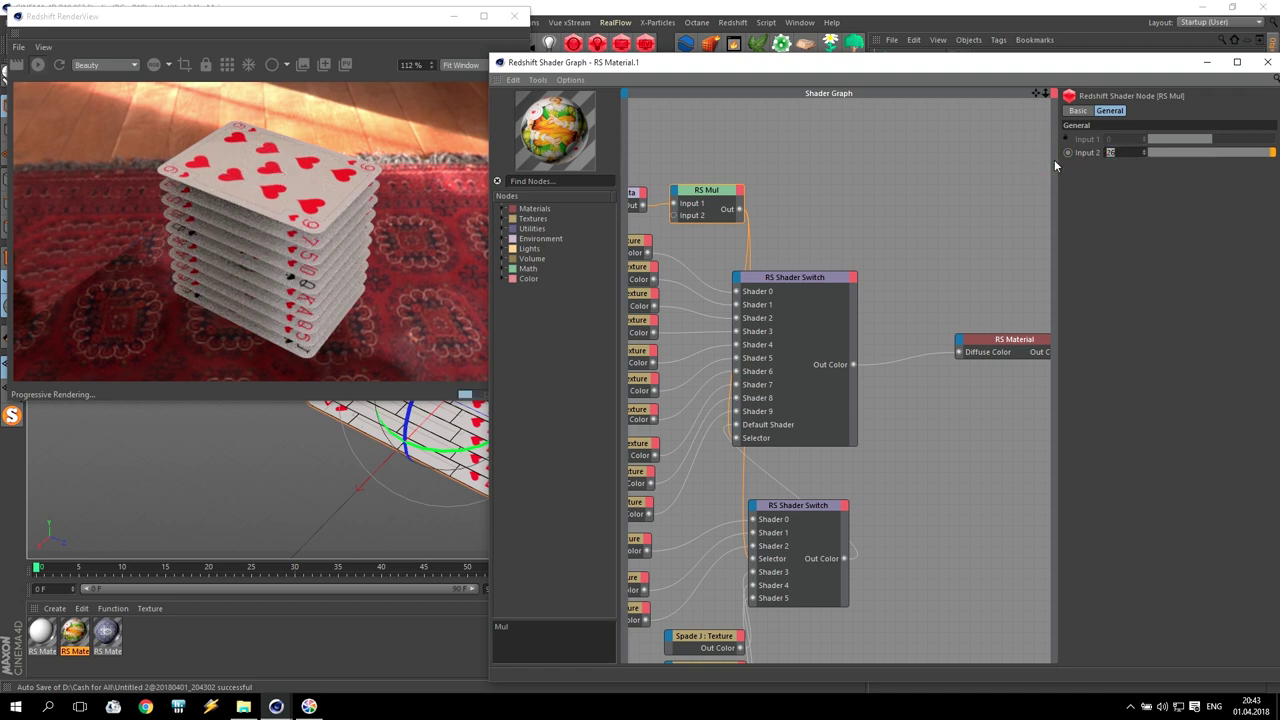
{"action": "key", "text": "Return"}
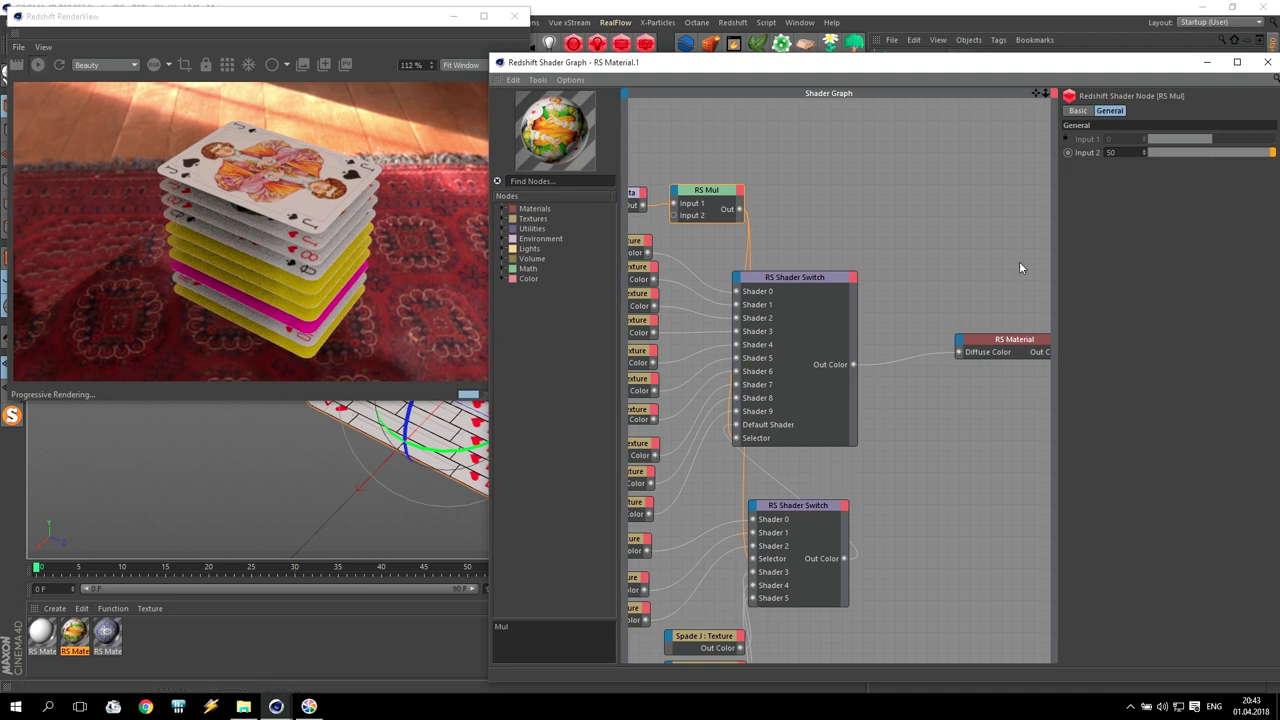
{"action": "left_click_drag", "start_coordinate": [1129, 154], "coordinate": [1042, 161]}
{"action": "type", "text": "200"}
{"action": "key", "text": "Return"}
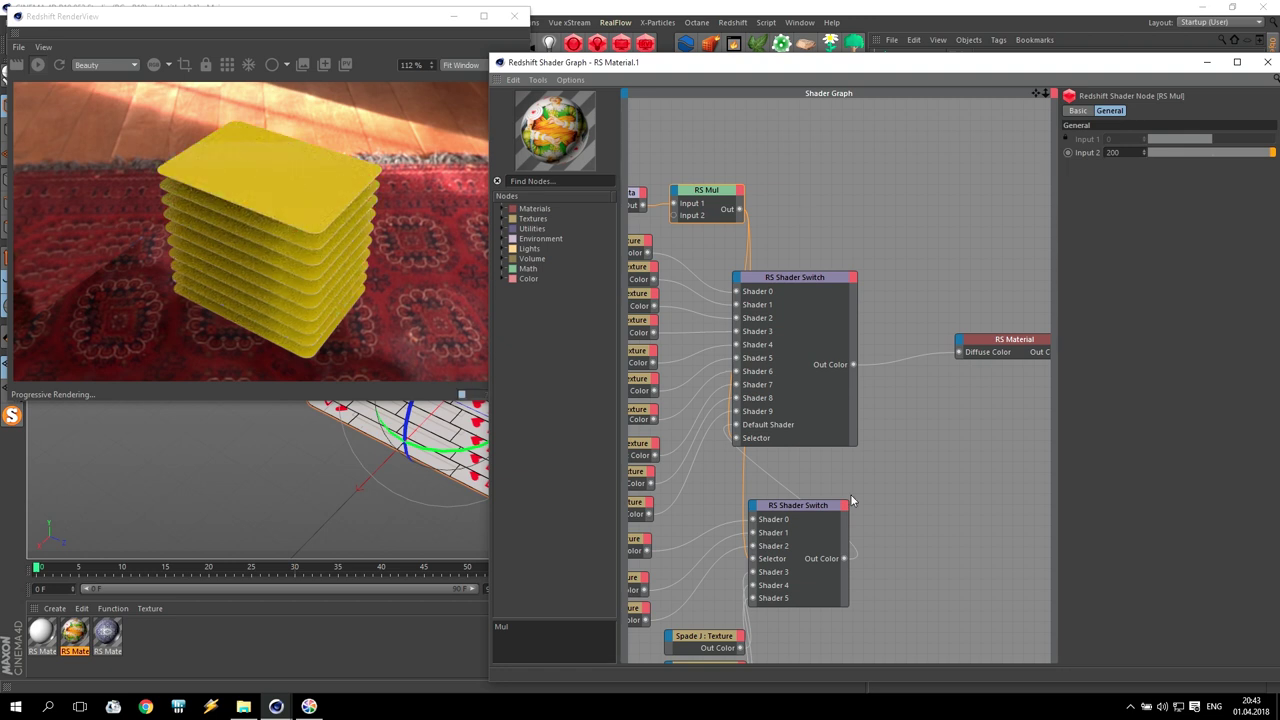
Step: Connect the Heart 2, Heart 3 and Heart 4 textures to the second Shader Switch's Shader 6, Shader 7 and Shader 8 inputs
{"action": "double_click", "coordinate": [845, 505]}
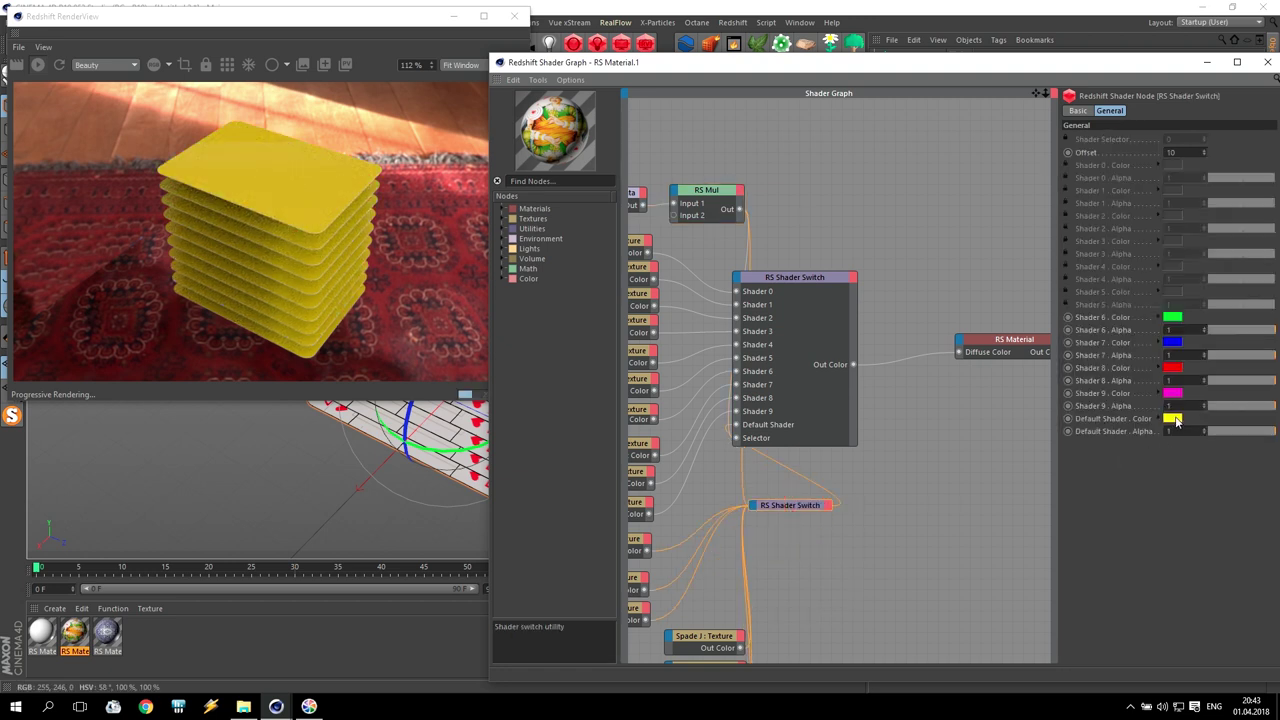
{"action": "double_click", "coordinate": [792, 505]}
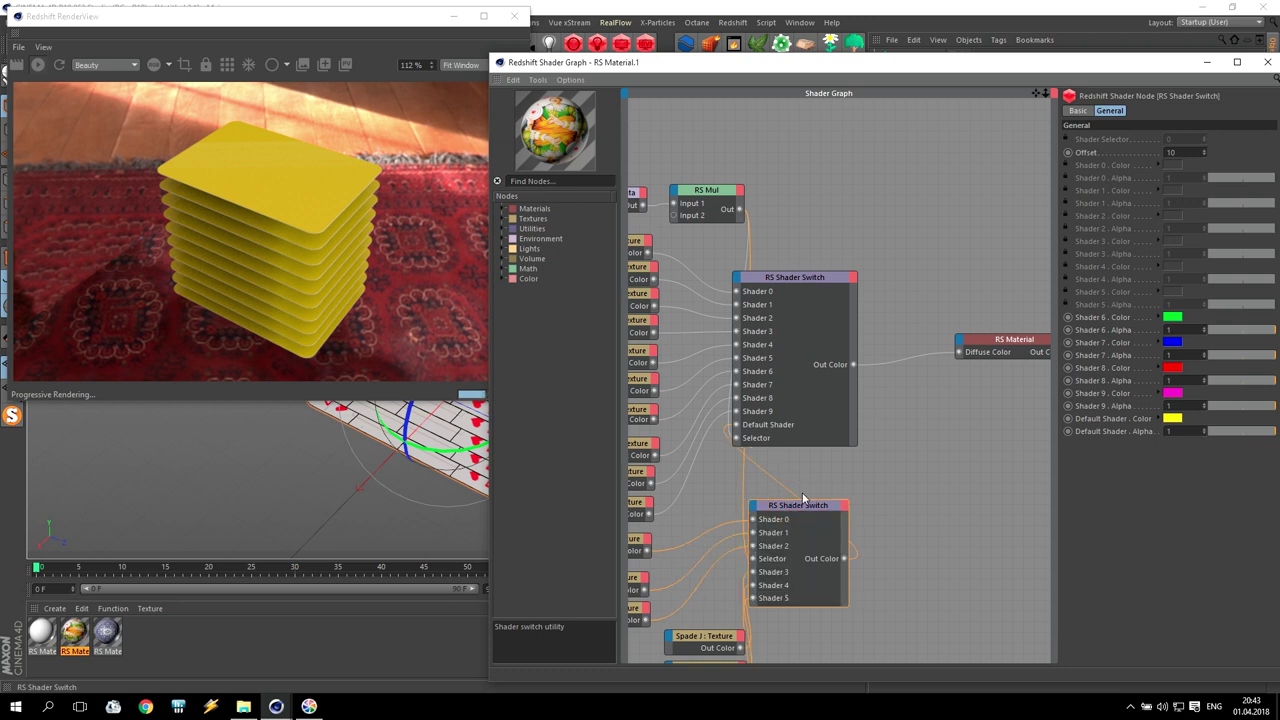
{"action": "left_click_drag", "start_coordinate": [1038, 92], "coordinate": [1132, 0]}
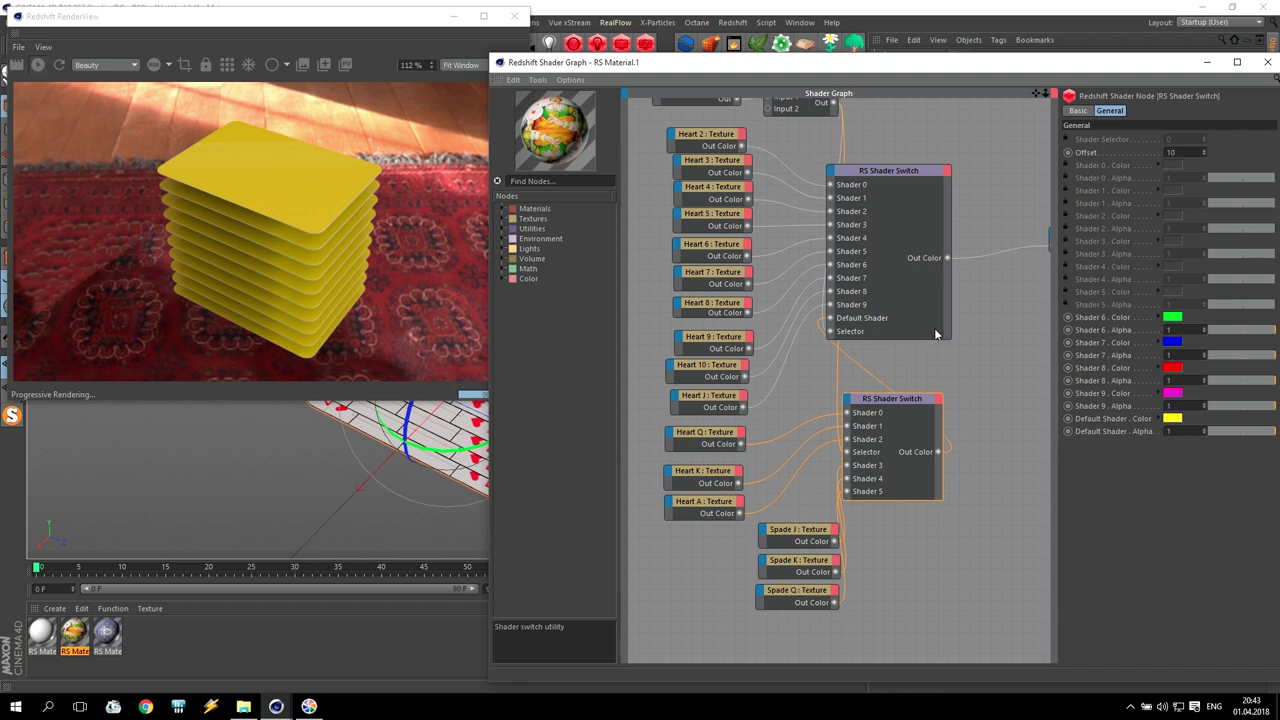
{"action": "left_click_drag", "start_coordinate": [748, 172], "coordinate": [848, 404]}
{"action": "left_click_drag", "start_coordinate": [879, 461], "coordinate": [890, 502]}
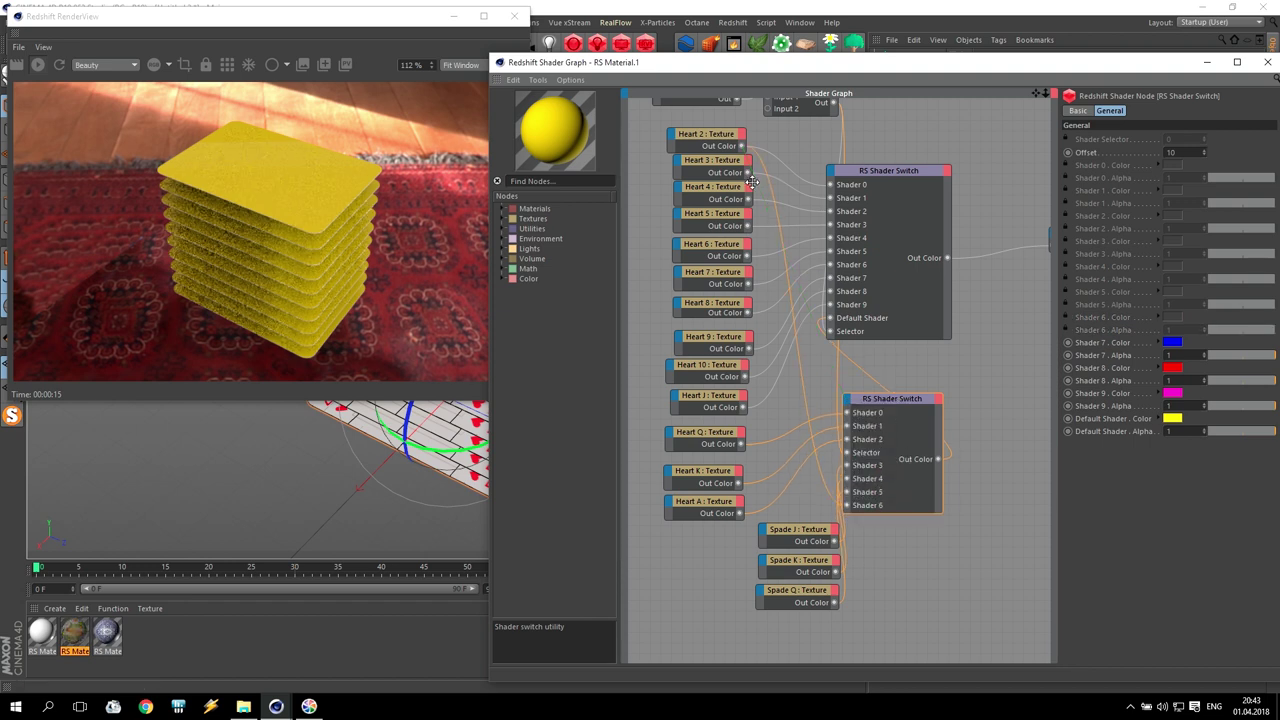
{"action": "left_click_drag", "start_coordinate": [848, 404], "coordinate": [862, 518]}
{"action": "left_click_drag", "start_coordinate": [750, 203], "coordinate": [884, 526]}
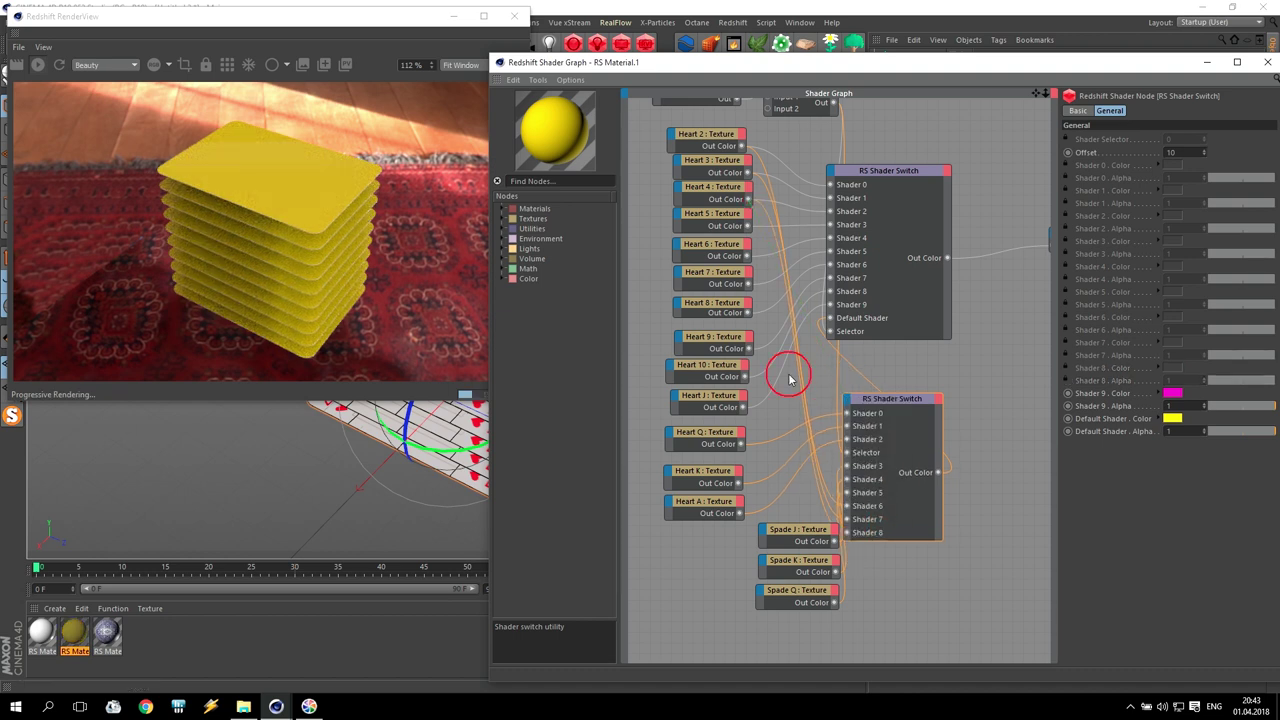
Step: Connect the Heart 8 texture to the second Shader Switch's Shader 9 and the Heart K texture to its Default Shader
{"action": "left_click_drag", "start_coordinate": [748, 312], "coordinate": [847, 403]}
{"action": "left_click", "coordinate": [895, 540]}
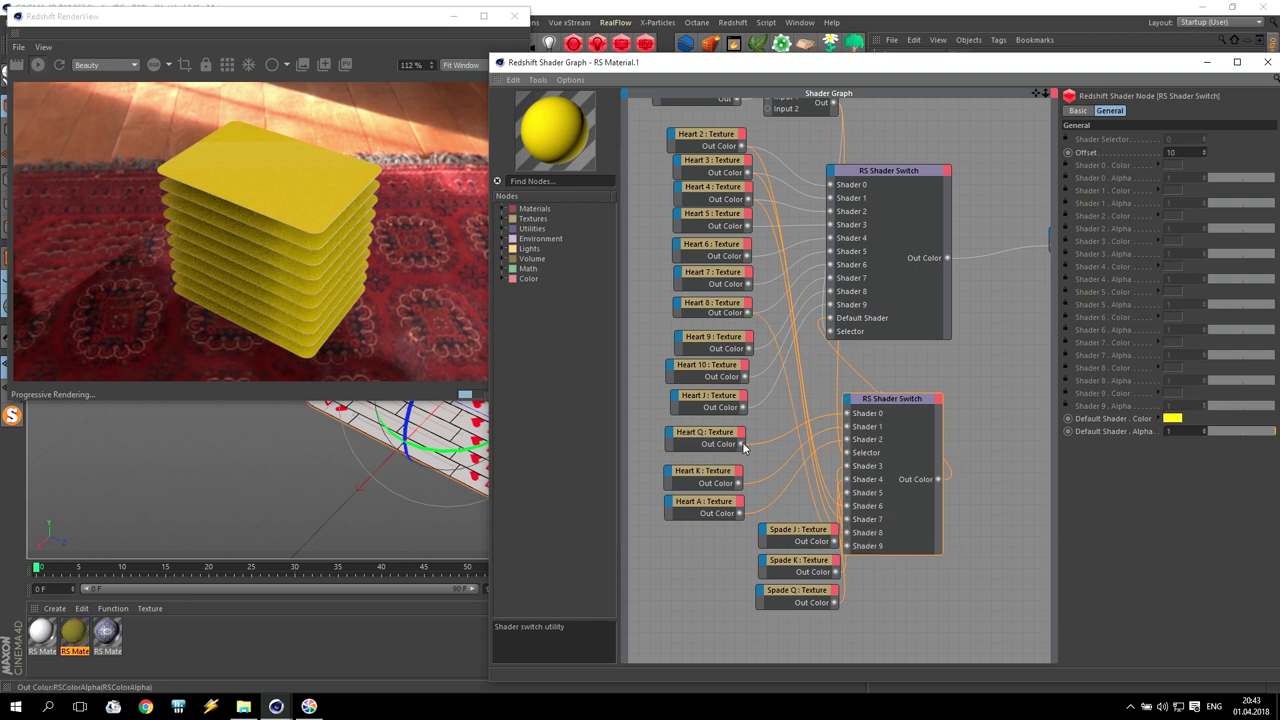
{"action": "left_click_drag", "start_coordinate": [738, 483], "coordinate": [847, 405]}
{"action": "left_click", "coordinate": [876, 553]}
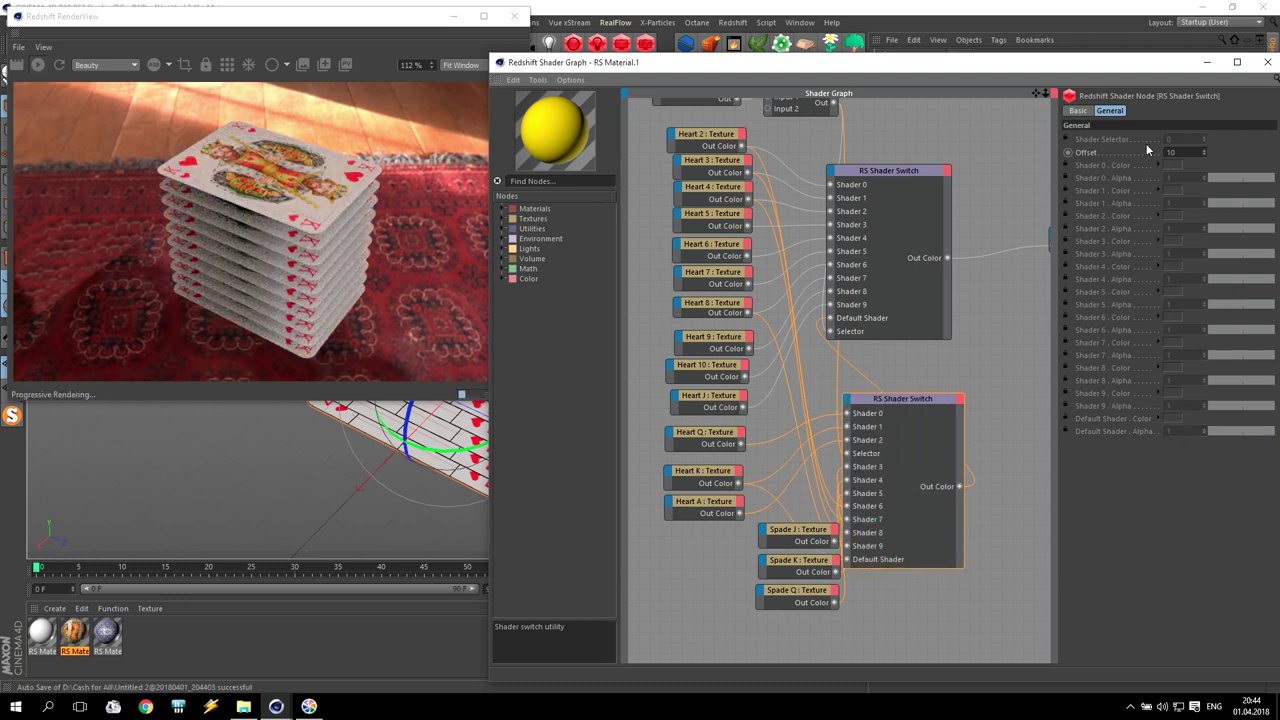
Step: Set the RS Mul node's Input 2 to 50, followed by 40
{"action": "left_click_drag", "start_coordinate": [1036, 93], "coordinate": [1042, 134]}
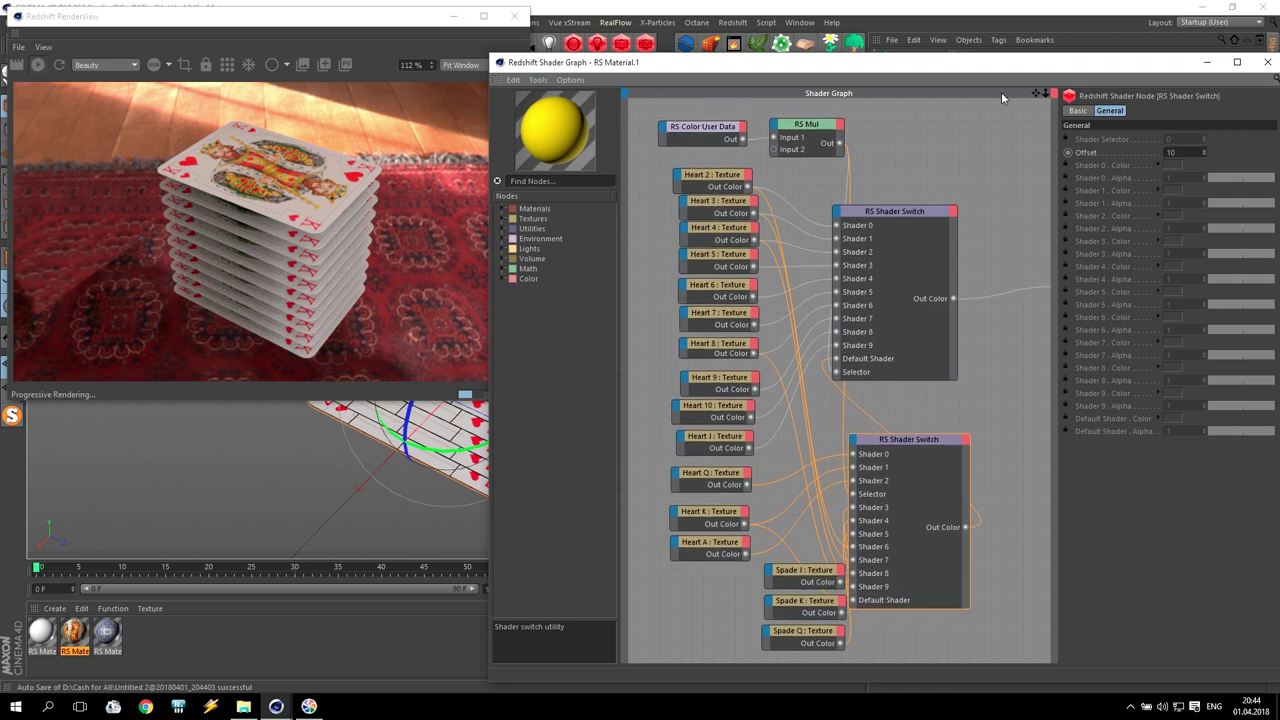
{"action": "left_click", "coordinate": [806, 124]}
{"action": "type", "text": "50"}
{"action": "key", "text": "Return"}
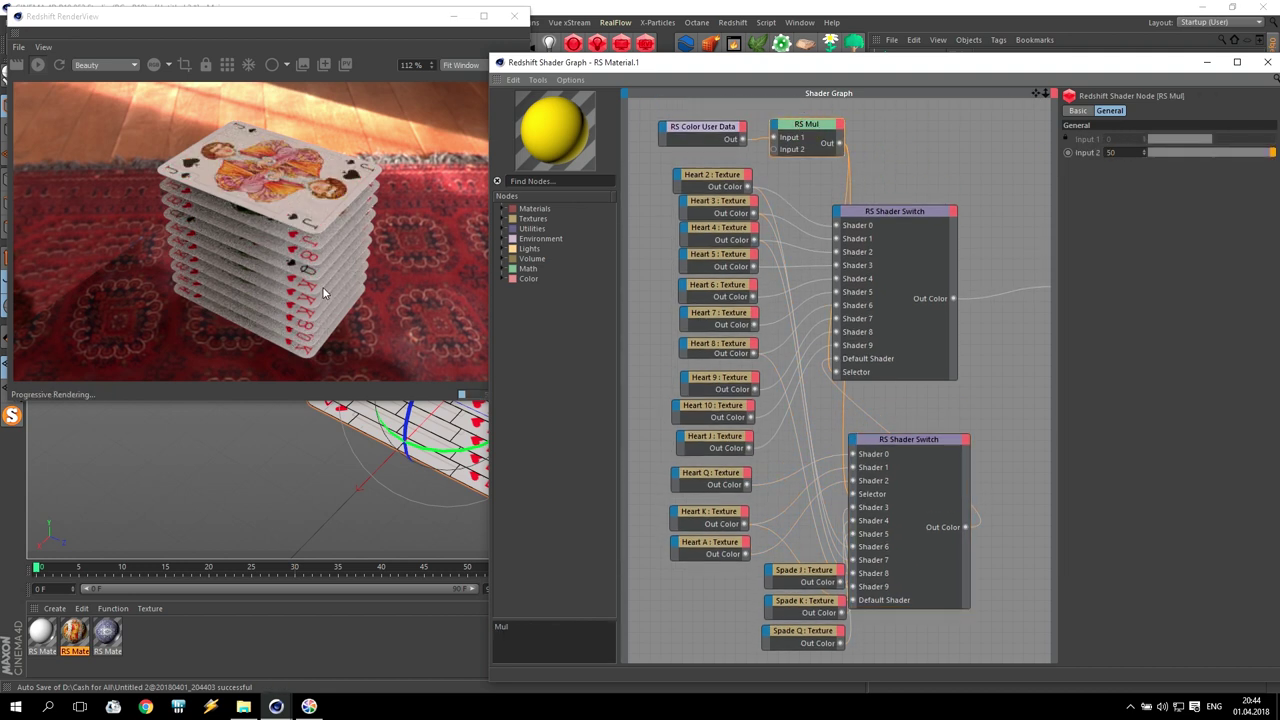
{"action": "type", "text": "40"}
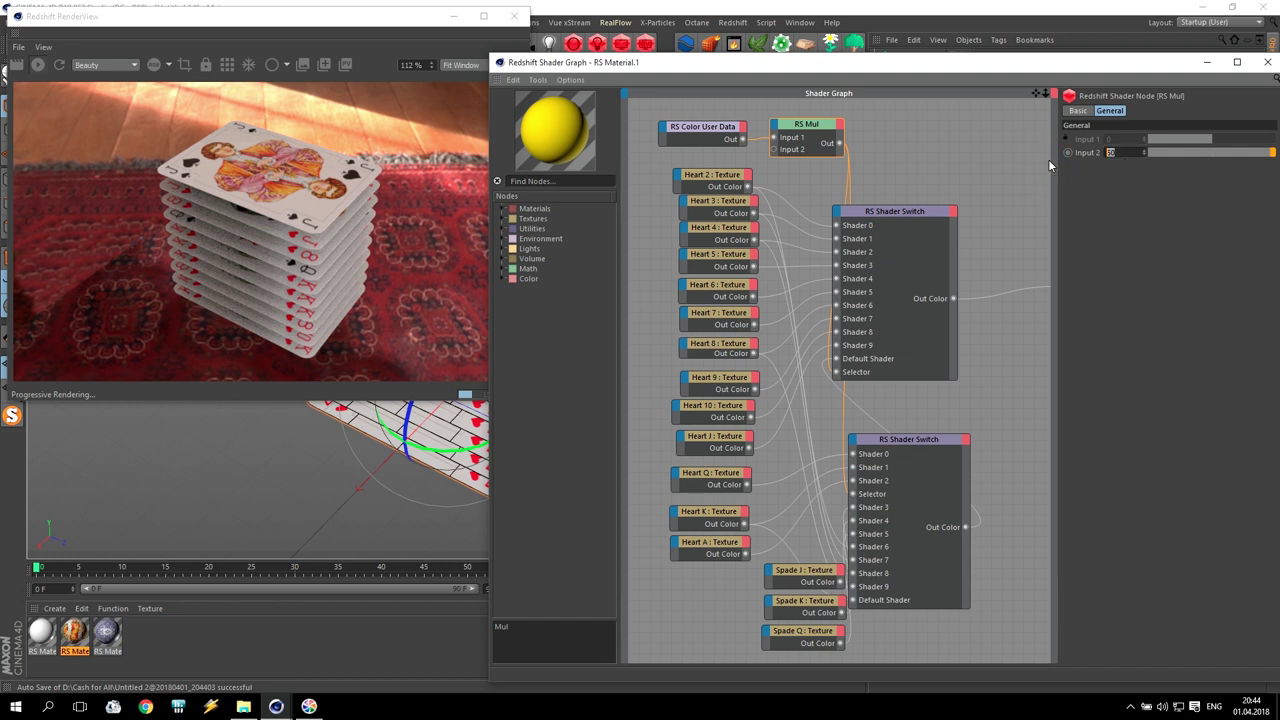
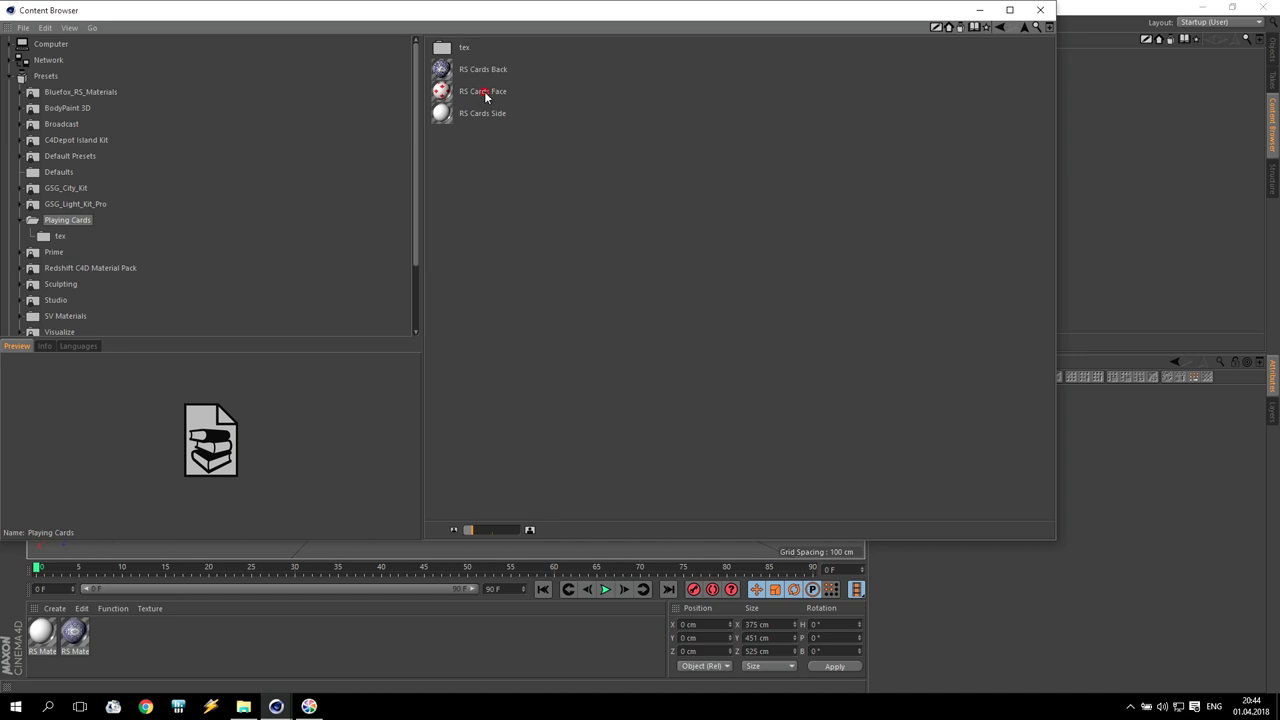
Step: Close the Content Browser and assign the RS Cards Face preset material to the Card object's face texture tag
{"action": "left_click", "coordinate": [1040, 9]}
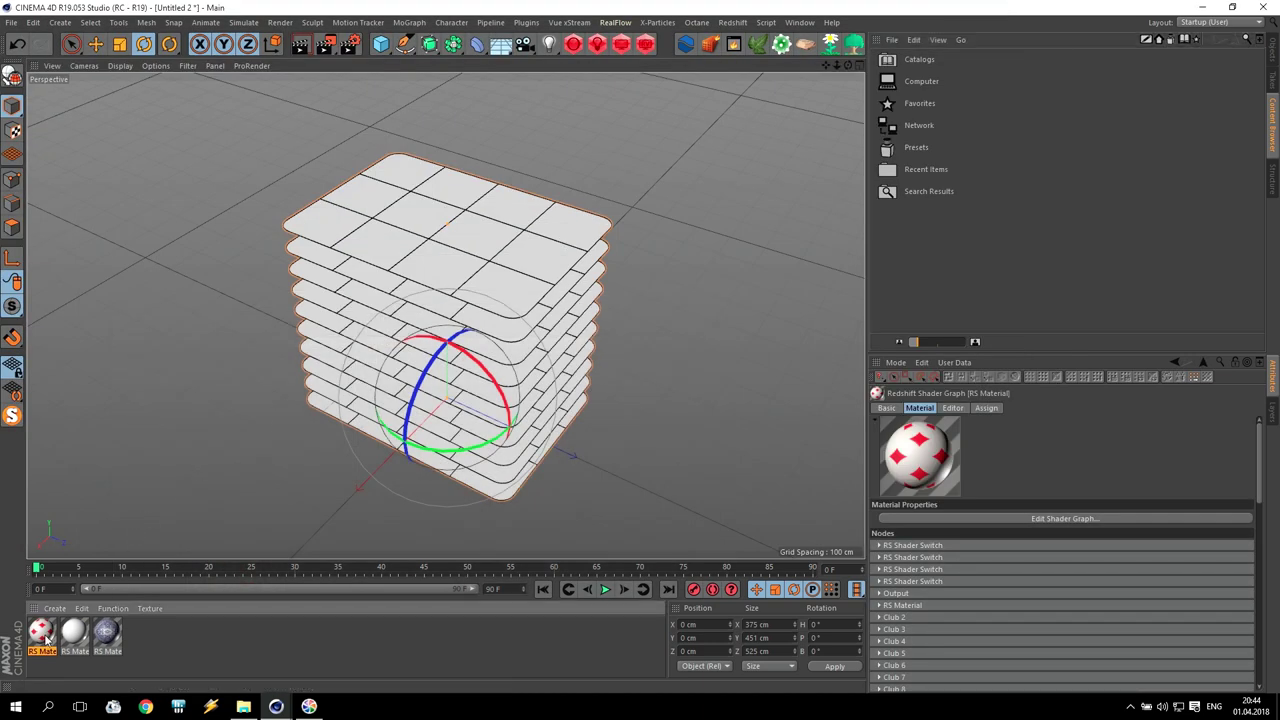
{"action": "left_click", "coordinate": [1273, 52]}
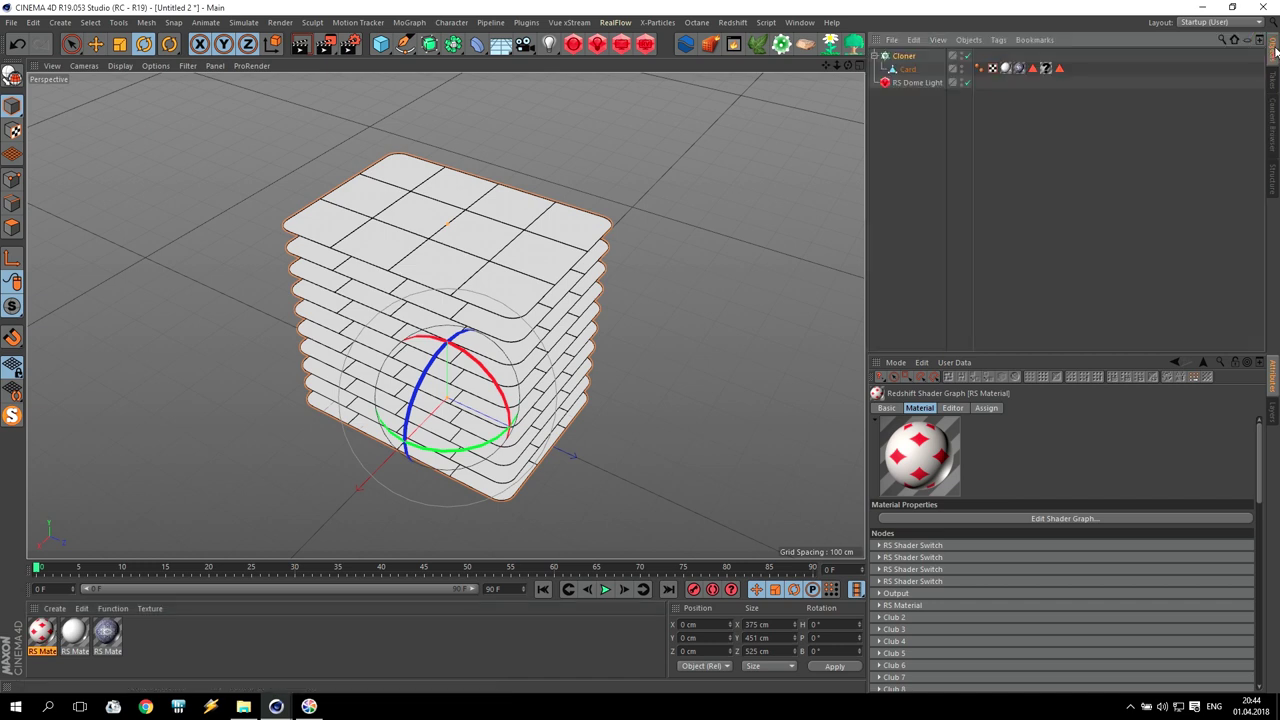
{"action": "left_click_drag", "start_coordinate": [41, 631], "coordinate": [1047, 71]}
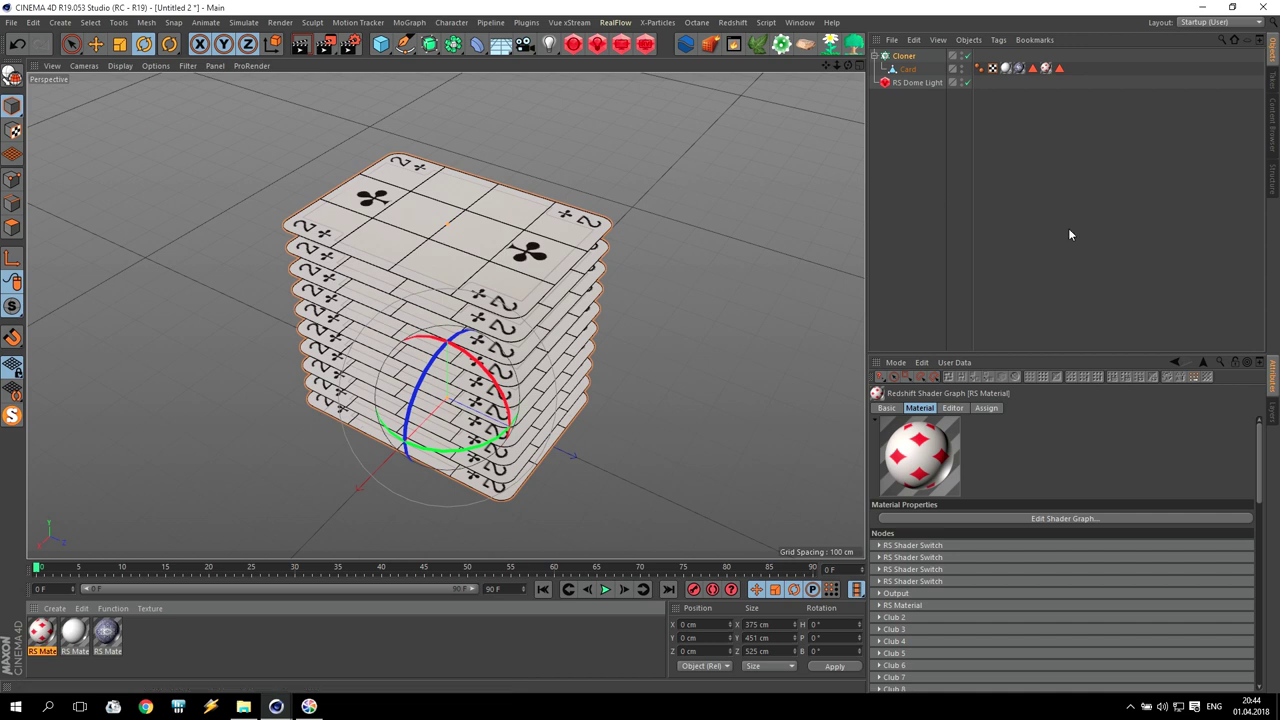
Step: Set the Cloner's P.Y step to 1 cm and its Count to 52
{"action": "left_click", "coordinate": [904, 56]}
{"action": "left_click_drag", "start_coordinate": [931, 566], "coordinate": [762, 553]}
{"action": "type", "text": "1"}
{"action": "key", "text": "Return"}
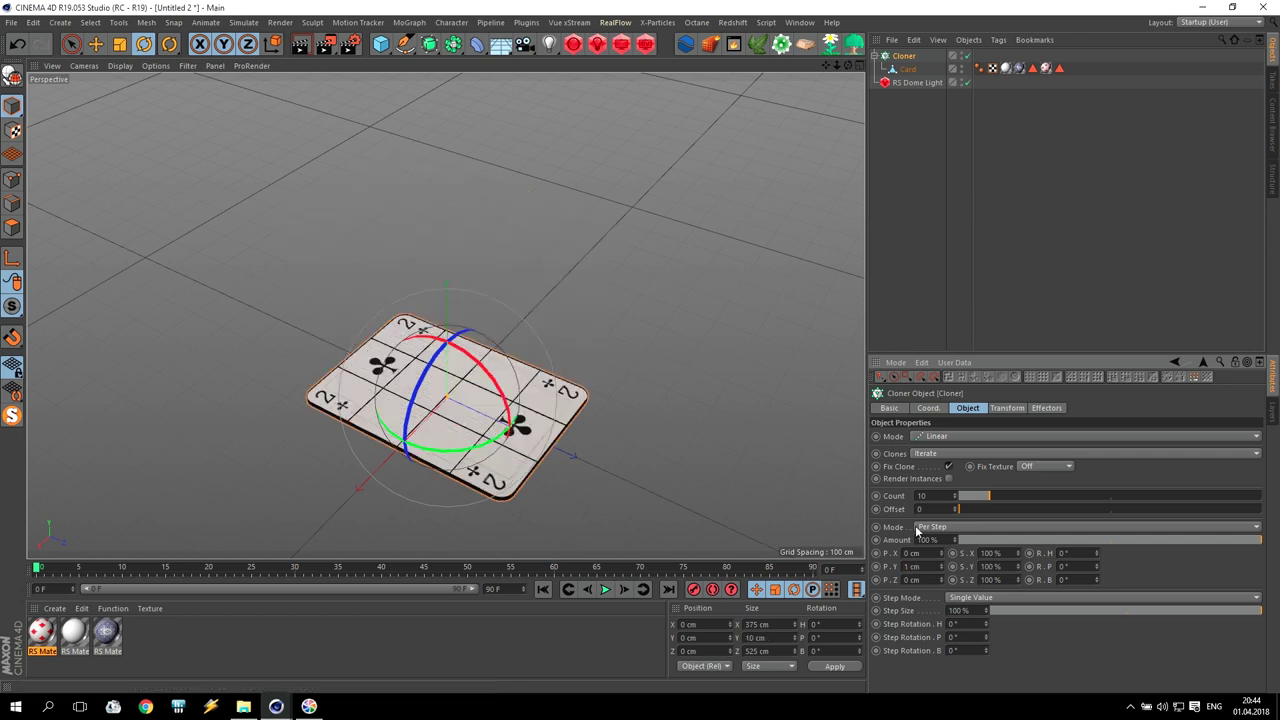
{"action": "type", "text": "52"}
{"action": "key", "text": "Return"}
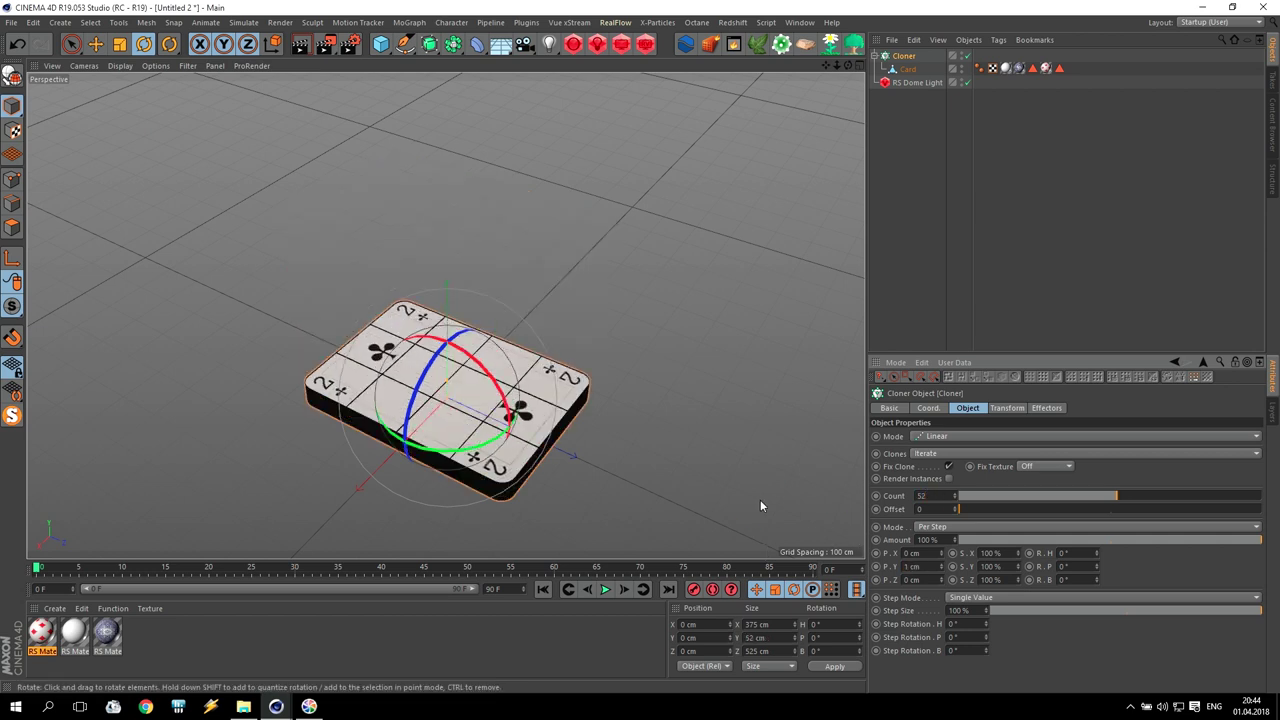
Step: Add a Plane under the card deck, 4000 cm wide and 4000 cm high, with 1 width segment and 1 height segment
{"action": "left_click_drag", "start_coordinate": [826, 66], "coordinate": [808, 8]}
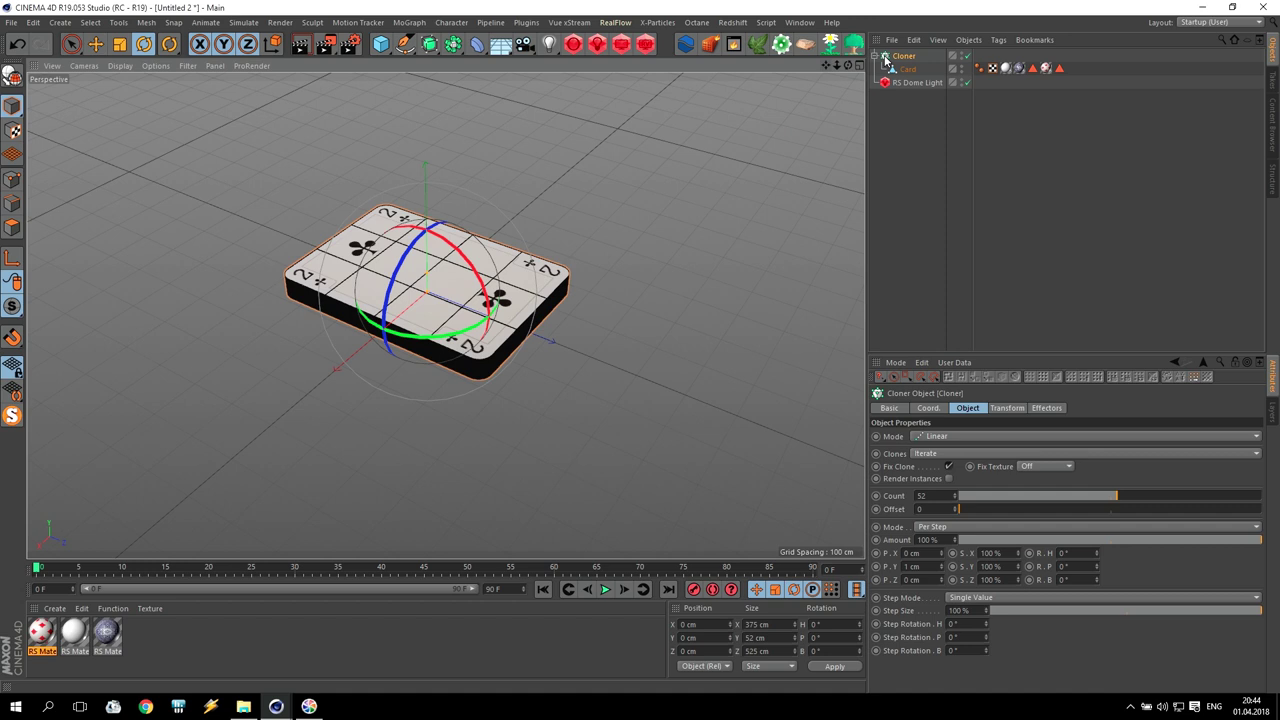
{"action": "left_click_drag", "start_coordinate": [381, 45], "coordinate": [489, 91]}
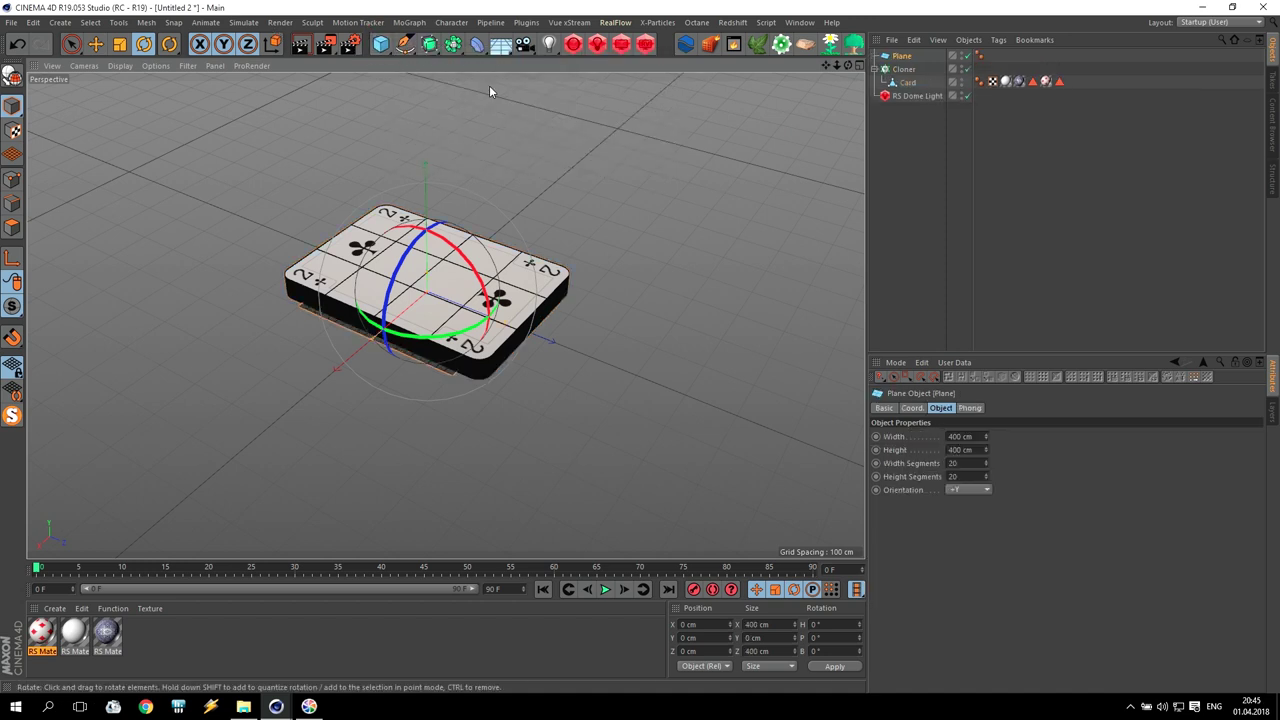
{"action": "left_click_drag", "start_coordinate": [959, 464], "coordinate": [866, 454]}
{"action": "left_click_drag", "start_coordinate": [972, 478], "coordinate": [858, 472]}
{"action": "type", "text": "1"}
{"action": "type", "text": "0"}
{"action": "key", "text": "Return"}
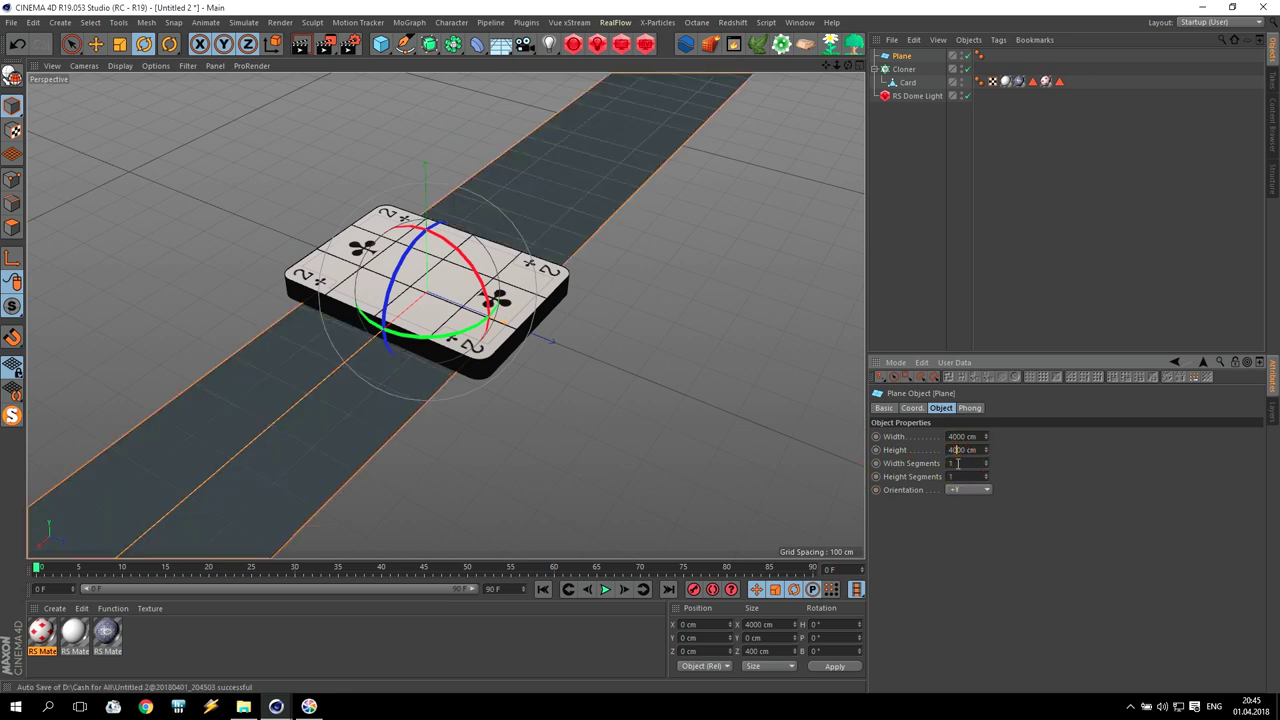
{"action": "left_click", "coordinate": [953, 450]}
{"action": "type", "text": "0"}
{"action": "key", "text": "Return"}
Step: Create a new Redshift Material and open its shader graph
{"action": "left_click", "coordinate": [54, 608]}
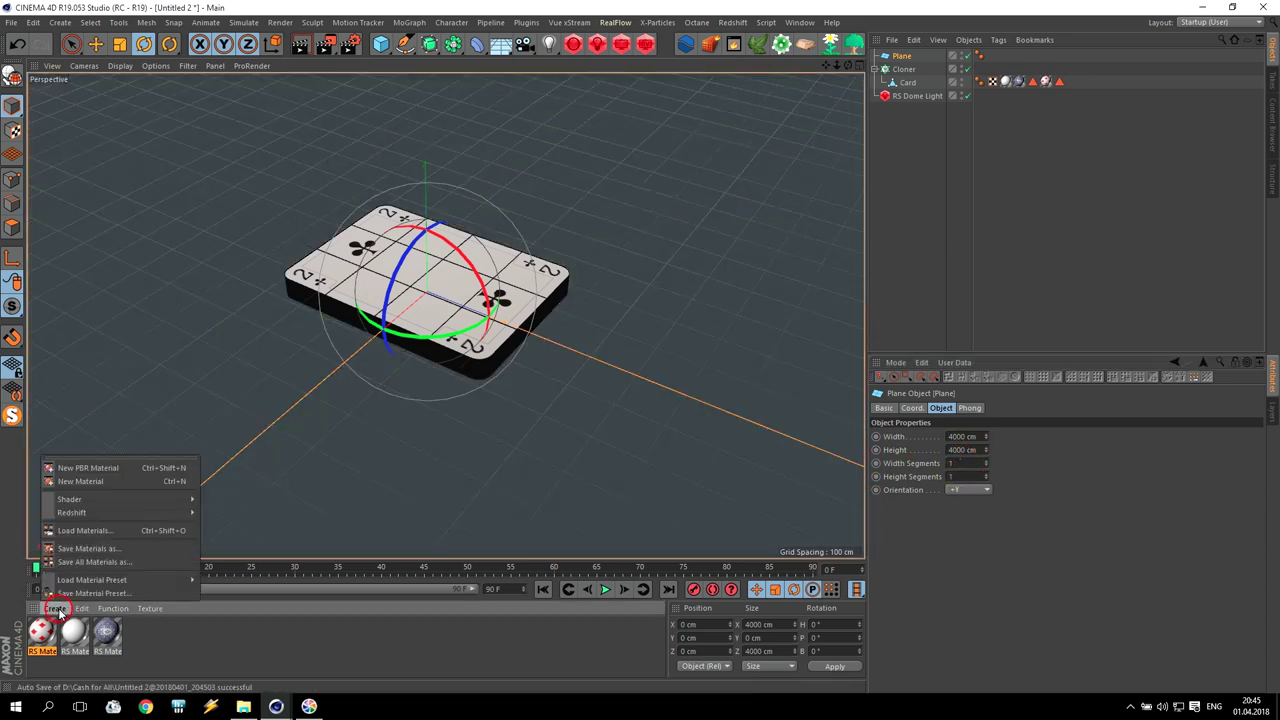
{"action": "mouse_move", "coordinate": [146, 513]}
{"action": "mouse_move", "coordinate": [232, 515]}
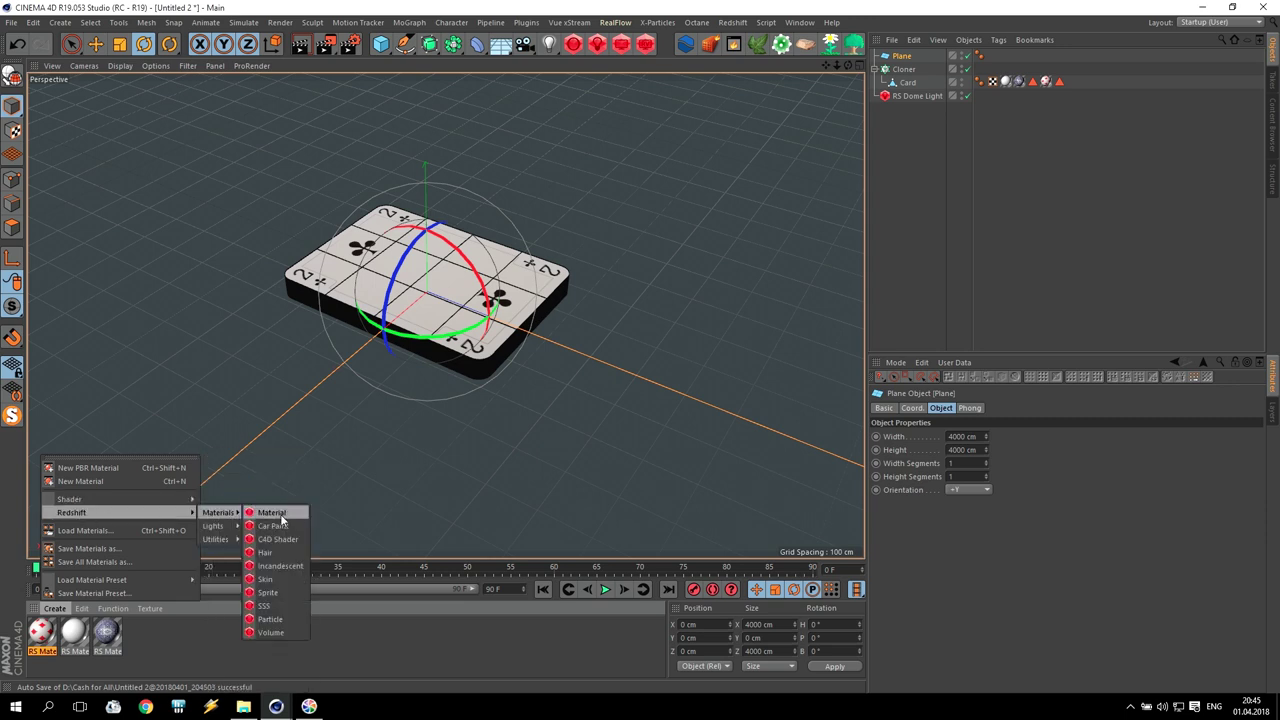
{"action": "left_click", "coordinate": [289, 514]}
{"action": "double_click", "coordinate": [40, 632]}
{"action": "left_click", "coordinate": [372, 132]}
Step: Add a Texture node to the graph and load wood_1_16.jpg from the Texture library's Дерево folder into it
{"action": "left_click", "coordinate": [52, 186]}
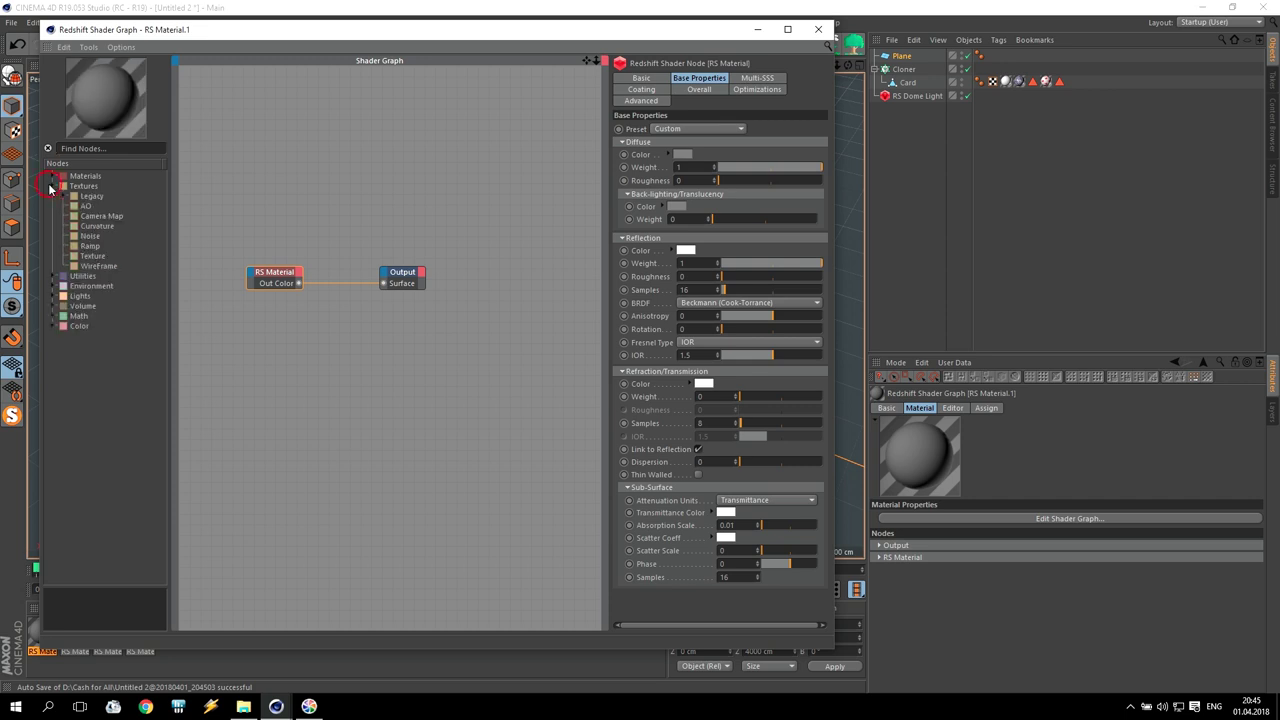
{"action": "left_click_drag", "start_coordinate": [85, 260], "coordinate": [250, 214]}
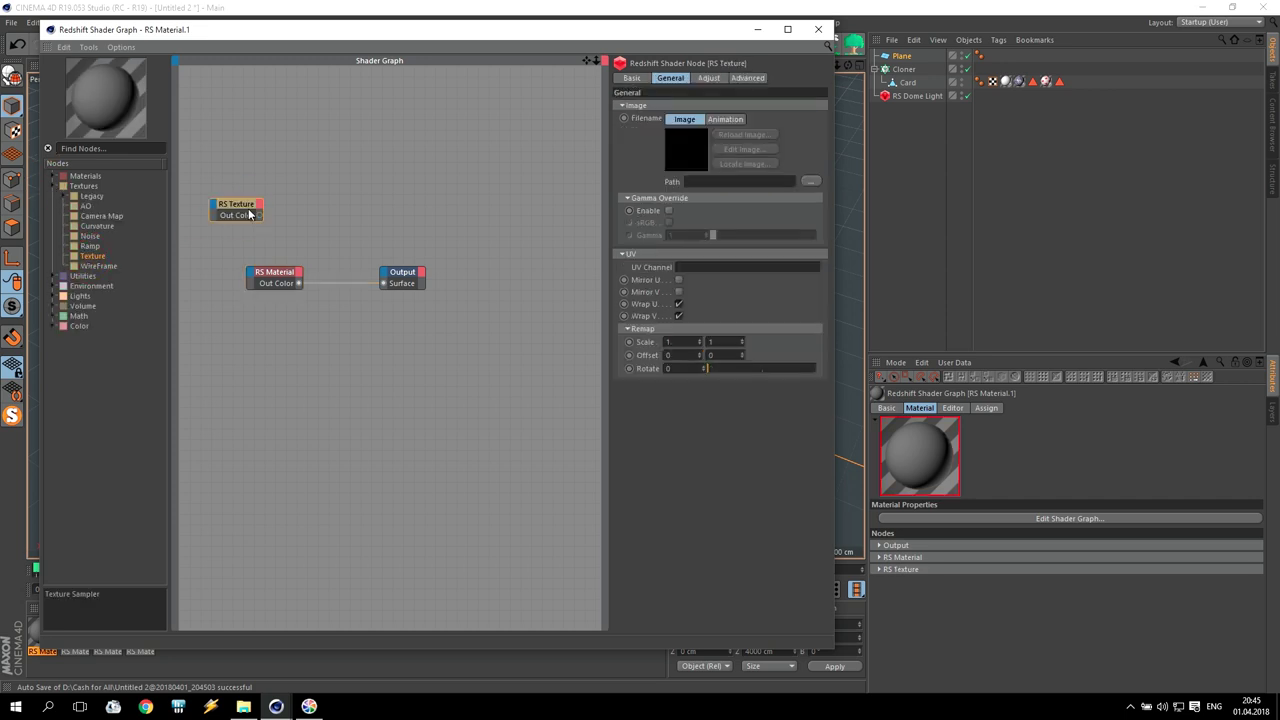
{"action": "left_click", "coordinate": [806, 182]}
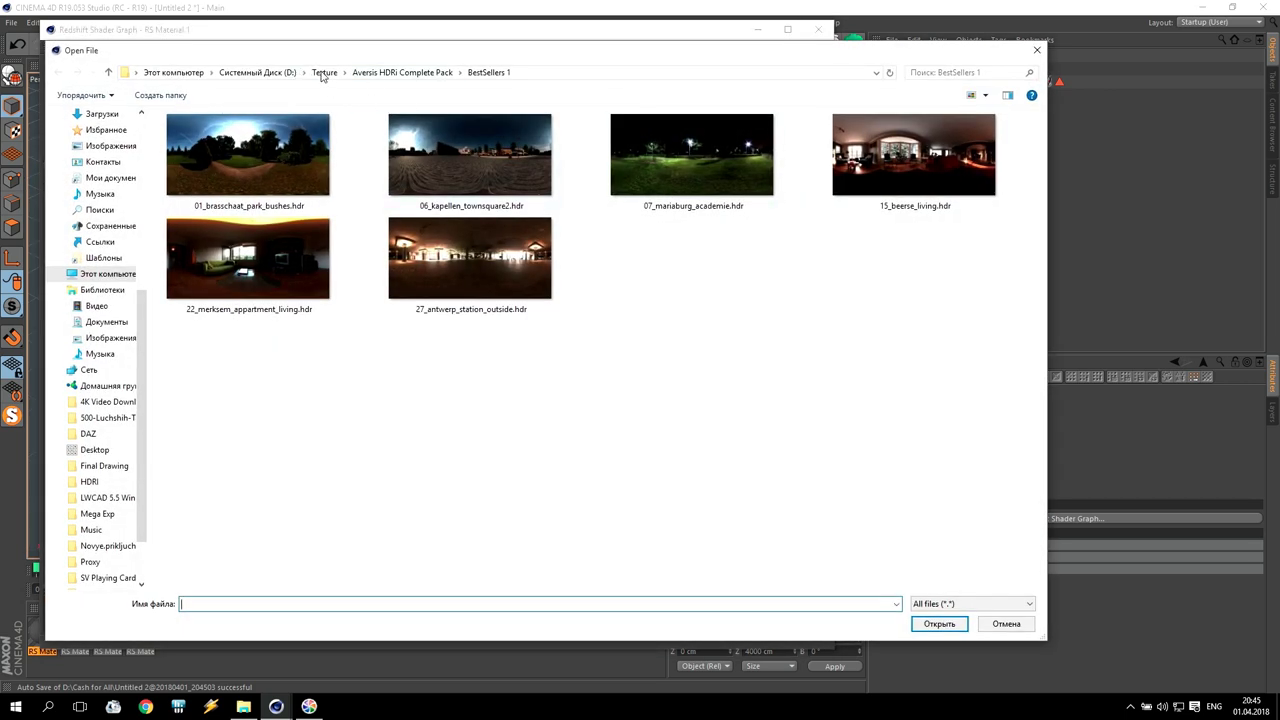
{"action": "left_click", "coordinate": [323, 73]}
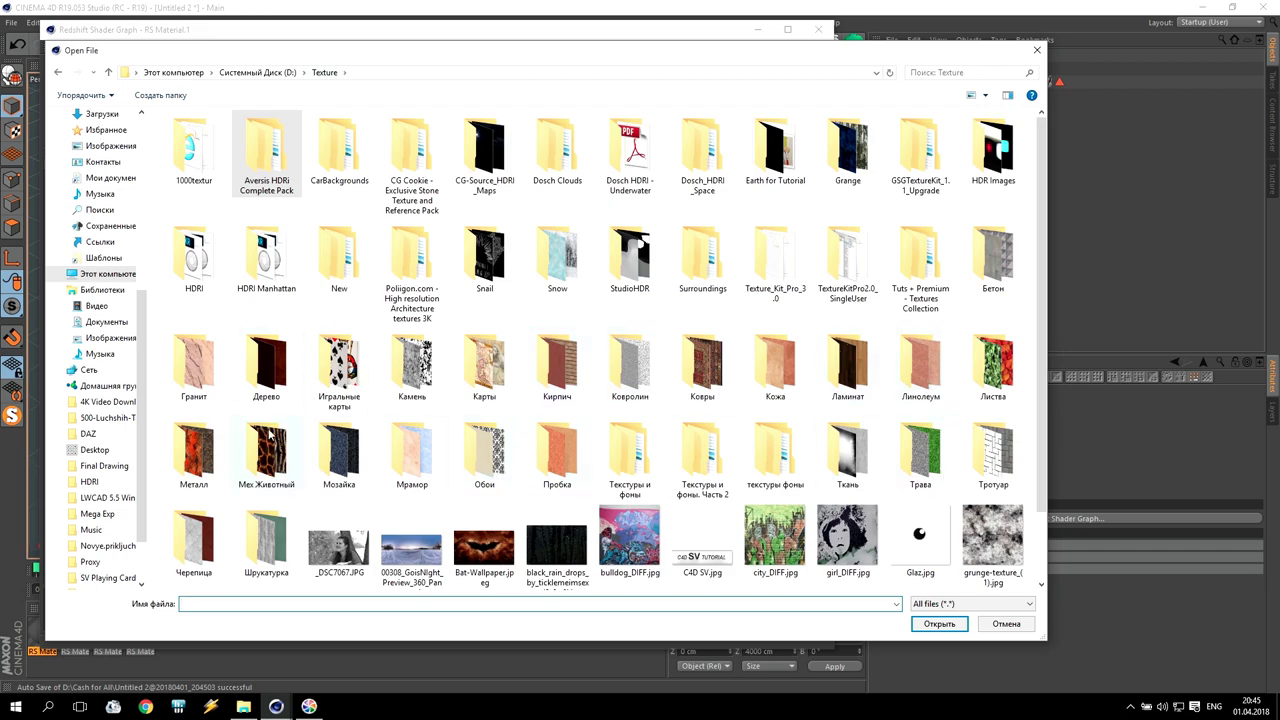
{"action": "double_click", "coordinate": [268, 364]}
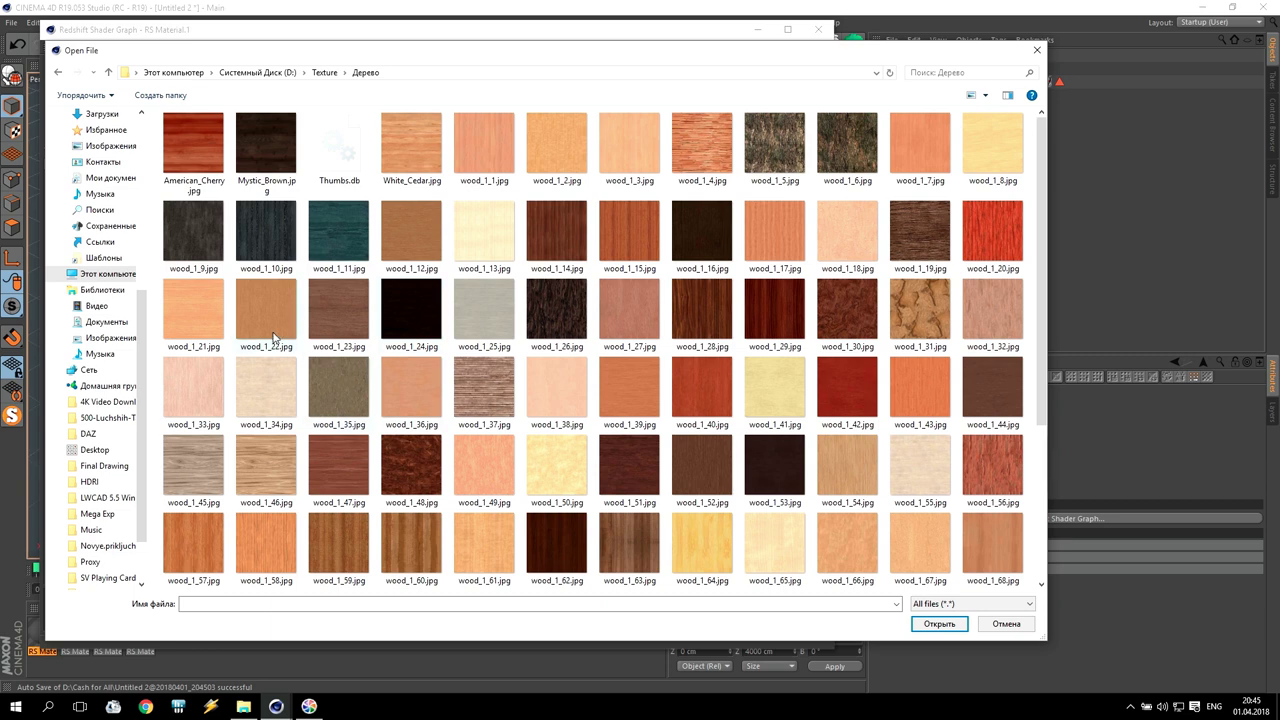
{"action": "left_click", "coordinate": [194, 170]}
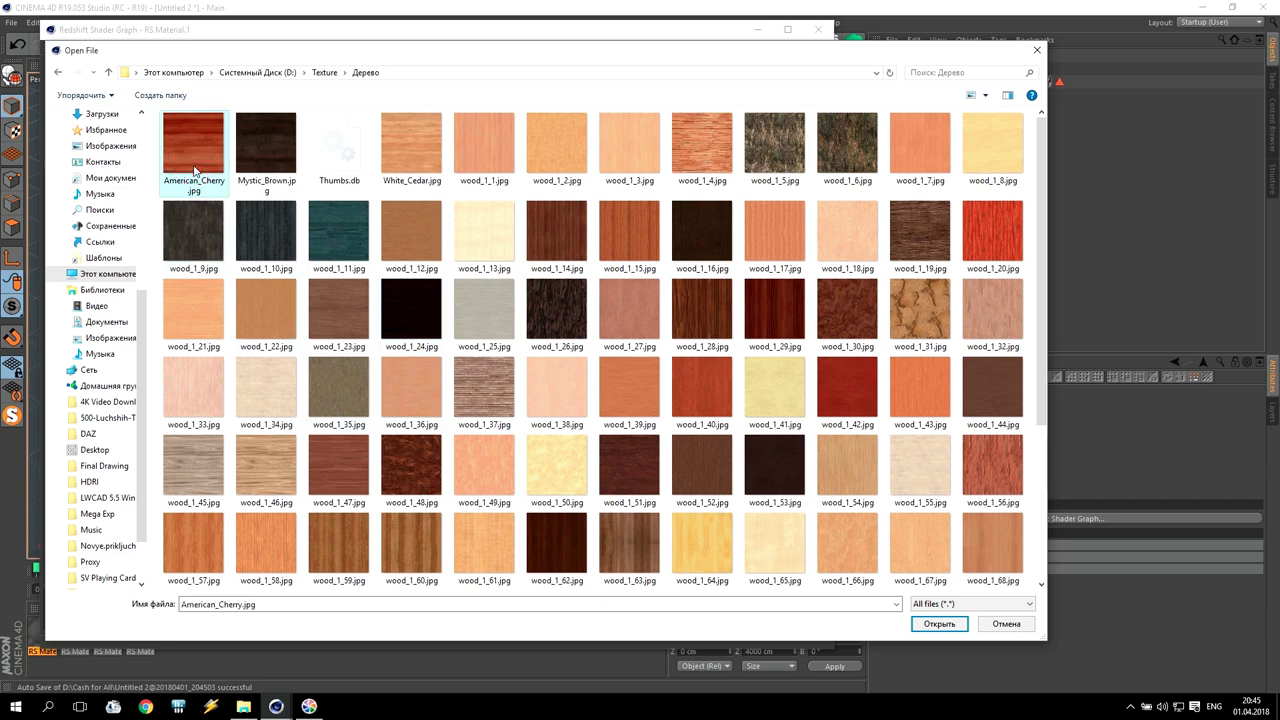
{"action": "left_click", "coordinate": [680, 238]}
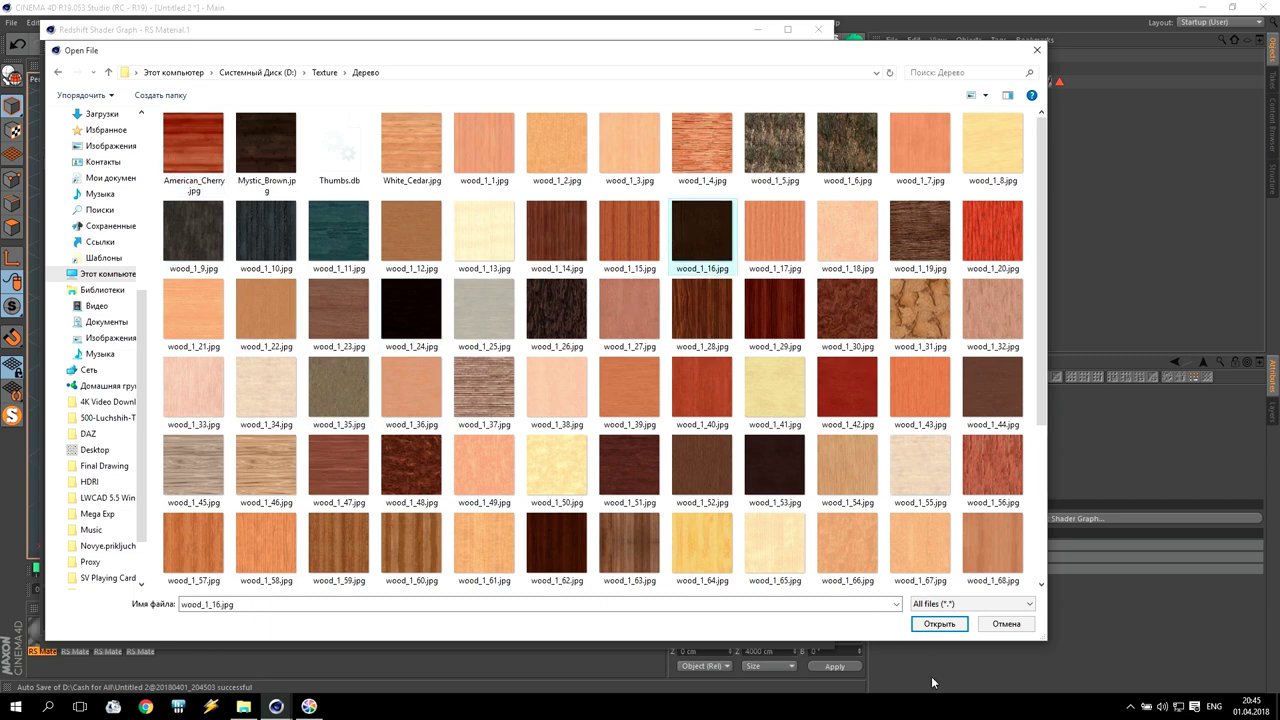
{"action": "left_click", "coordinate": [939, 623]}
Step: Connect the texture to the RS Material's Diffuse Color and set its reflection weight and roughness to 0.5
{"action": "left_click_drag", "start_coordinate": [259, 215], "coordinate": [253, 274]}
{"action": "left_click", "coordinate": [476, 279]}
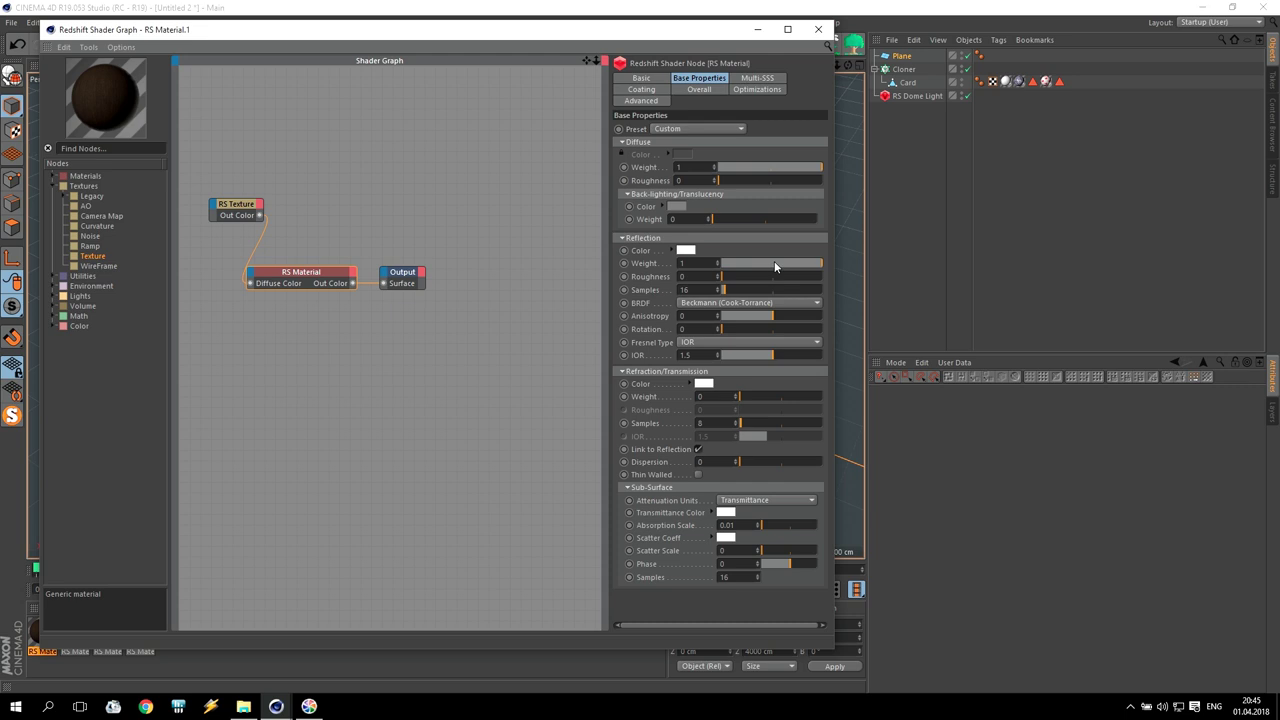
{"action": "type", "text": ".5"}
{"action": "key", "text": "Return"}
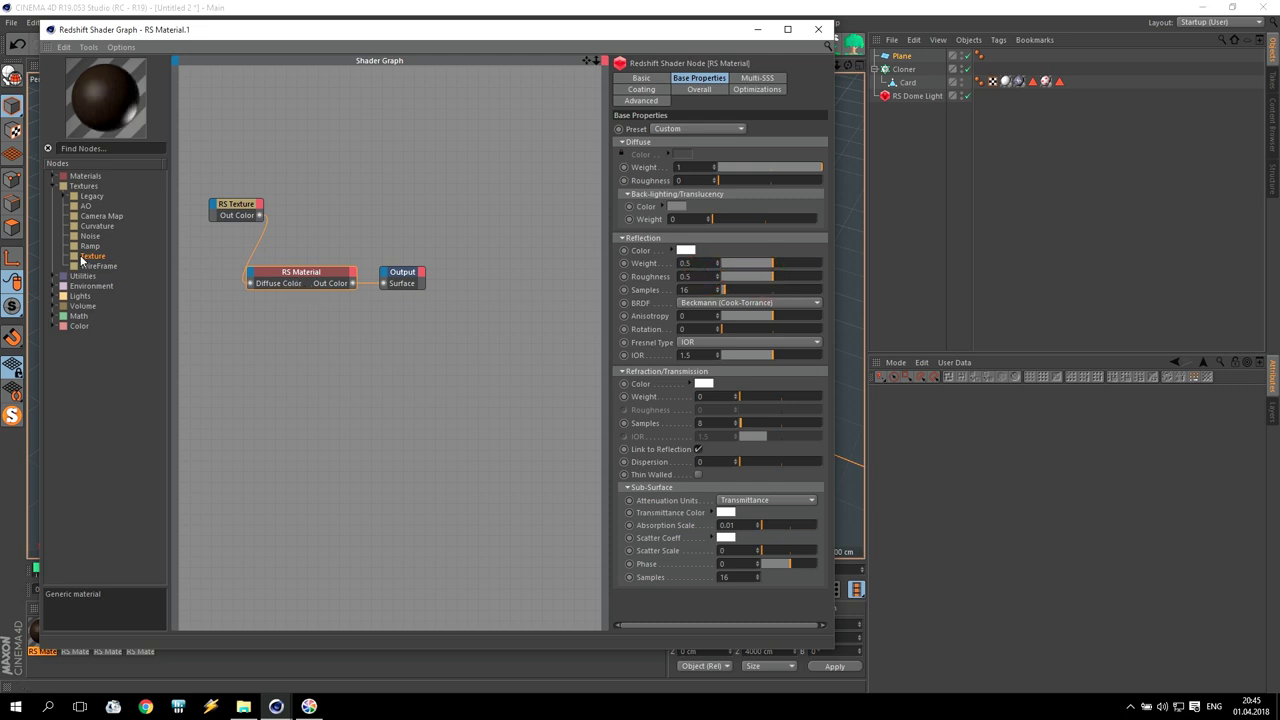
Step: Add a Noise node and a Bump Map node to the wood material's shader graph
{"action": "left_click_drag", "start_coordinate": [222, 358], "coordinate": [222, 358]}
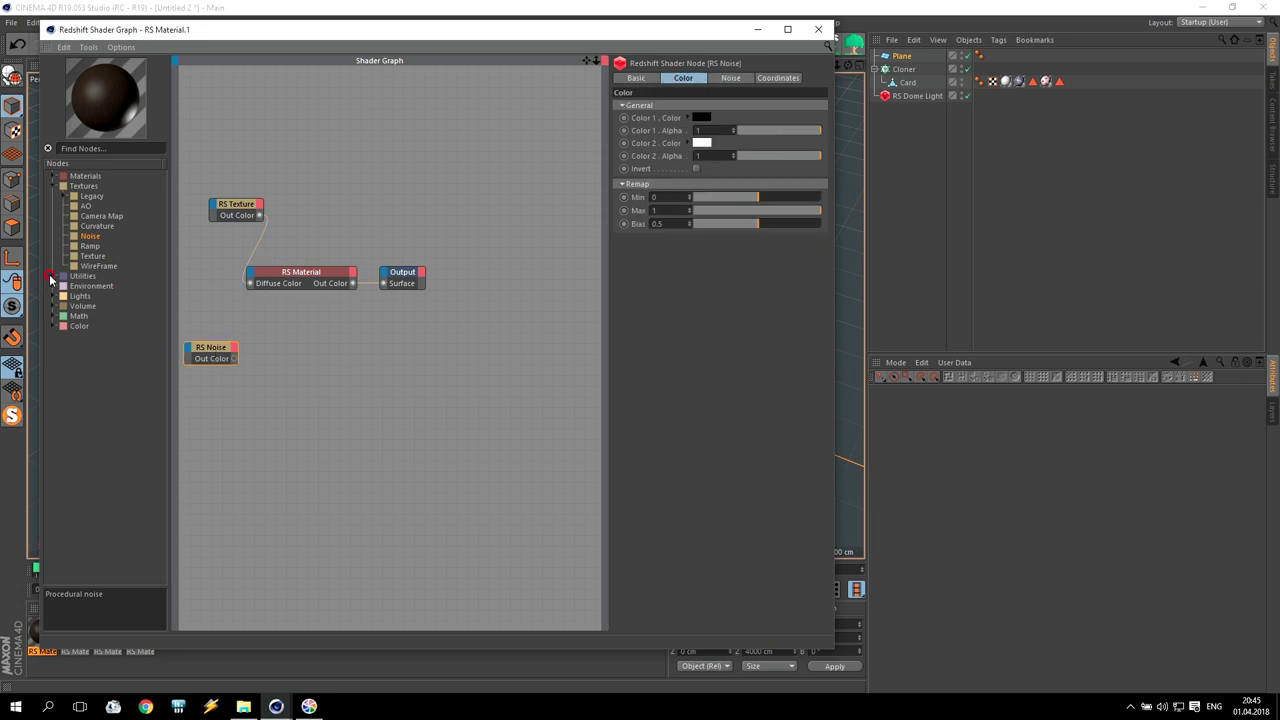
{"action": "left_click", "coordinate": [52, 277]}
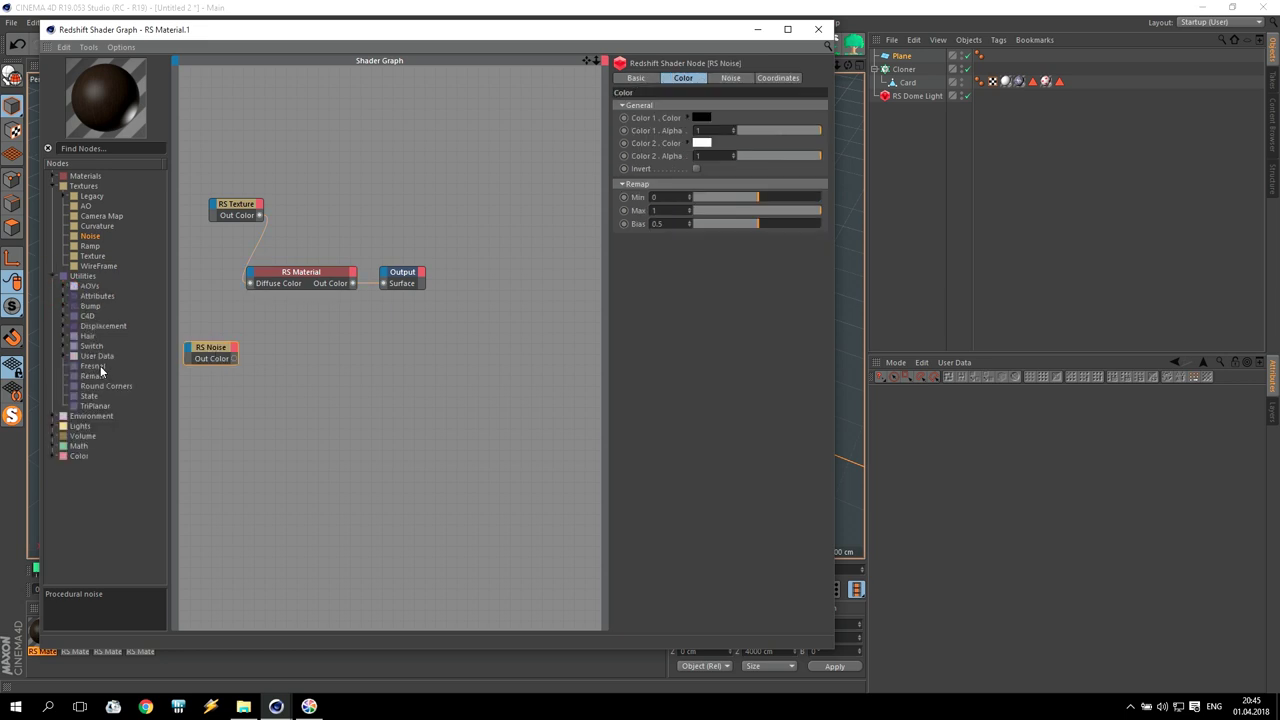
{"action": "left_click", "coordinate": [63, 306]}
{"action": "left_click_drag", "start_coordinate": [101, 329], "coordinate": [283, 329]}
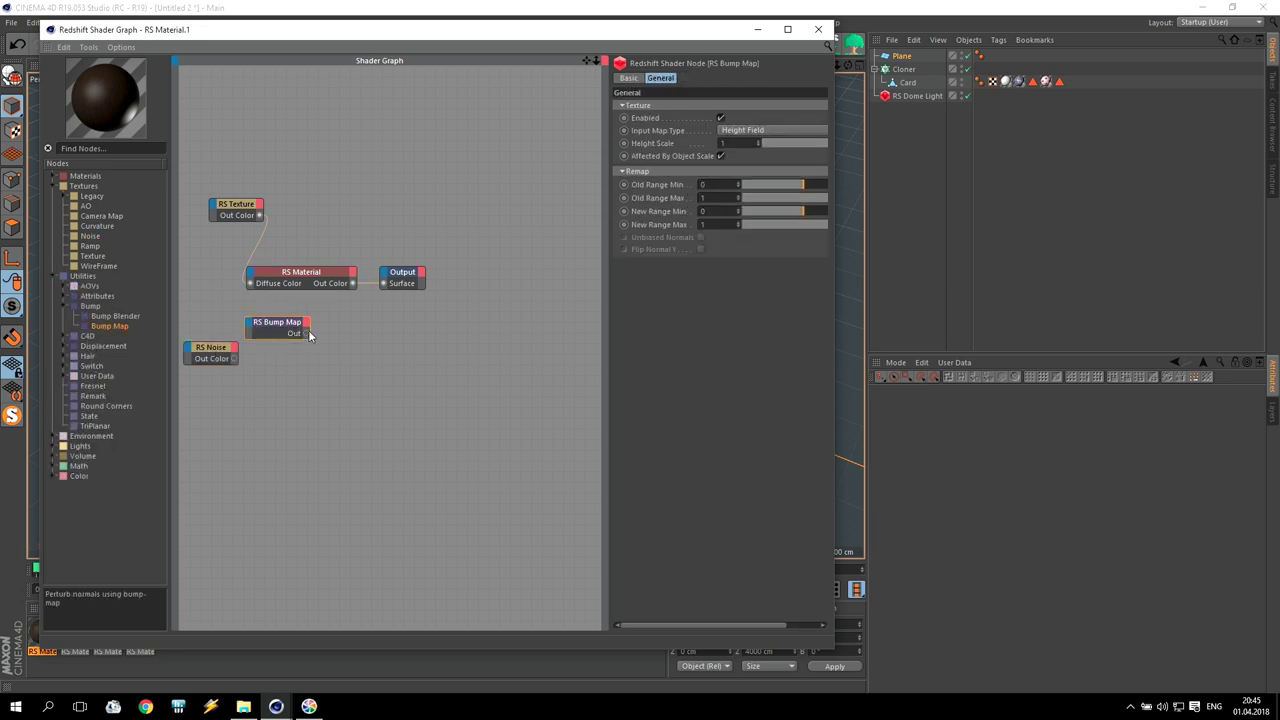
Step: Connect the Noise to the Bump Map and the Bump Map to the RS Material's Bump Input, and open the Noise's coordinate settings
{"action": "left_click", "coordinate": [251, 275]}
{"action": "mouse_move", "coordinate": [304, 371]}
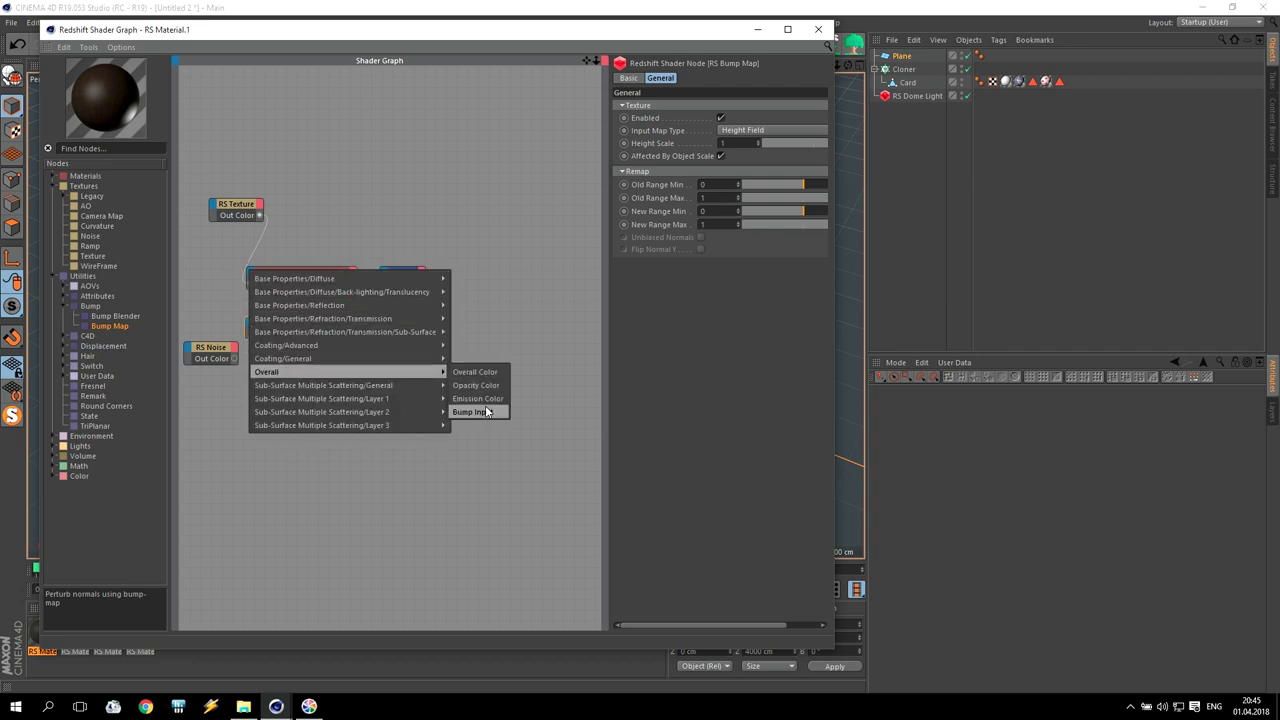
{"action": "left_click", "coordinate": [478, 411]}
{"action": "left_click_drag", "start_coordinate": [234, 362], "coordinate": [252, 333]}
{"action": "left_click", "coordinate": [272, 346]}
{"action": "left_click", "coordinate": [210, 347]}
{"action": "left_click", "coordinate": [770, 78]}
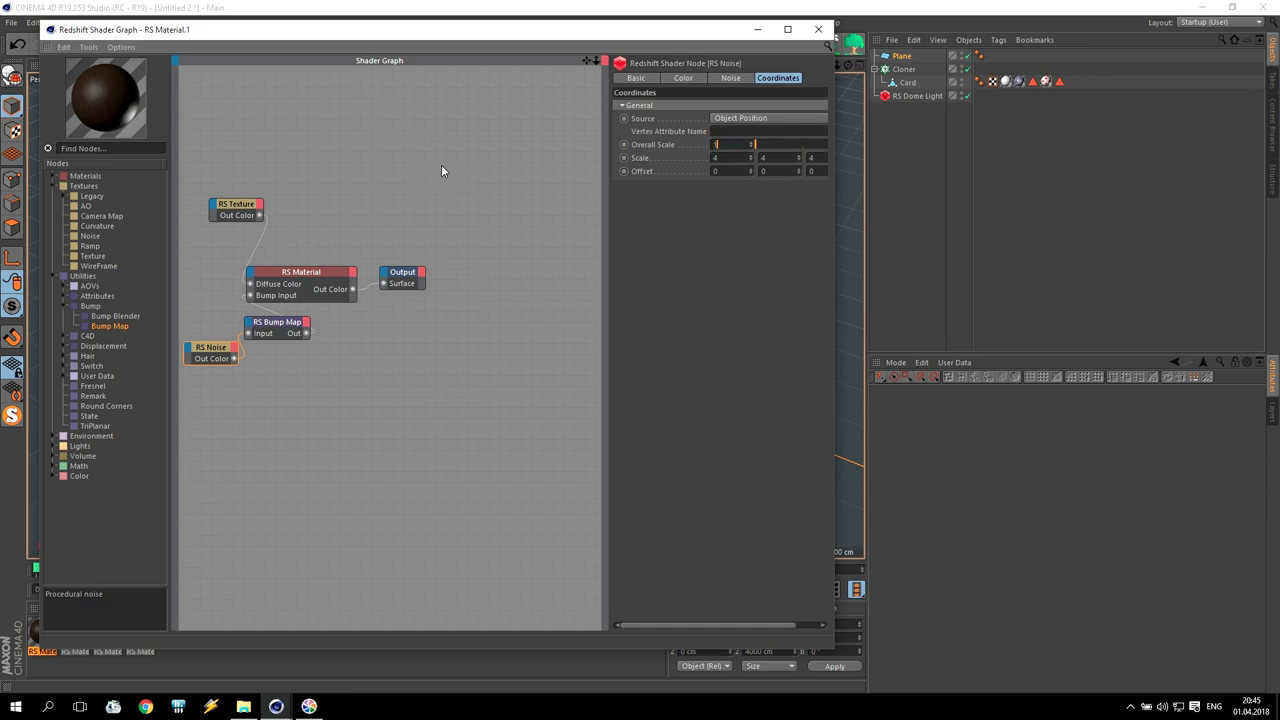
Step: Apply the wood material to the Plane and set its texture projection to Cubic
{"action": "left_click", "coordinate": [818, 29]}
{"action": "left_click_drag", "start_coordinate": [47, 629], "coordinate": [142, 463]}
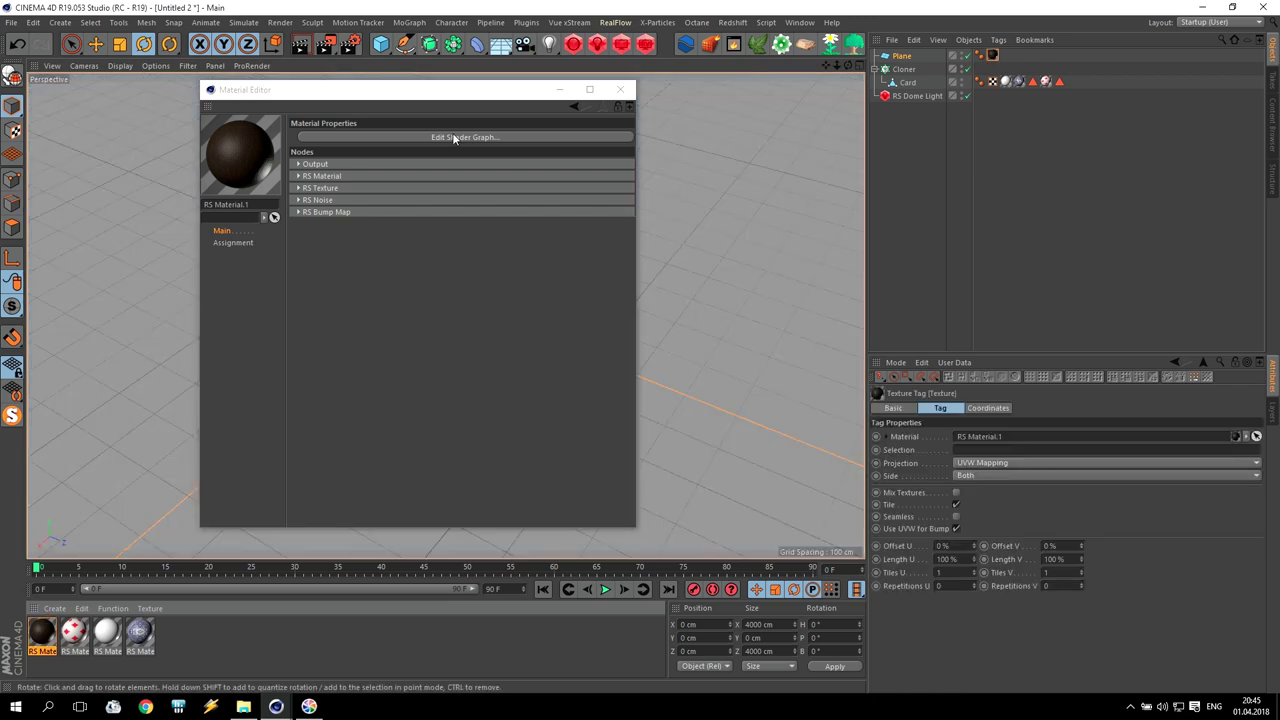
{"action": "left_click", "coordinate": [621, 90]}
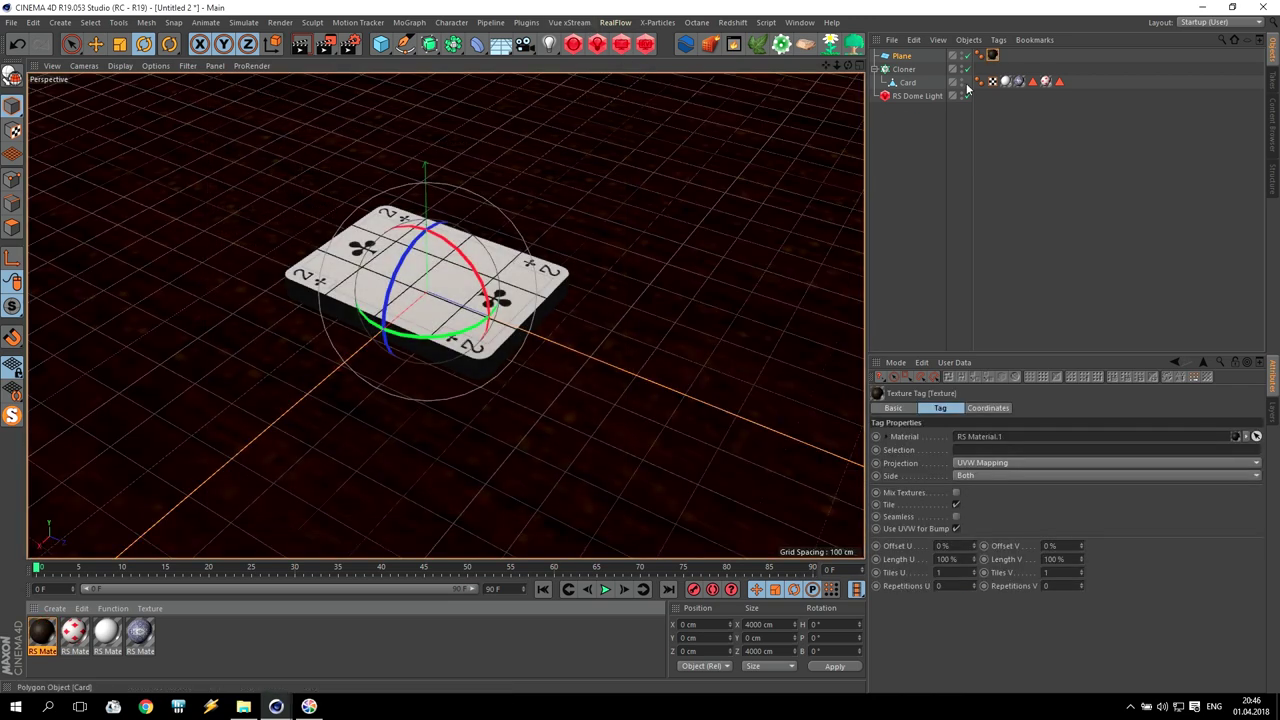
{"action": "left_click", "coordinate": [983, 463]}
{"action": "left_click", "coordinate": [981, 504]}
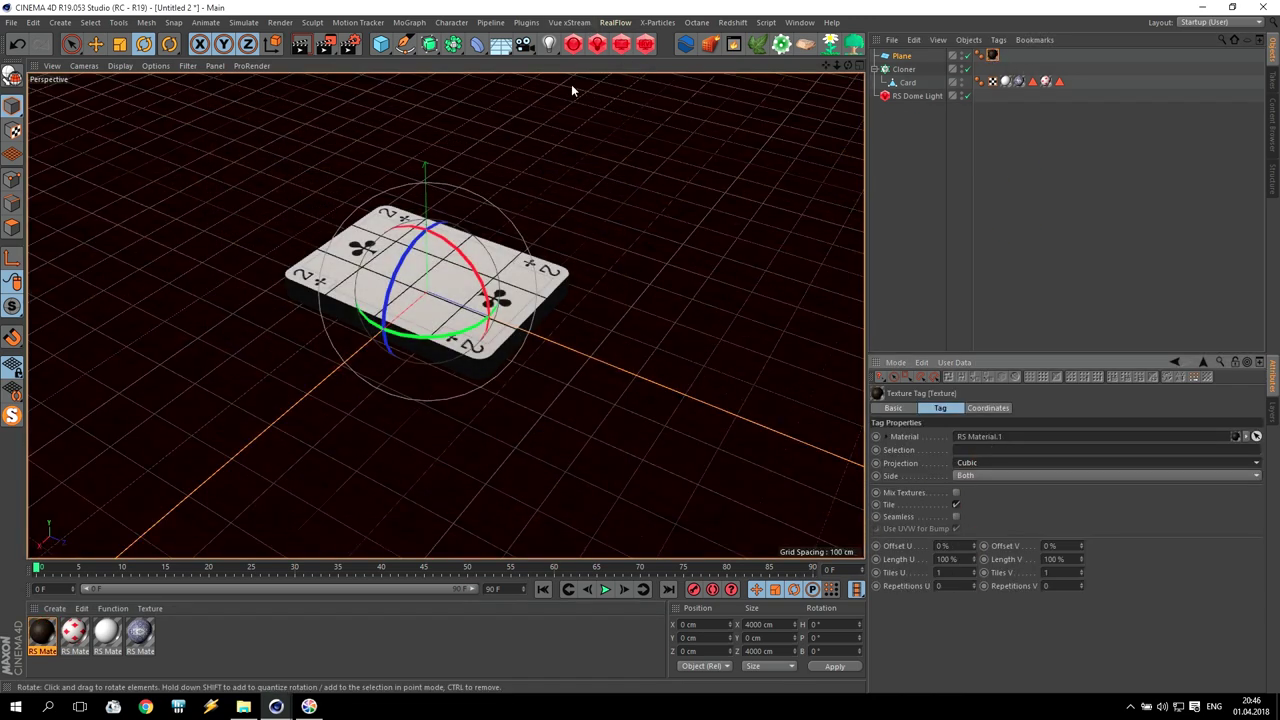
Step: Render the scene in the Redshift RenderView and examine the deck on the wood surface up close
{"action": "left_click", "coordinate": [644, 45]}
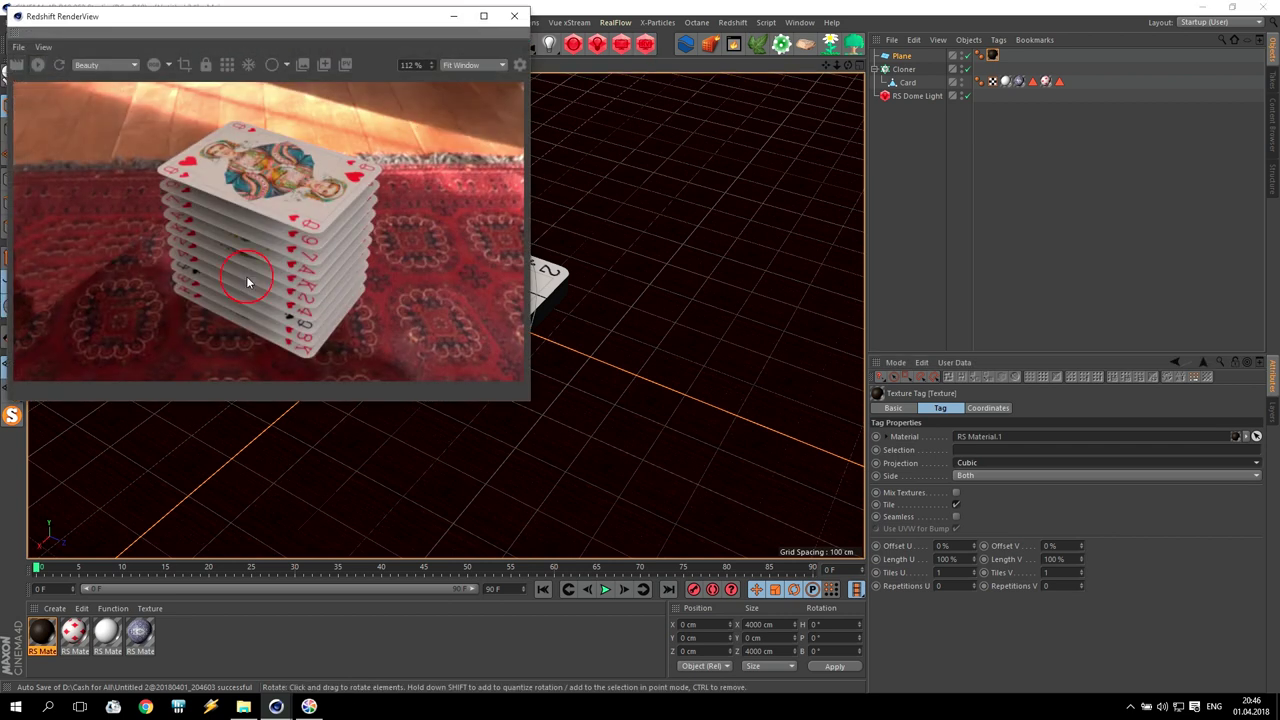
{"action": "left_click_drag", "start_coordinate": [838, 66], "coordinate": [910, 66]}
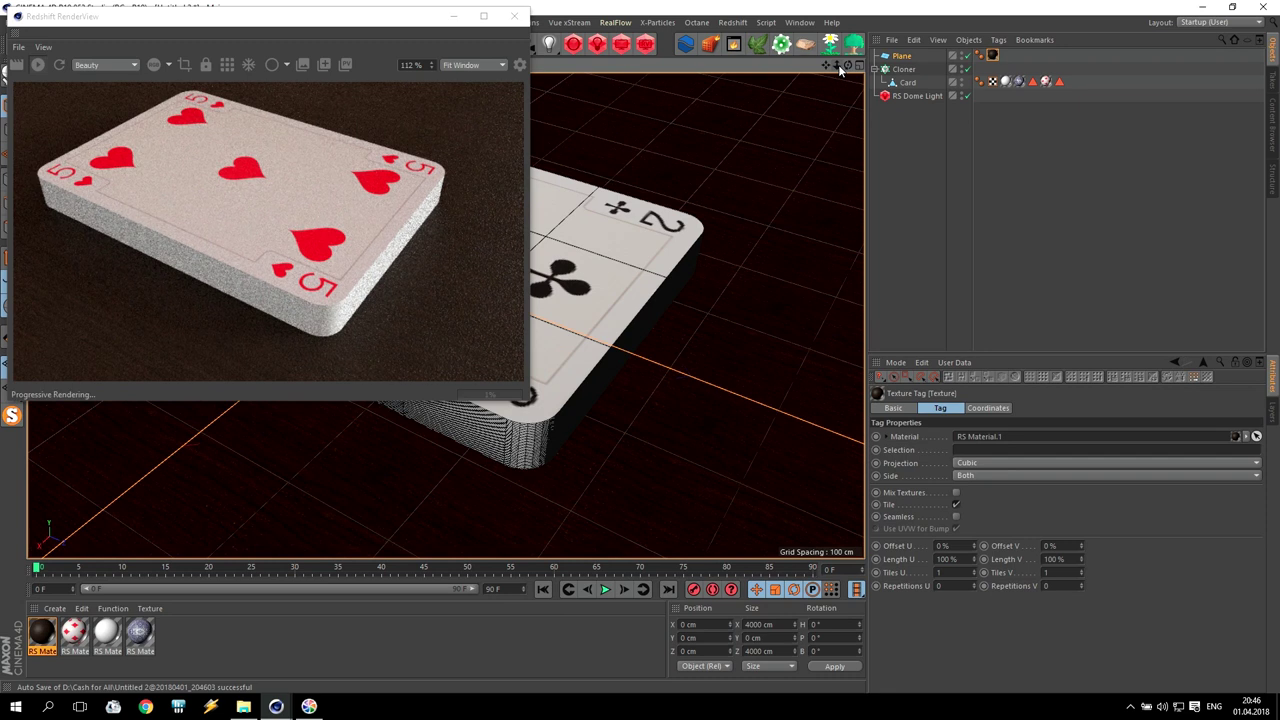
{"action": "left_click_drag", "start_coordinate": [828, 67], "coordinate": [824, 8]}
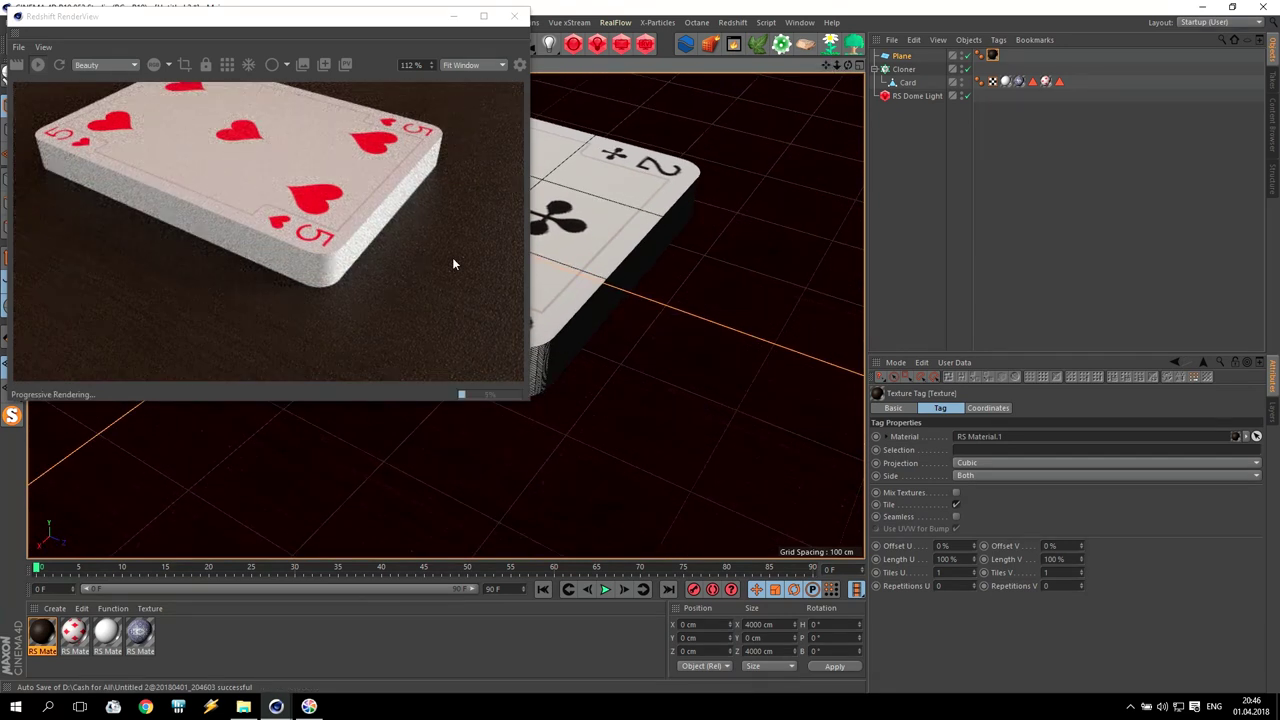
Step: Lower the wood material's reflection roughness in its shader graph and check the render
{"action": "double_click", "coordinate": [42, 632]}
{"action": "left_click", "coordinate": [503, 140]}
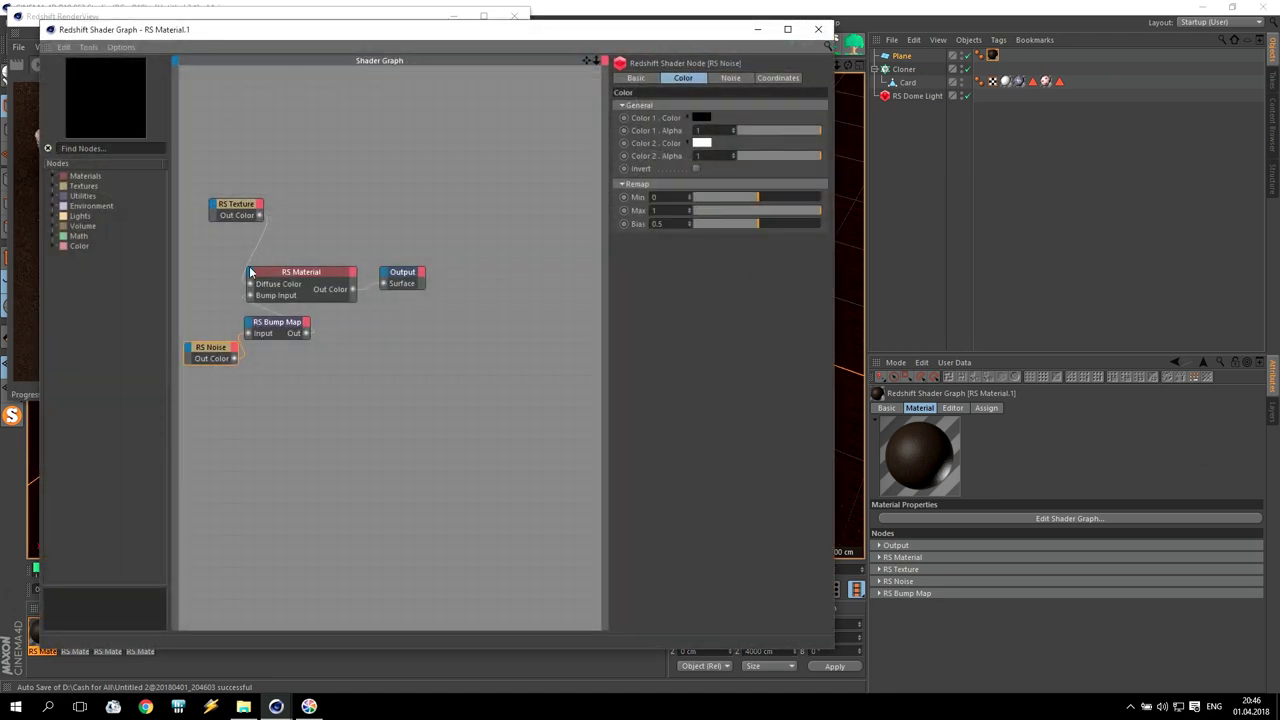
{"action": "left_click", "coordinate": [300, 272]}
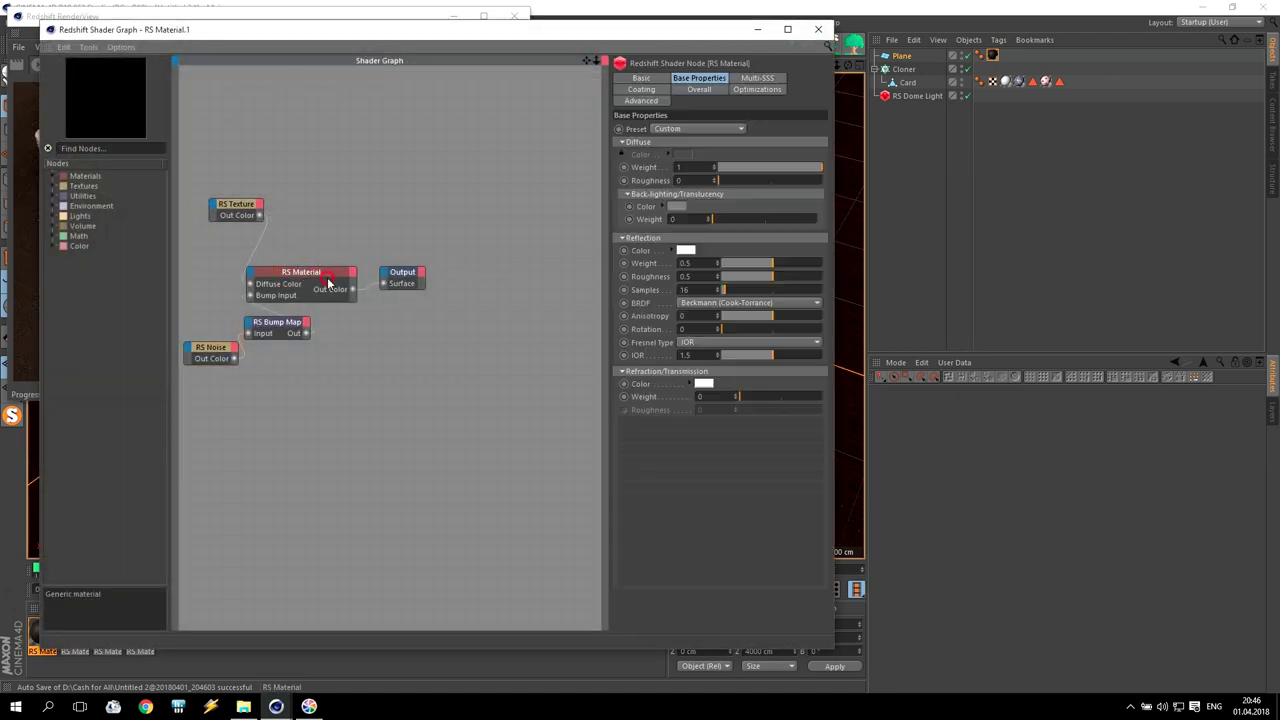
{"action": "left_click", "coordinate": [751, 277]}
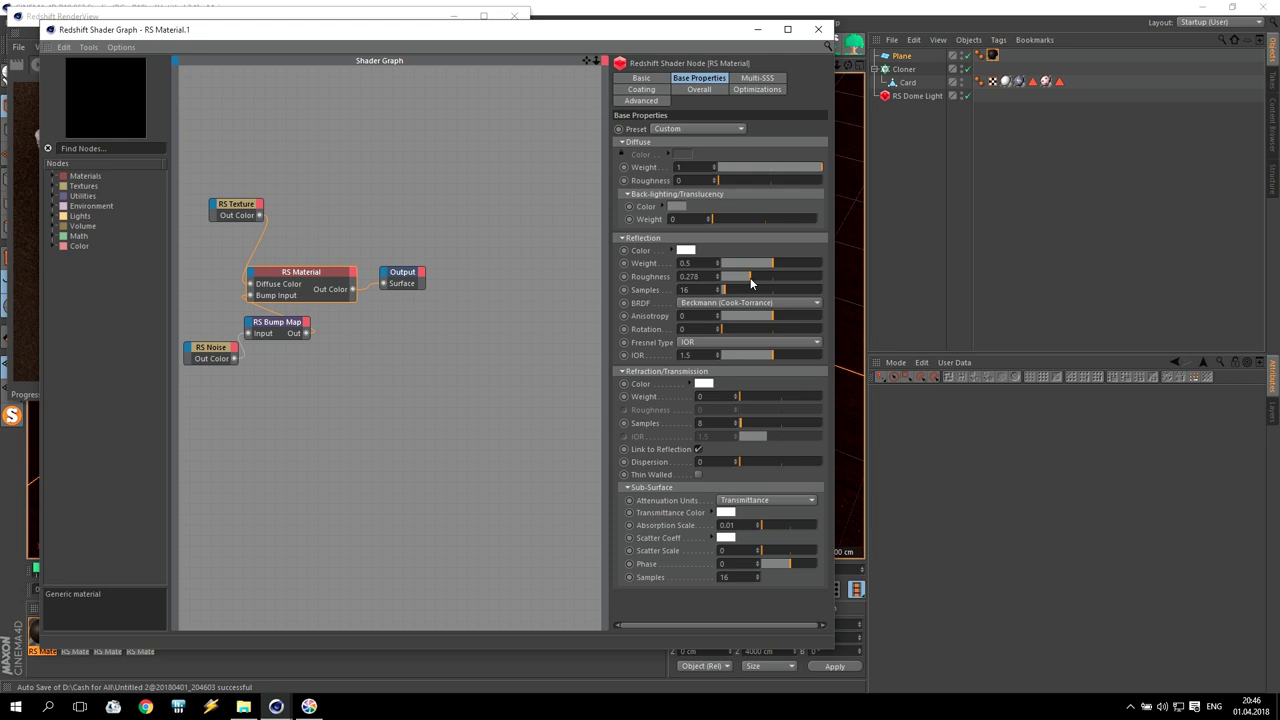
{"action": "left_click_drag", "start_coordinate": [690, 277], "coordinate": [768, 288]}
{"action": "left_click", "coordinate": [757, 27]}
{"action": "left_click", "coordinate": [619, 89]}
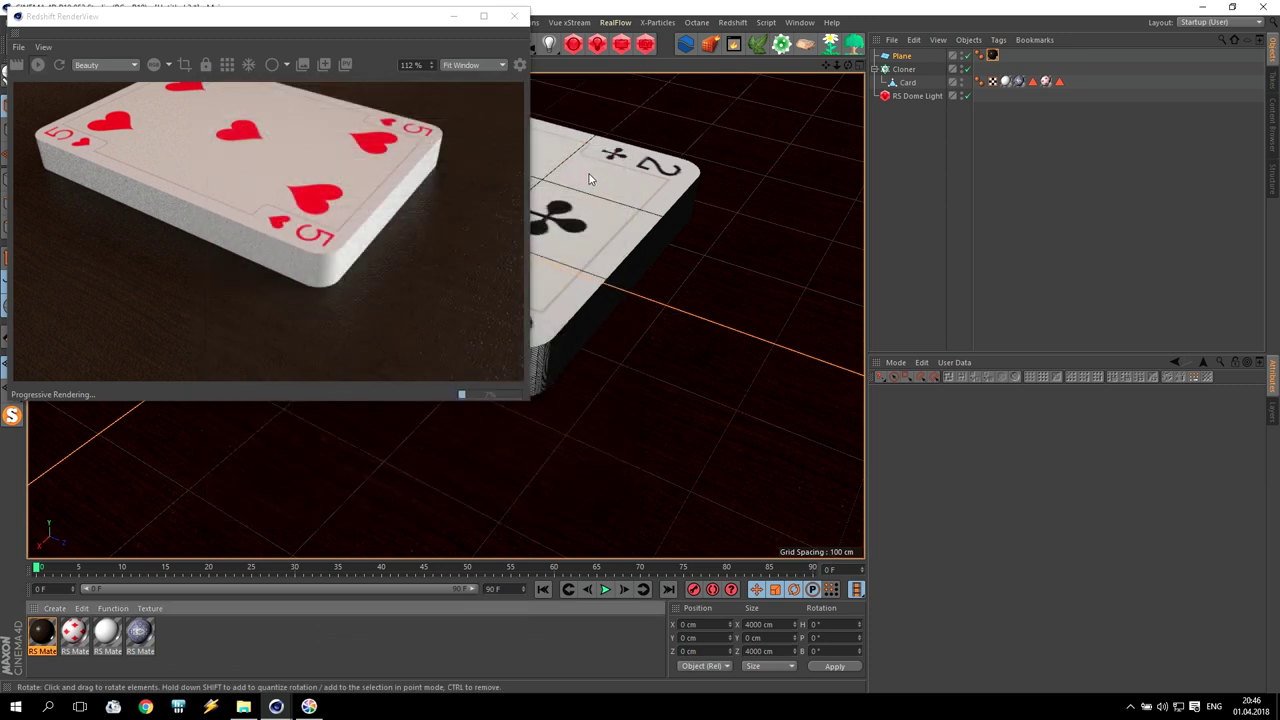
Step: Set the wood material's Bump Map height scale to 0.5
{"action": "double_click", "coordinate": [42, 632]}
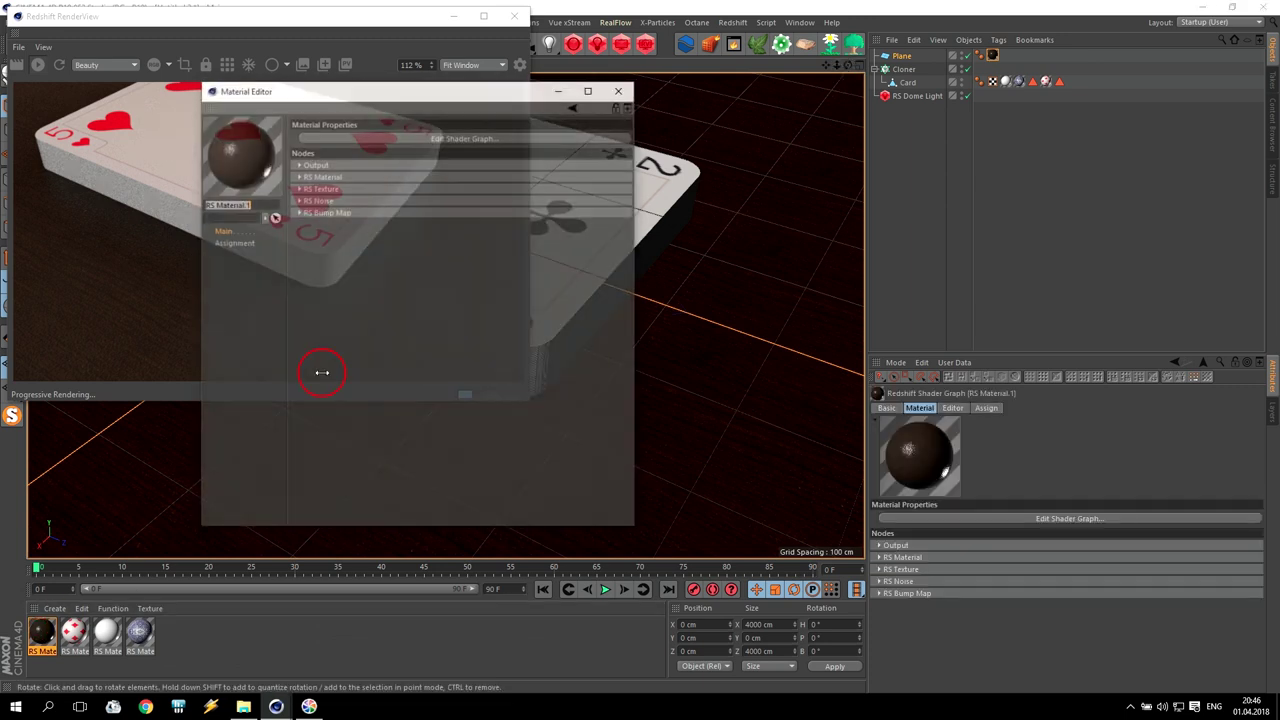
{"action": "left_click", "coordinate": [495, 138]}
{"action": "left_click", "coordinate": [277, 326]}
{"action": "left_click", "coordinate": [637, 189]}
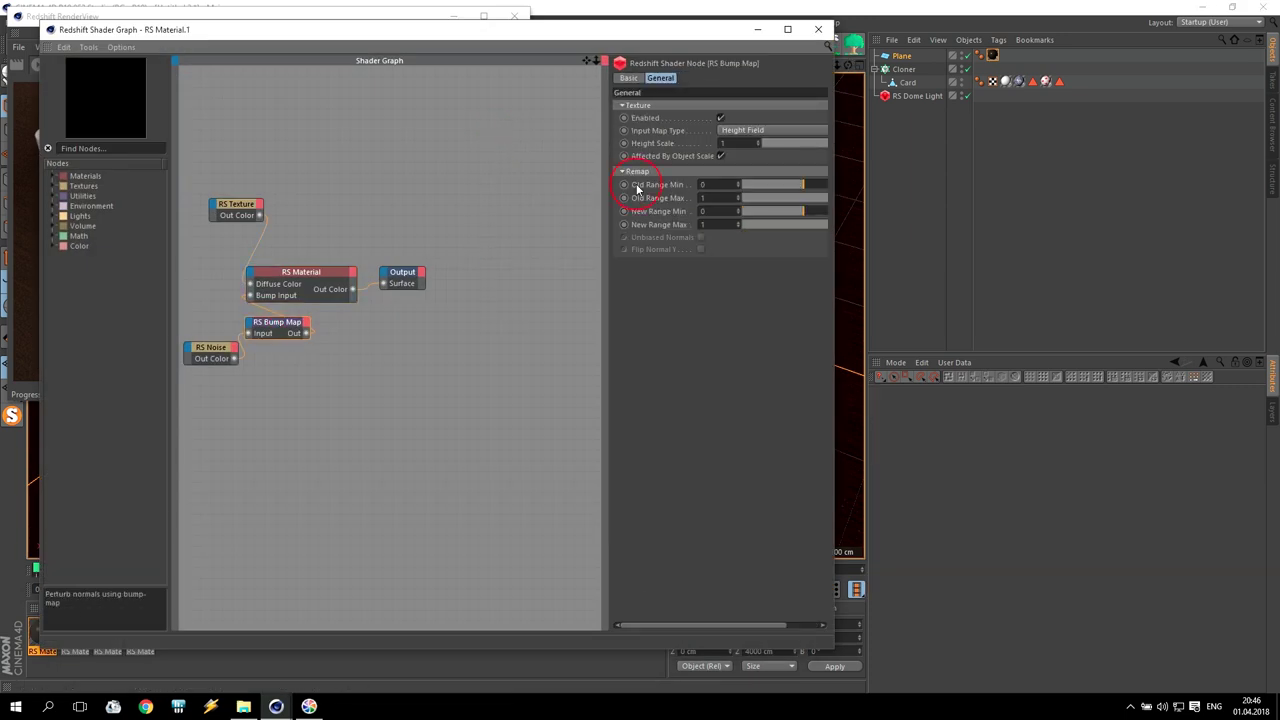
{"action": "type", "text": "0.5"}
{"action": "key", "text": "Return"}
Step: Set the Noise node's overall scale to 2 and close the shader graph and material editor
{"action": "left_click", "coordinate": [210, 346]}
{"action": "left_click", "coordinate": [778, 77]}
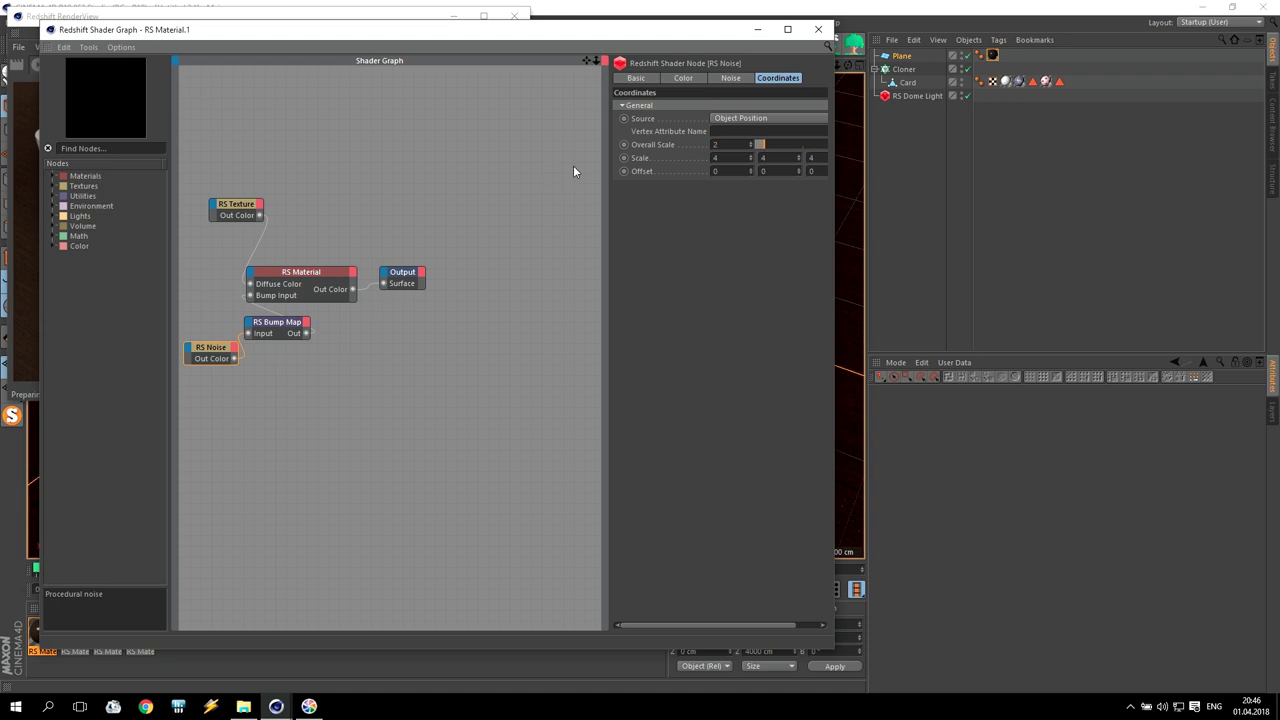
{"action": "left_click", "coordinate": [818, 29]}
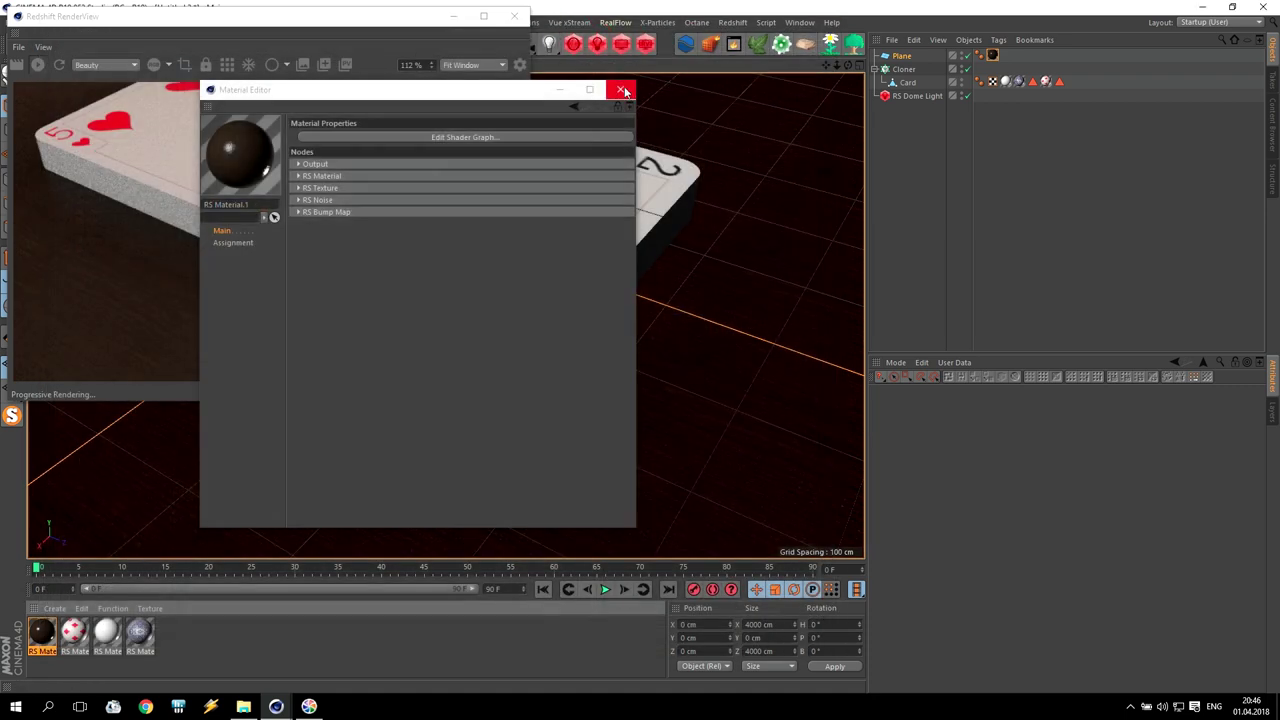
{"action": "left_click", "coordinate": [620, 89]}
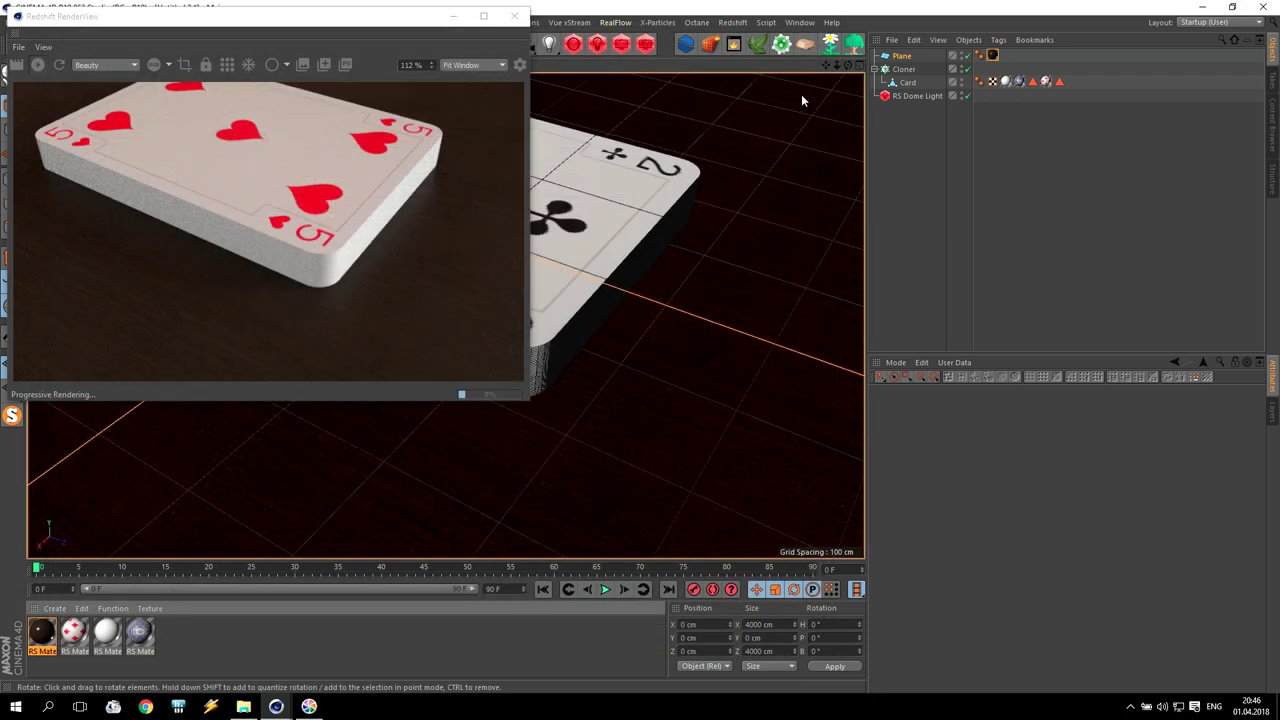
Step: Fan the deck by setting the Cloner's per-step P.X to 4 cm and R.H to 2°
{"action": "left_click_drag", "start_coordinate": [848, 65], "coordinate": [834, 138]}
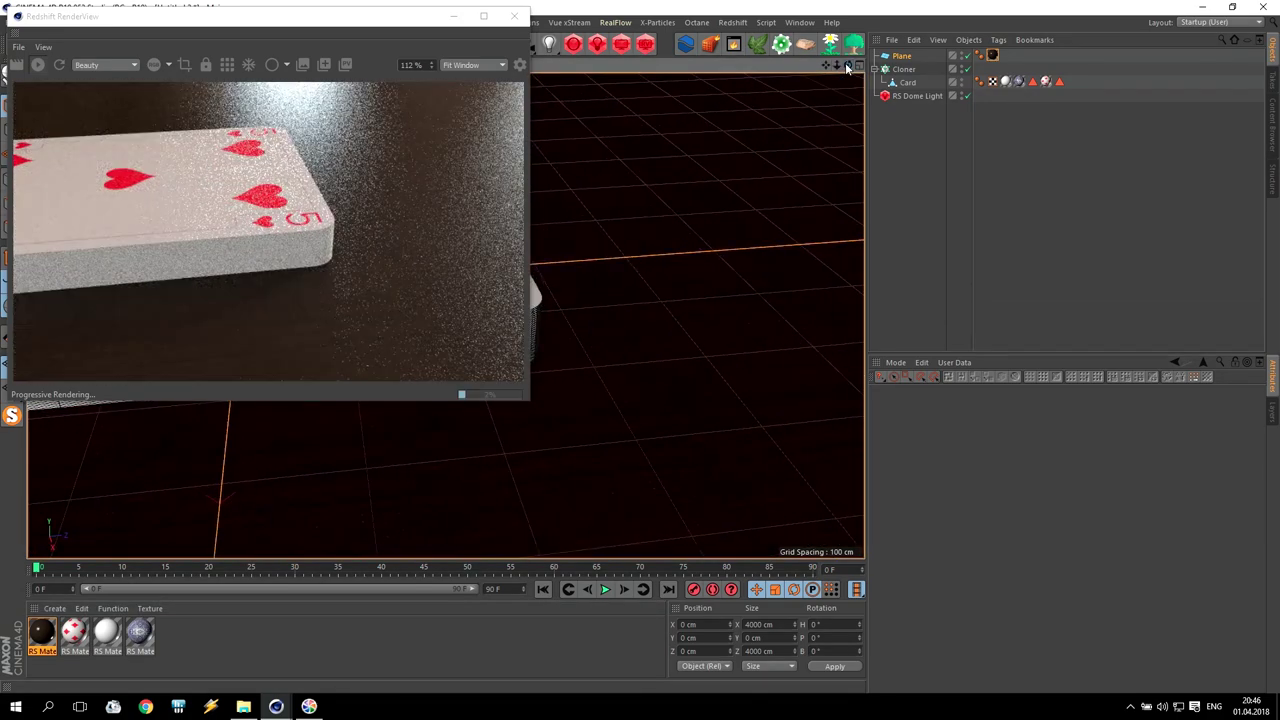
{"action": "left_click_drag", "start_coordinate": [826, 66], "coordinate": [669, 121]}
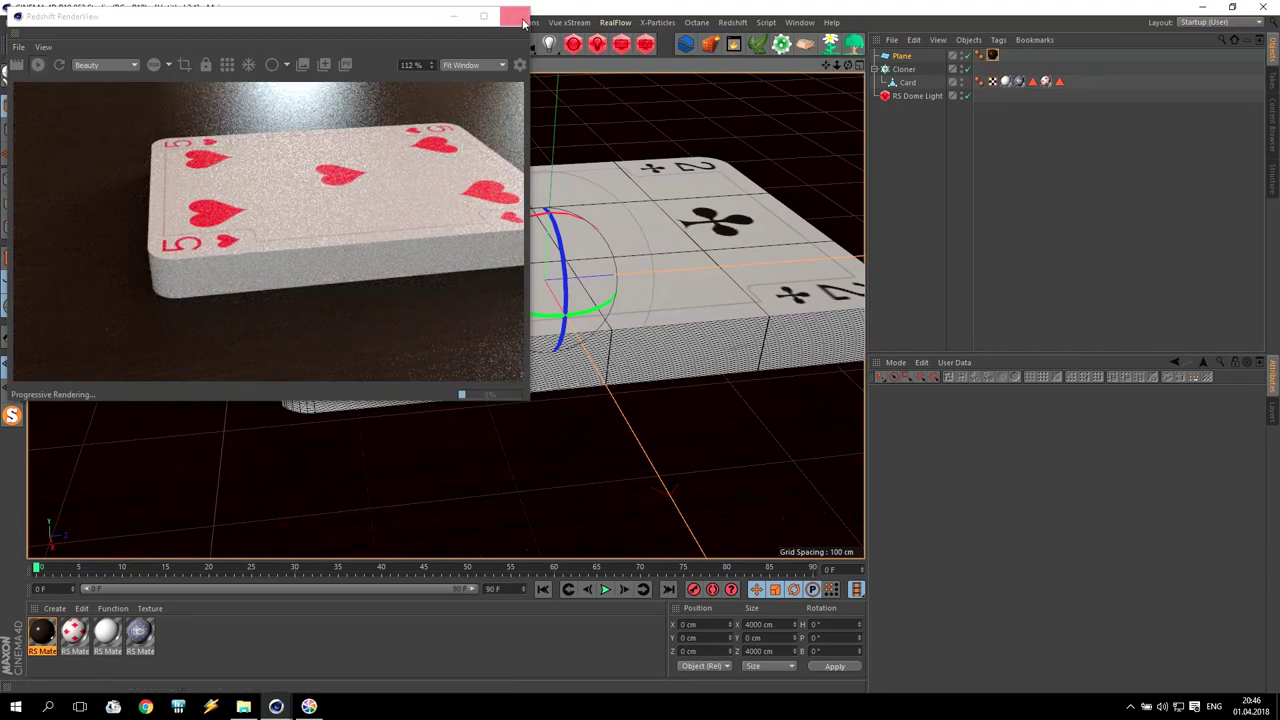
{"action": "left_click", "coordinate": [904, 70]}
{"action": "left_click_drag", "start_coordinate": [1098, 552], "coordinate": [1097, 556]}
{"action": "left_click_drag", "start_coordinate": [951, 561], "coordinate": [954, 548]}
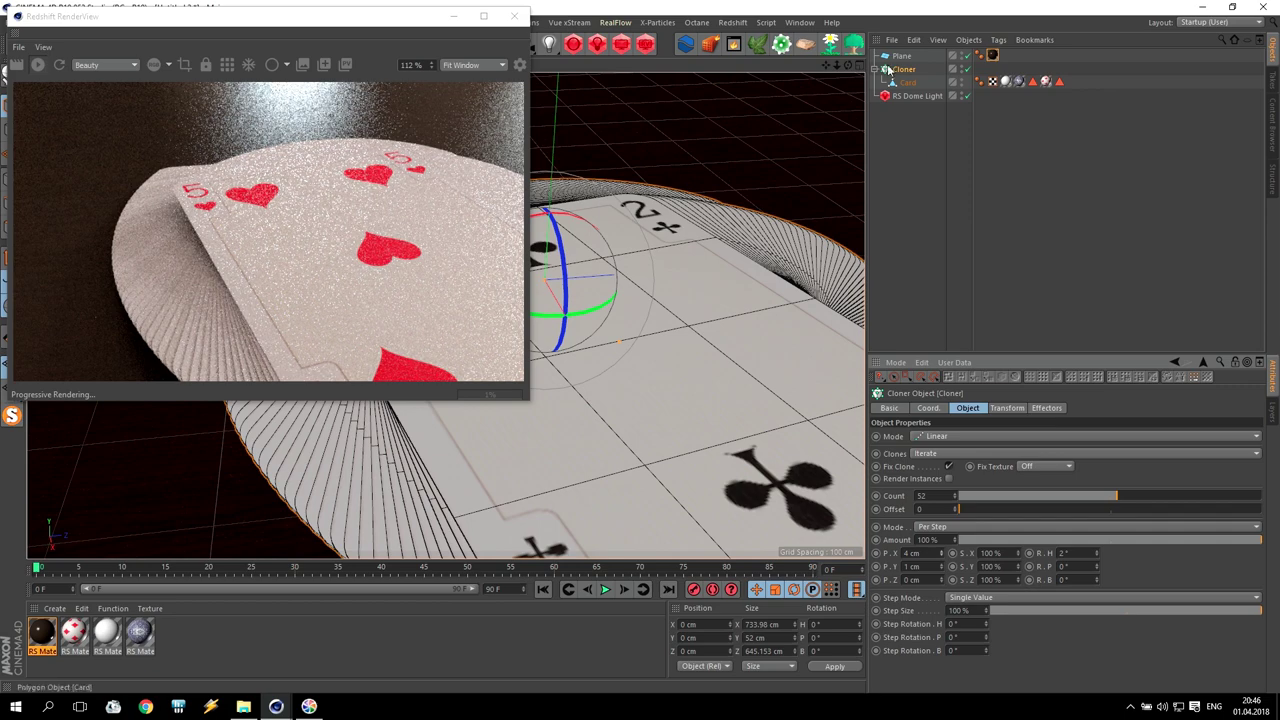
Step: Spread the fanned cards further by setting the Cloner's per-step P.X to 27 cm
{"action": "left_click_drag", "start_coordinate": [848, 65], "coordinate": [972, 92]}
{"action": "left_click_drag", "start_coordinate": [837, 65], "coordinate": [765, 70]}
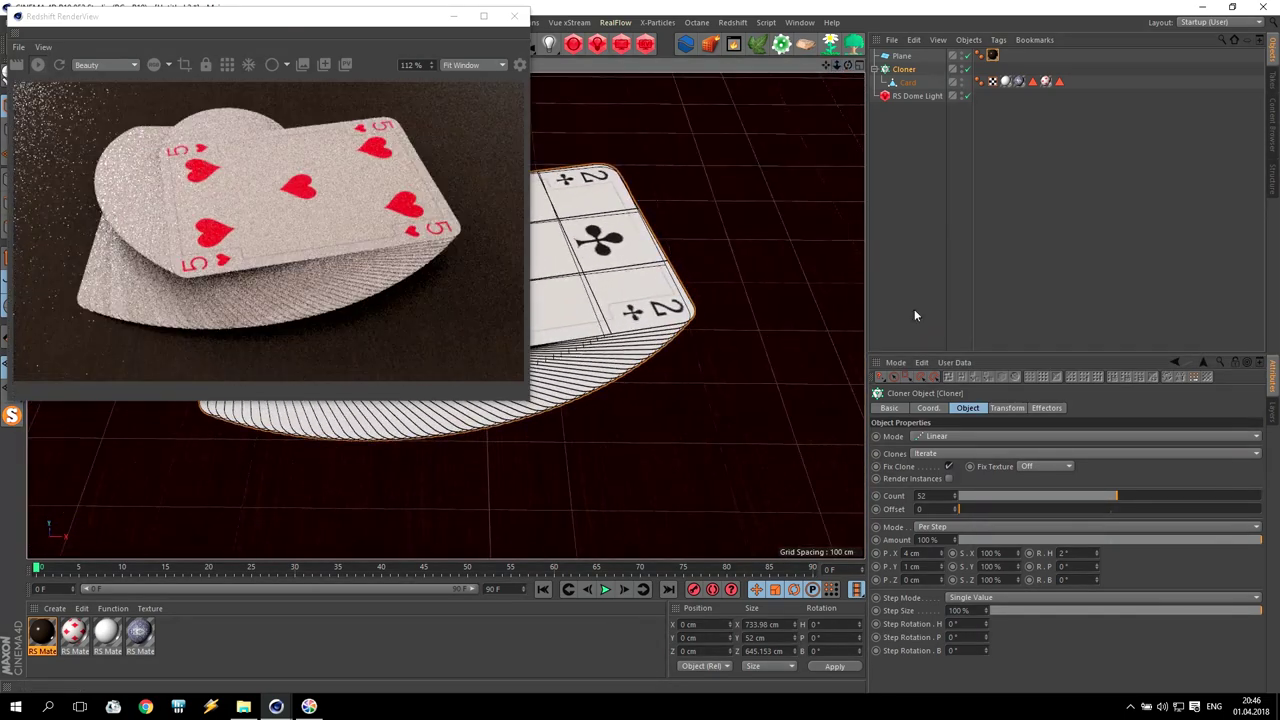
{"action": "left_click_drag", "start_coordinate": [943, 555], "coordinate": [943, 555]}
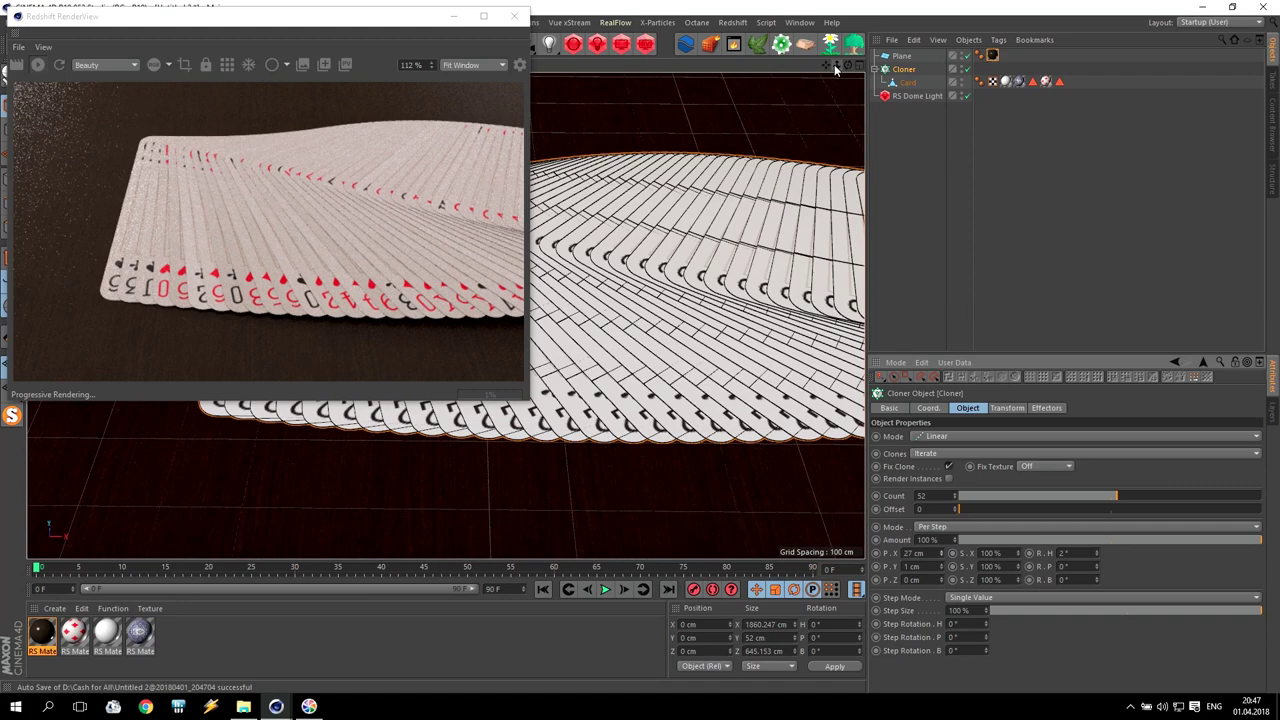
{"action": "scroll", "coordinate": [806, 90], "scroll_direction": "up", "scroll_amount": 4}
{"action": "scroll", "coordinate": [806, 90], "scroll_direction": "down", "scroll_amount": 4}
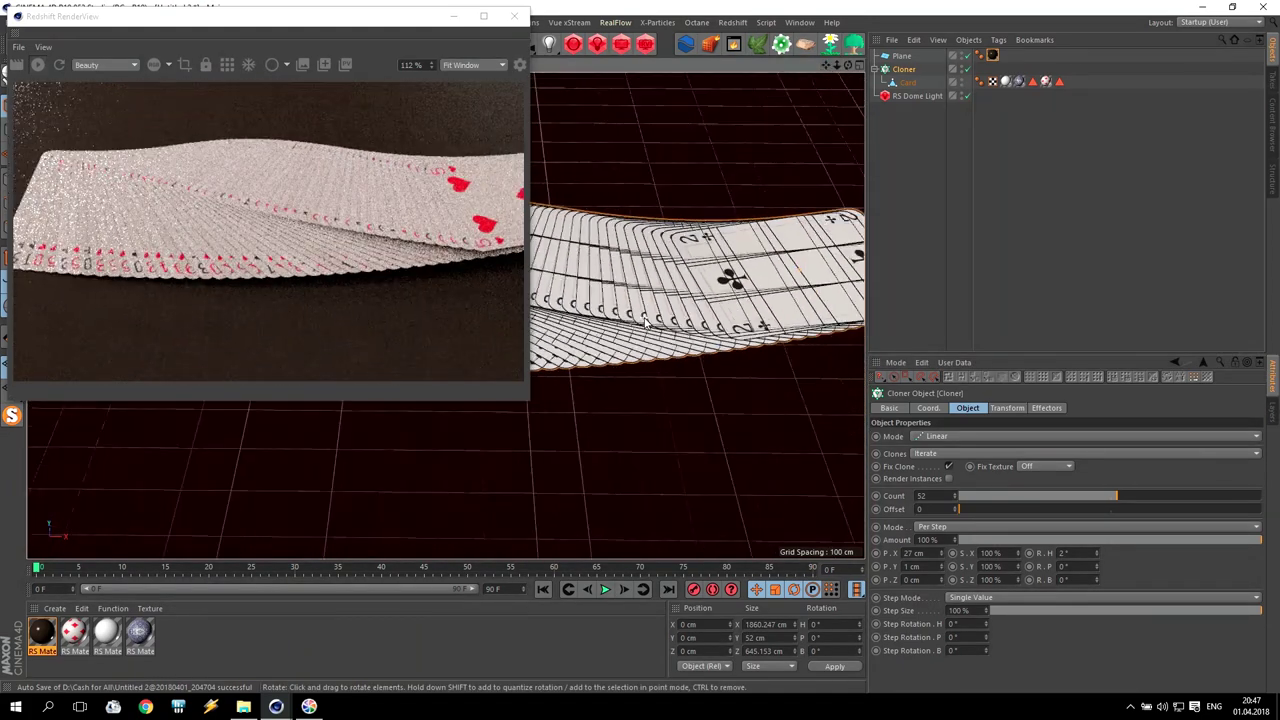
{"action": "left_click_drag", "start_coordinate": [826, 67], "coordinate": [826, 67]}
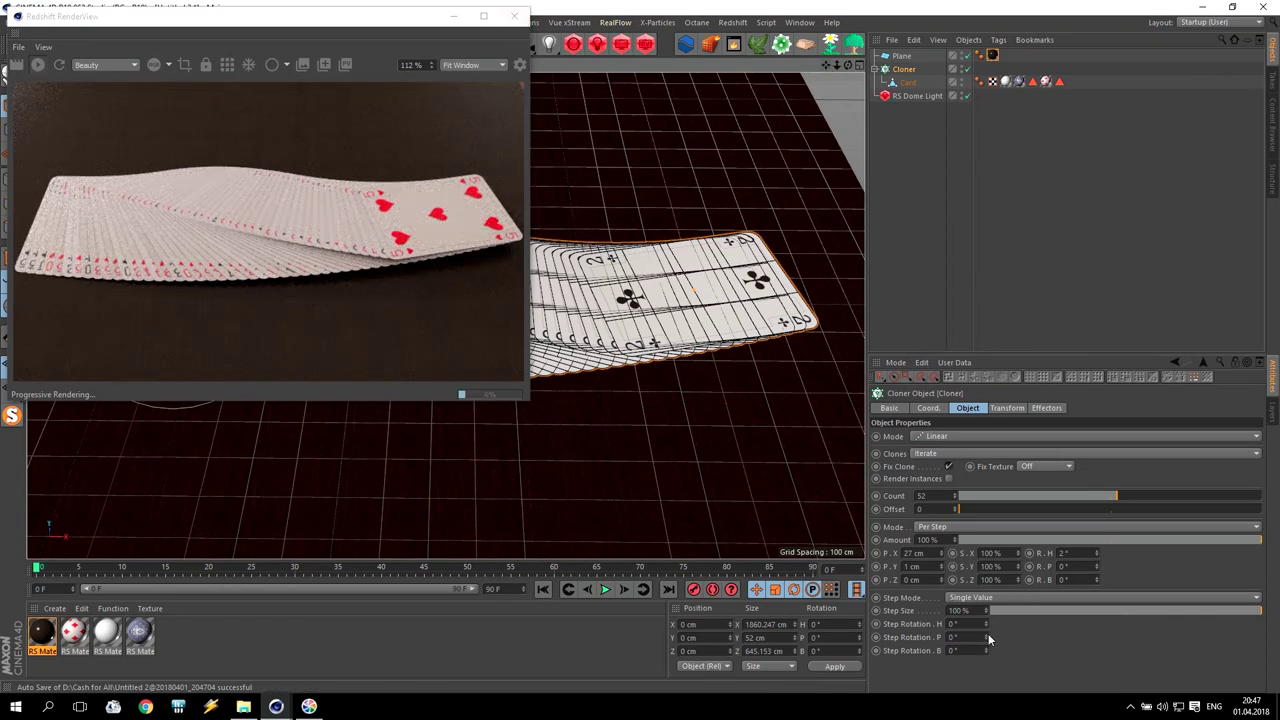
Step: Lay the cards in a straight row by setting the Cloner's per-step R.H to 0° and P.X to 35 cm
{"action": "left_click_drag", "start_coordinate": [1077, 557], "coordinate": [1012, 558]}
{"action": "type", "text": "0"}
{"action": "key", "text": "Return"}
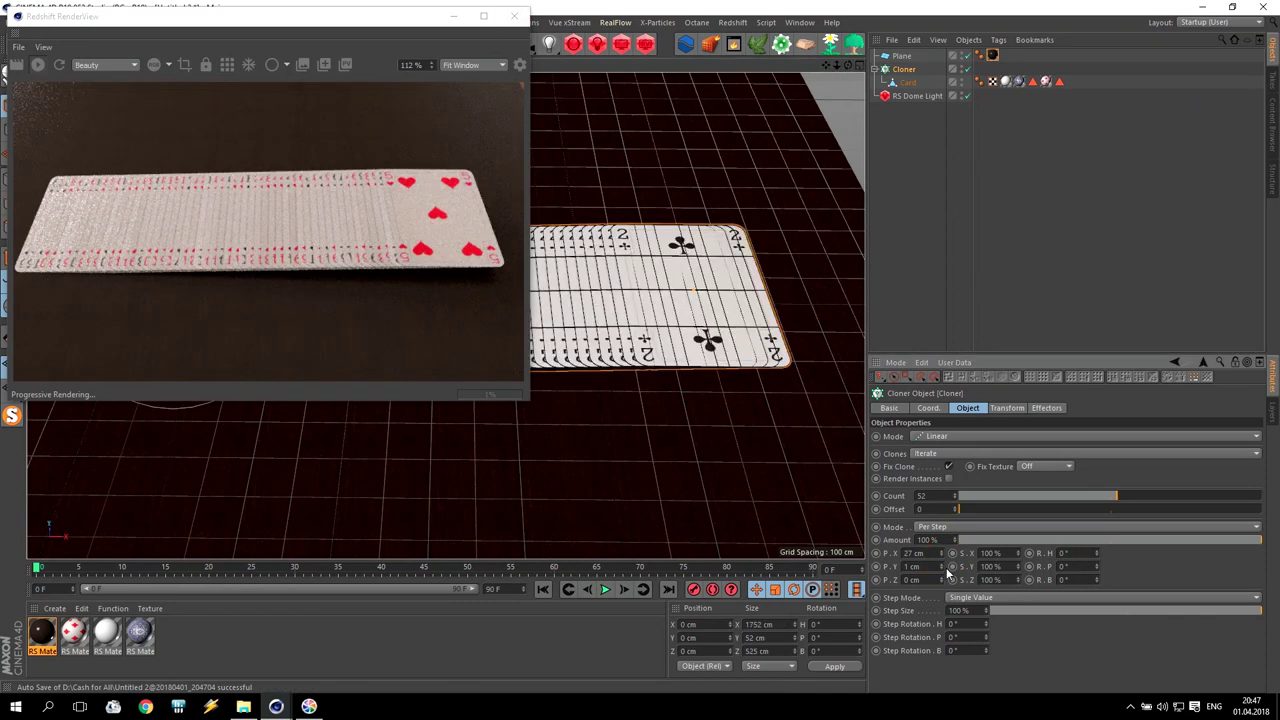
{"action": "left_click_drag", "start_coordinate": [928, 555], "coordinate": [573, 596]}
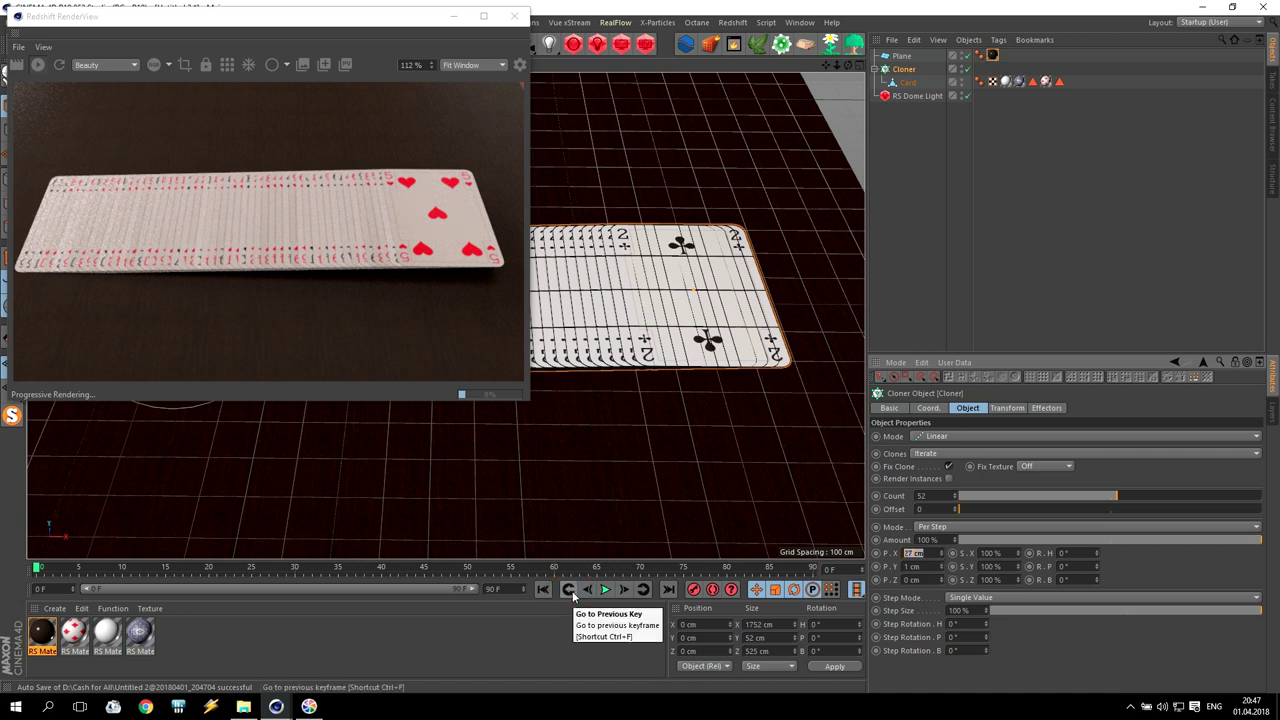
{"action": "type", "text": "35"}
{"action": "key", "text": "Return"}
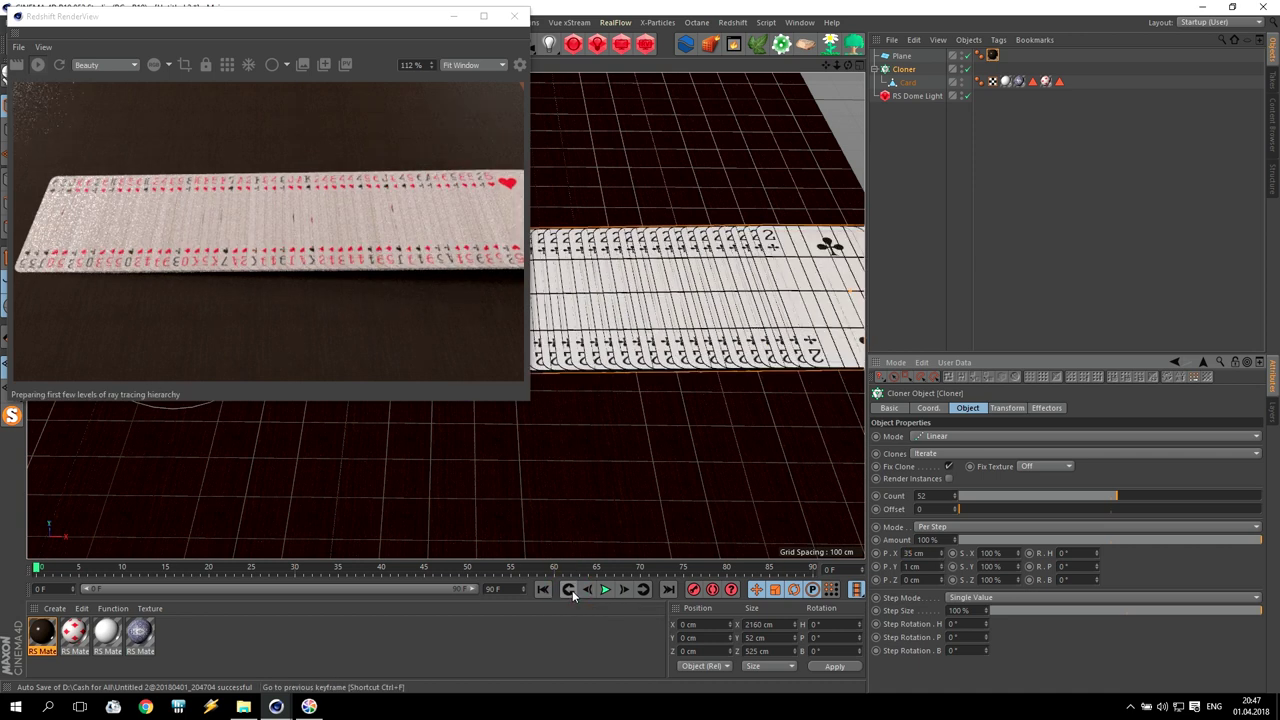
Step: Add a Plain effector to the Cloner and minimise the render view
{"action": "left_click_drag", "start_coordinate": [383, 28], "coordinate": [474, 122]}
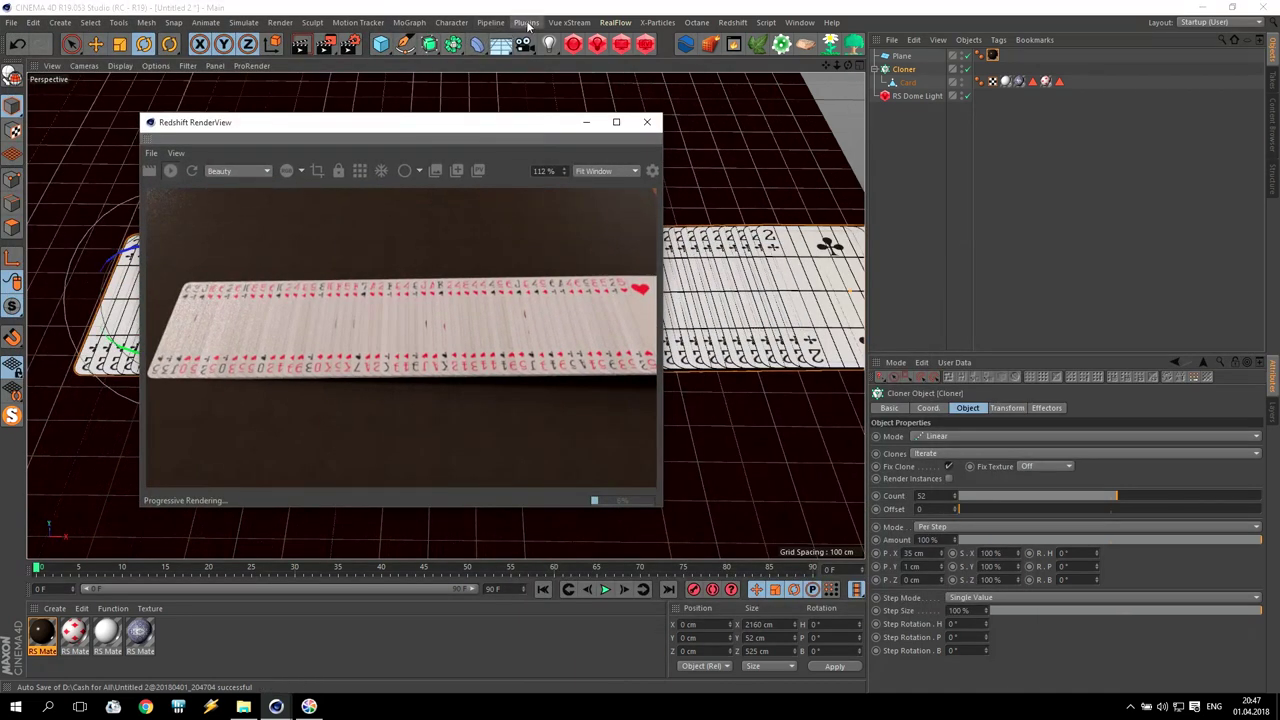
{"action": "left_click", "coordinate": [409, 22]}
{"action": "mouse_move", "coordinate": [470, 42]}
{"action": "left_click", "coordinate": [568, 62]}
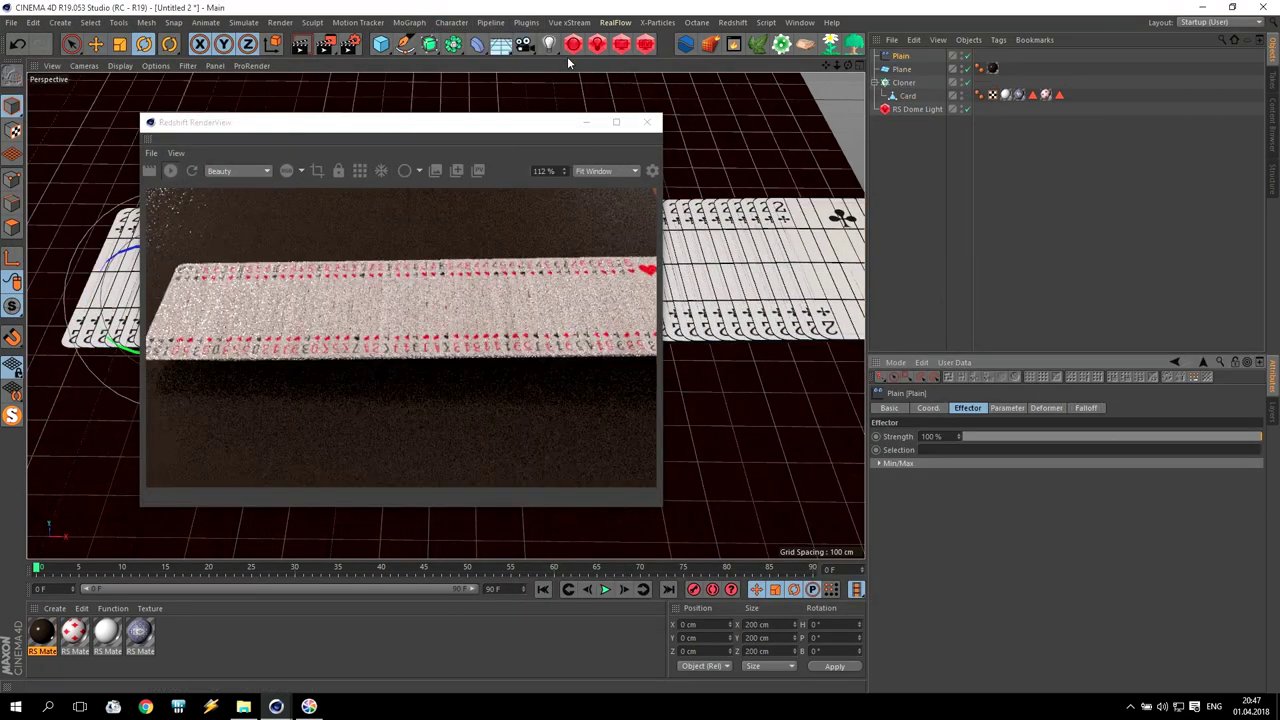
{"action": "left_click_drag", "start_coordinate": [506, 123], "coordinate": [841, 185]}
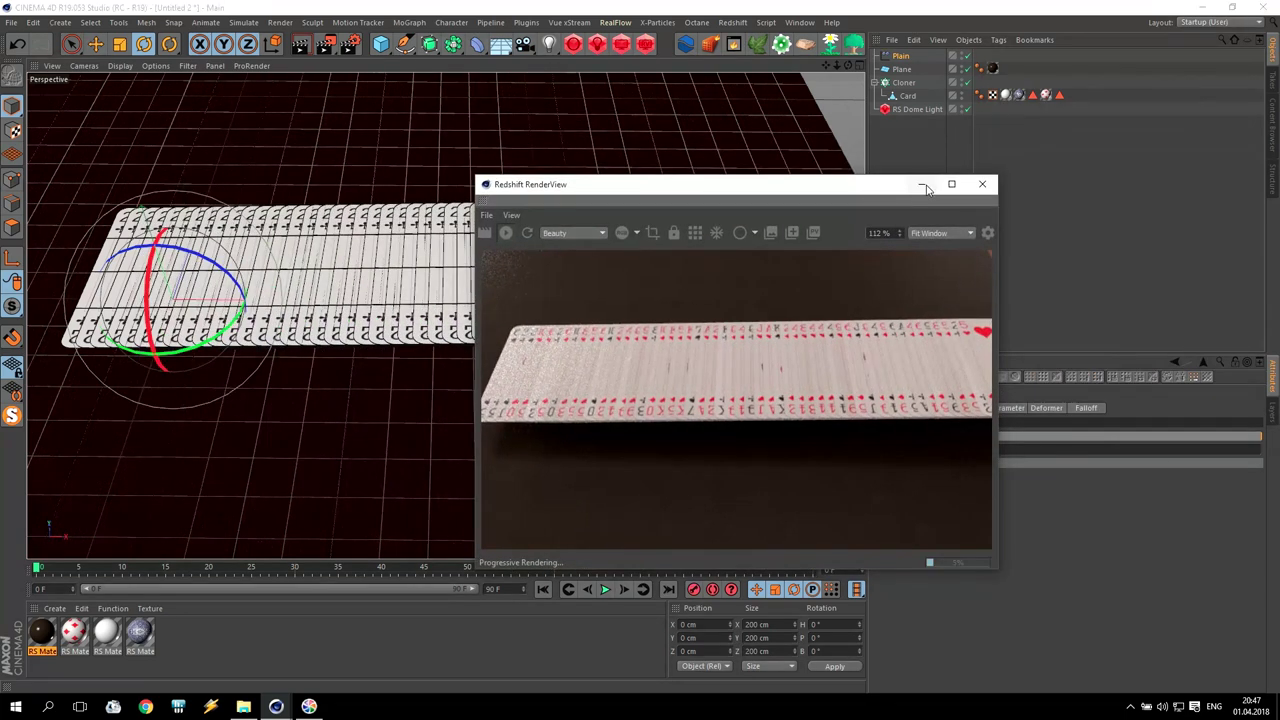
{"action": "left_click", "coordinate": [923, 186]}
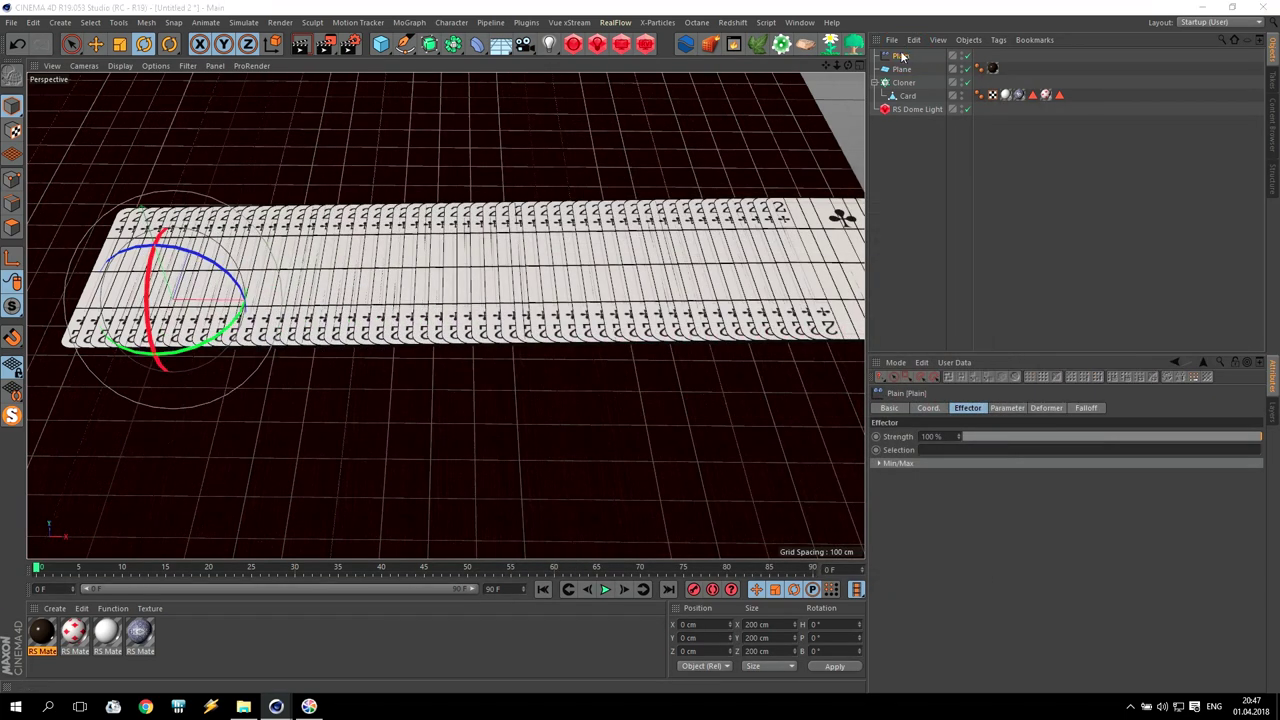
Step: Set the Plain effector's falloff shape to Linear
{"action": "left_click", "coordinate": [1088, 408]}
{"action": "left_click", "coordinate": [950, 436]}
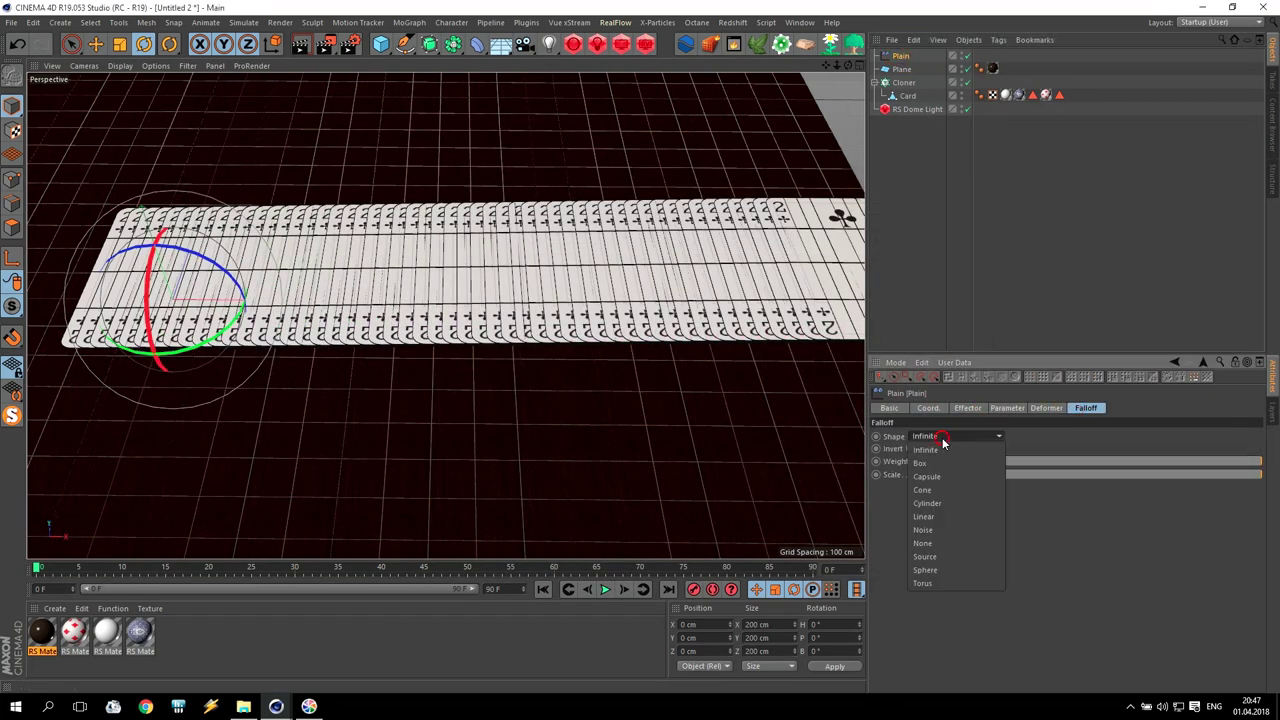
{"action": "left_click", "coordinate": [930, 516]}
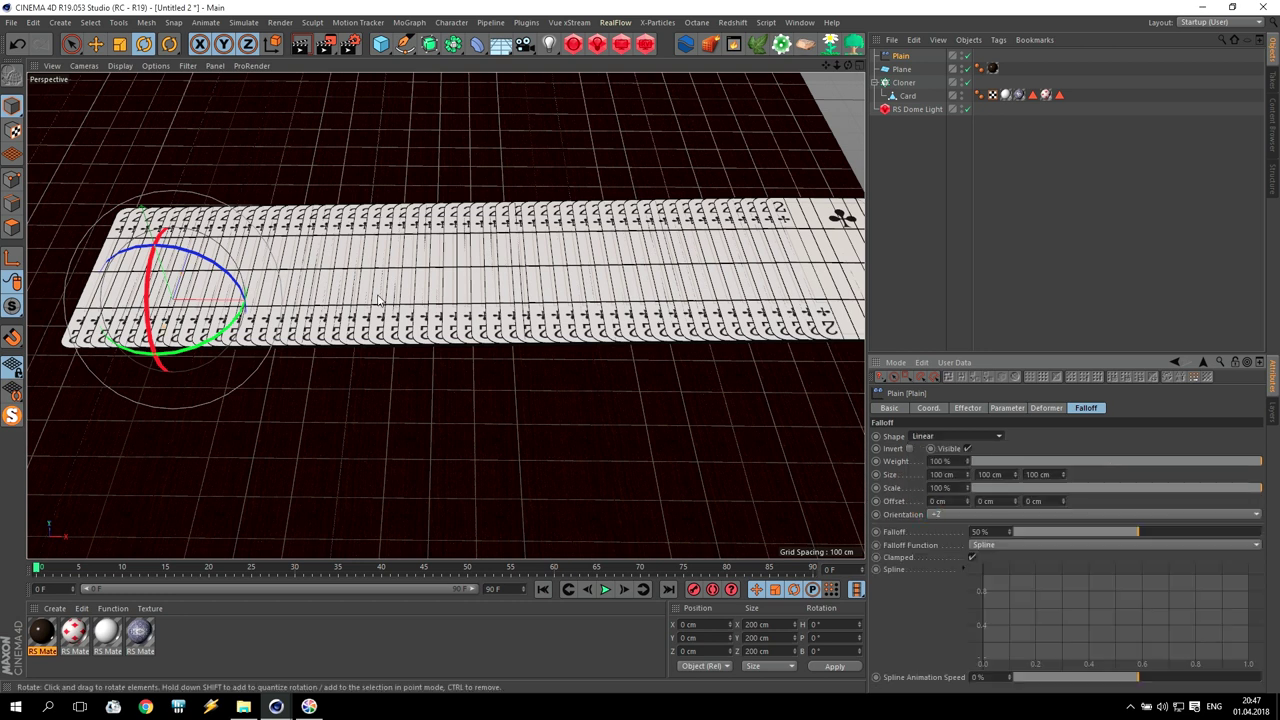
Step: Turn the Plain effector to a heading of -90° and move it along the card row to about X 591 cm
{"action": "left_click", "coordinate": [95, 43]}
{"action": "left_click_drag", "start_coordinate": [255, 302], "coordinate": [472, 336]}
{"action": "key", "text": "r"}
{"action": "key", "text": "e"}
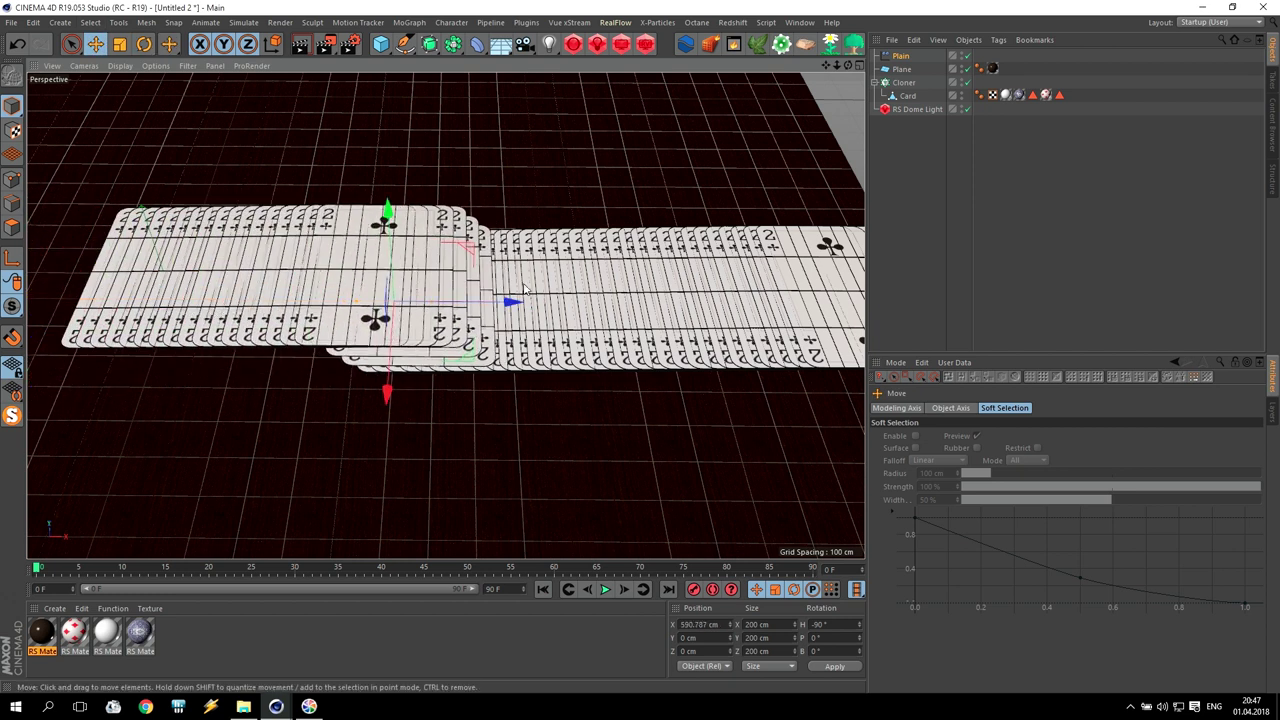
Step: Set the Plain effector's P.Y position offset to 0 cm
{"action": "left_click", "coordinate": [904, 57]}
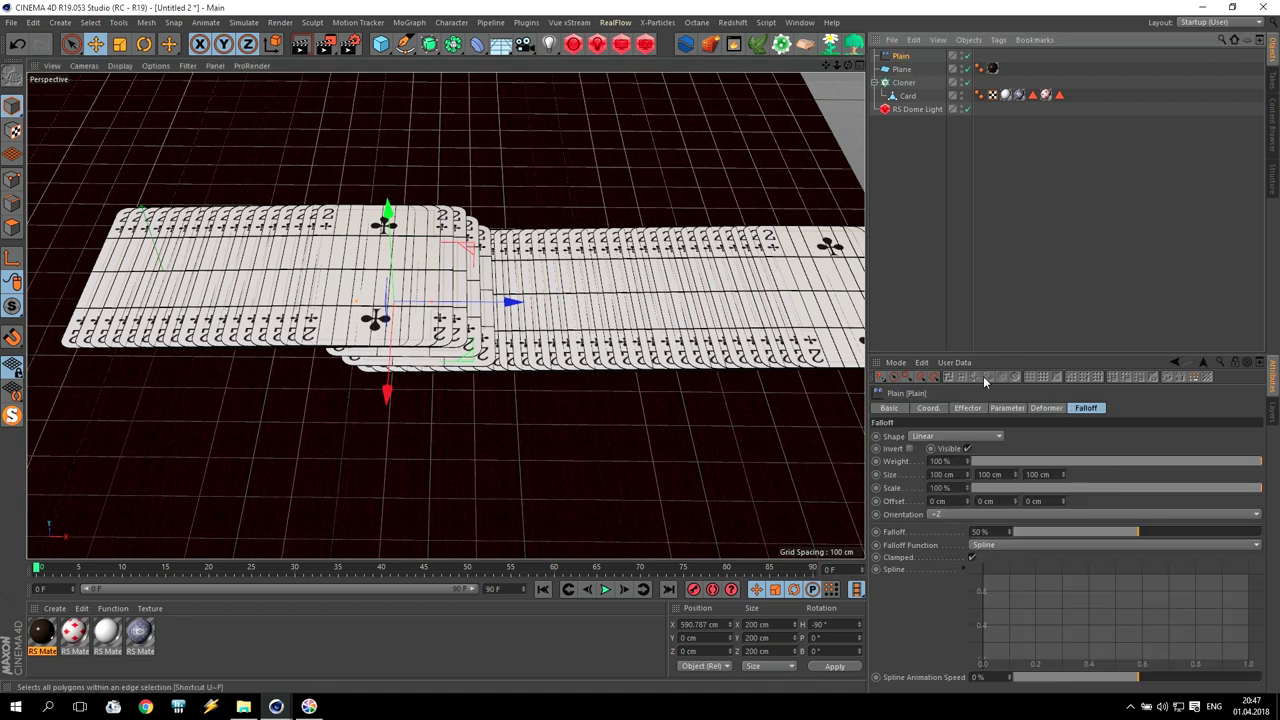
{"action": "left_click", "coordinate": [1006, 408]}
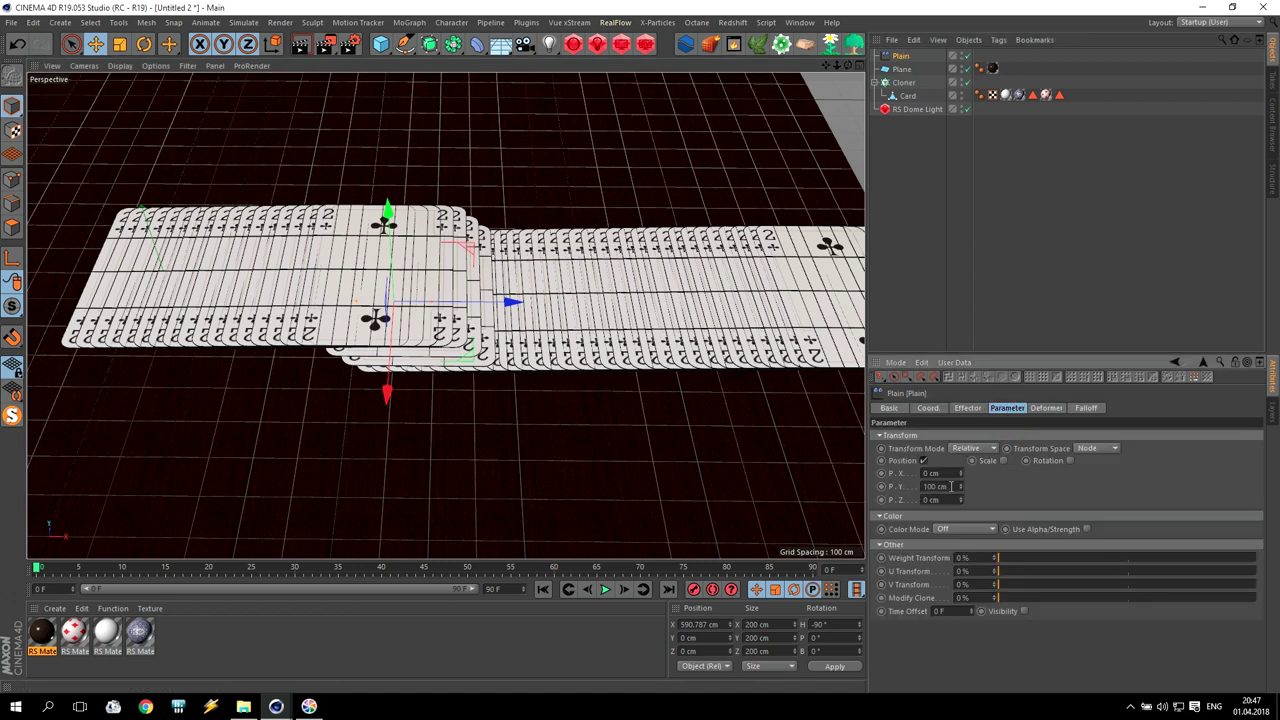
{"action": "type", "text": "0"}
{"action": "key", "text": "Return"}
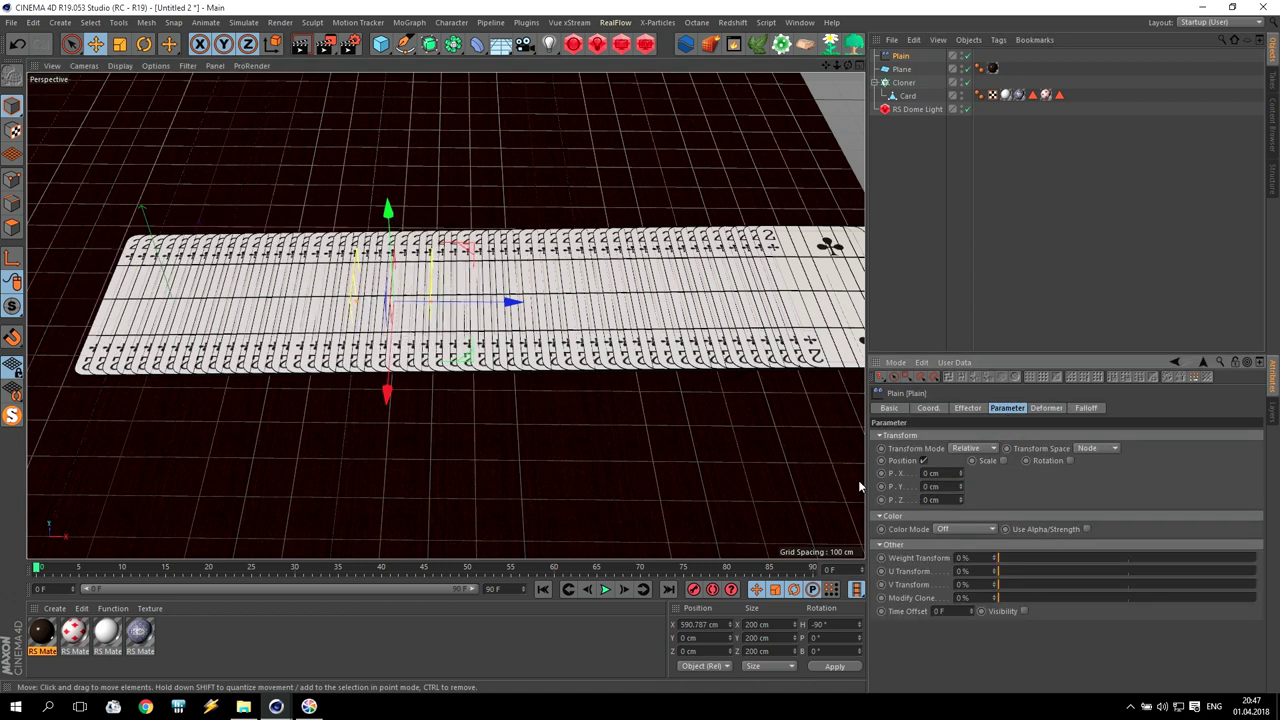
Step: Enable rotation on the Plain effector and set its R.B to 180° to flip the cards
{"action": "left_click", "coordinate": [1103, 448]}
{"action": "left_click", "coordinate": [1184, 465]}
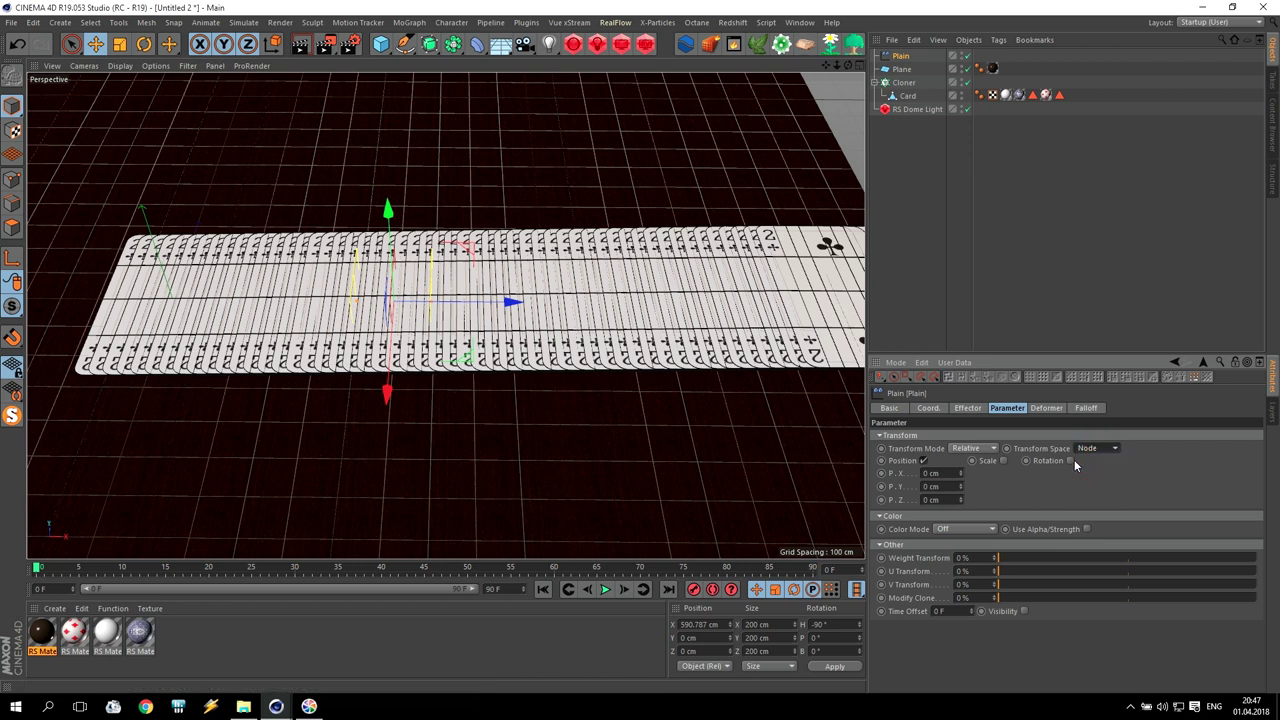
{"action": "left_click", "coordinate": [1071, 461]}
{"action": "left_click_drag", "start_coordinate": [1106, 482], "coordinate": [1108, 480]}
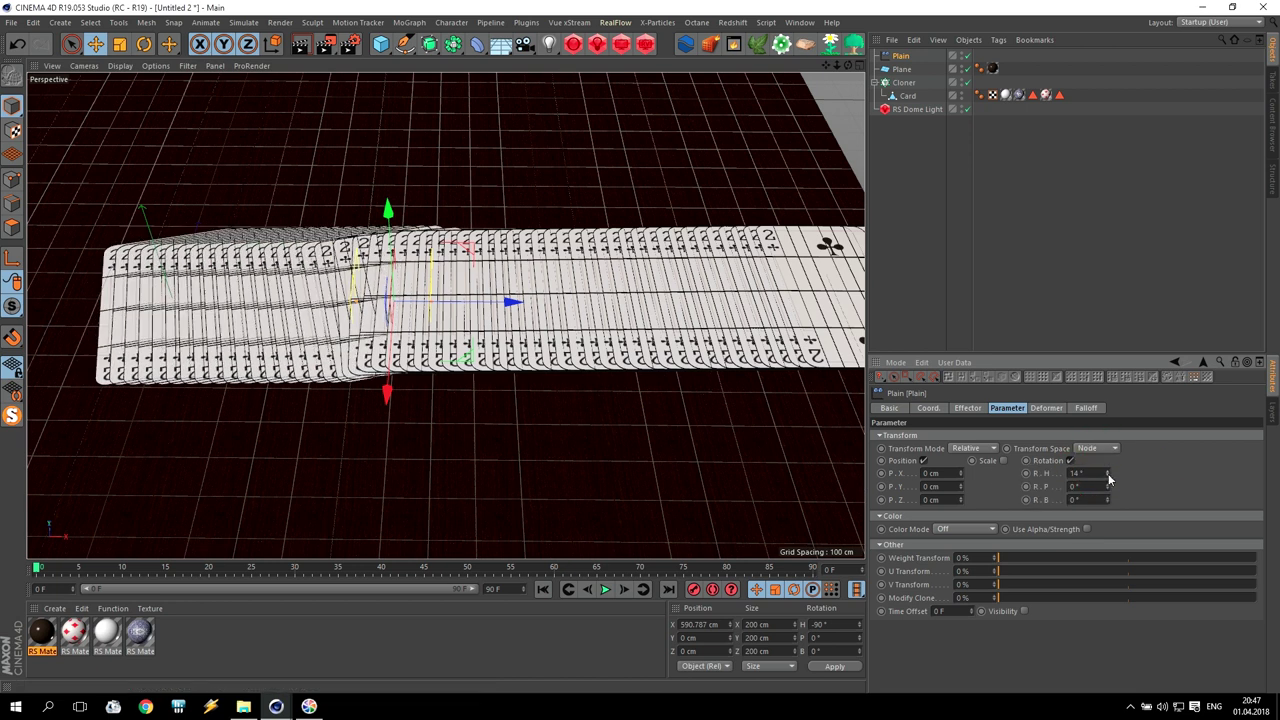
{"action": "mouse_move", "coordinate": [1108, 490]}
{"action": "left_mouse_down"}
{"action": "mouse_move", "coordinate": [1108, 452]}
{"action": "mouse_move", "coordinate": [1108, 502]}
{"action": "left_mouse_up"}
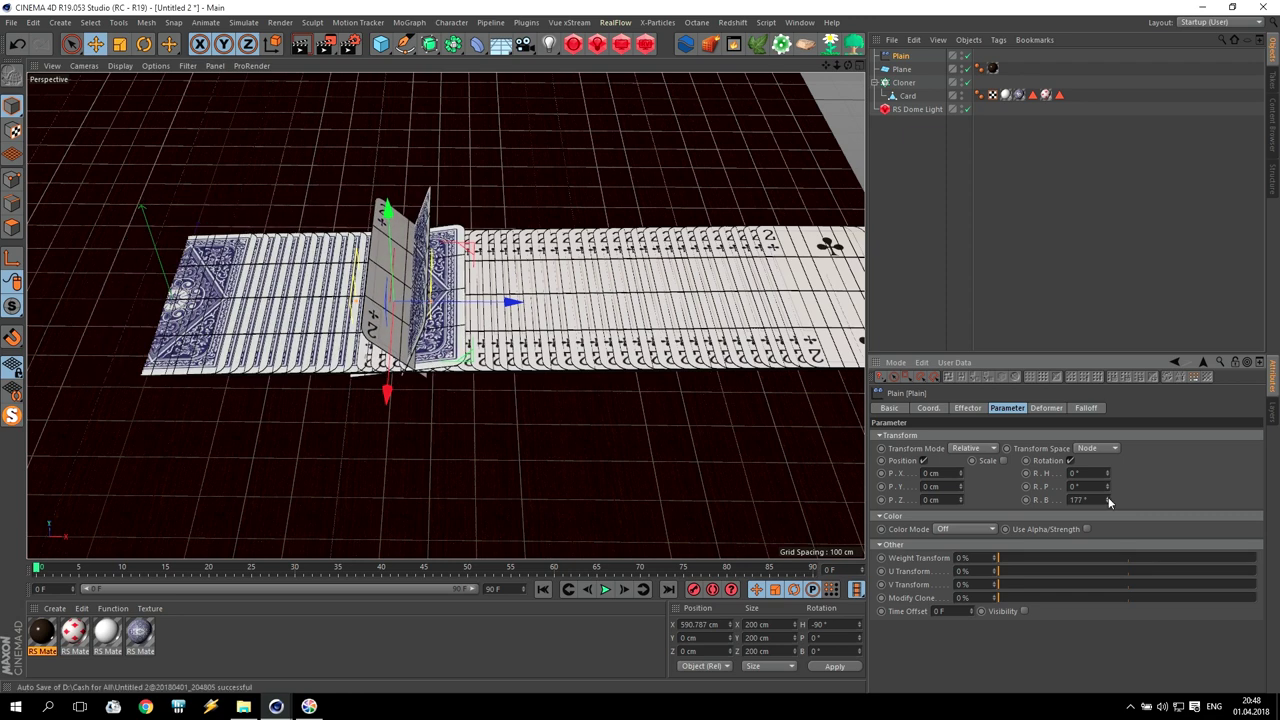
{"action": "type", "text": "180"}
{"action": "key", "text": "Return"}
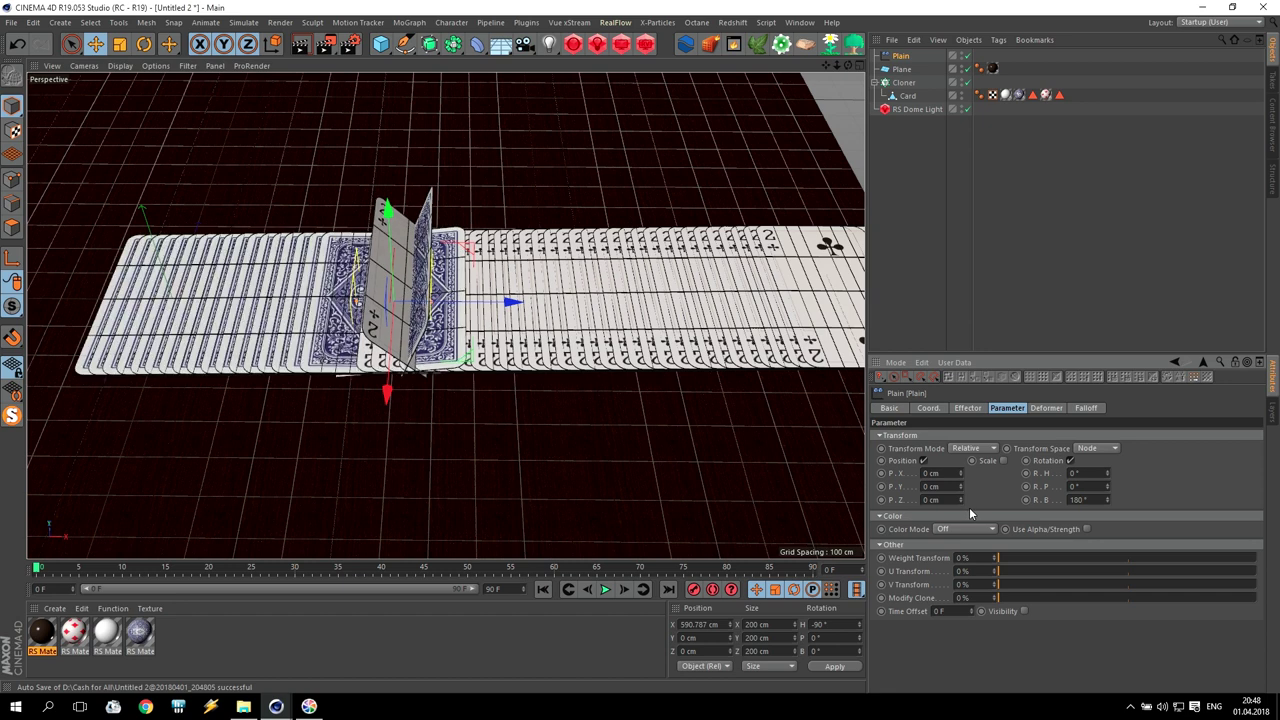
Step: Move the Plain effector to about X 383 cm and raise its linear falloff to 100%
{"action": "left_click_drag", "start_coordinate": [492, 300], "coordinate": [436, 325]}
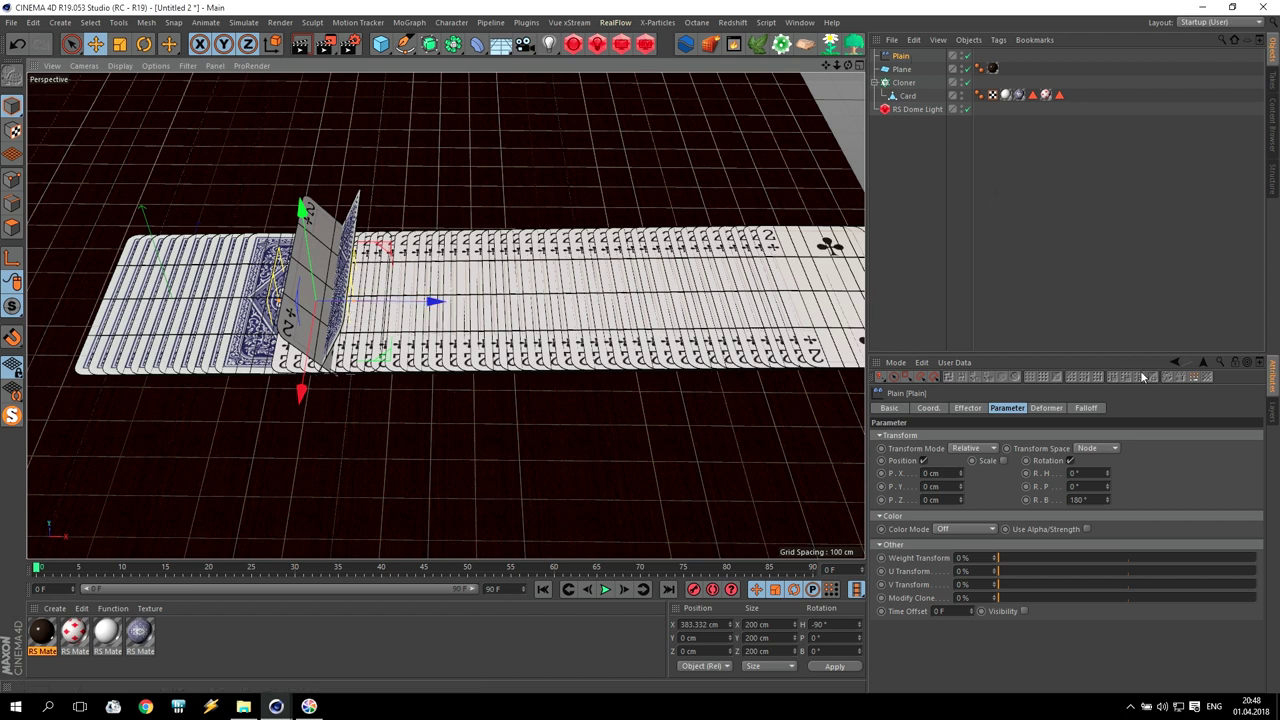
{"action": "left_click", "coordinate": [1086, 408]}
{"action": "left_click_drag", "start_coordinate": [1112, 531], "coordinate": [1279, 545]}
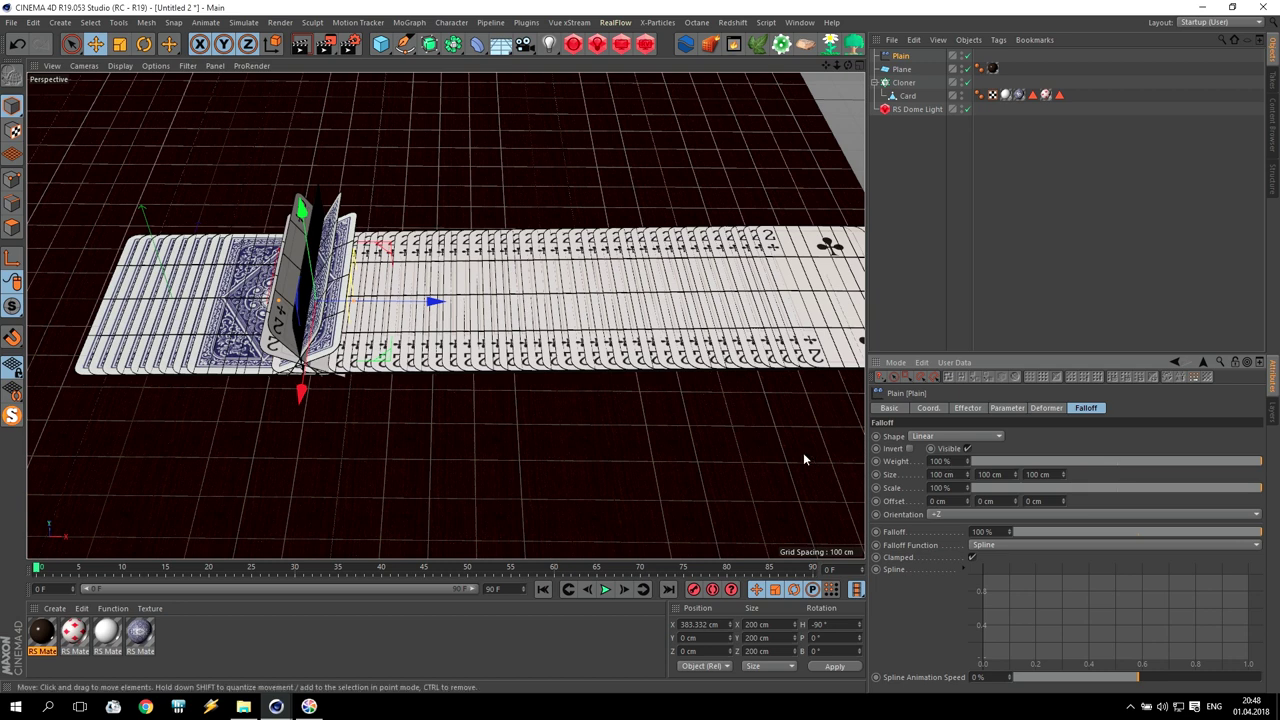
Step: Tilt the Plain effector to a pitch of 170° and move it near the start of the row, at about X 122 cm
{"action": "left_click_drag", "start_coordinate": [380, 300], "coordinate": [176, 270]}
{"action": "left_click", "coordinate": [144, 44]}
{"action": "left_click", "coordinate": [100, 44]}
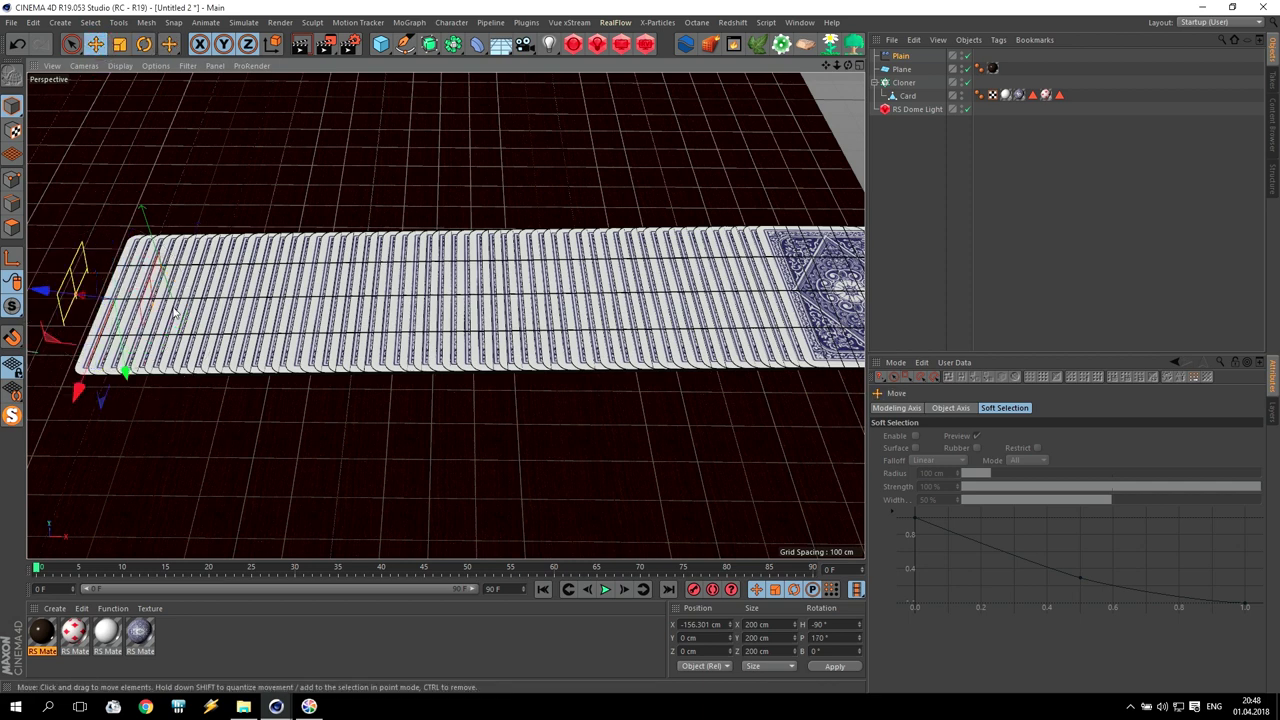
{"action": "left_click_drag", "start_coordinate": [42, 293], "coordinate": [185, 302]}
Step: Slide the Plain effector along the bent cards in the Cards.c4d project to examine the flip wave, and return to the Untitled 2 project
{"action": "left_click", "coordinate": [800, 22]}
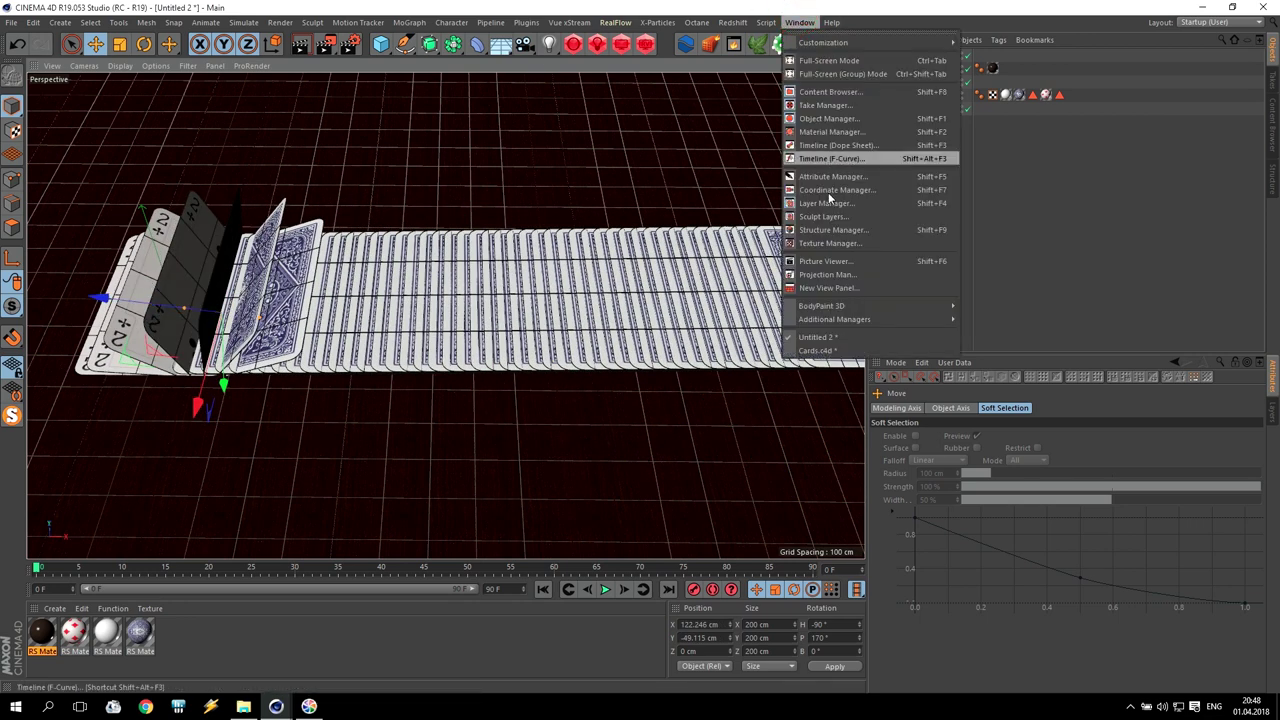
{"action": "left_click", "coordinate": [808, 354]}
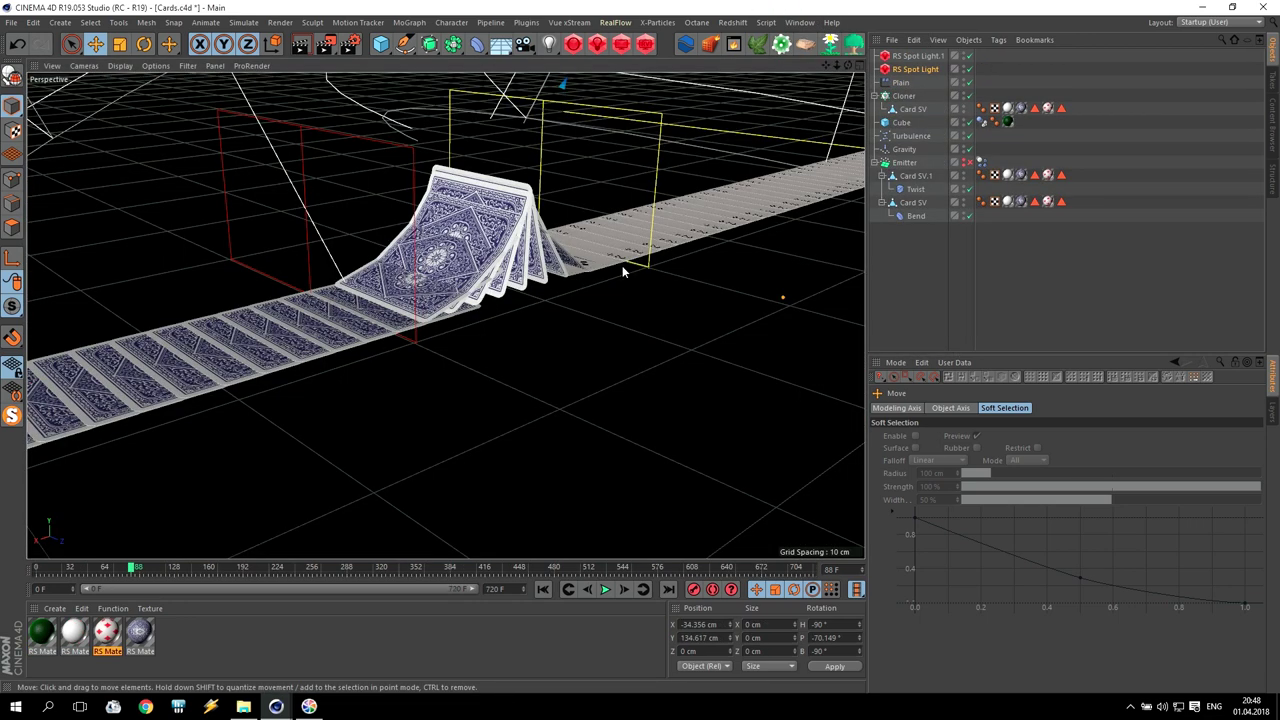
{"action": "left_click", "coordinate": [900, 82]}
{"action": "mouse_move", "coordinate": [510, 246]}
{"action": "left_mouse_down"}
{"action": "mouse_move", "coordinate": [125, 340]}
{"action": "mouse_move", "coordinate": [540, 300]}
{"action": "mouse_move", "coordinate": [857, 187]}
{"action": "mouse_move", "coordinate": [205, 394]}
{"action": "mouse_move", "coordinate": [57, 400]}
{"action": "mouse_move", "coordinate": [70, 355]}
{"action": "mouse_move", "coordinate": [502, 256]}
{"action": "left_mouse_up"}
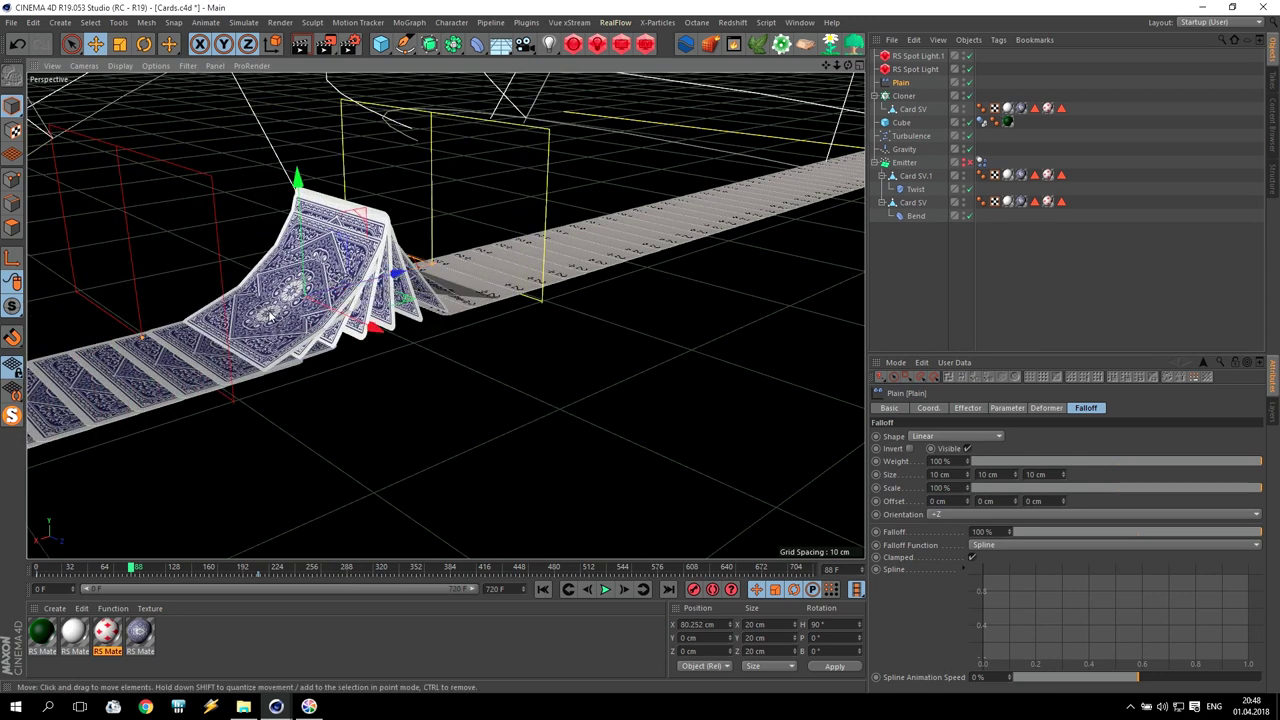
{"action": "left_click_drag", "start_coordinate": [396, 275], "coordinate": [642, 312]}
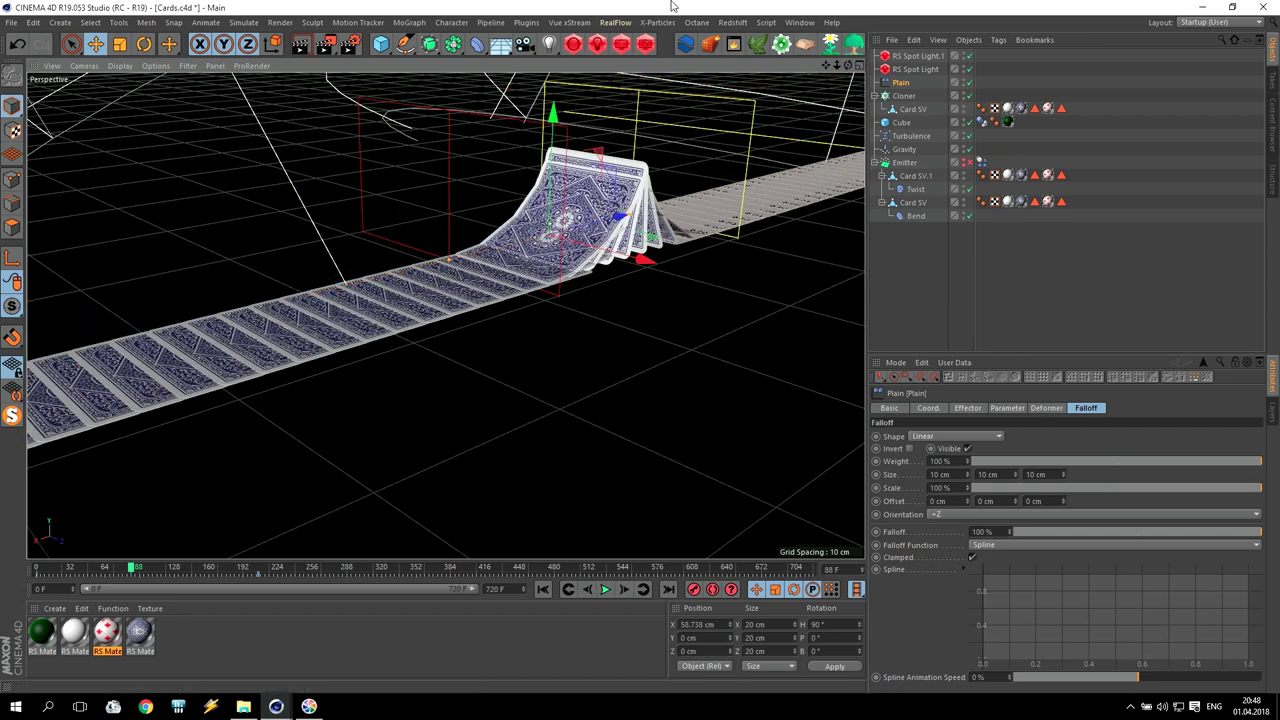
{"action": "left_click", "coordinate": [799, 22]}
{"action": "left_click", "coordinate": [814, 338]}
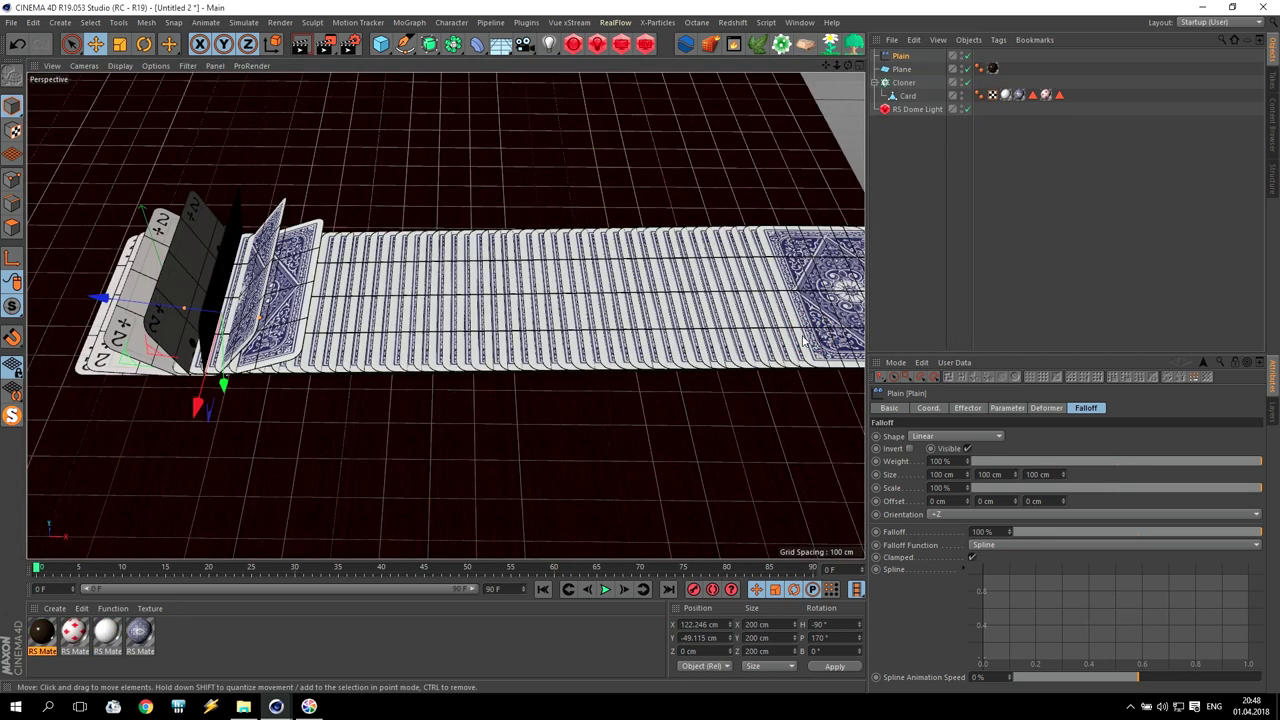
Step: Take the Card out of the Cloner and delete the Cloner and the Plain effector
{"action": "left_click_drag", "start_coordinate": [909, 102], "coordinate": [920, 108]}
{"action": "left_click", "coordinate": [905, 83]}
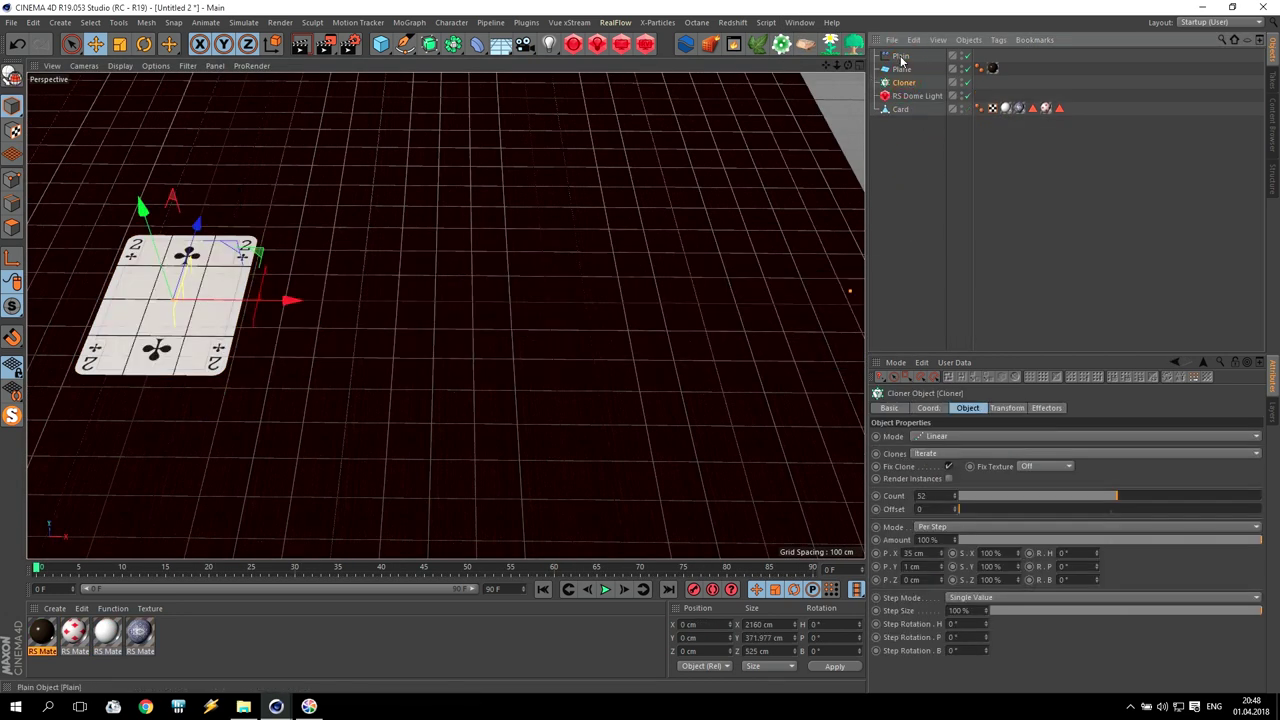
{"action": "left_click", "coordinate": [902, 56], "text": "ctrl"}
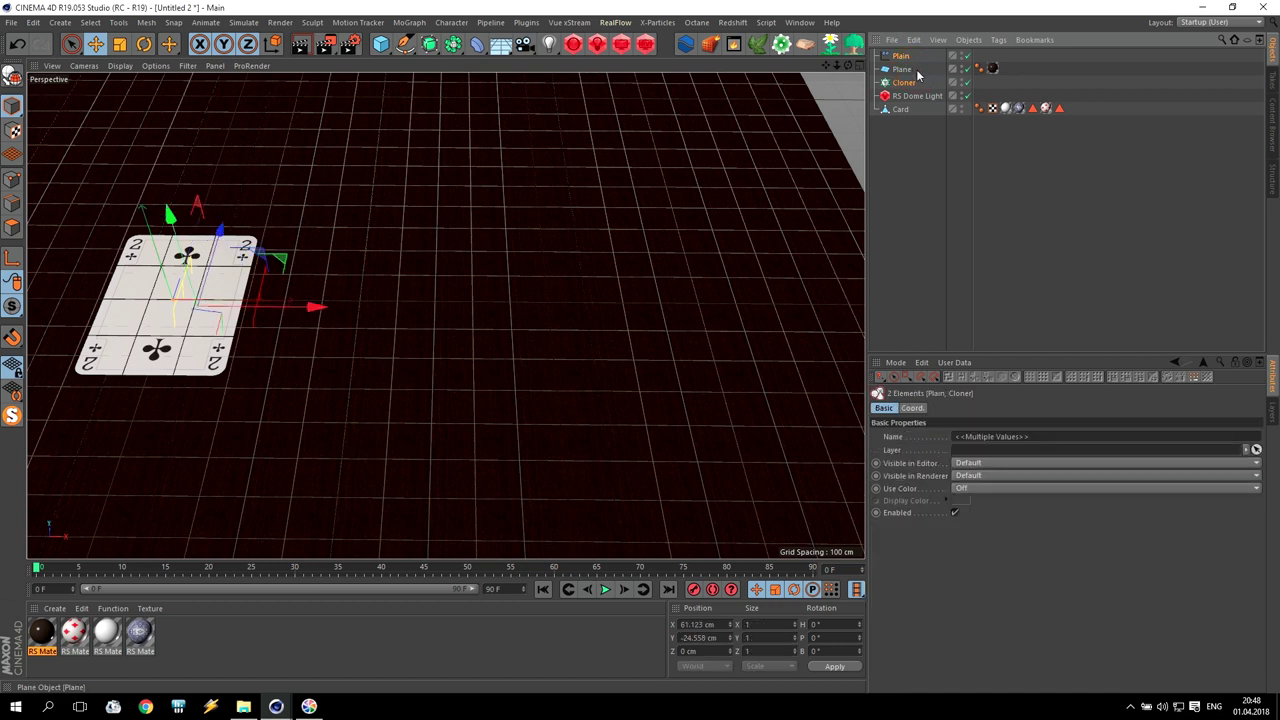
{"action": "key", "text": "Delete"}
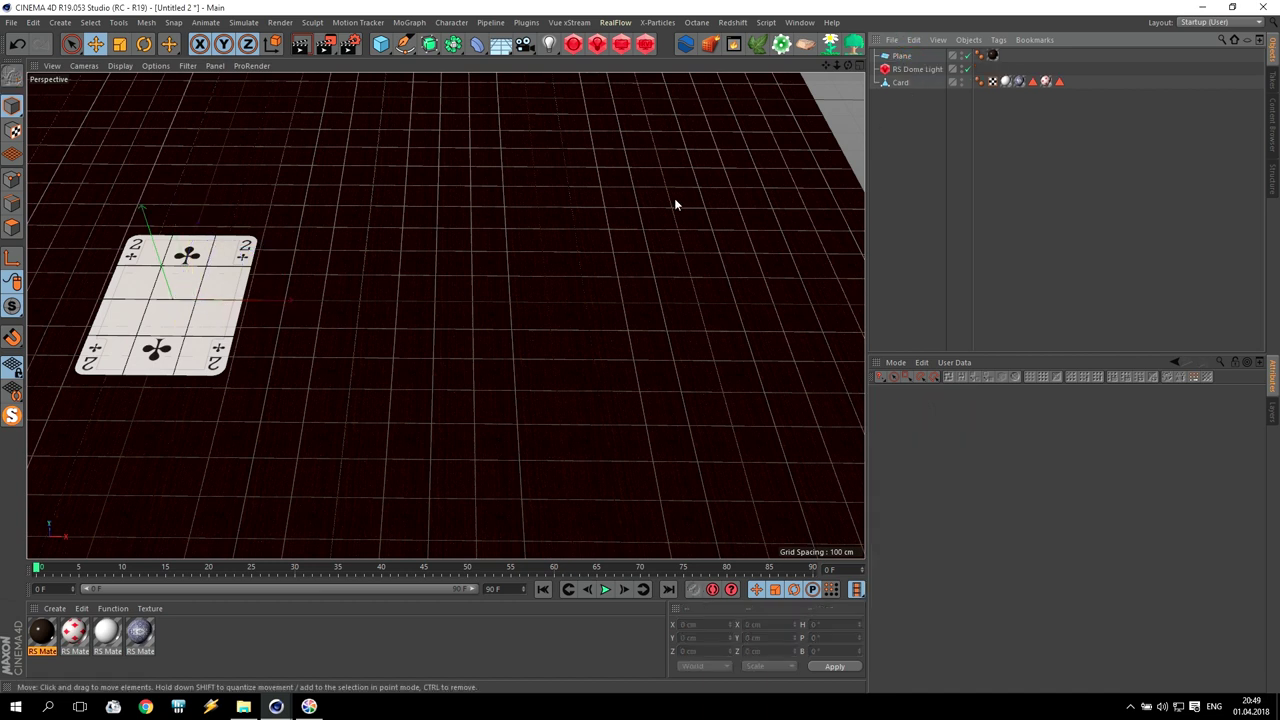
Step: Add a particle Emitter and rotate it to a pitch of 90° so it emits upward
{"action": "left_click", "coordinate": [242, 22]}
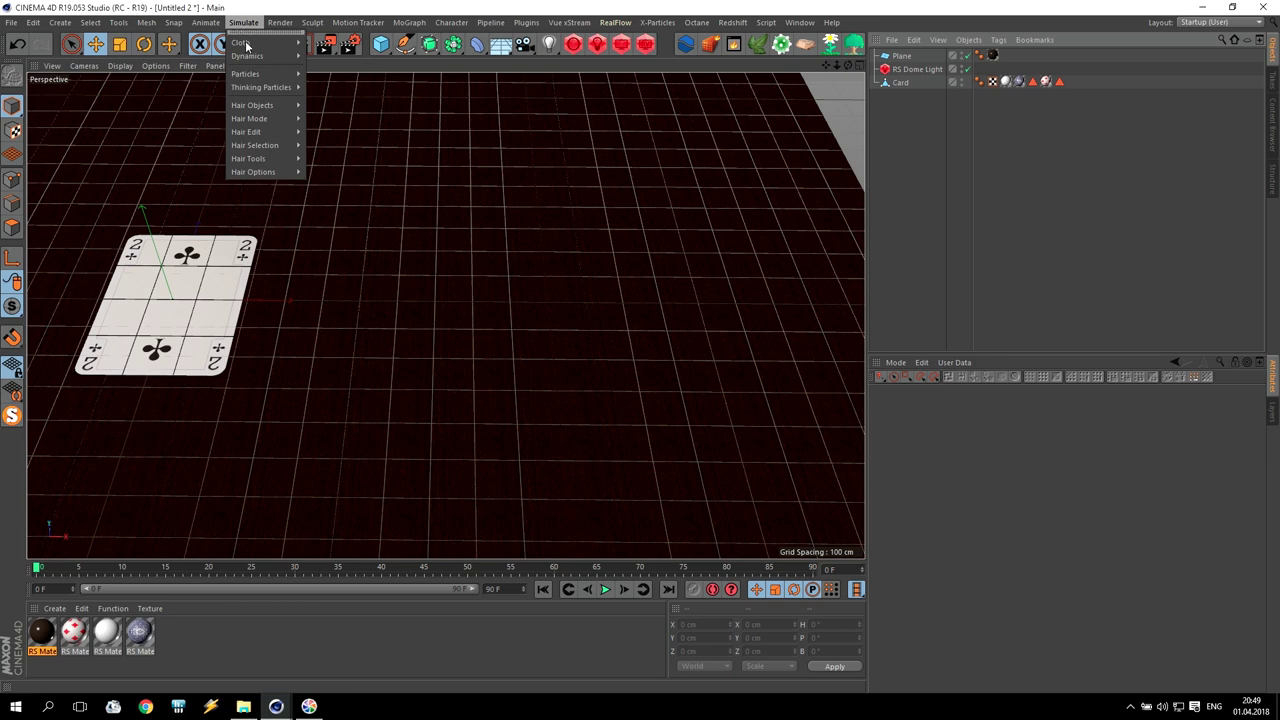
{"action": "mouse_move", "coordinate": [252, 74]}
{"action": "left_click", "coordinate": [337, 76]}
{"action": "left_click", "coordinate": [144, 45]}
{"action": "left_click_drag", "start_coordinate": [148, 307], "coordinate": [178, 438]}
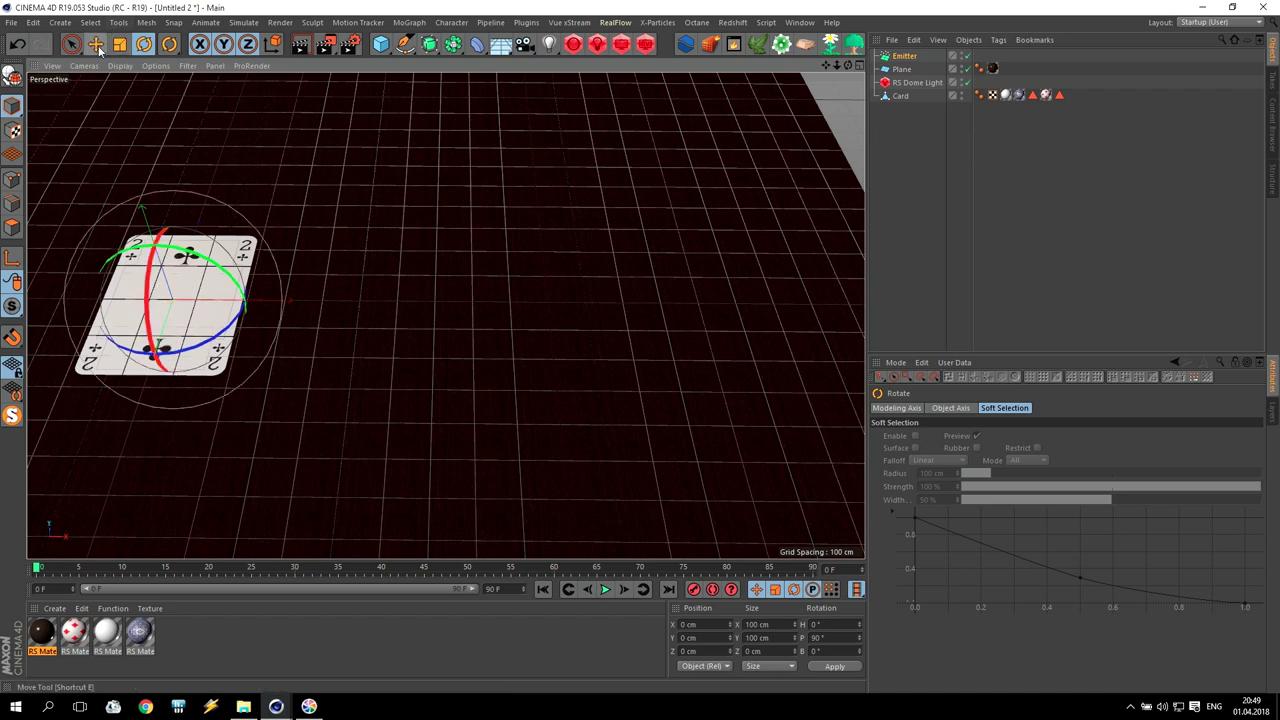
Step: Make the Card a child of the Emitter and enable Show Objects for its particles
{"action": "left_click_drag", "start_coordinate": [826, 66], "coordinate": [1085, 33]}
{"action": "left_click_drag", "start_coordinate": [901, 99], "coordinate": [916, 58]}
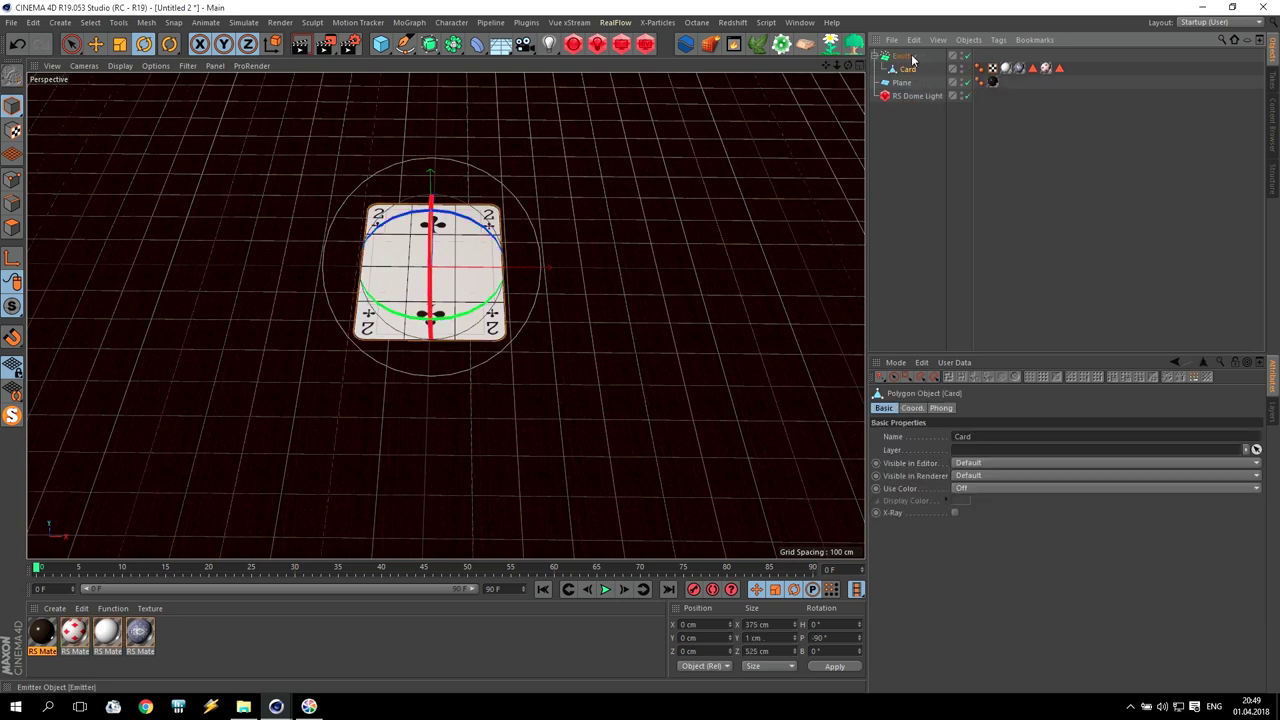
{"action": "left_click", "coordinate": [905, 57]}
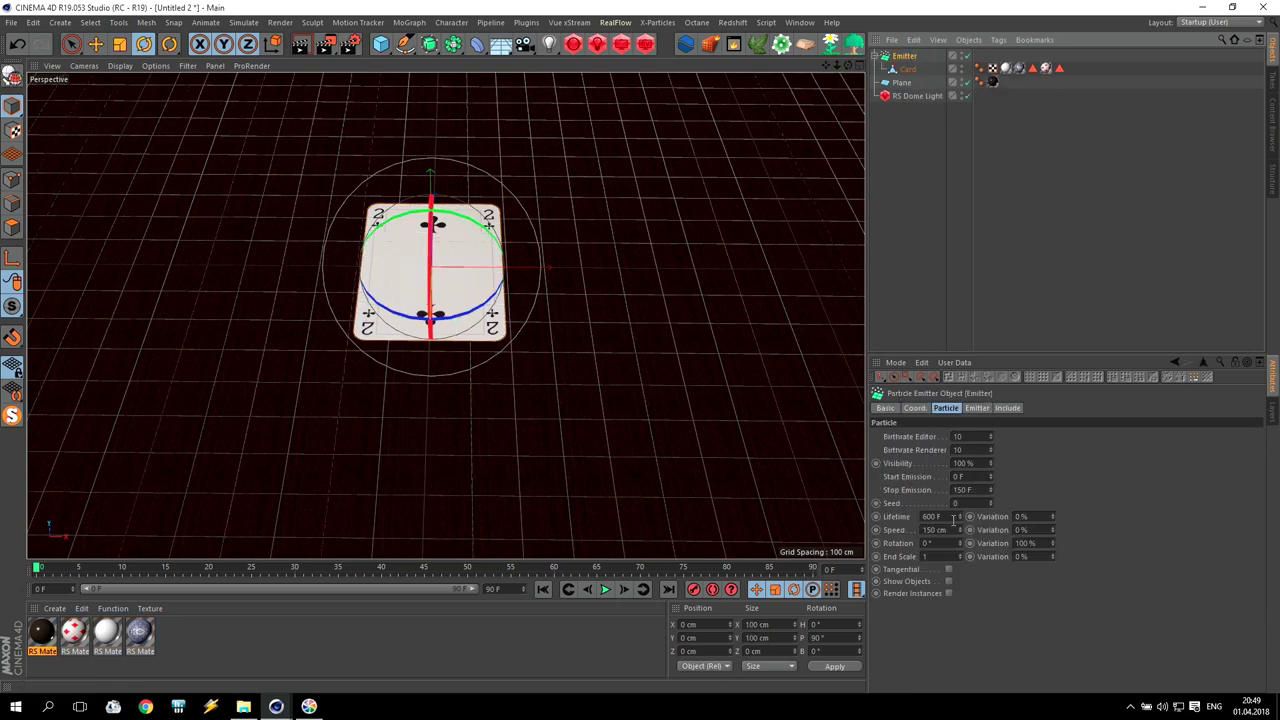
{"action": "left_click", "coordinate": [948, 581]}
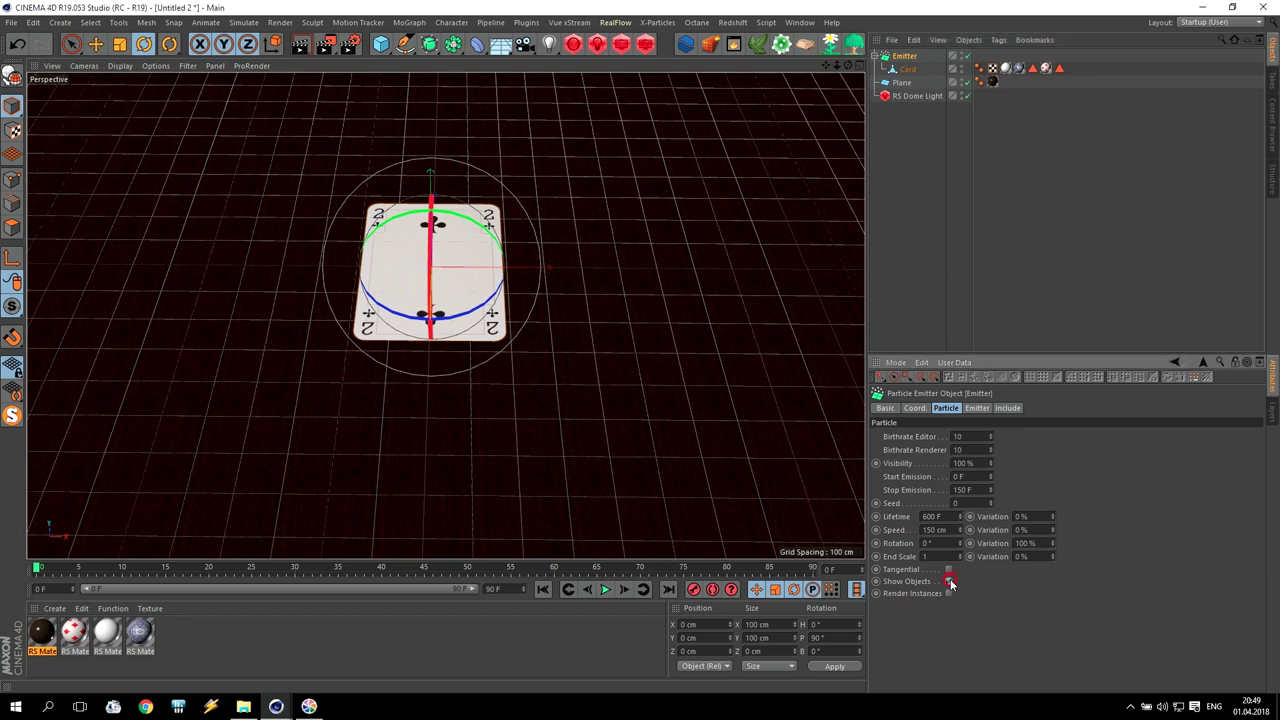
Step: Play the card emission briefly and extend the timeline and its preview range to 300 frames
{"action": "left_click", "coordinate": [605, 589]}
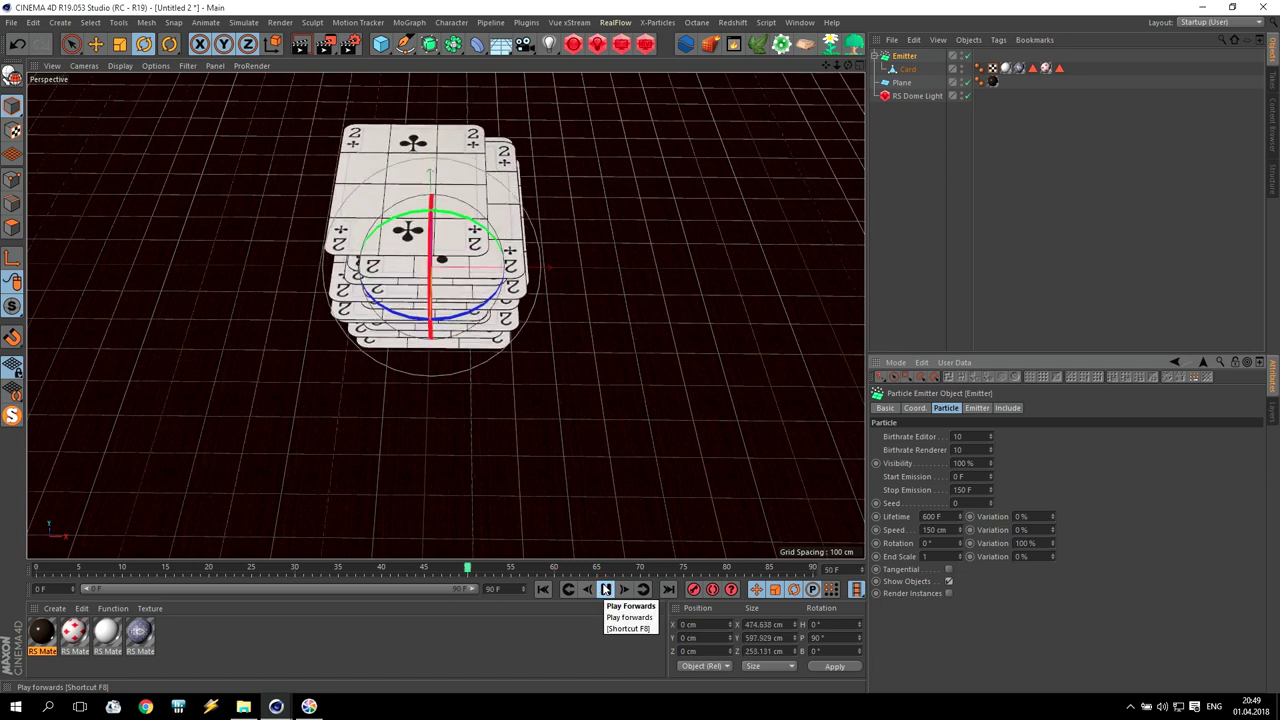
{"action": "left_click", "coordinate": [605, 589]}
{"action": "left_click_drag", "start_coordinate": [508, 590], "coordinate": [360, 589]}
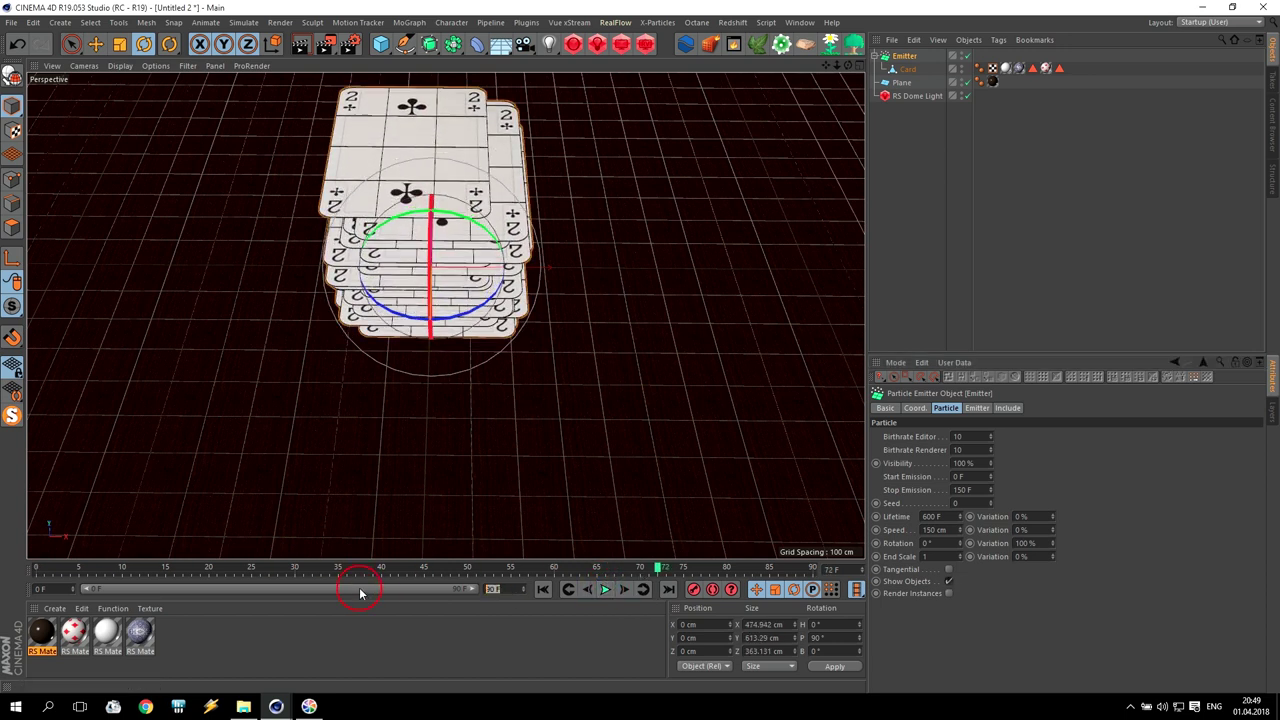
{"action": "type", "text": "300"}
{"action": "key", "text": "Return"}
{"action": "left_click_drag", "start_coordinate": [209, 589], "coordinate": [304, 590]}
{"action": "left_click", "coordinate": [305, 592]}
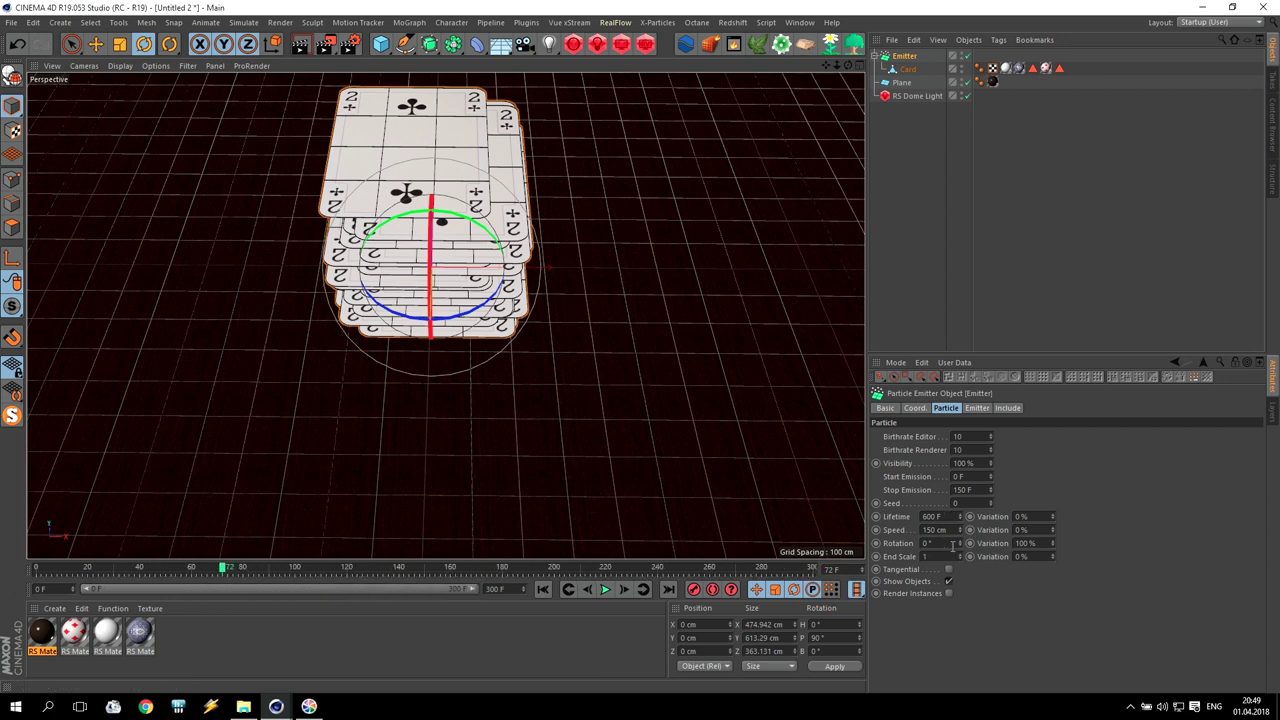
Step: Set the Emitter's speed to 500 cm and both birthrates to 100, and replay the emission from the start
{"action": "left_click", "coordinate": [950, 530]}
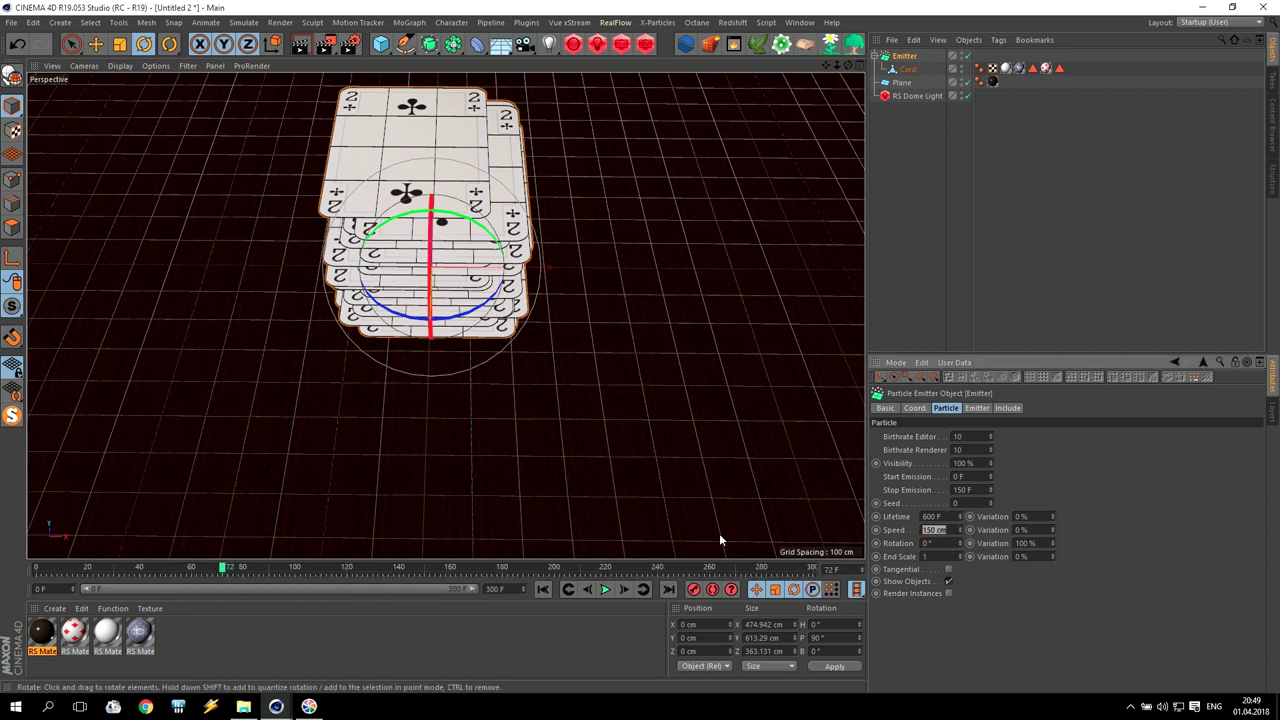
{"action": "type", "text": "500"}
{"action": "key", "text": "Return"}
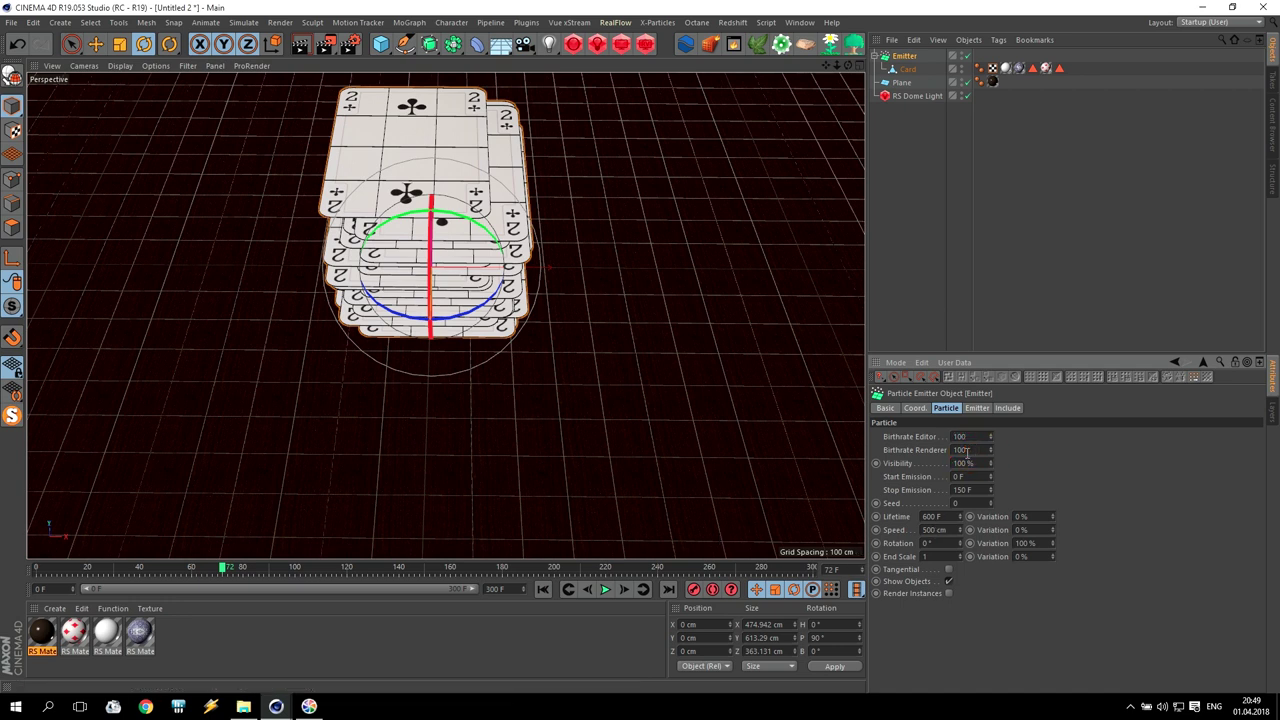
{"action": "left_click", "coordinate": [543, 590]}
{"action": "left_click", "coordinate": [604, 590]}
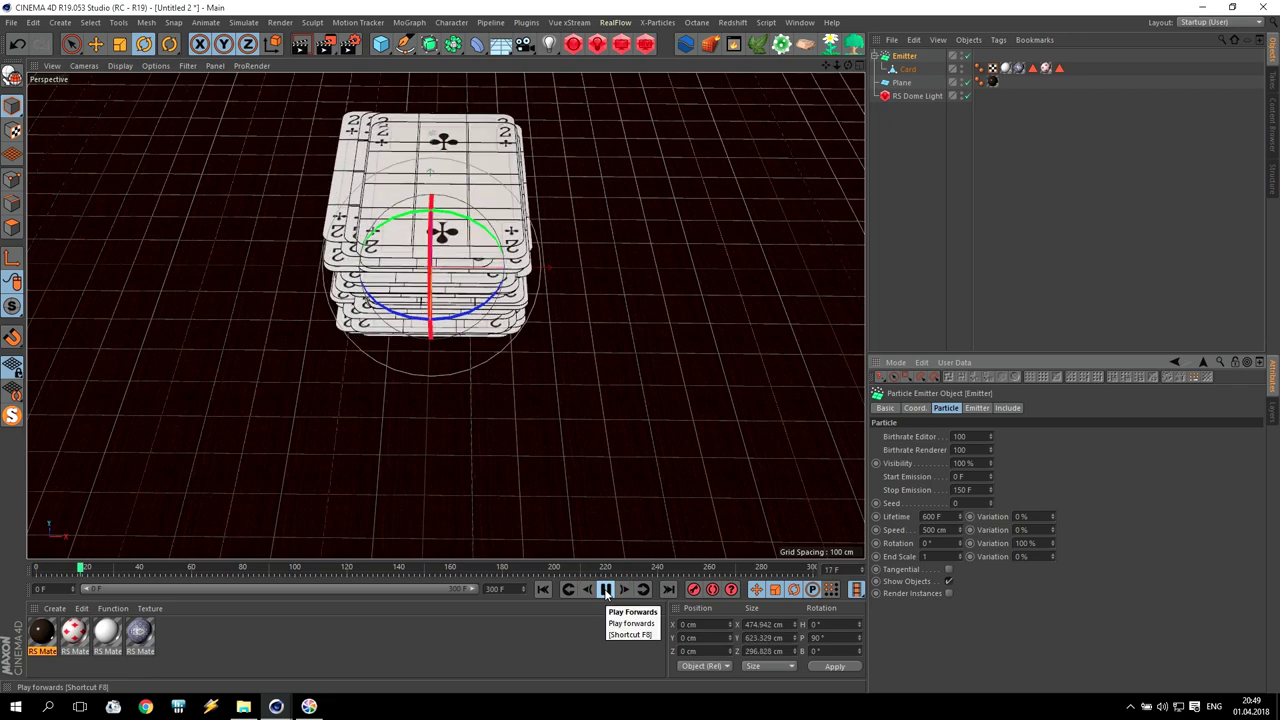
{"action": "left_click", "coordinate": [605, 592]}
Step: Change the emitter type to Cone with a horizontal angle of 25° and replay the emission from the start
{"action": "left_click_drag", "start_coordinate": [848, 66], "coordinate": [884, 173]}
{"action": "left_click", "coordinate": [978, 408]}
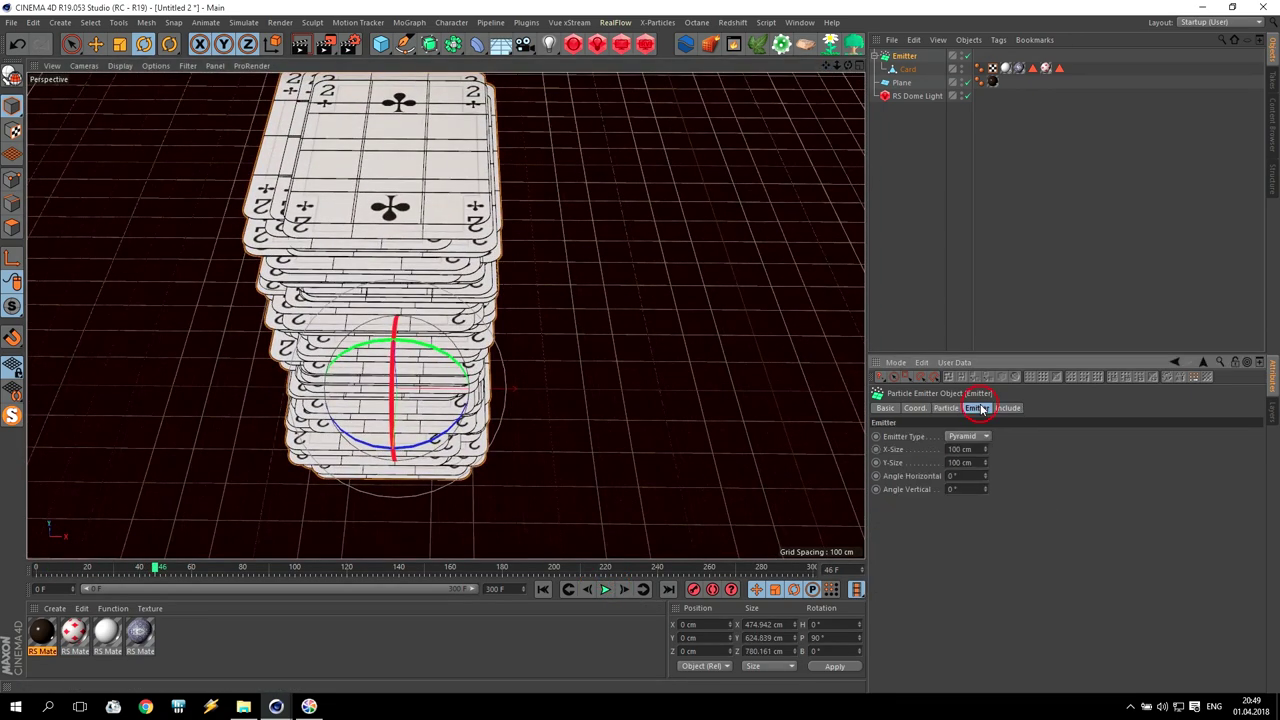
{"action": "left_click", "coordinate": [964, 463]}
{"action": "left_click", "coordinate": [965, 476]}
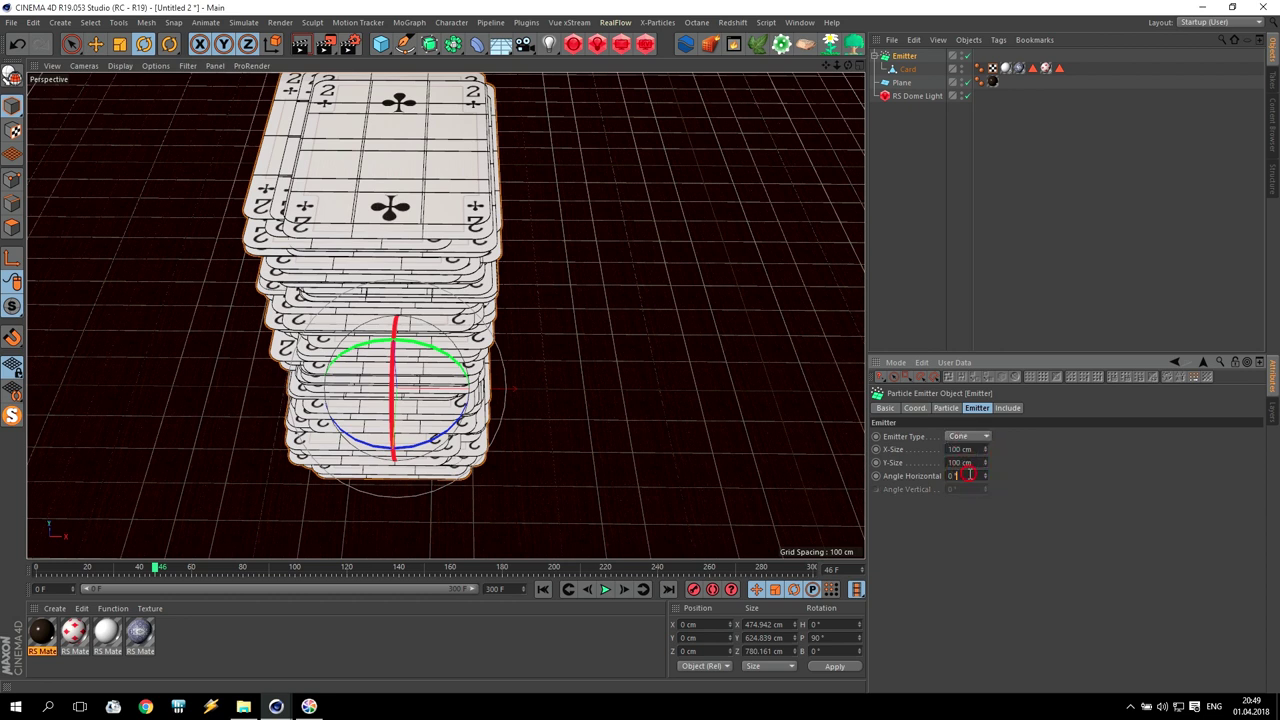
{"action": "type", "text": "25"}
{"action": "left_click", "coordinate": [542, 589]}
{"action": "left_click", "coordinate": [605, 589]}
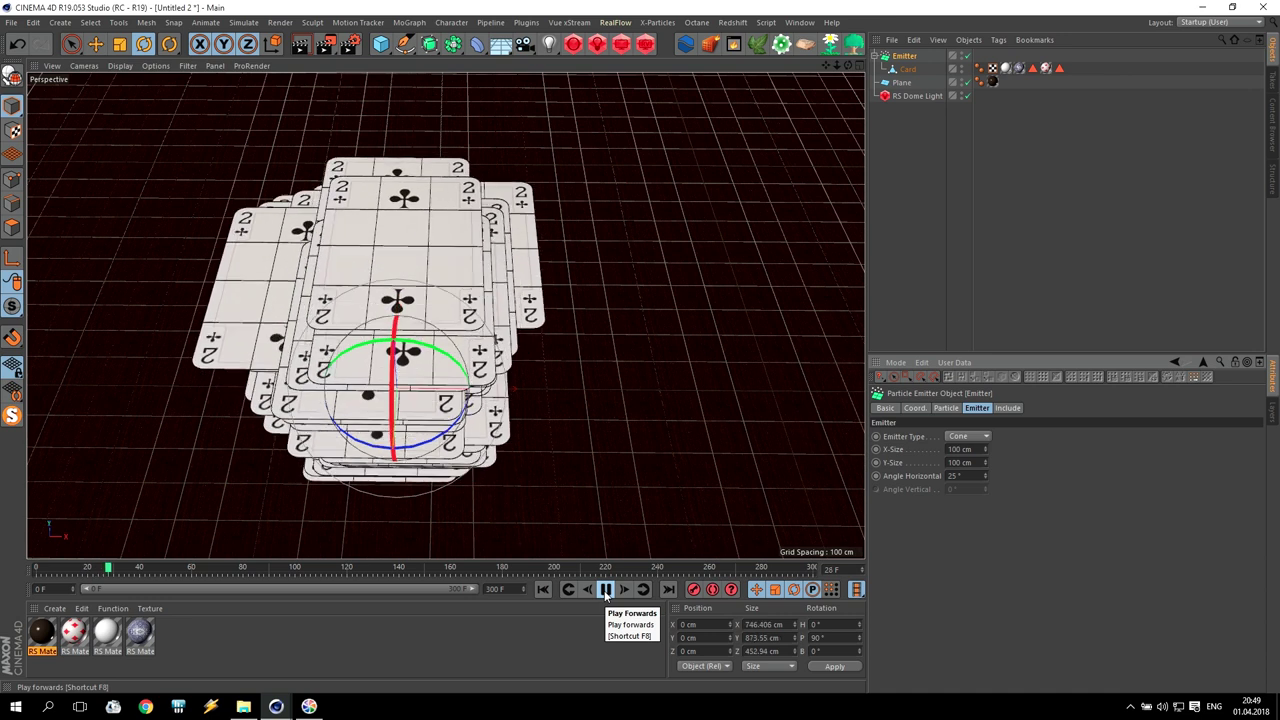
Step: Try a particle rotation of 360° on the Emitter, replay the emission from the start, and reset the rotation to 0°
{"action": "left_click", "coordinate": [543, 589]}
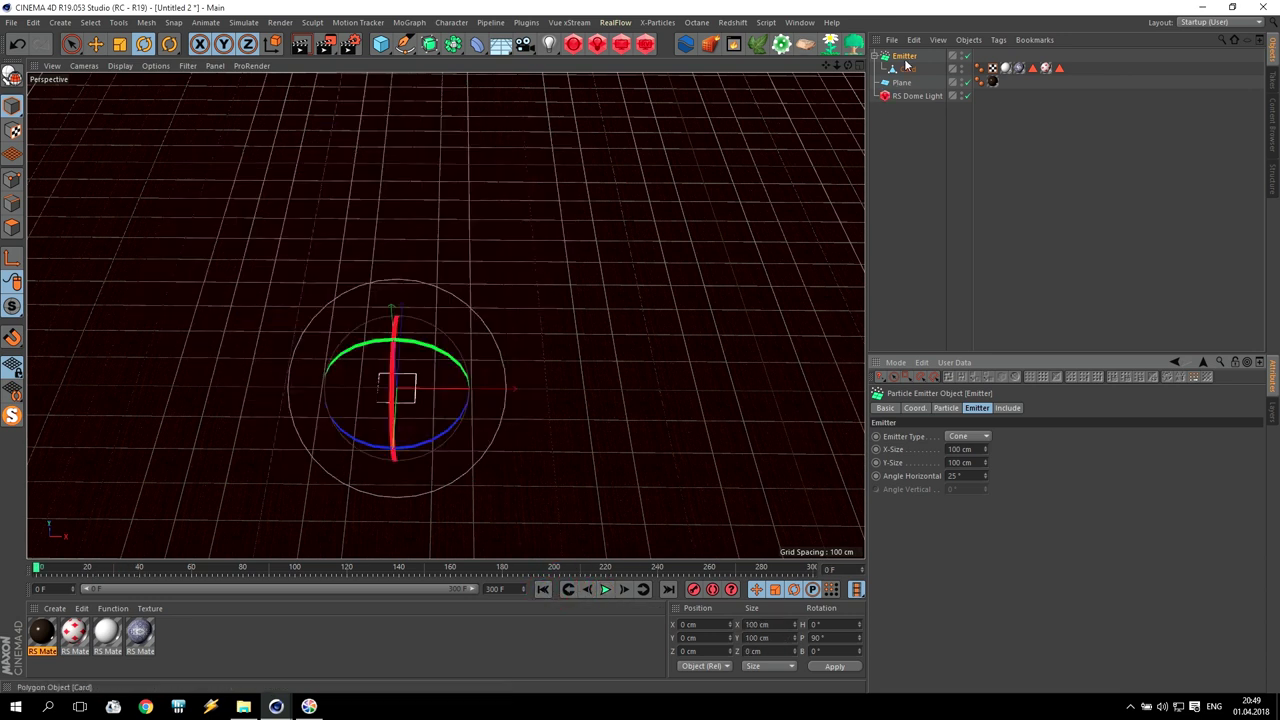
{"action": "left_click", "coordinate": [946, 409]}
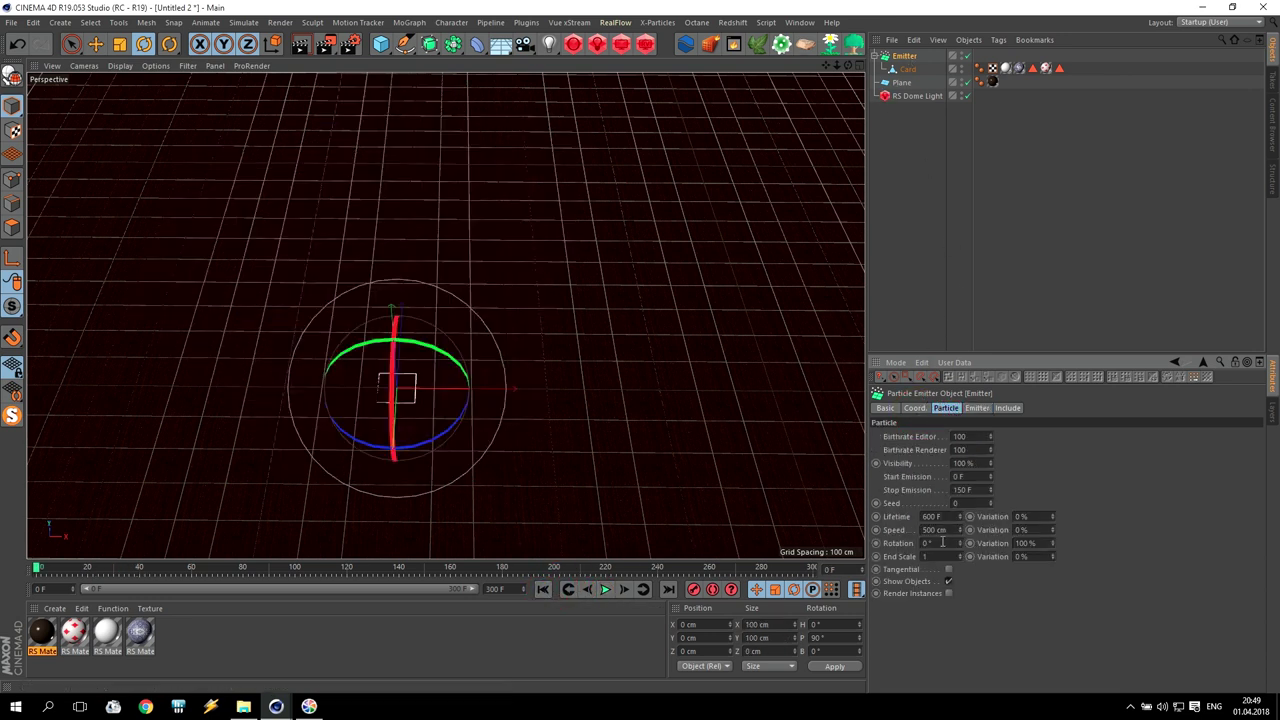
{"action": "type", "text": "360"}
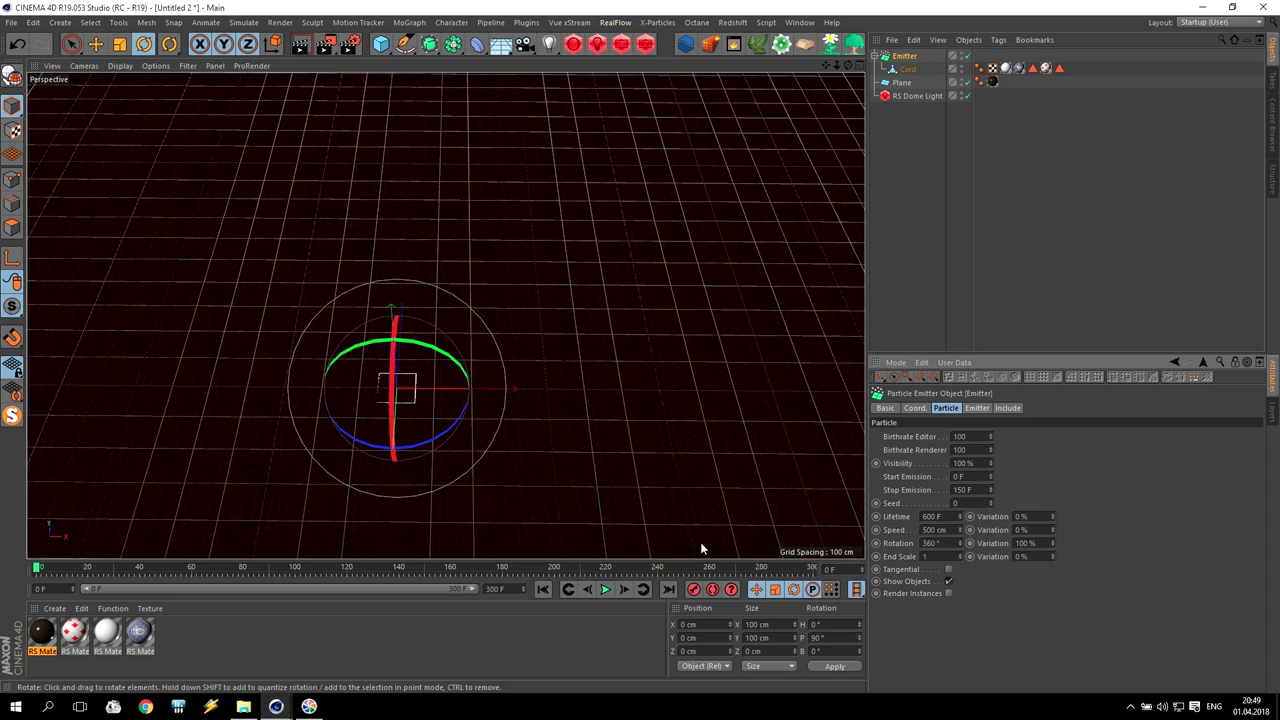
{"action": "left_click", "coordinate": [606, 590]}
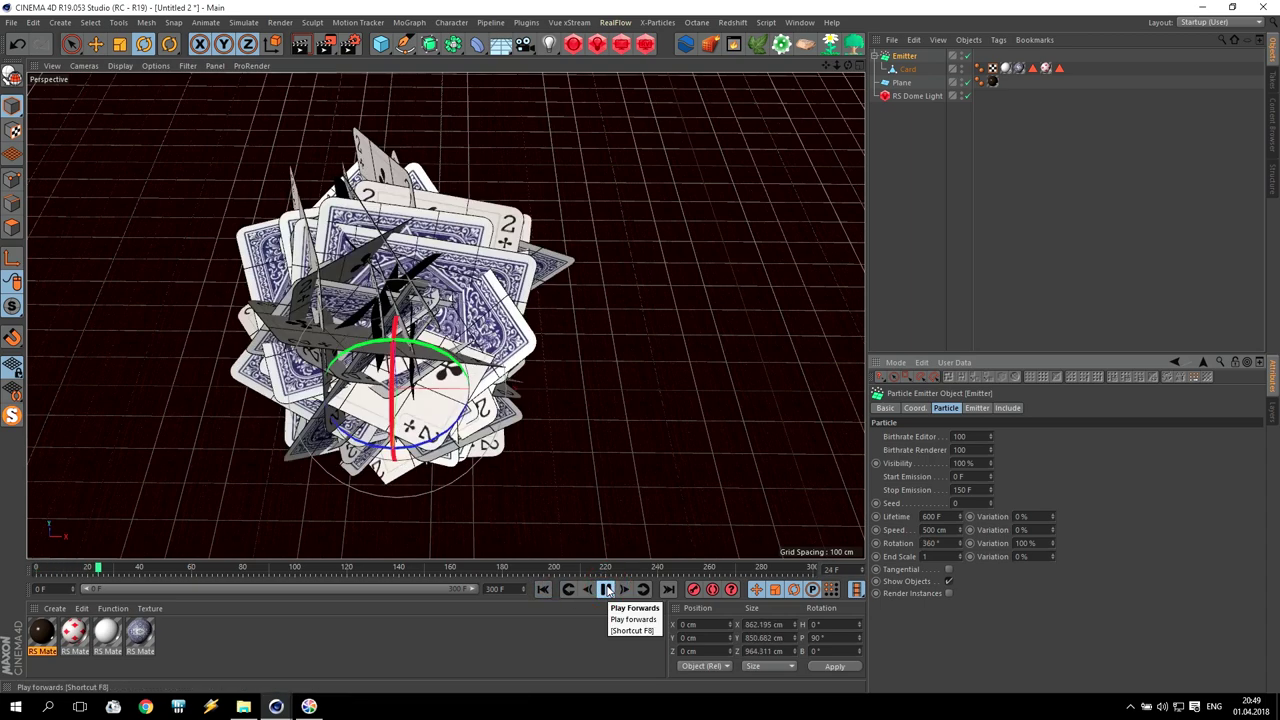
{"action": "left_click", "coordinate": [542, 589]}
{"action": "scroll", "coordinate": [520, 480], "scroll_direction": "down", "scroll_amount": 4}
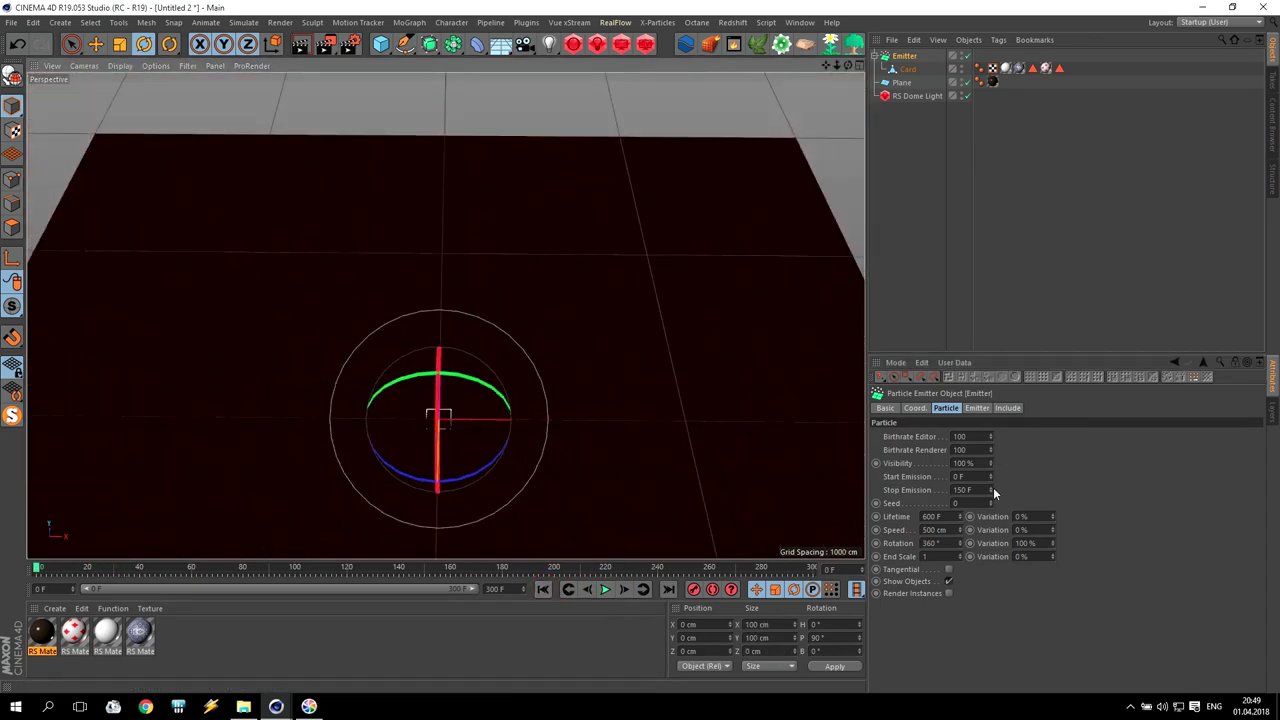
{"action": "left_click_drag", "start_coordinate": [950, 543], "coordinate": [753, 525]}
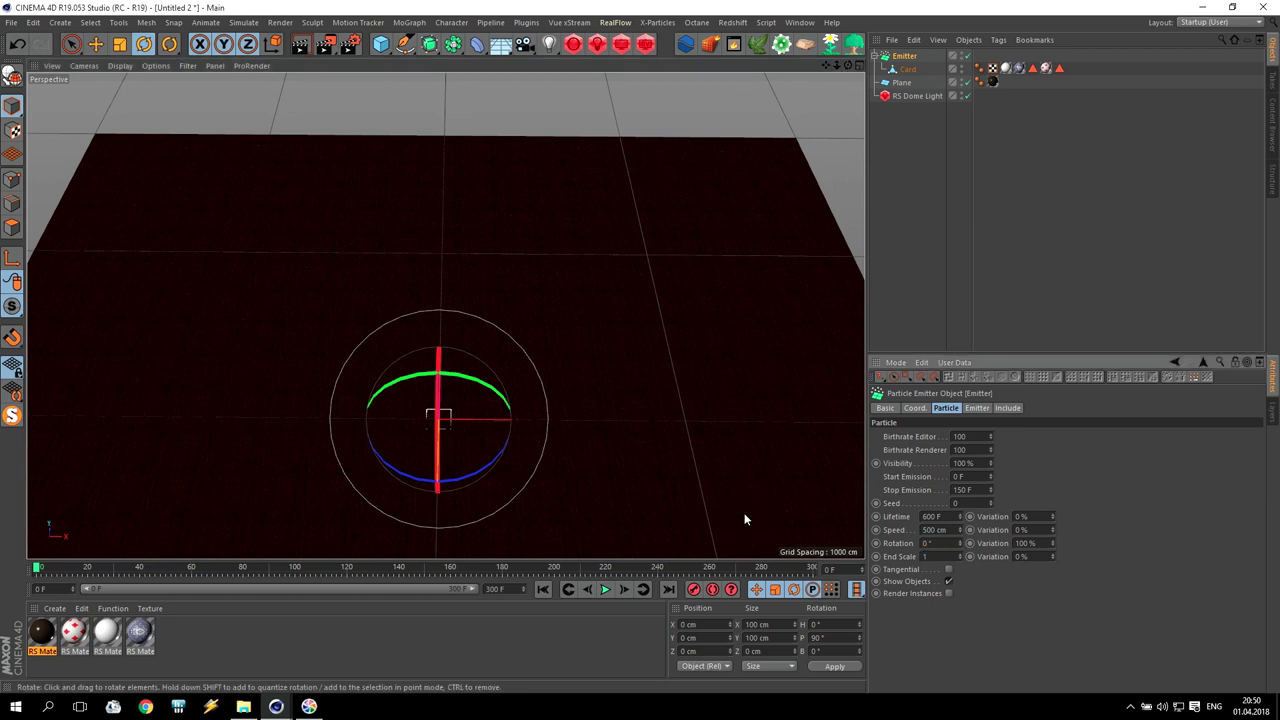
Step: Add a Rigid Body tag to the Emitter with Apply Tag to Children and Individual Elements set to All, and test the emission
{"action": "right_click", "coordinate": [904, 58]}
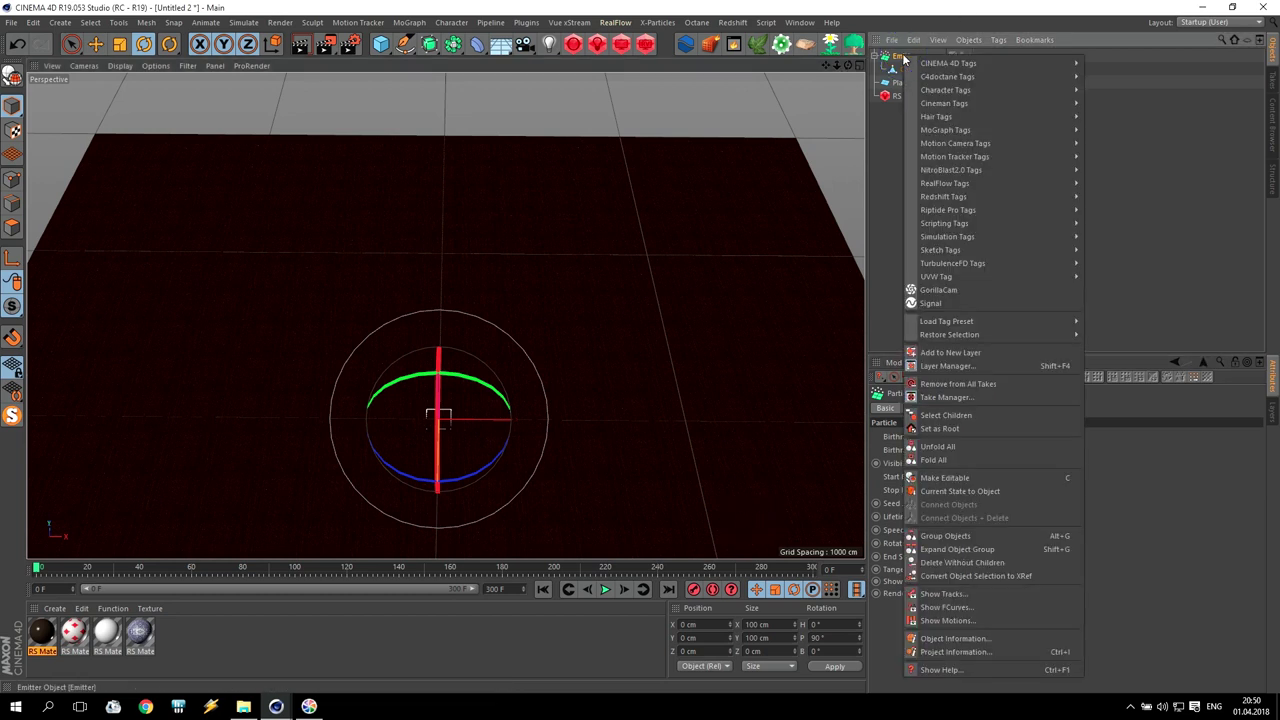
{"action": "mouse_move", "coordinate": [949, 240]}
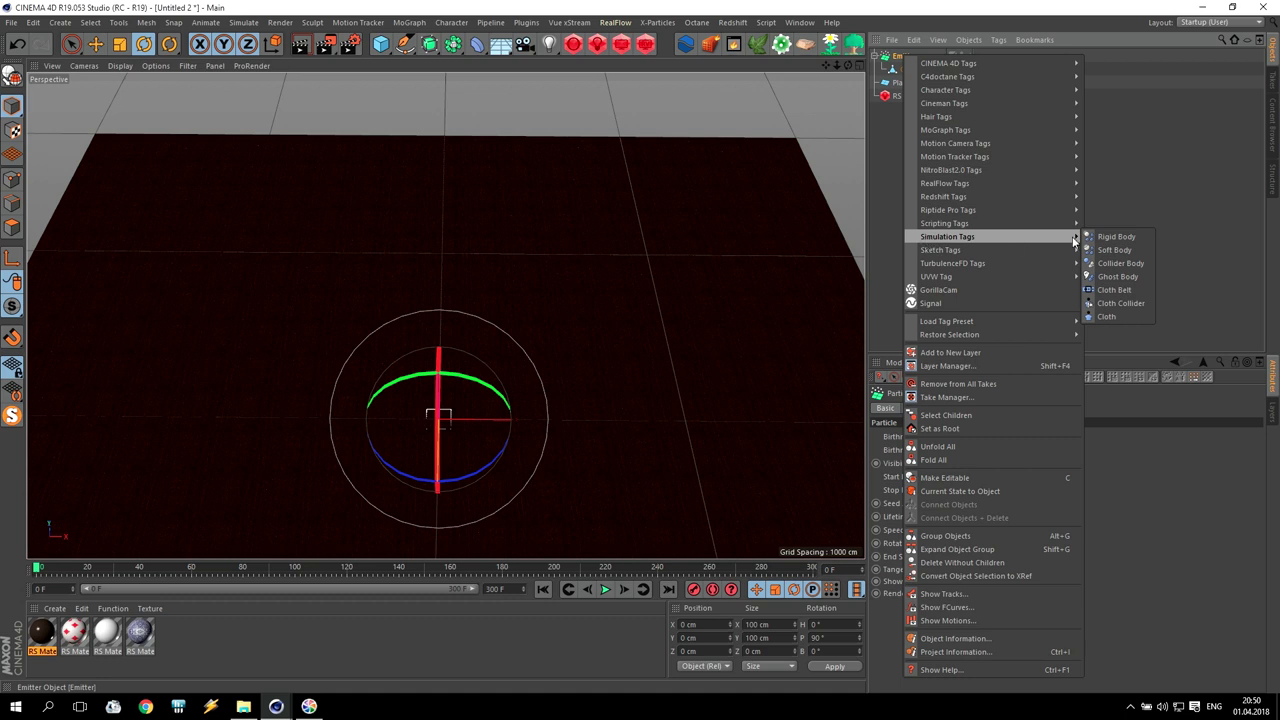
{"action": "left_click", "coordinate": [1116, 237]}
{"action": "left_click", "coordinate": [980, 409]}
{"action": "left_click", "coordinate": [975, 436]}
{"action": "left_click", "coordinate": [973, 448]}
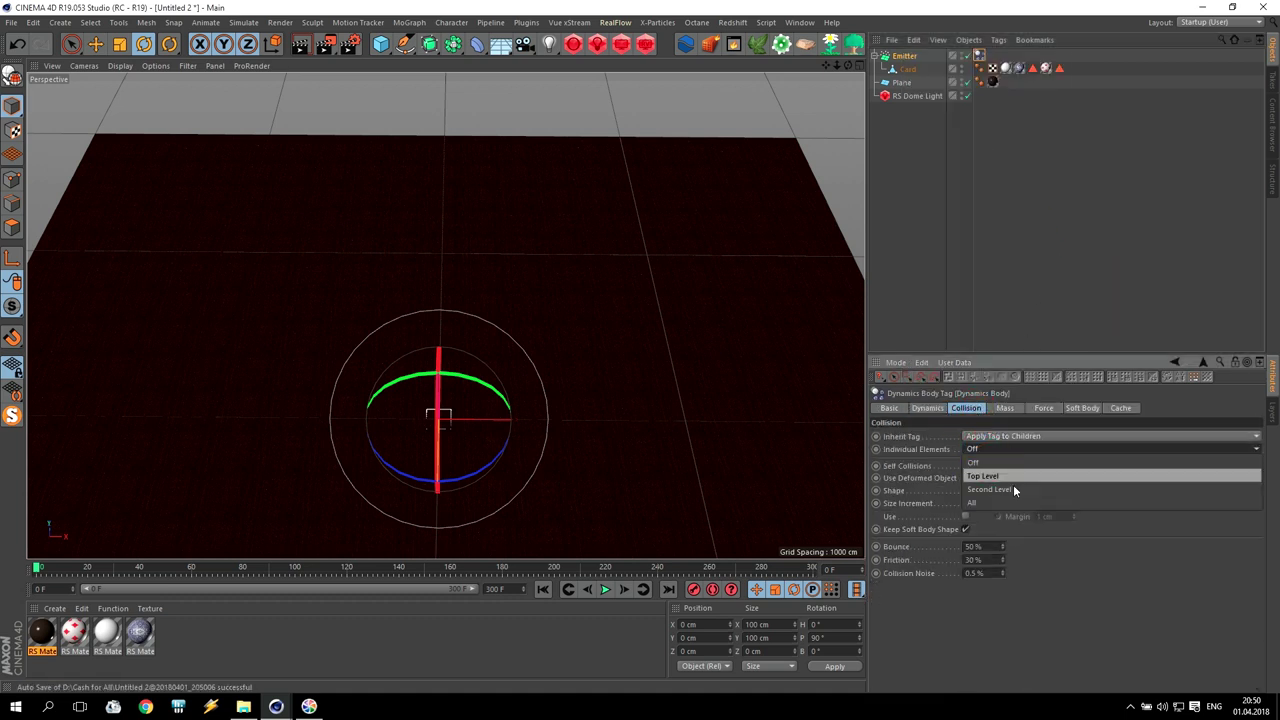
{"action": "left_click", "coordinate": [978, 488]}
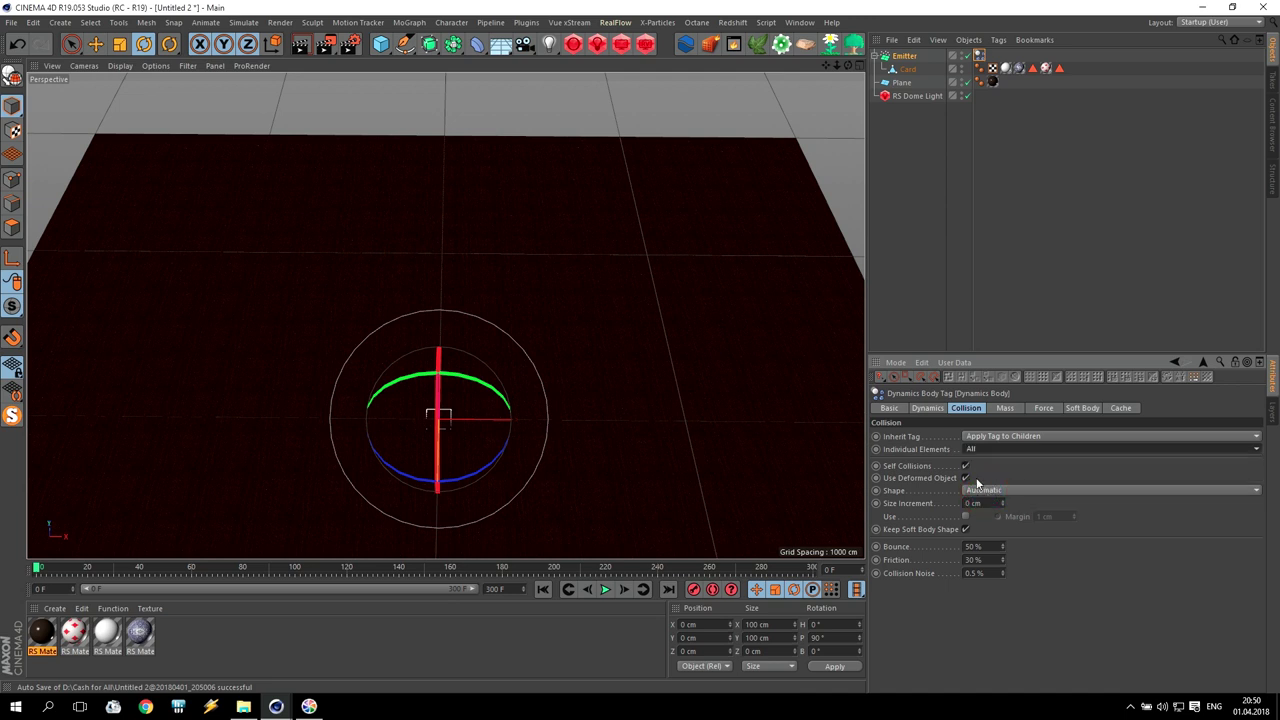
{"action": "left_click", "coordinate": [605, 590]}
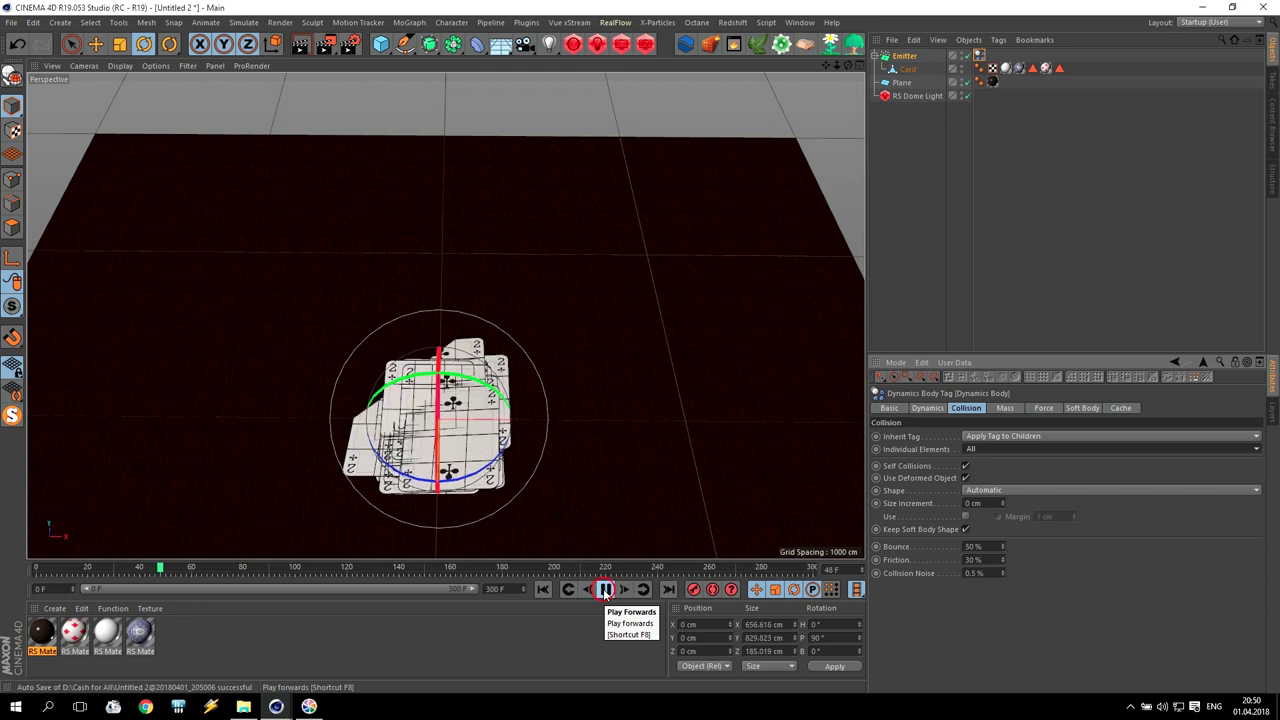
{"action": "left_click", "coordinate": [605, 590]}
{"action": "left_click", "coordinate": [542, 589]}
Step: Add a Collider Body tag to the Plane
{"action": "left_click", "coordinate": [902, 82]}
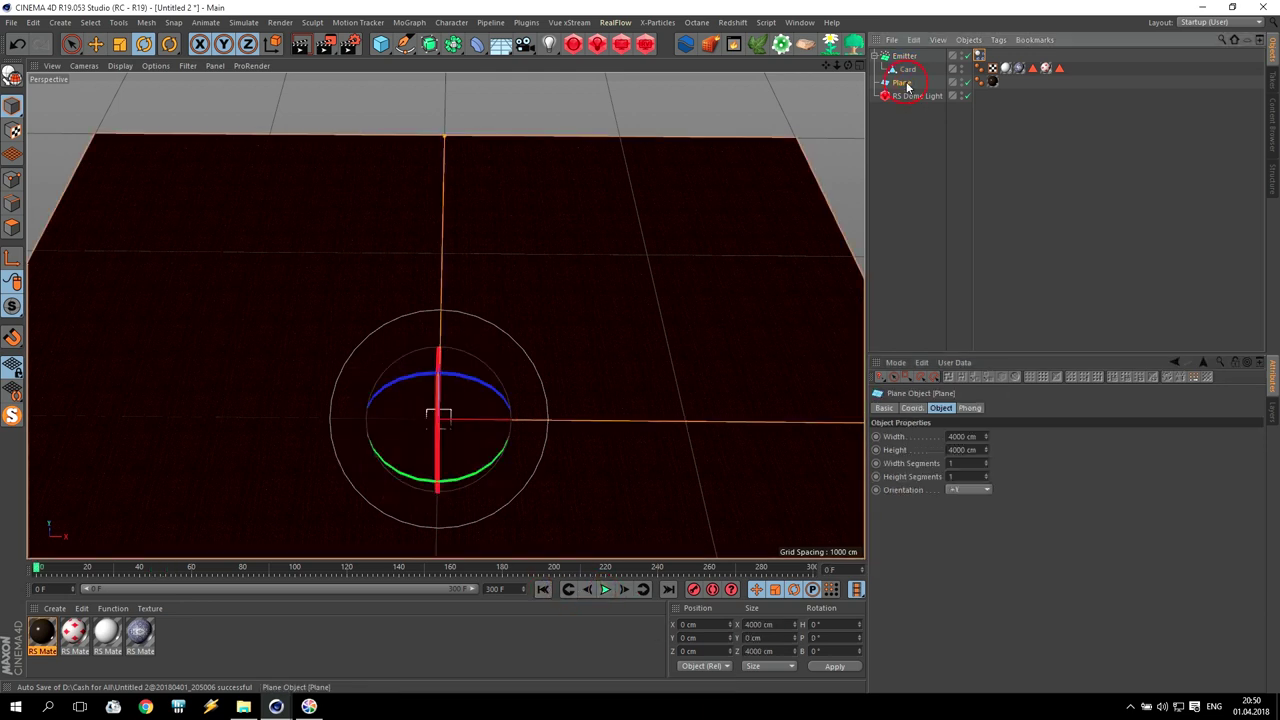
{"action": "right_click", "coordinate": [909, 82]}
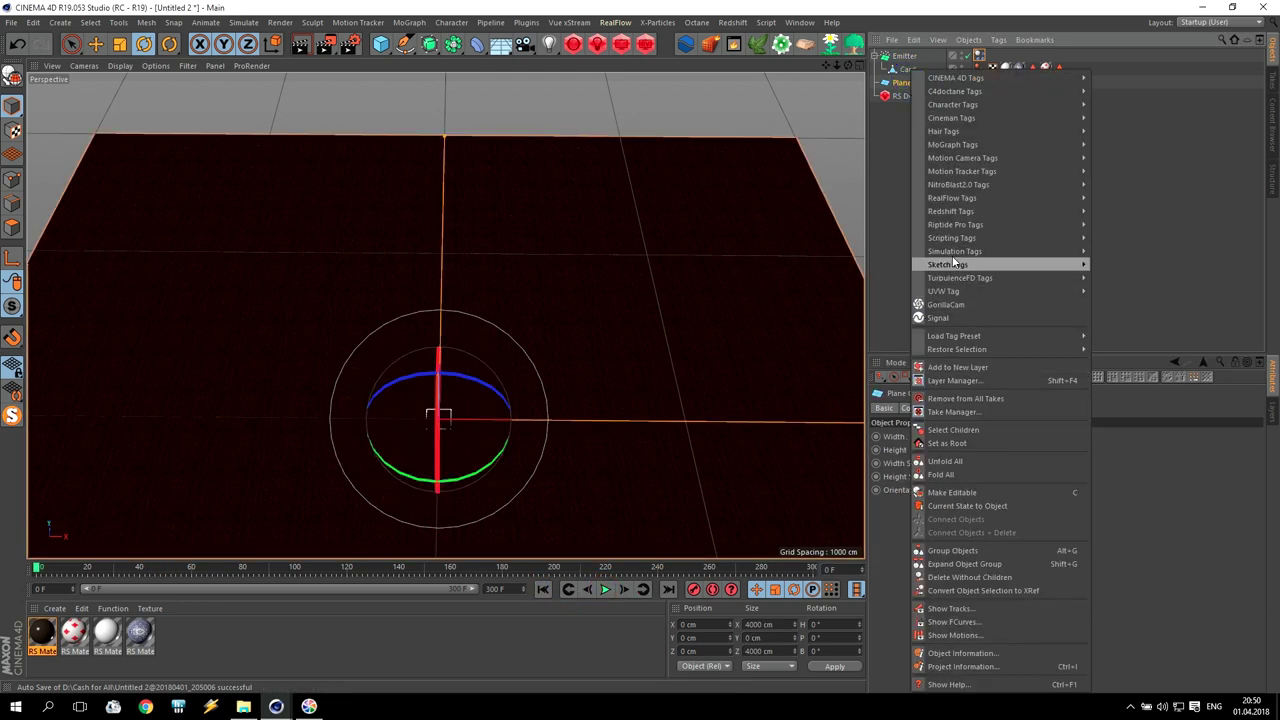
{"action": "mouse_move", "coordinate": [955, 251]}
{"action": "left_click", "coordinate": [1141, 278]}
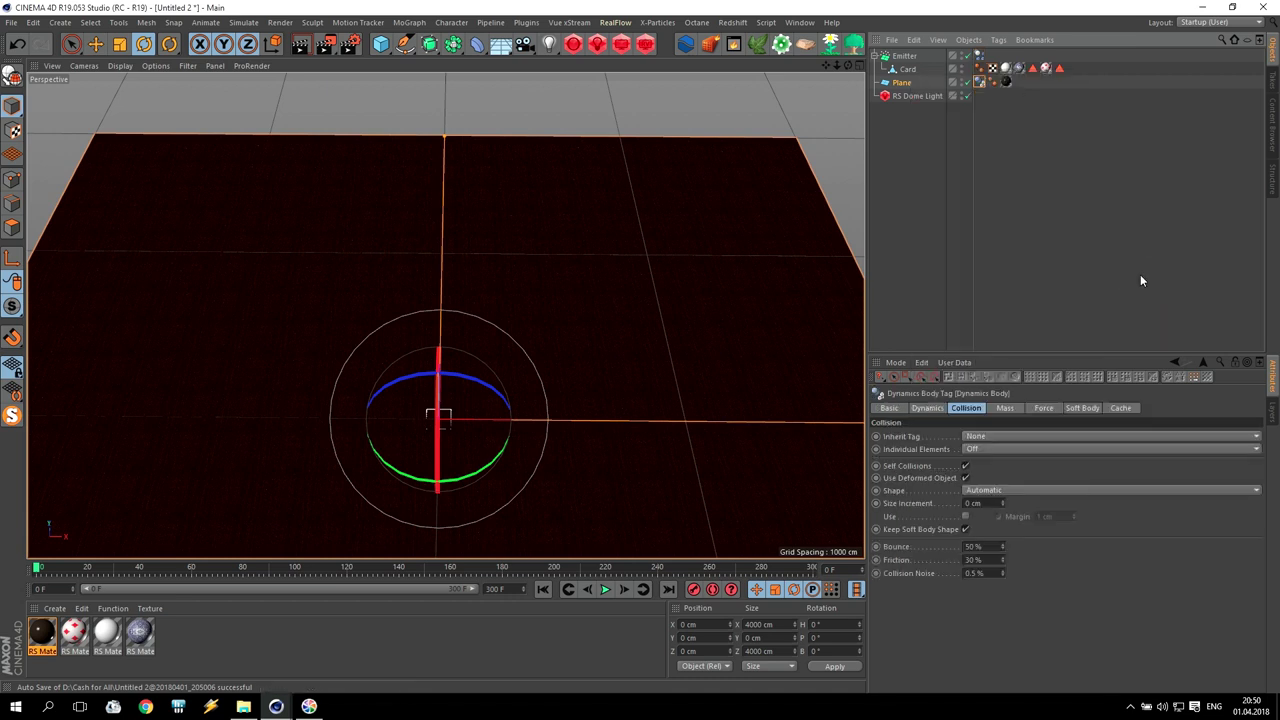
Step: Set the Emitter's particle speed to 800 cm and play the simulation briefly
{"action": "left_click_drag", "start_coordinate": [826, 65], "coordinate": [446, 316]}
{"action": "left_click_drag", "start_coordinate": [838, 68], "coordinate": [831, 108]}
{"action": "left_click", "coordinate": [909, 55]}
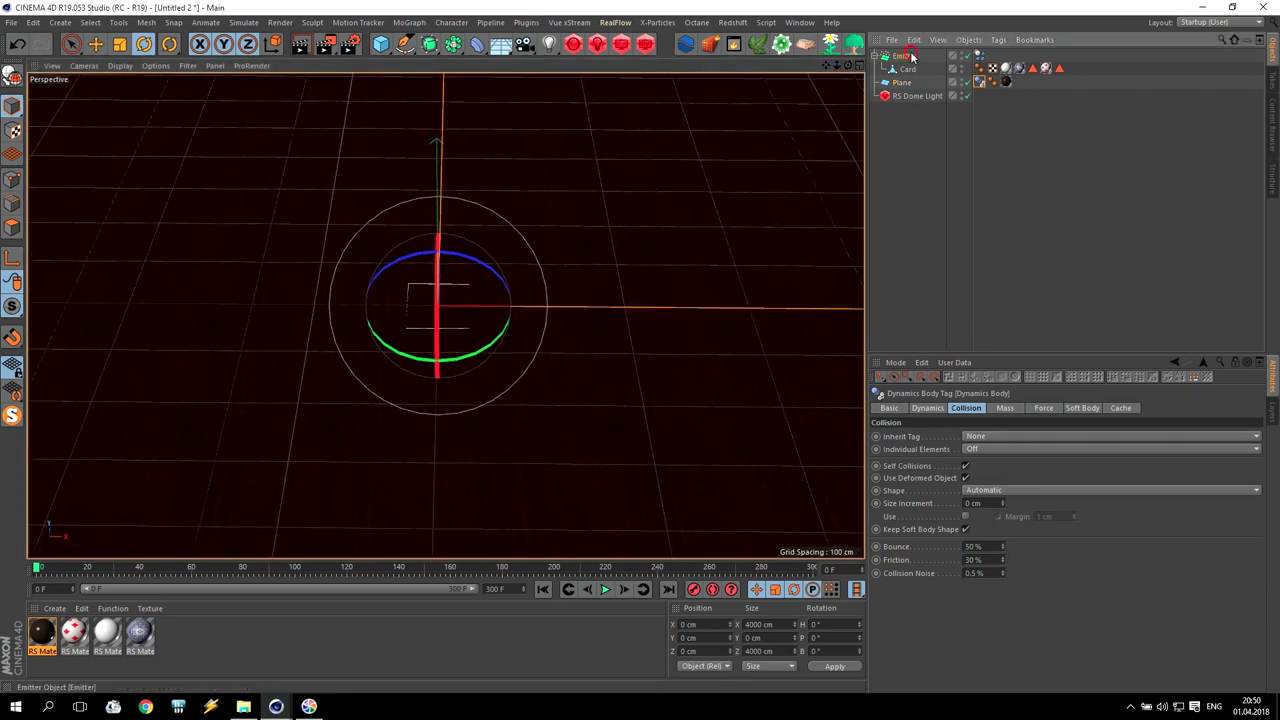
{"action": "double_click", "coordinate": [936, 529]}
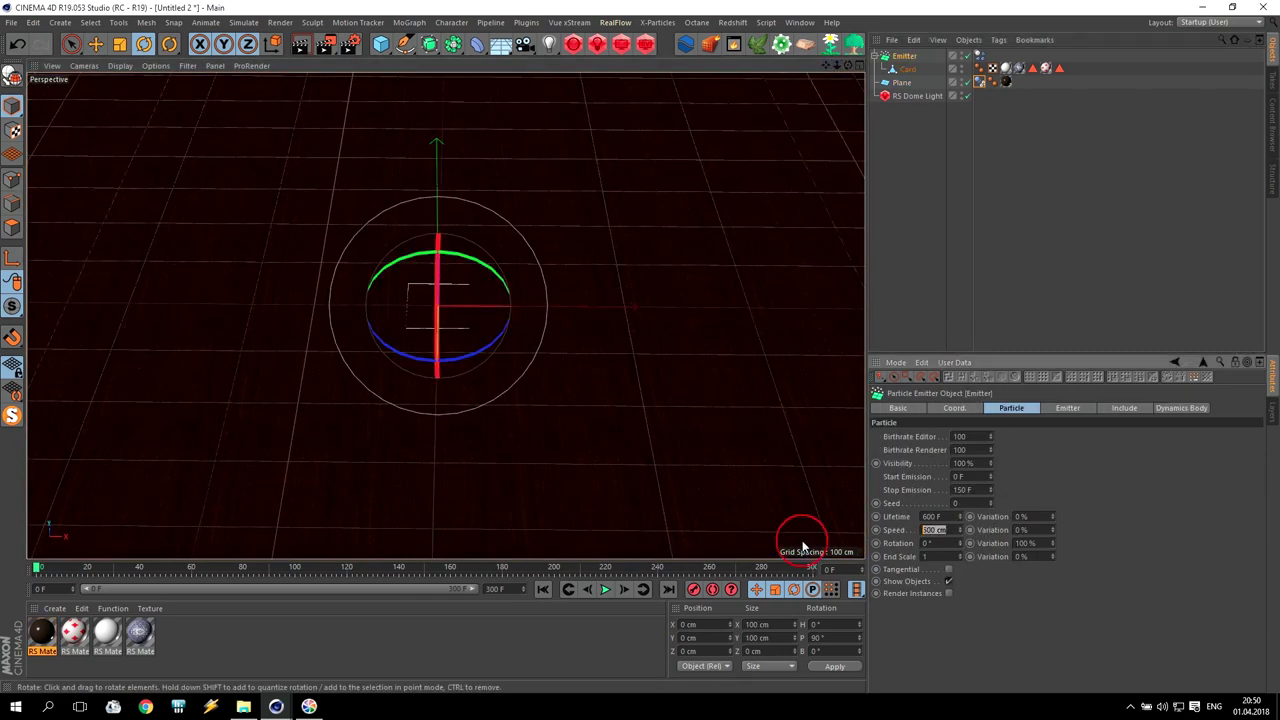
{"action": "key", "text": "Return"}
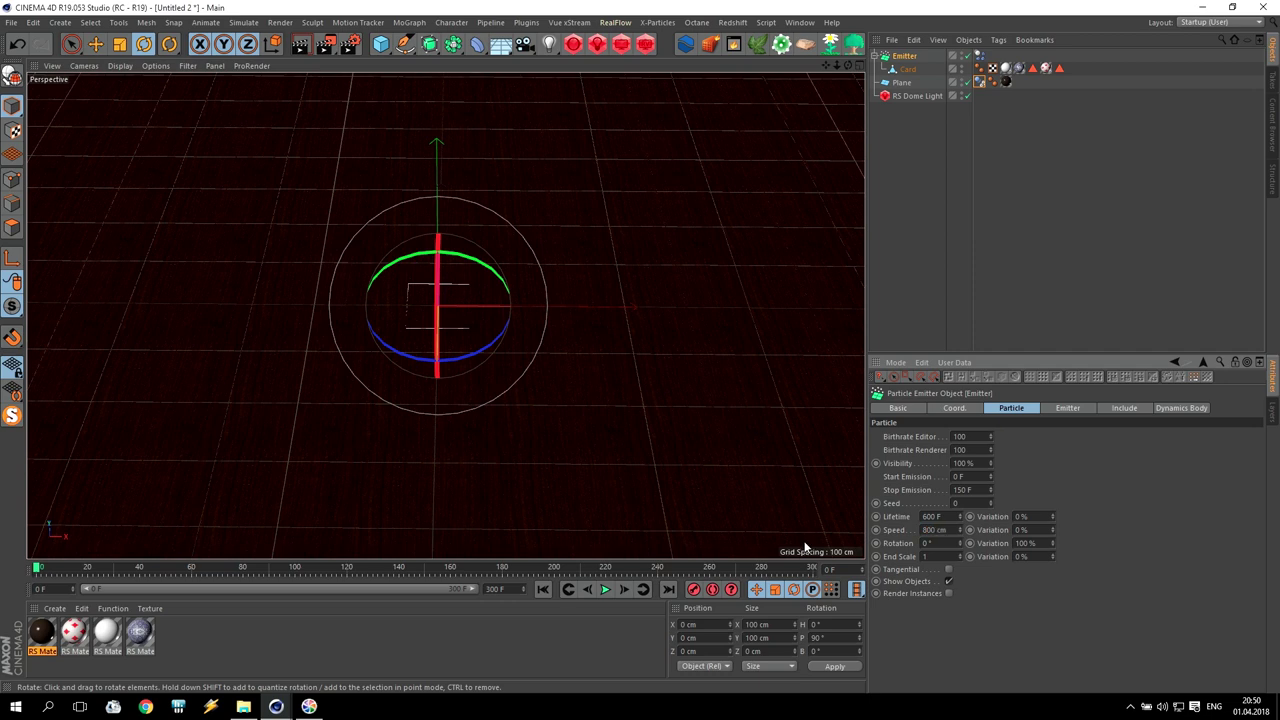
{"action": "left_click", "coordinate": [606, 589]}
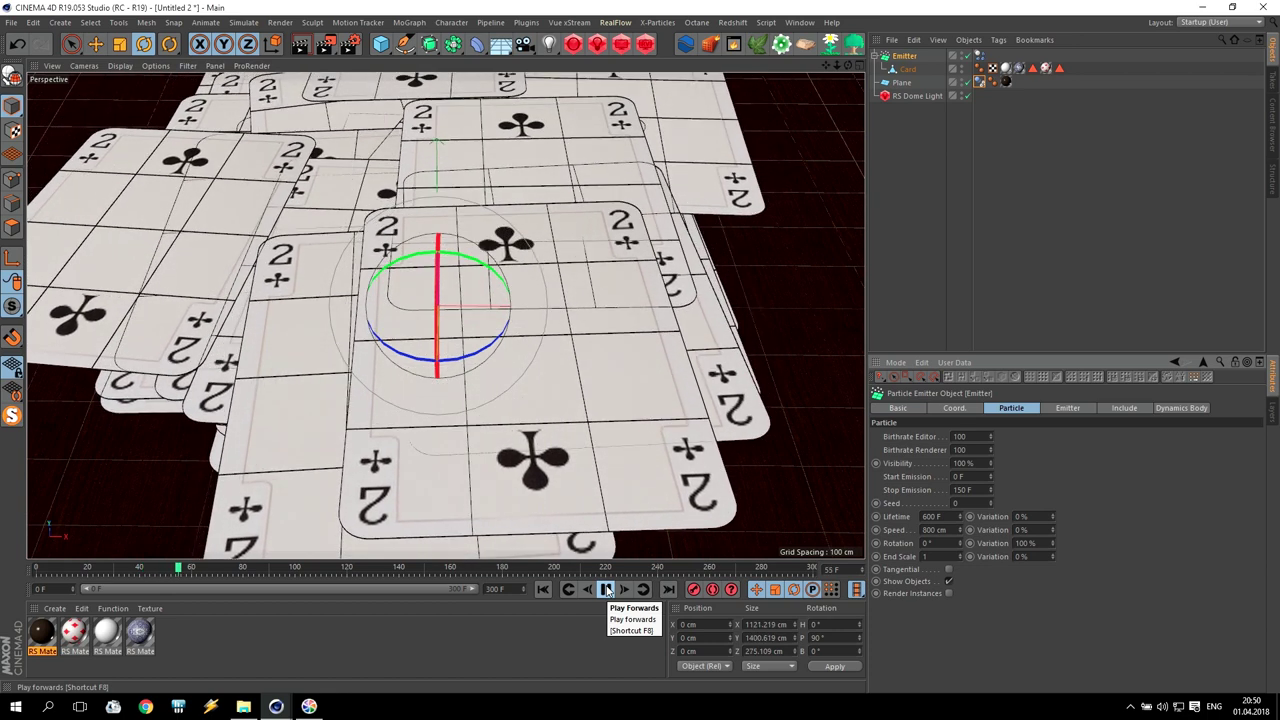
{"action": "left_click", "coordinate": [606, 589]}
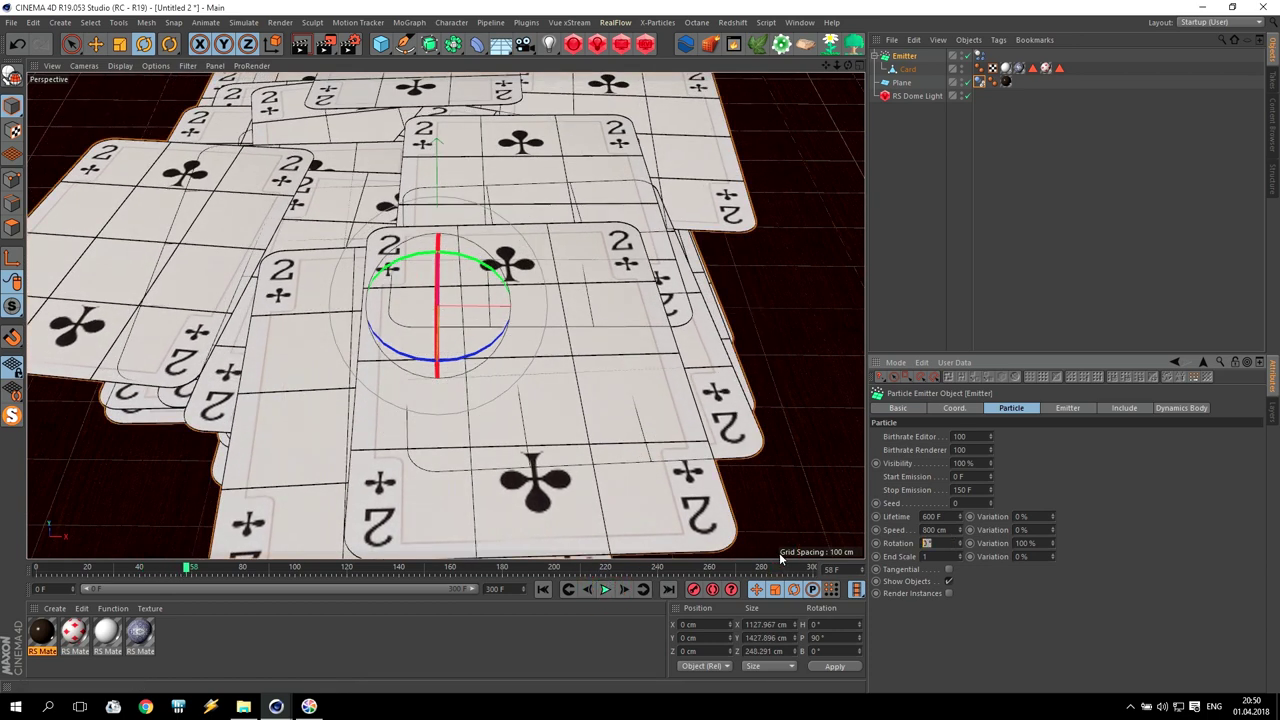
Step: Set the Emitter's particle rotation to 360° and replay the simulation from the start, stopping partway
{"action": "scroll", "coordinate": [610, 370], "scroll_direction": "down", "scroll_amount": 5}
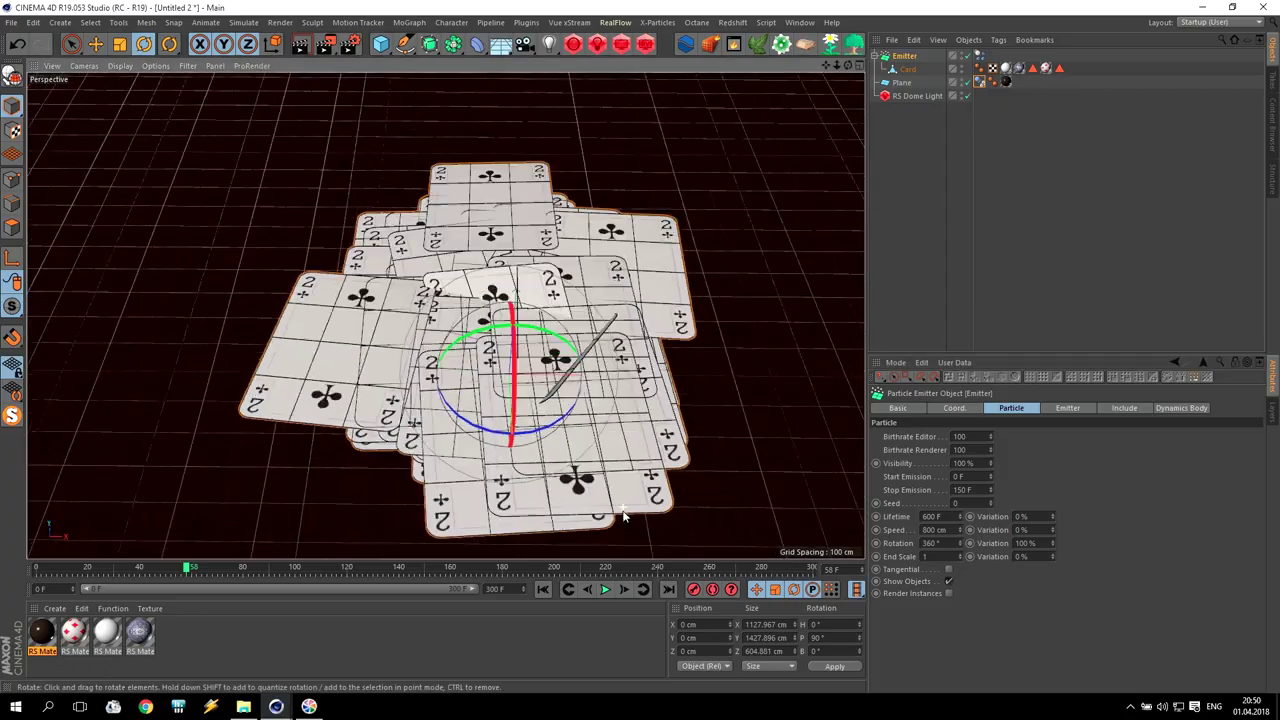
{"action": "left_click", "coordinate": [543, 590]}
{"action": "left_click", "coordinate": [609, 591]}
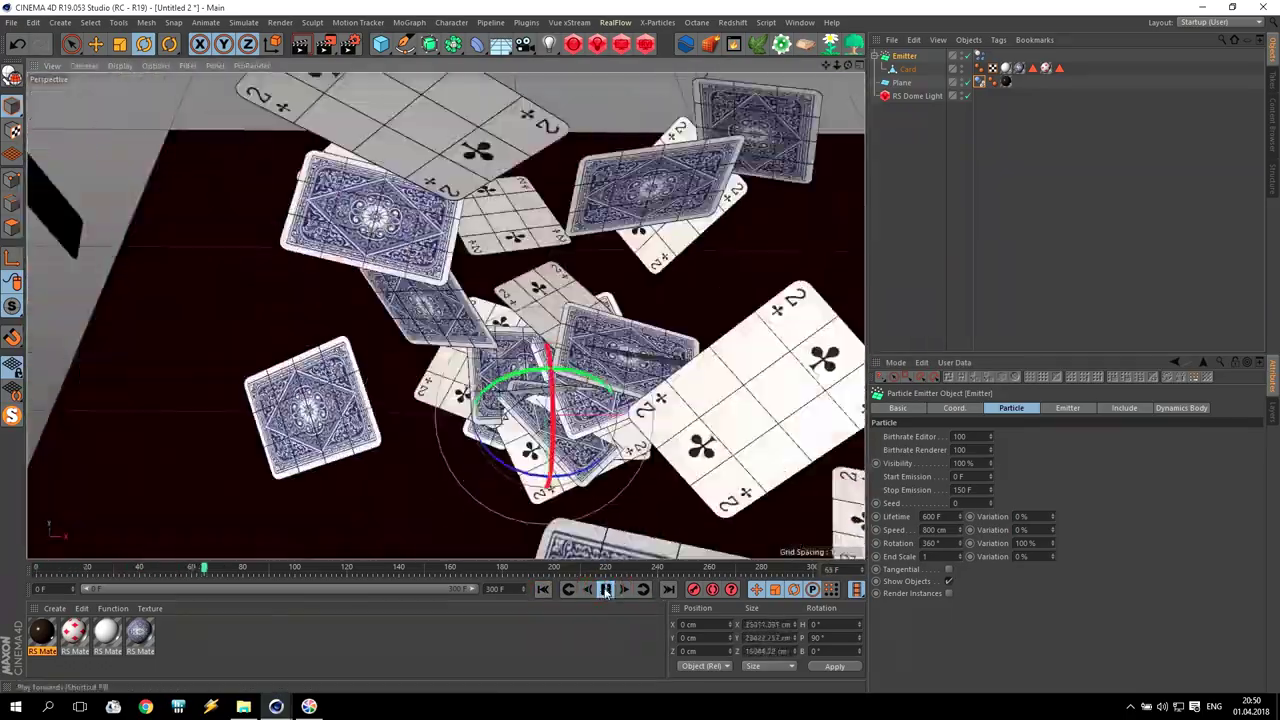
{"action": "left_click", "coordinate": [606, 589]}
{"action": "scroll", "coordinate": [618, 491], "scroll_direction": "down", "scroll_amount": 3}
{"action": "scroll", "coordinate": [684, 484], "scroll_direction": "down", "scroll_amount": 4}
{"action": "scroll", "coordinate": [687, 483], "scroll_direction": "down", "scroll_amount": 3}
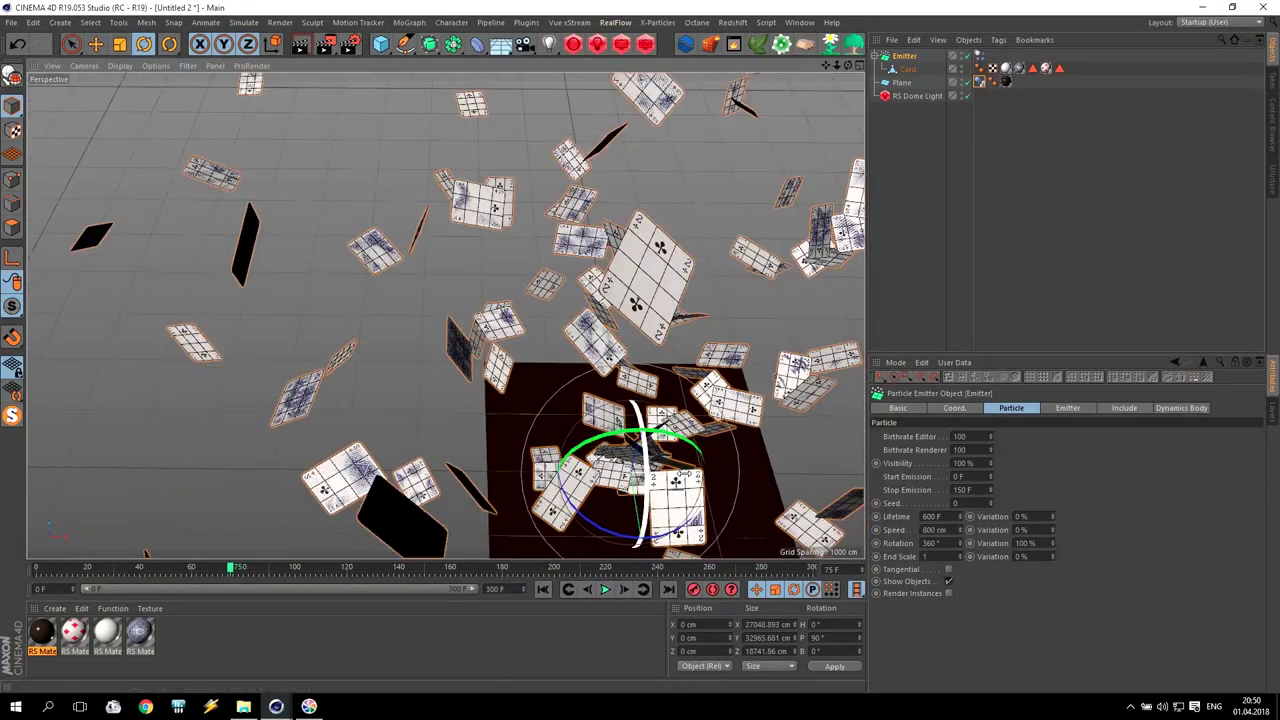
{"action": "left_click_drag", "start_coordinate": [848, 65], "coordinate": [775, 80]}
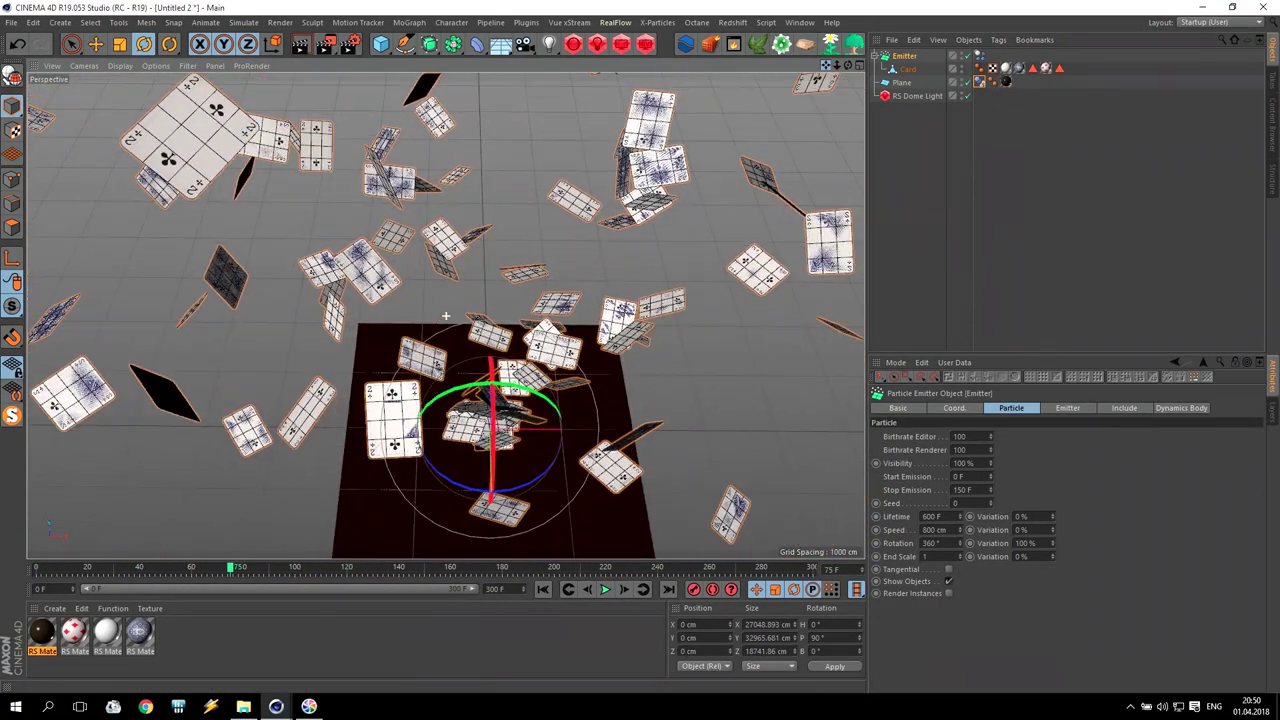
Step: Preview the flying cards in the Redshift RenderView from a low angle and move its window clear of the Emitter settings
{"action": "left_click", "coordinate": [645, 45]}
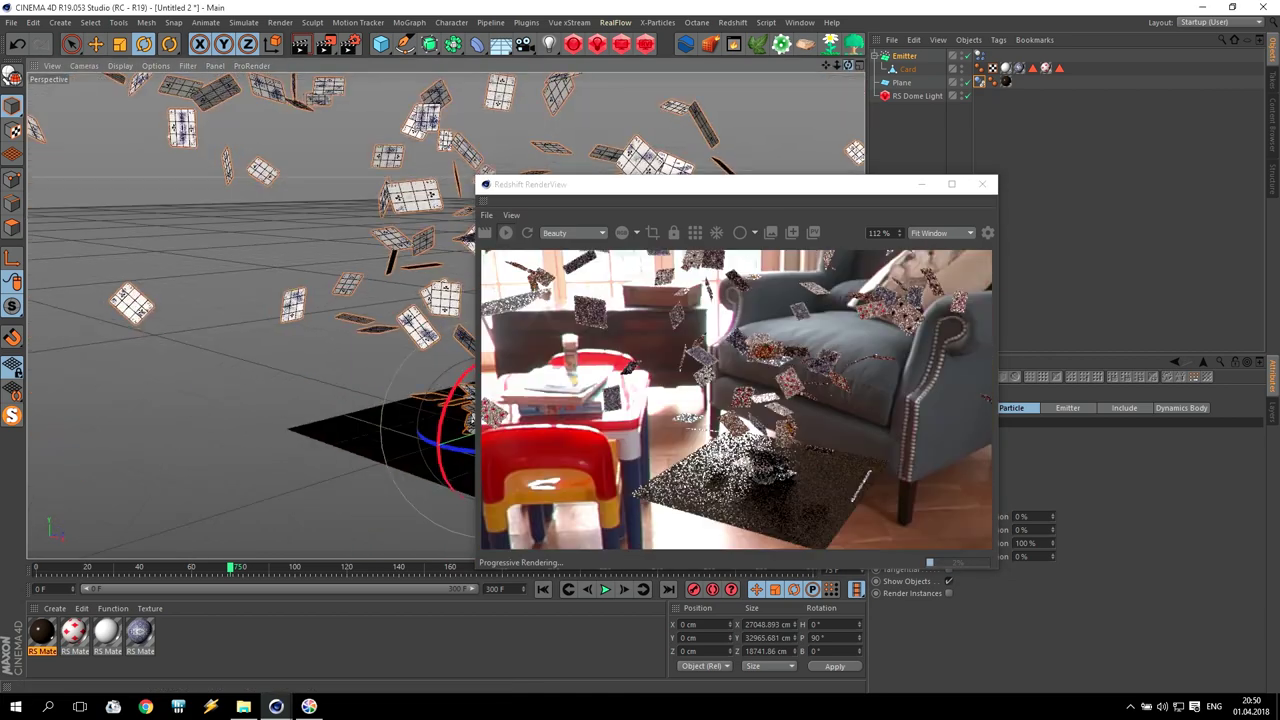
{"action": "left_click_drag", "start_coordinate": [848, 65], "coordinate": [756, 175]}
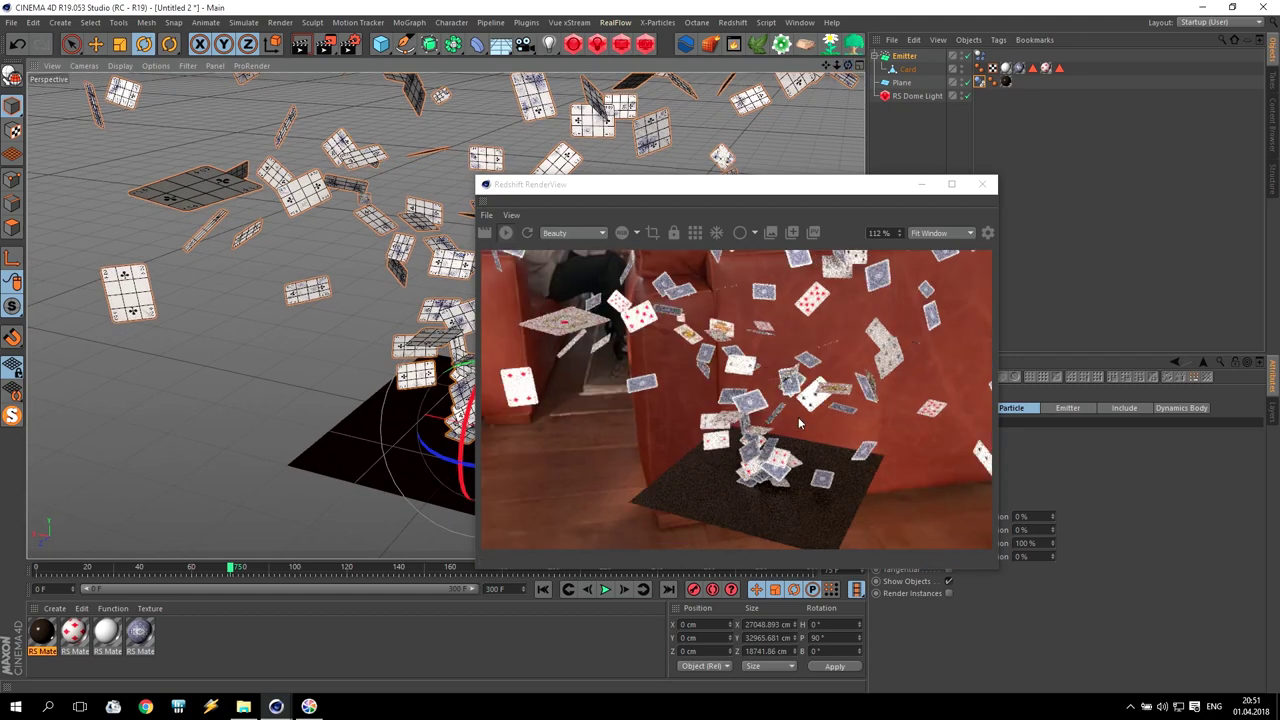
{"action": "left_click", "coordinate": [604, 590]}
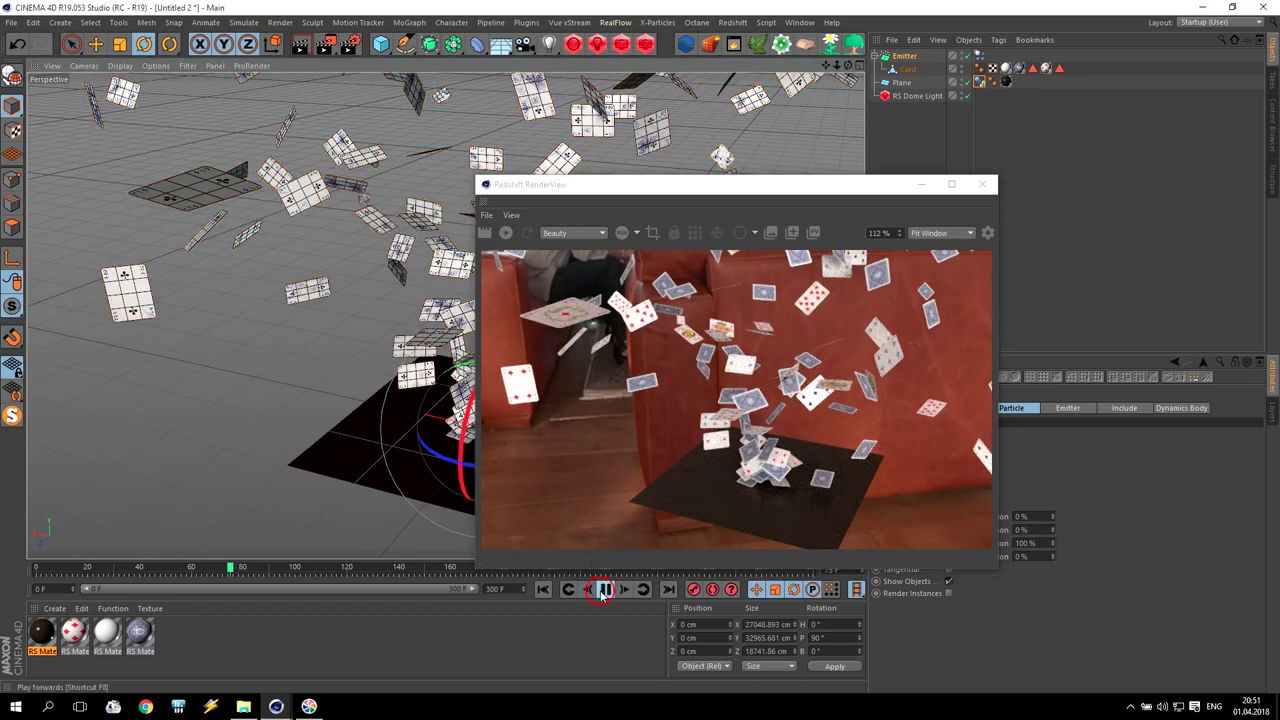
{"action": "left_click_drag", "start_coordinate": [791, 186], "coordinate": [473, 71]}
Step: Set the Emitter's editor and renderer birthrates to 500 and replay the emission from the start to frame 39
{"action": "left_click", "coordinate": [884, 428]}
{"action": "type", "text": "500"}
{"action": "key", "text": "Tab"}
{"action": "type", "text": "50"}
{"action": "left_click", "coordinate": [542, 592]}
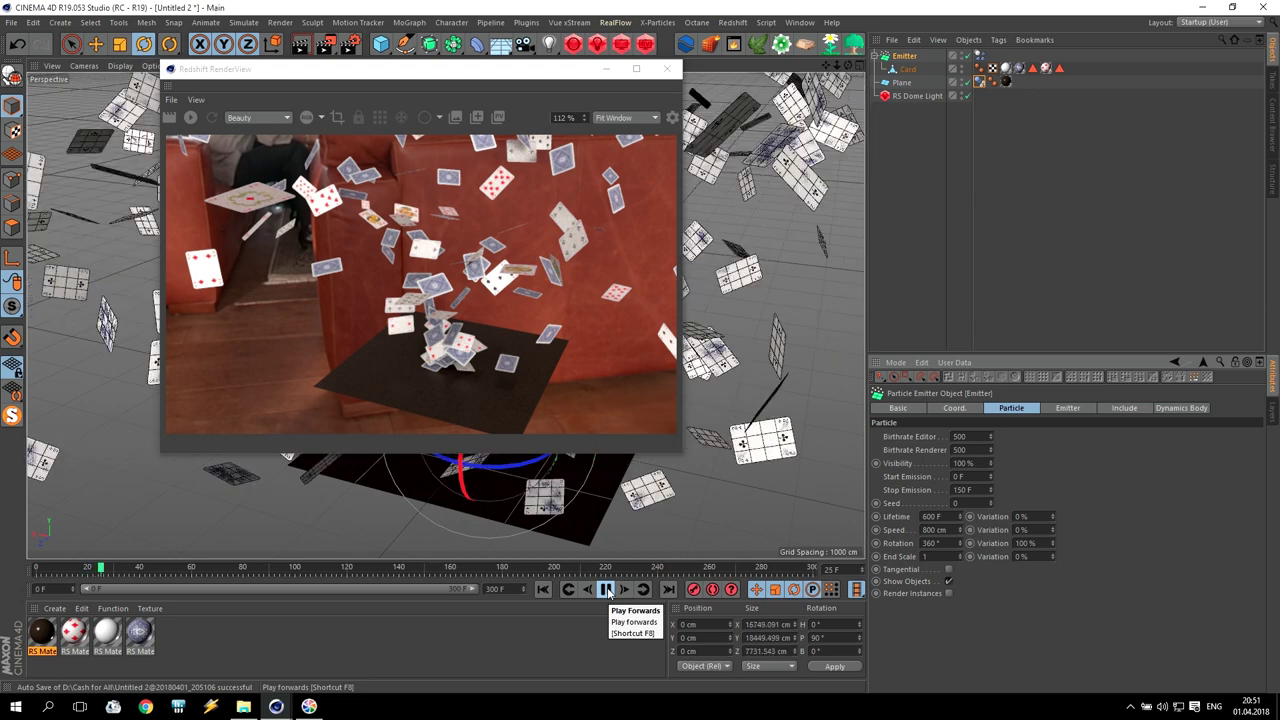
{"action": "left_click", "coordinate": [607, 592]}
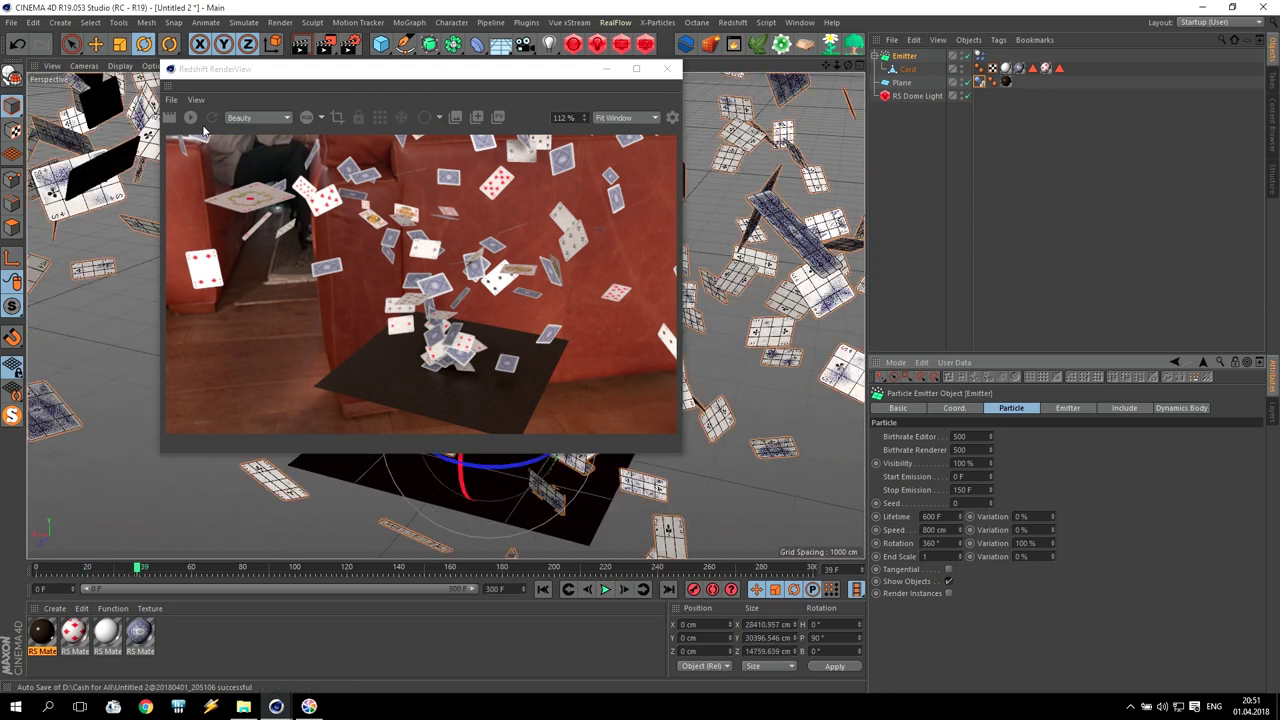
Step: Restart the RenderView render of the denser card burst and add a Camera framing the cards close up
{"action": "left_click", "coordinate": [193, 119]}
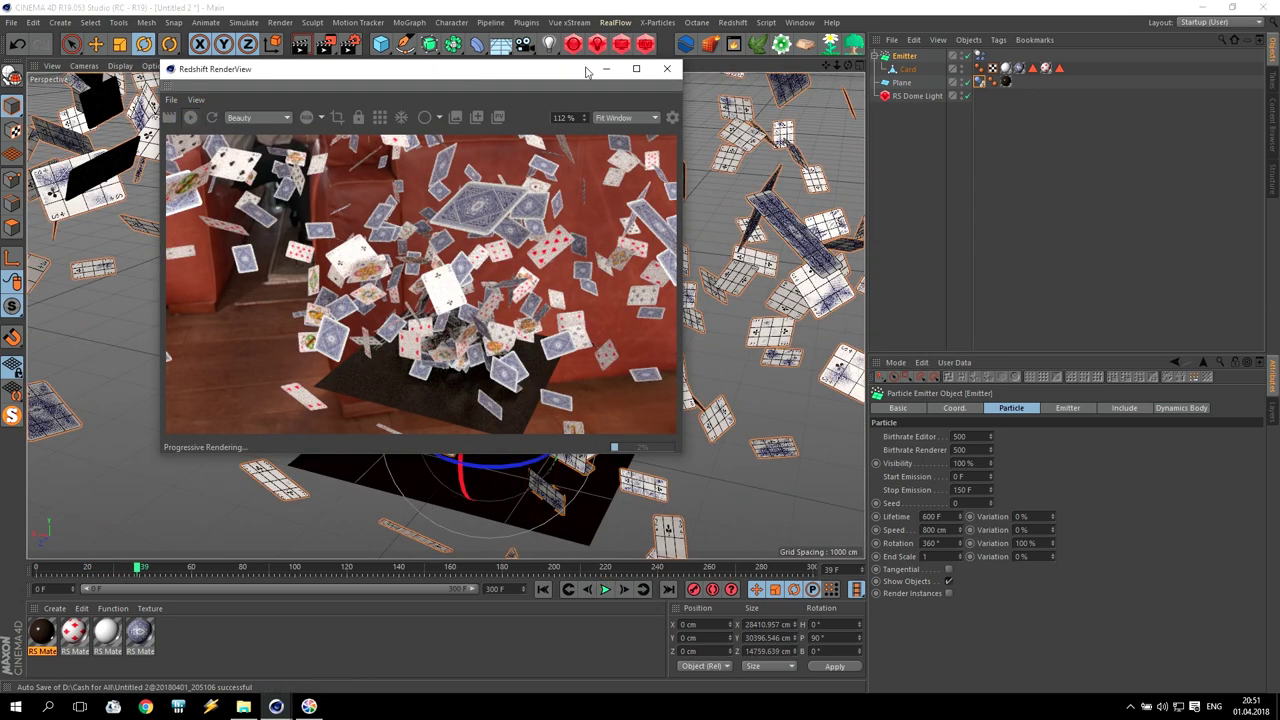
{"action": "left_click_drag", "start_coordinate": [837, 66], "coordinate": [837, 66]}
{"action": "mouse_move", "coordinate": [837, 65]}
{"action": "left_mouse_down"}
{"action": "mouse_move", "coordinate": [830, 80]}
{"action": "mouse_move", "coordinate": [823, 65]}
{"action": "left_mouse_up"}
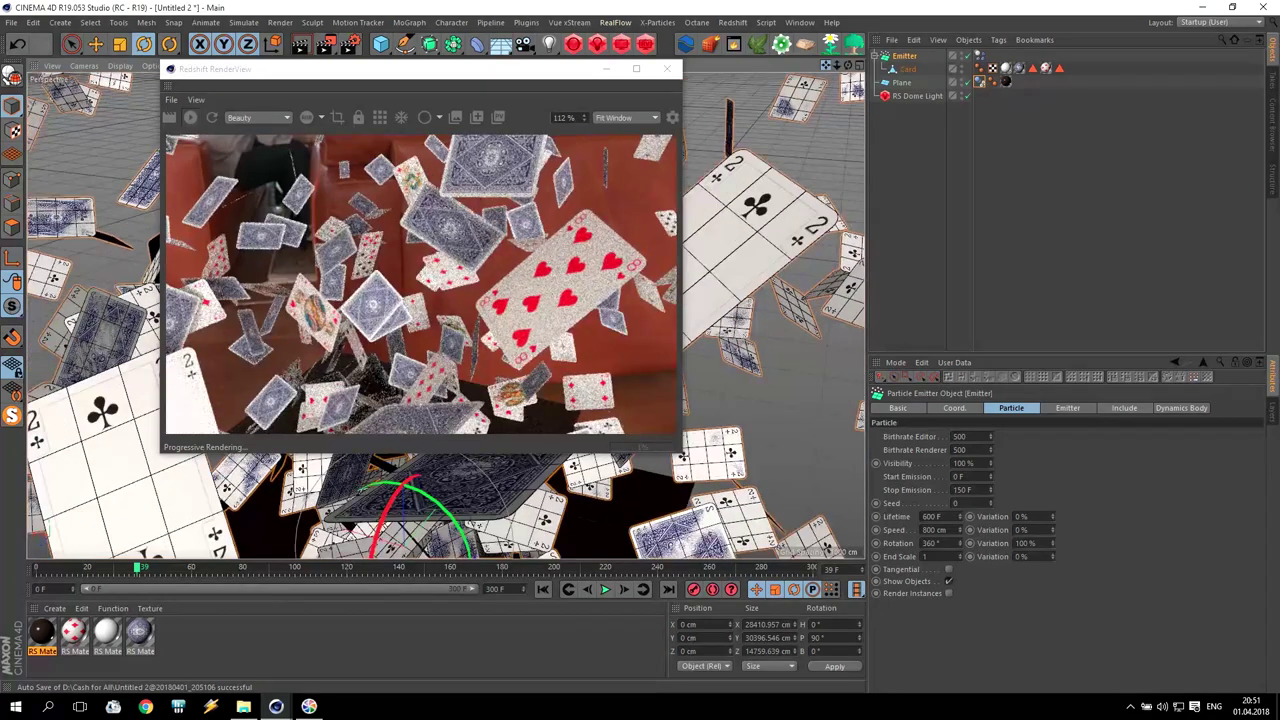
{"action": "scroll", "coordinate": [445, 310], "scroll_direction": "up", "scroll_amount": 2}
{"action": "left_click", "coordinate": [525, 43]}
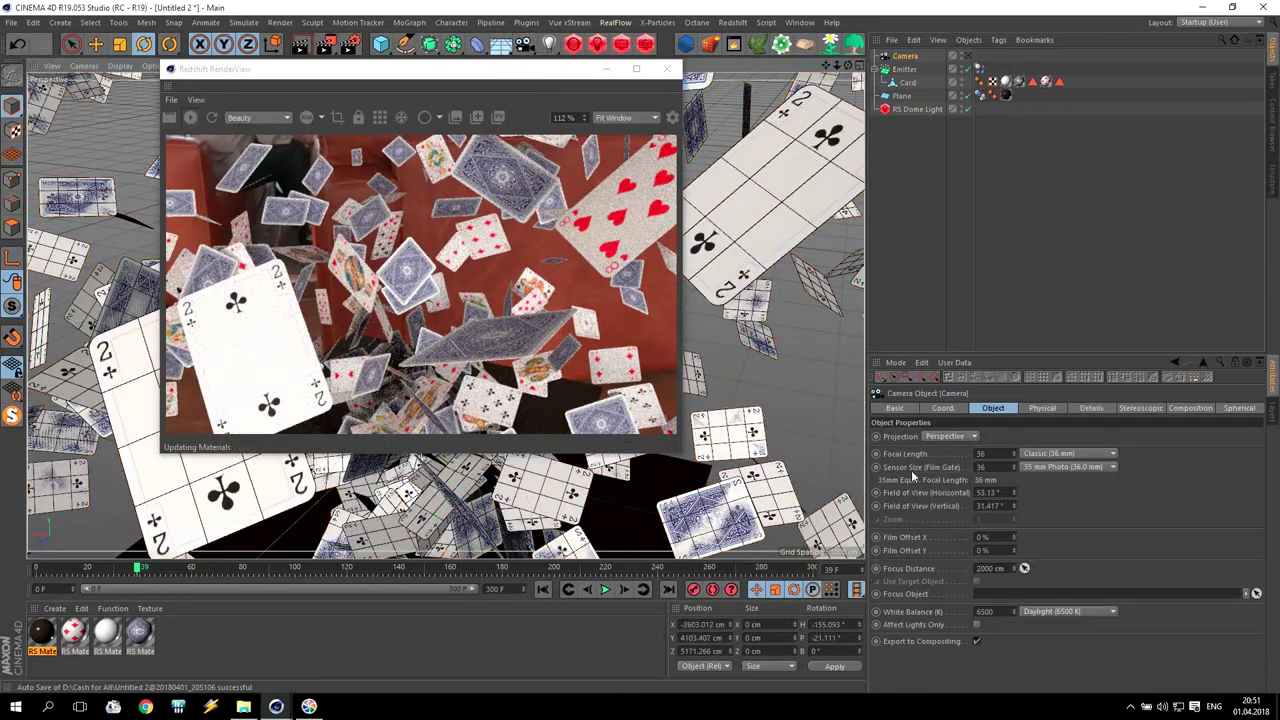
Step: Close the Redshift RenderView and pick the Camera's focus distance on a card near the centre of the burst
{"action": "left_click", "coordinate": [667, 69]}
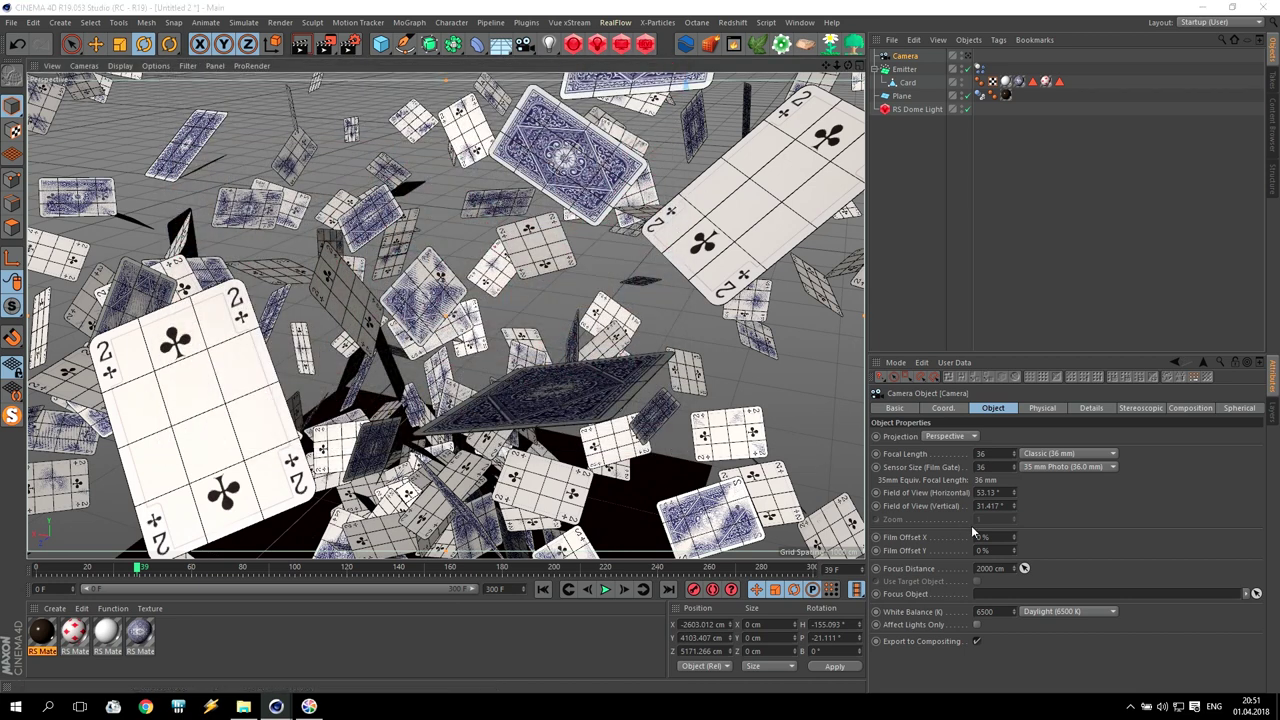
{"action": "left_click", "coordinate": [1024, 568]}
{"action": "left_click", "coordinate": [428, 276]}
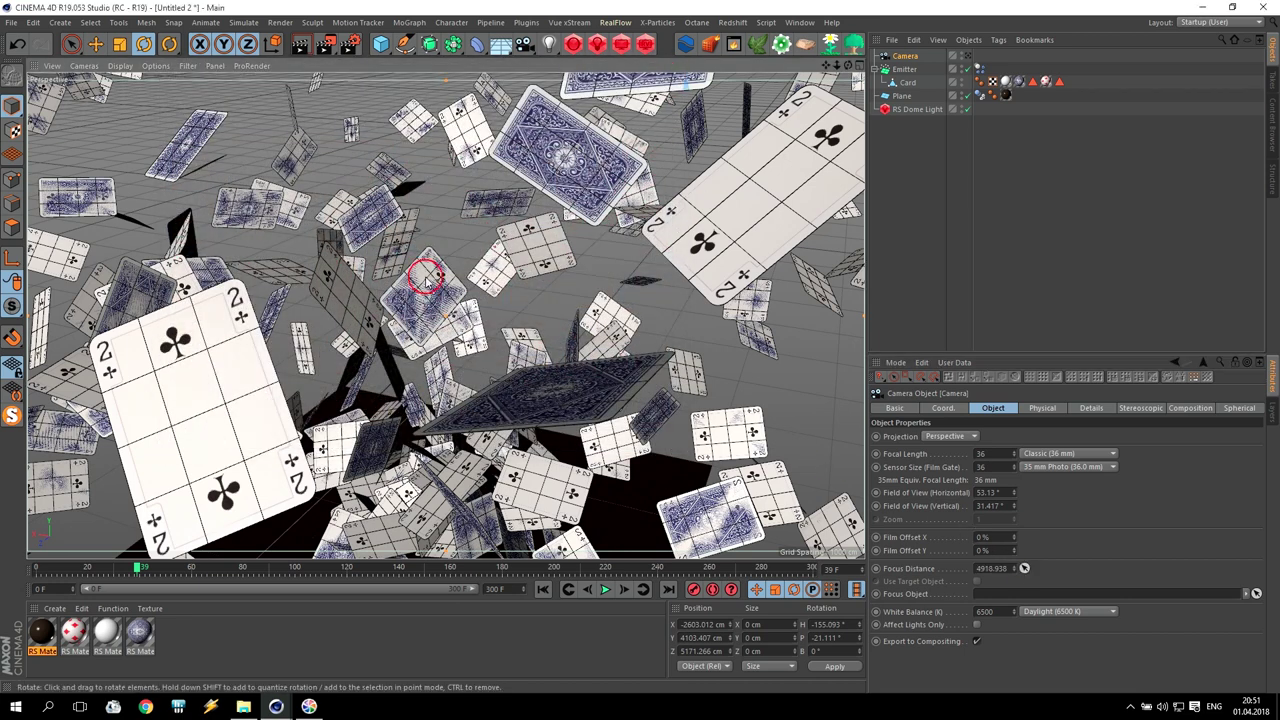
Step: Add a Redshift Camera tag to the Camera
{"action": "right_click", "coordinate": [903, 60]}
{"action": "mouse_move", "coordinate": [952, 184]}
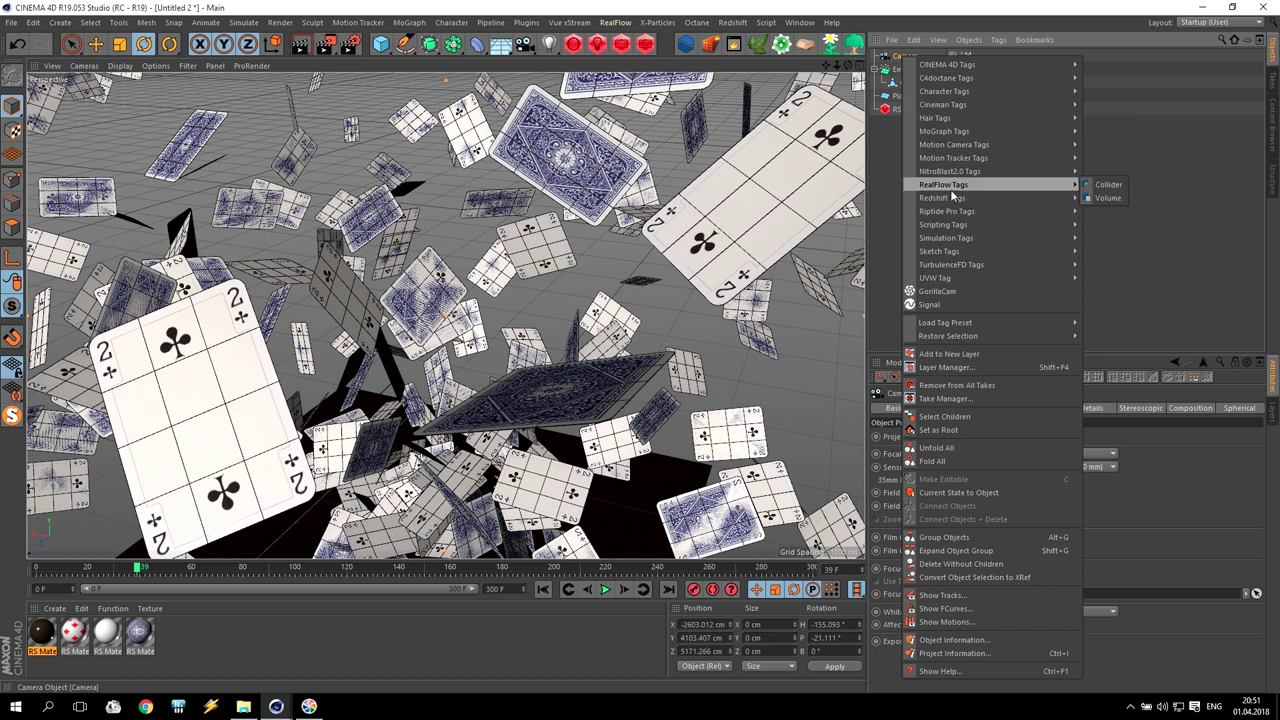
{"action": "left_click", "coordinate": [1118, 197]}
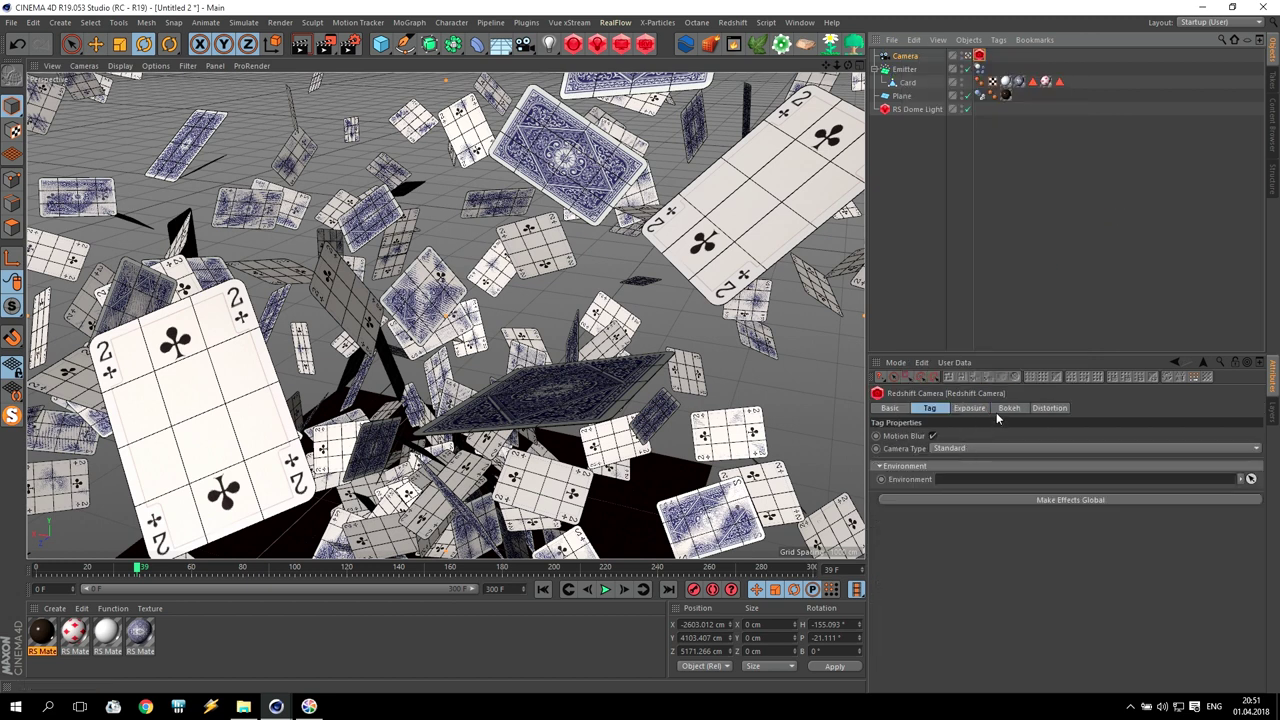
Step: Enable exposure on the Redshift Camera tag and set Vignetting to 10
{"action": "left_click", "coordinate": [969, 408]}
{"action": "left_click", "coordinate": [919, 436]}
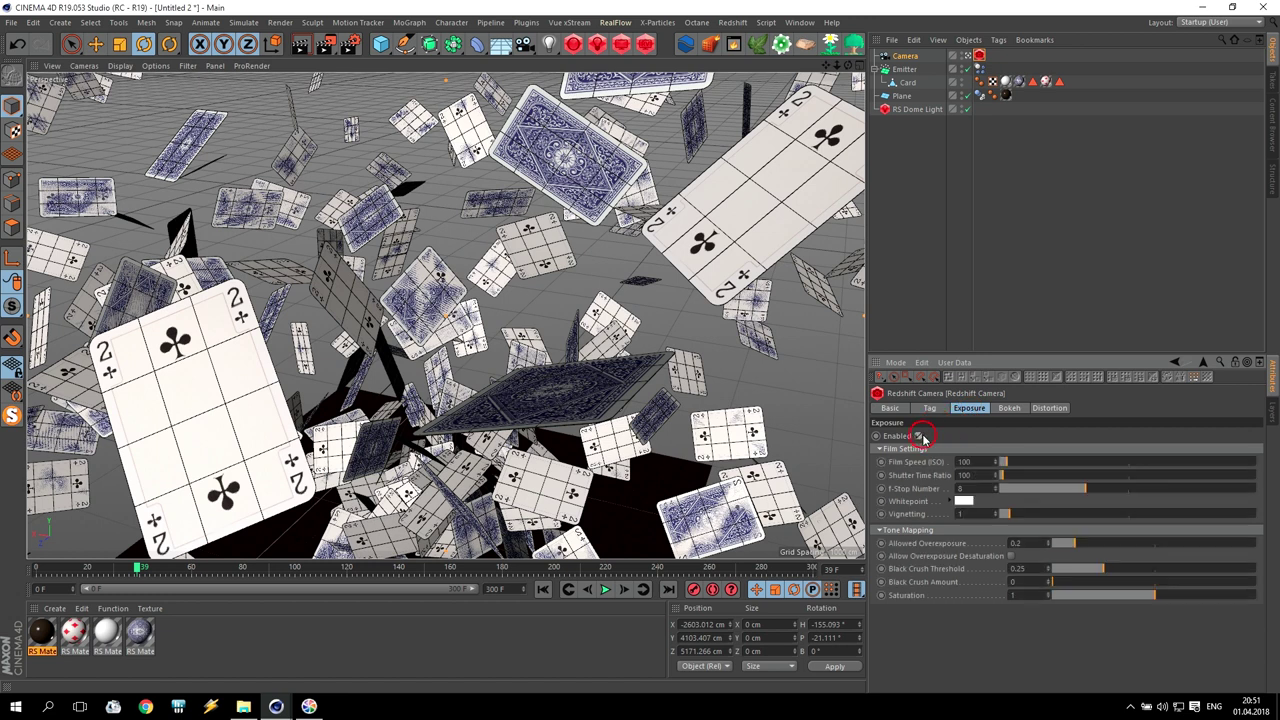
{"action": "key", "text": "Return"}
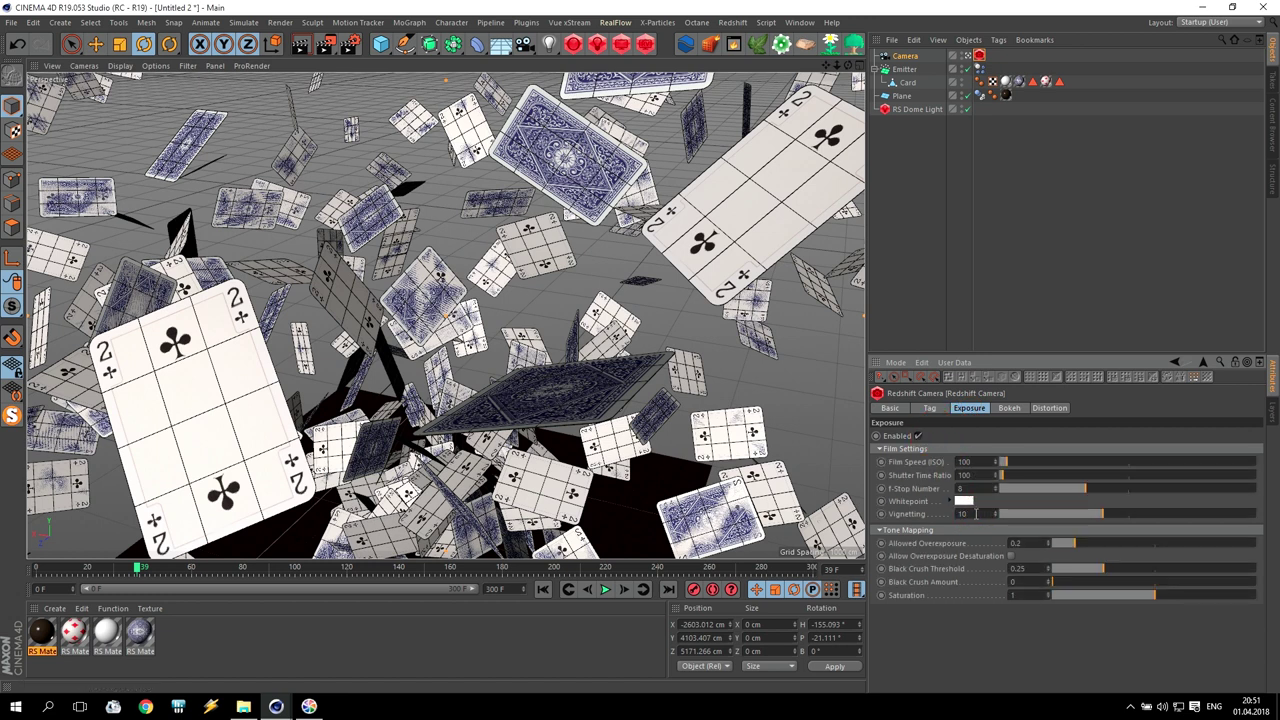
Step: Set the CoC Radius to 10 in the Redshift Camera tag's Bokeh settings
{"action": "left_click", "coordinate": [1012, 408]}
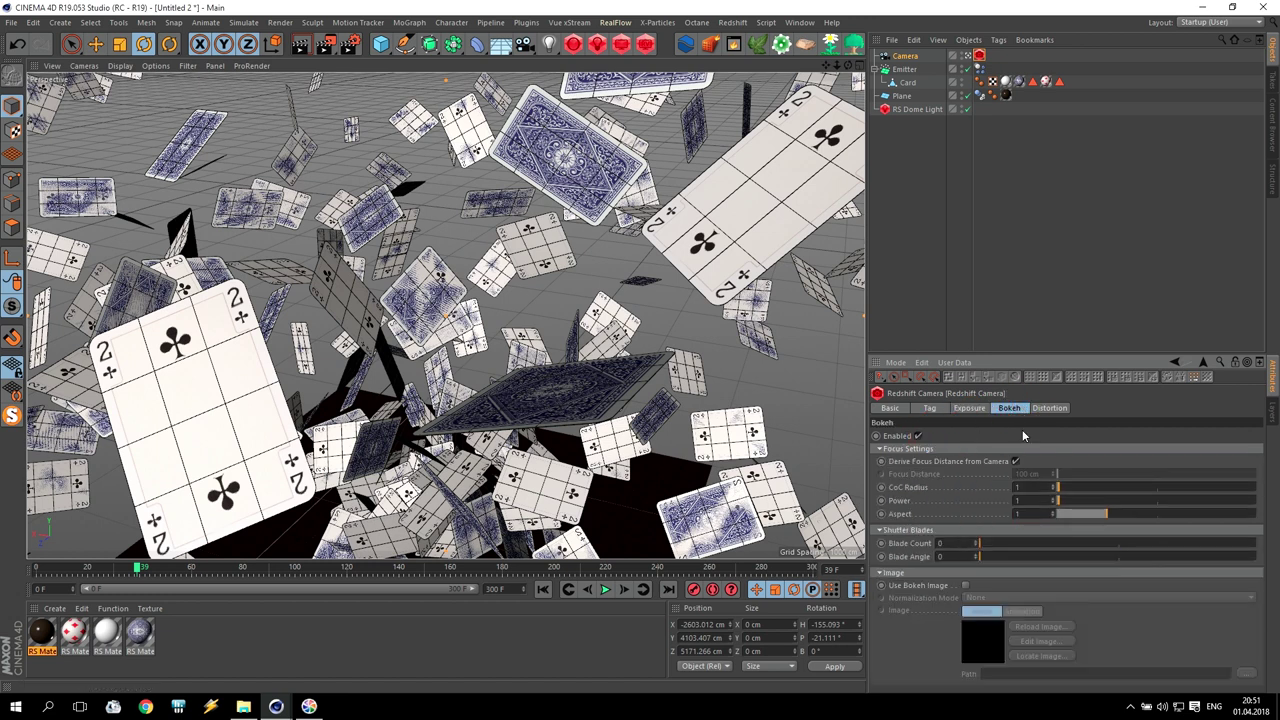
{"action": "left_click", "coordinate": [905, 56]}
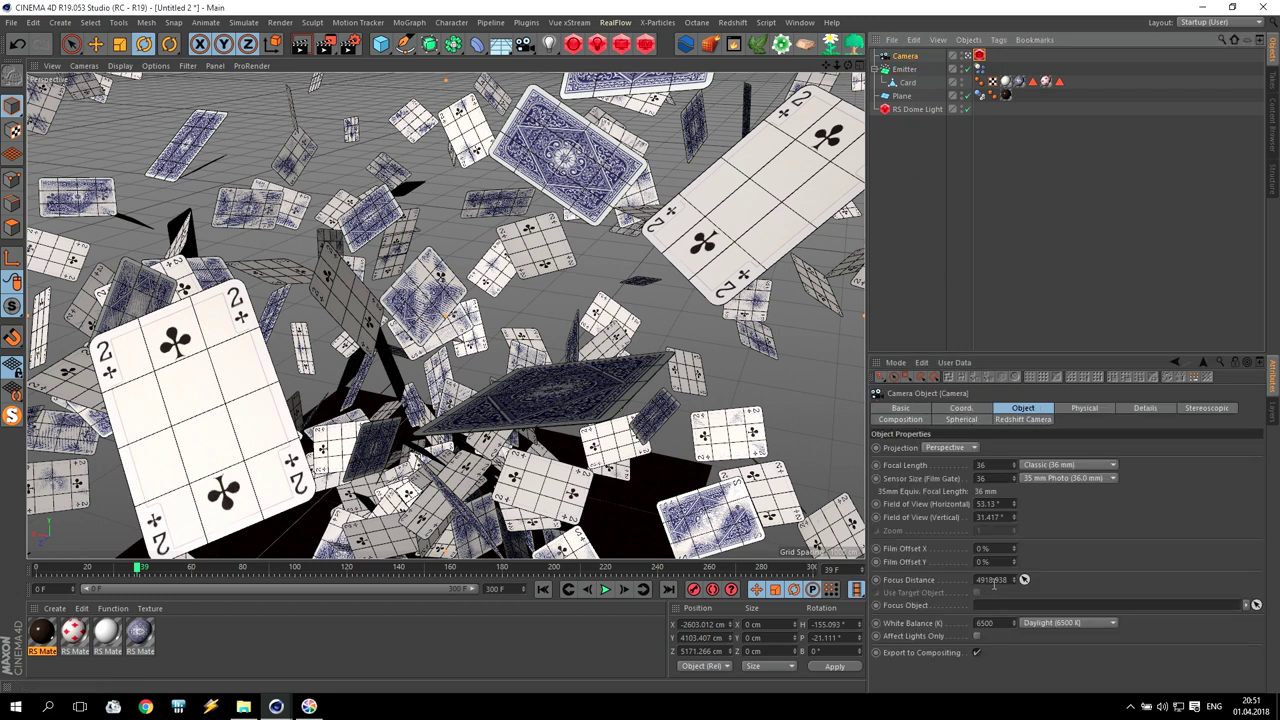
{"action": "left_click", "coordinate": [979, 56]}
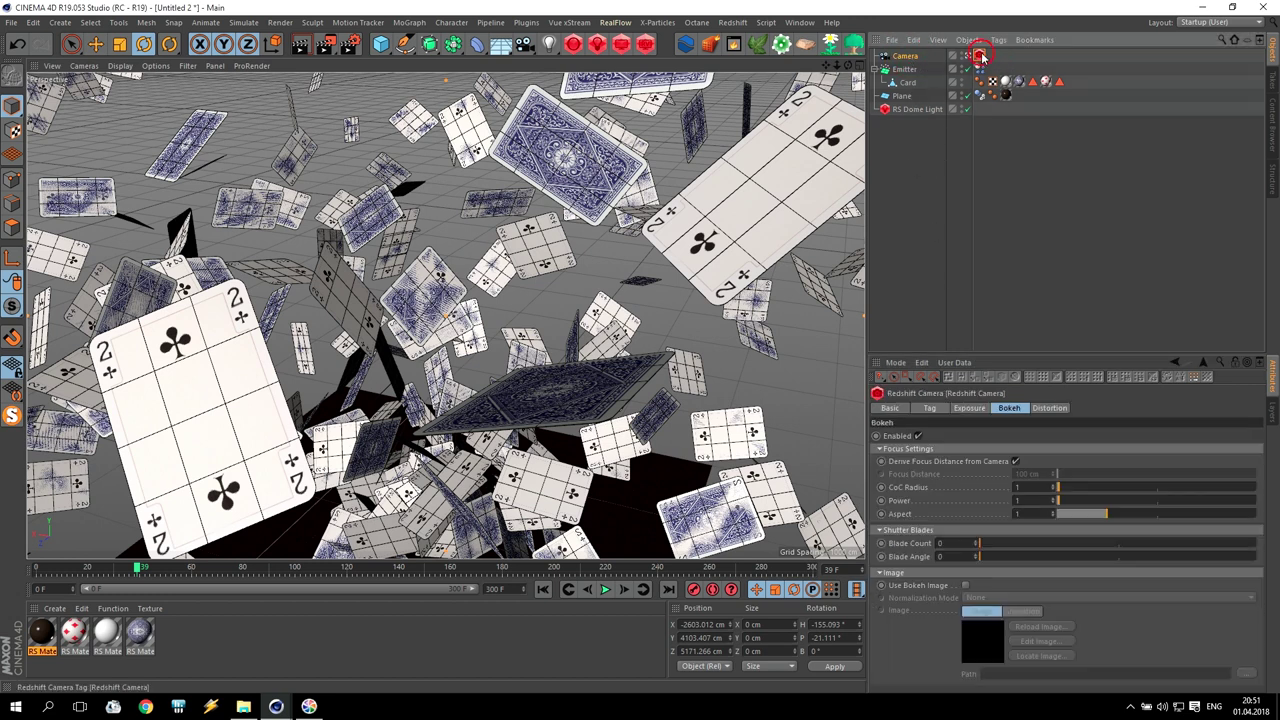
{"action": "left_click", "coordinate": [1036, 487]}
{"action": "left_click", "coordinate": [325, 44]}
{"action": "left_click", "coordinate": [781, 134]}
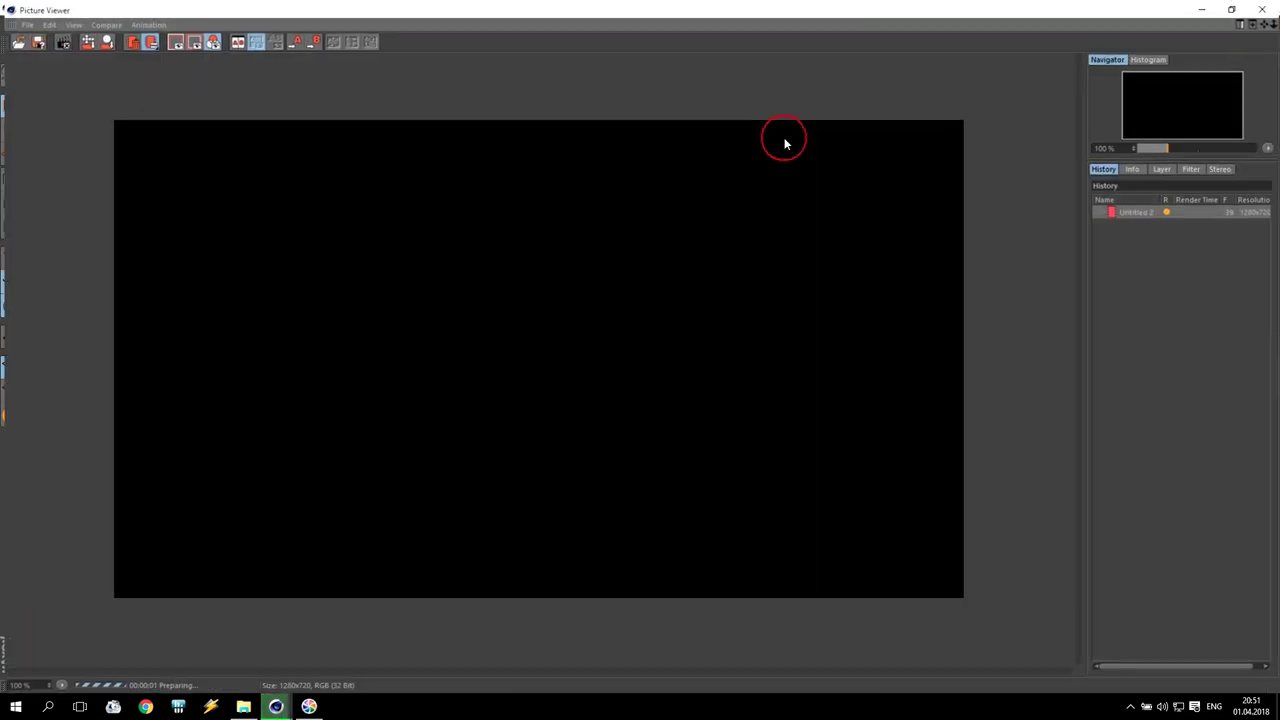
{"action": "left_click", "coordinate": [1264, 8]}
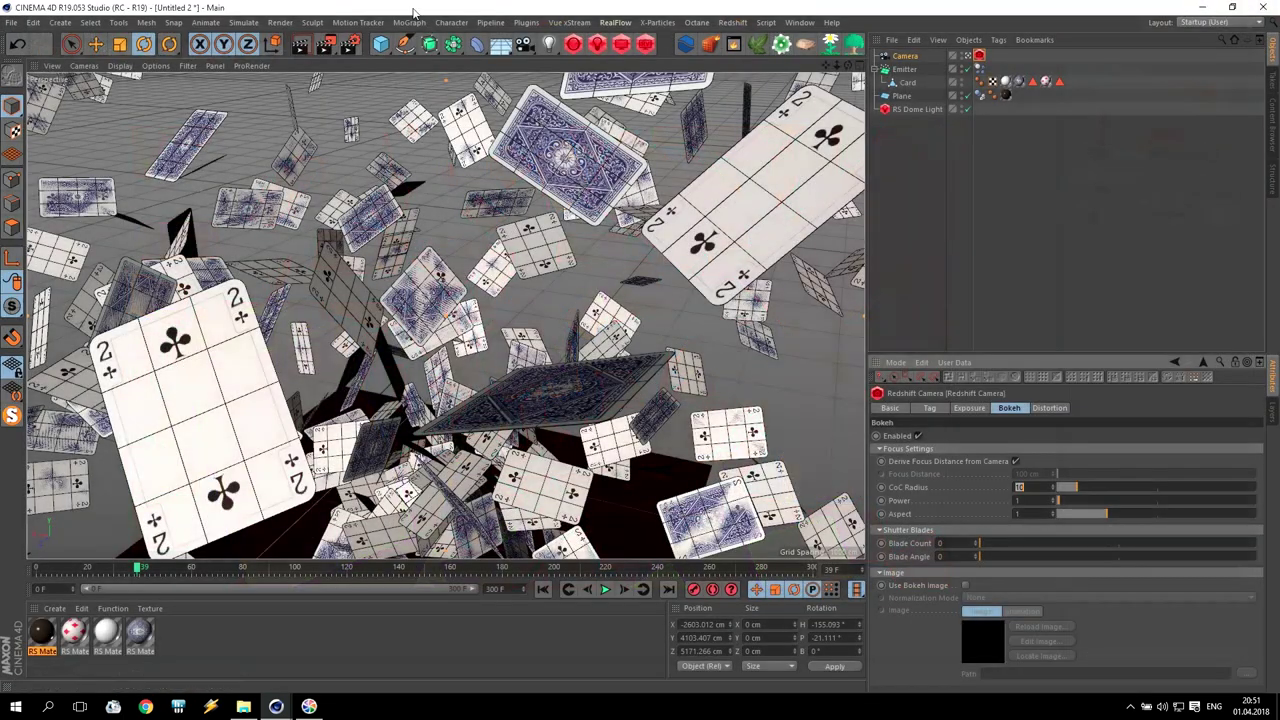
Step: Switch the scene's renderer to Redshift in the render settings
{"action": "left_click", "coordinate": [350, 44]}
{"action": "left_click", "coordinate": [630, 257]}
{"action": "left_click", "coordinate": [628, 322]}
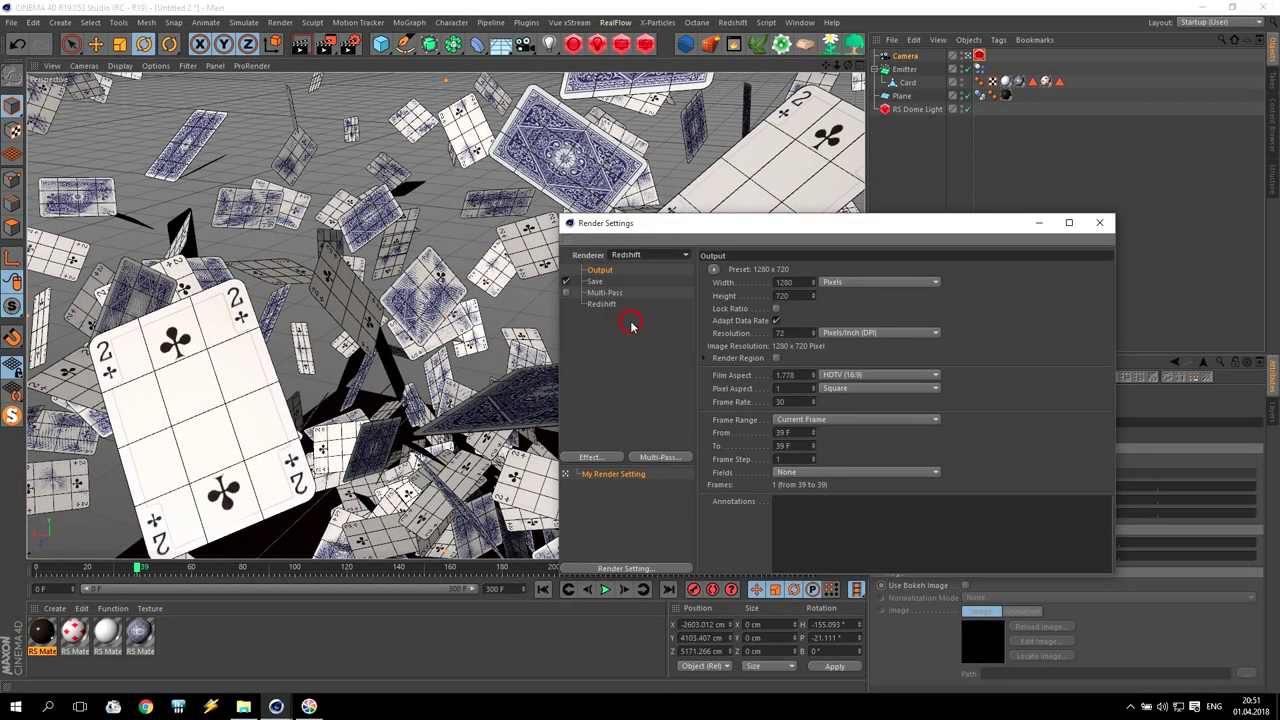
Step: Set Redshift's progressive passes to 32 and the unified sampling Samples Max to 64
{"action": "left_click", "coordinate": [600, 304]}
{"action": "left_click", "coordinate": [833, 345]}
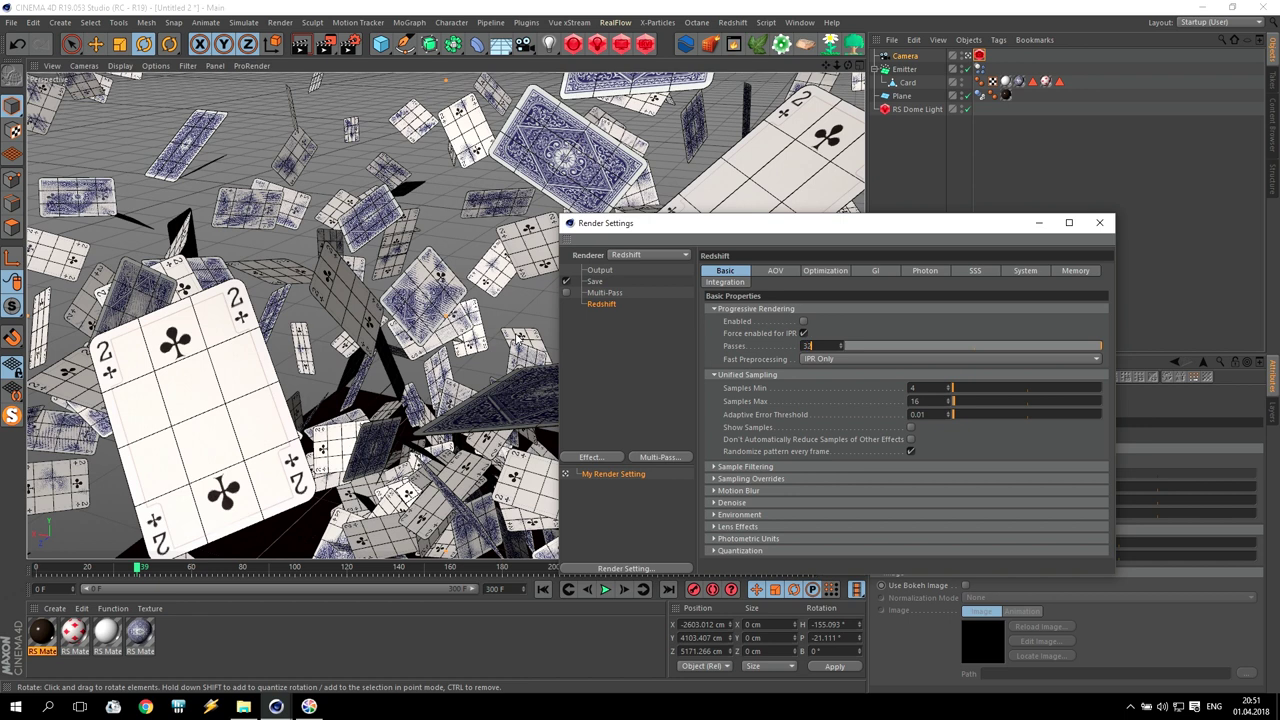
{"action": "type", "text": "32"}
{"action": "key", "text": "Return"}
{"action": "type", "text": "64"}
{"action": "key", "text": "Return"}
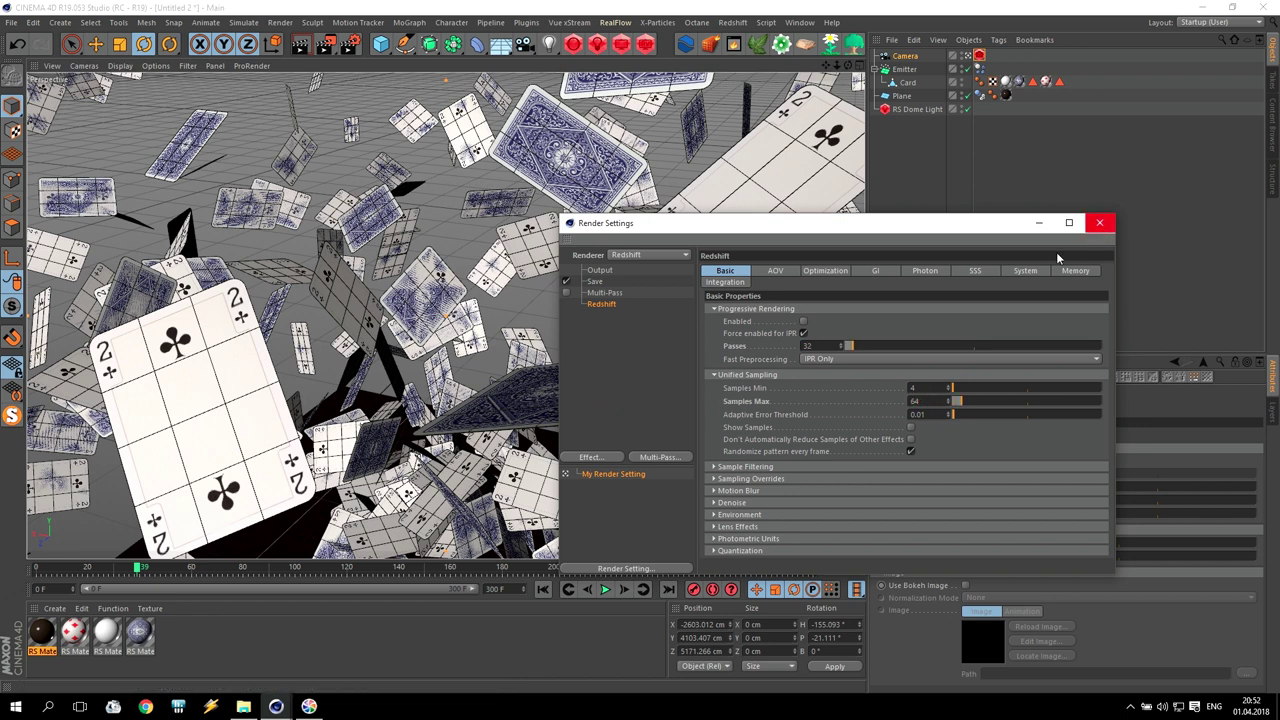
Step: Change the Redshift bucket size and render the current frame in the Picture Viewer
{"action": "left_click", "coordinate": [1024, 272]}
{"action": "left_click", "coordinate": [728, 476]}
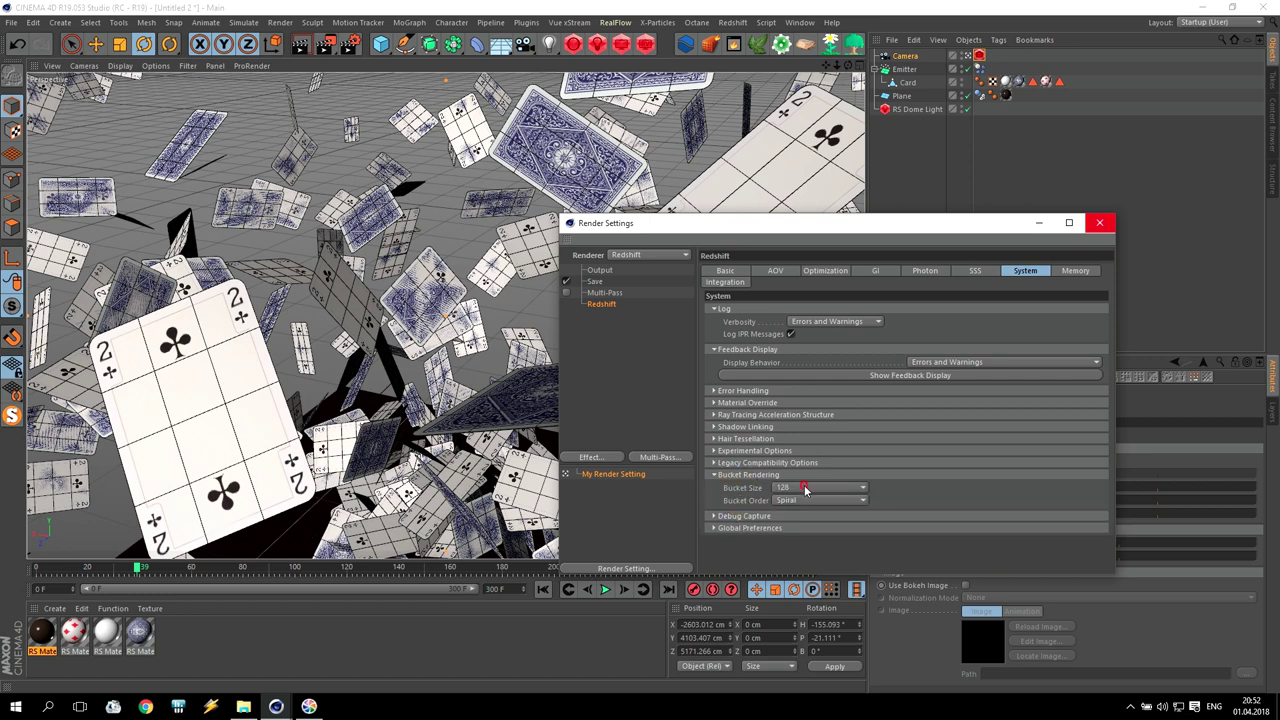
{"action": "left_click", "coordinate": [805, 488]}
{"action": "left_click", "coordinate": [790, 524]}
{"action": "left_click", "coordinate": [1100, 222]}
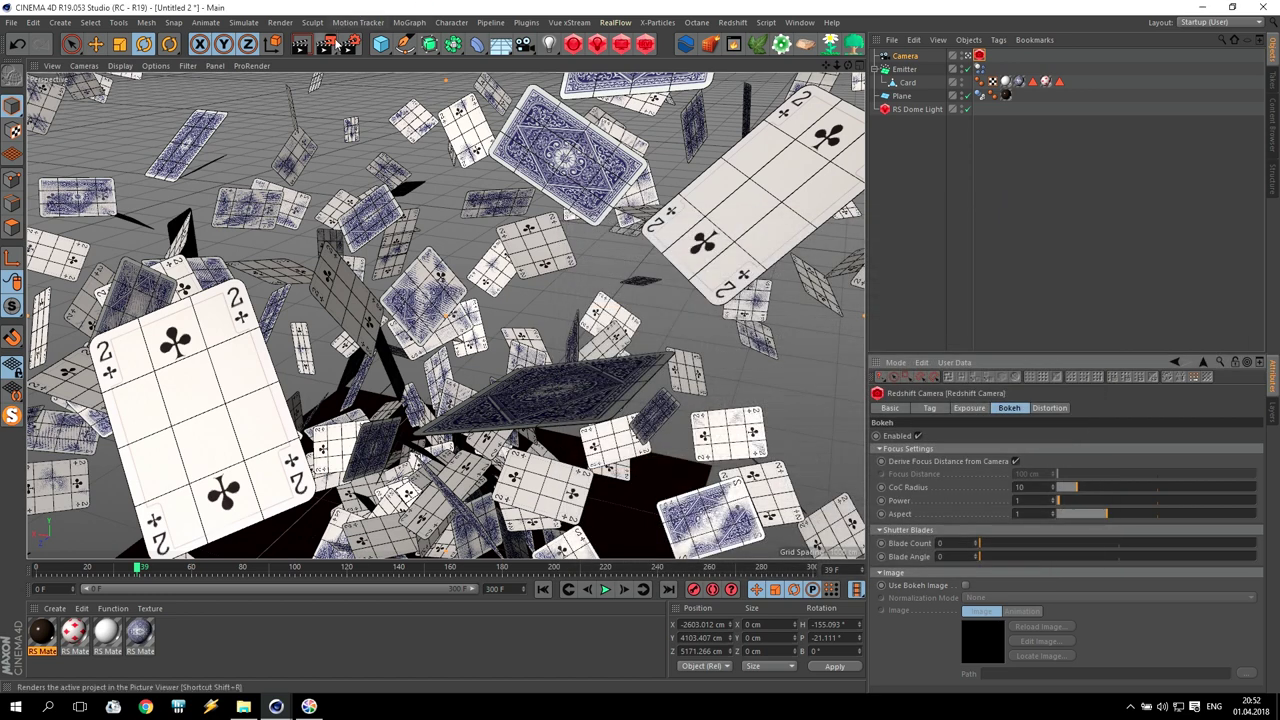
{"action": "left_click", "coordinate": [326, 44]}
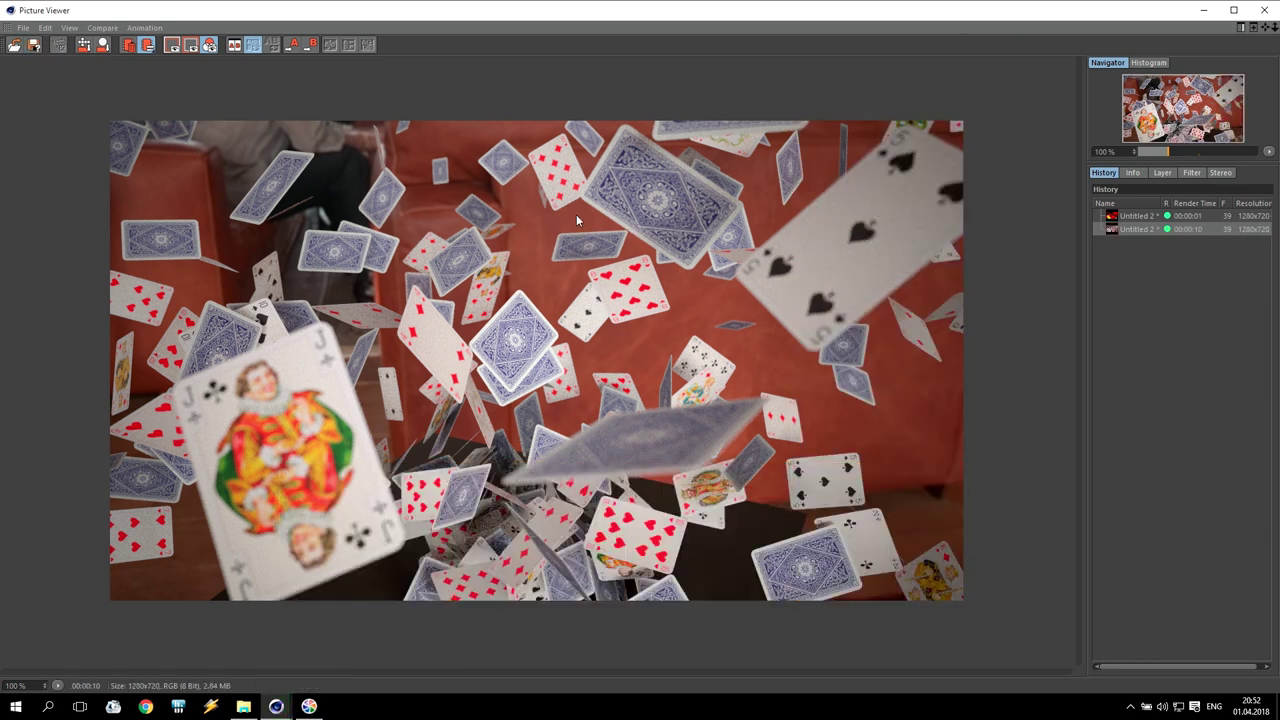
{"action": "left_click", "coordinate": [1274, 4]}
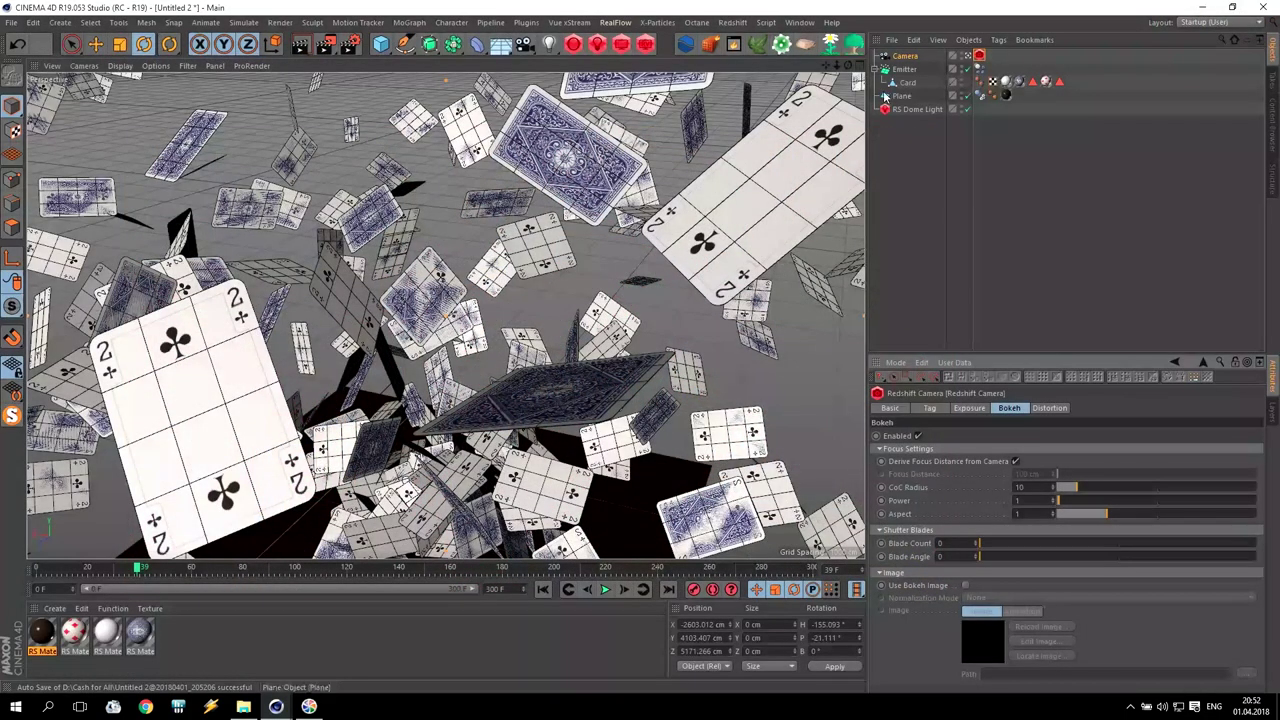
Step: Add a Bend deformer as a child of Card, fit it to the card and set its strength to 10°
{"action": "left_click", "coordinate": [477, 46]}
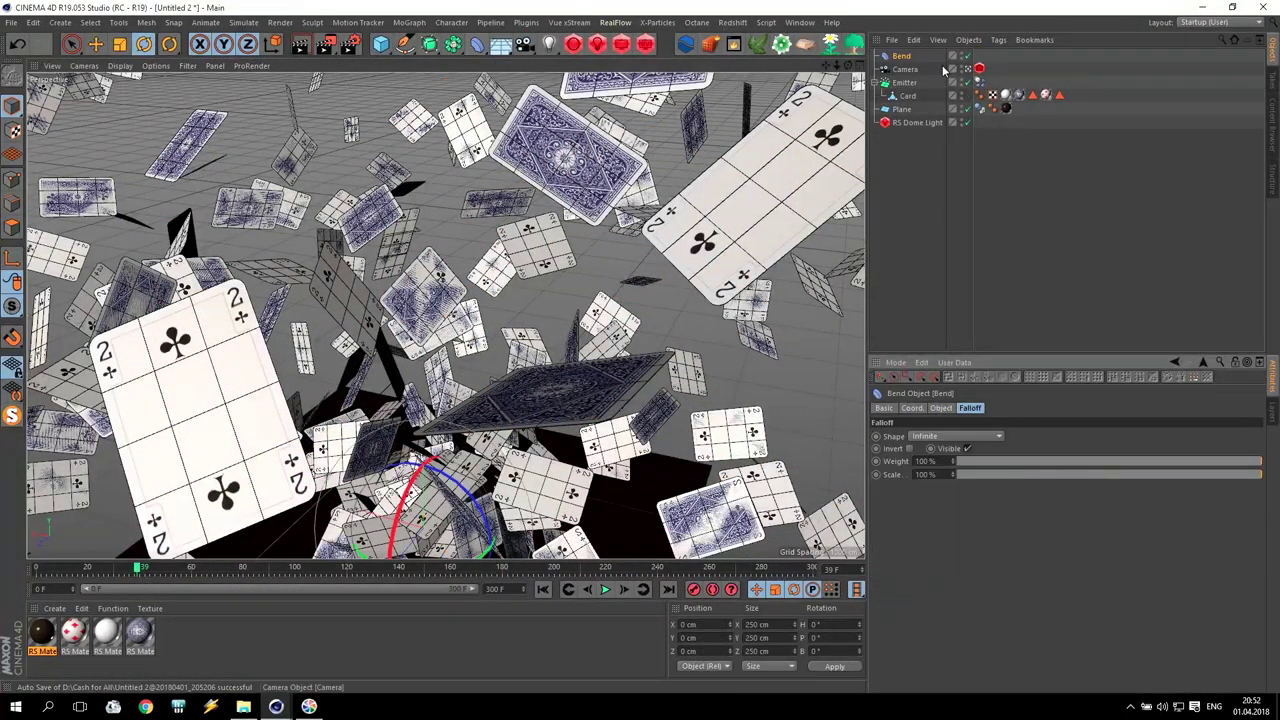
{"action": "left_click_drag", "start_coordinate": [910, 97], "coordinate": [910, 97]}
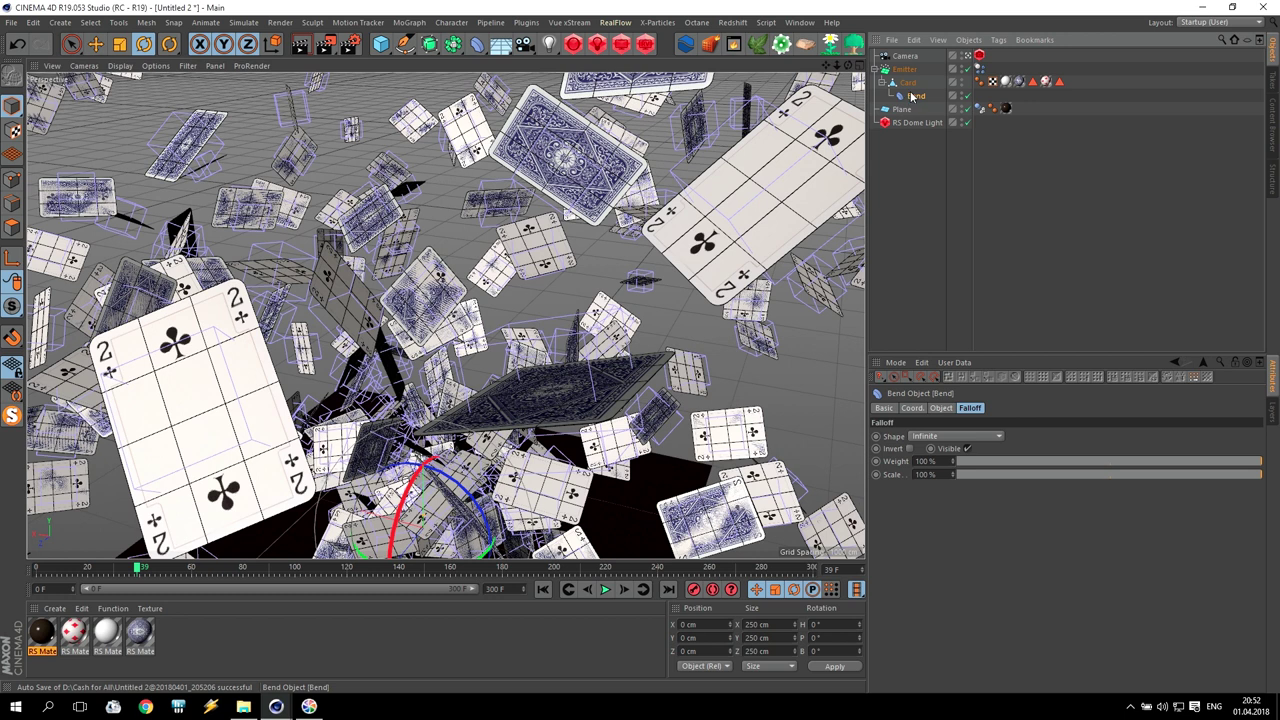
{"action": "left_click", "coordinate": [916, 97]}
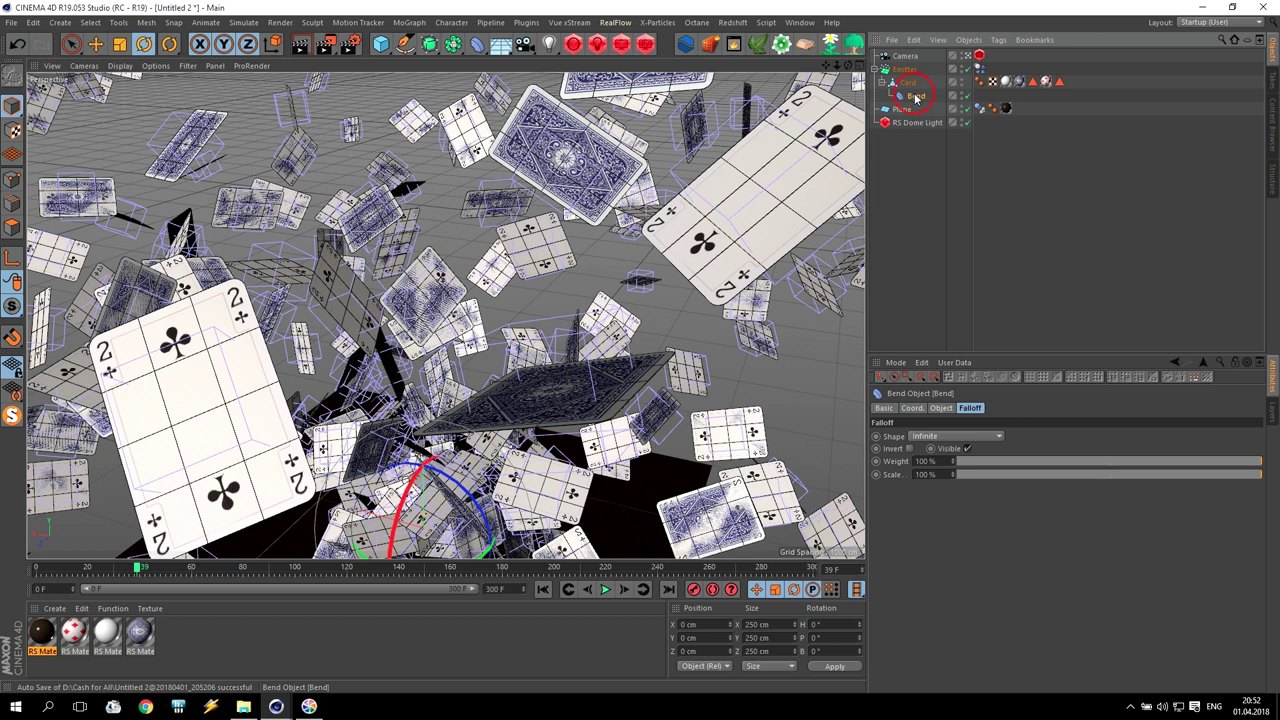
{"action": "left_click", "coordinate": [941, 409]}
{"action": "left_click", "coordinate": [906, 506]}
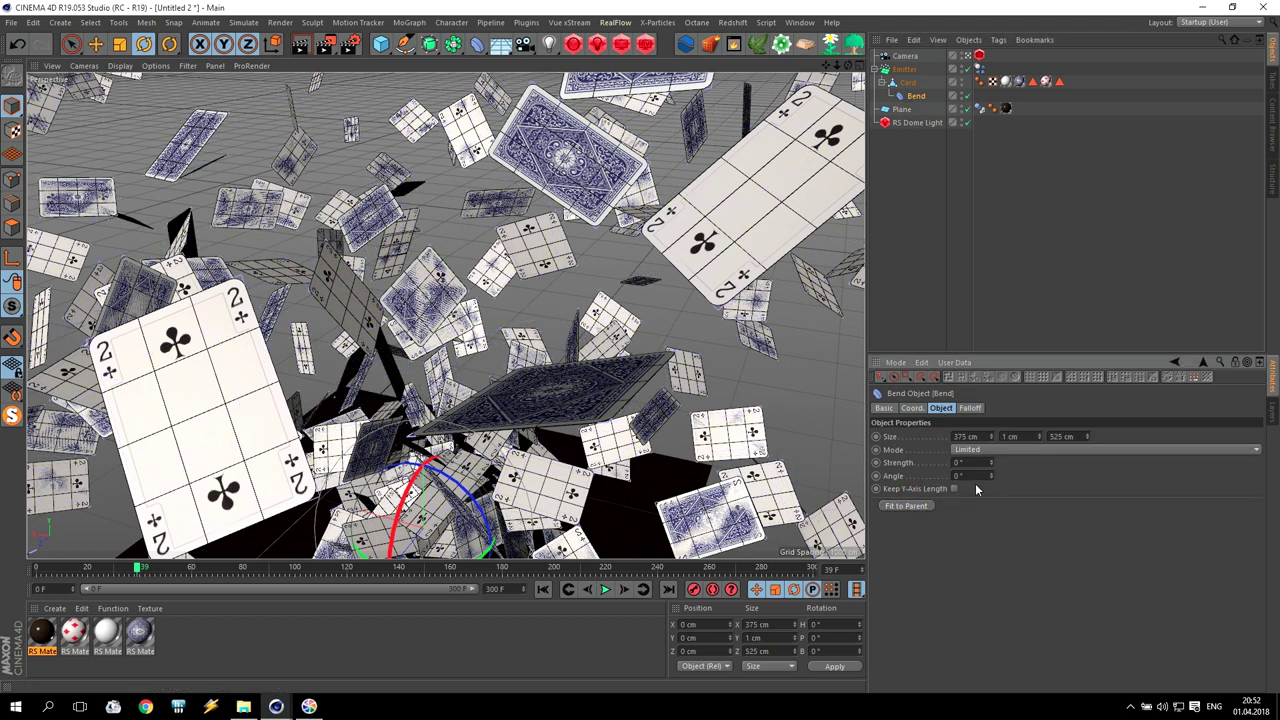
{"action": "left_click_drag", "start_coordinate": [991, 468], "coordinate": [831, 469]}
{"action": "left_click", "coordinate": [876, 462]}
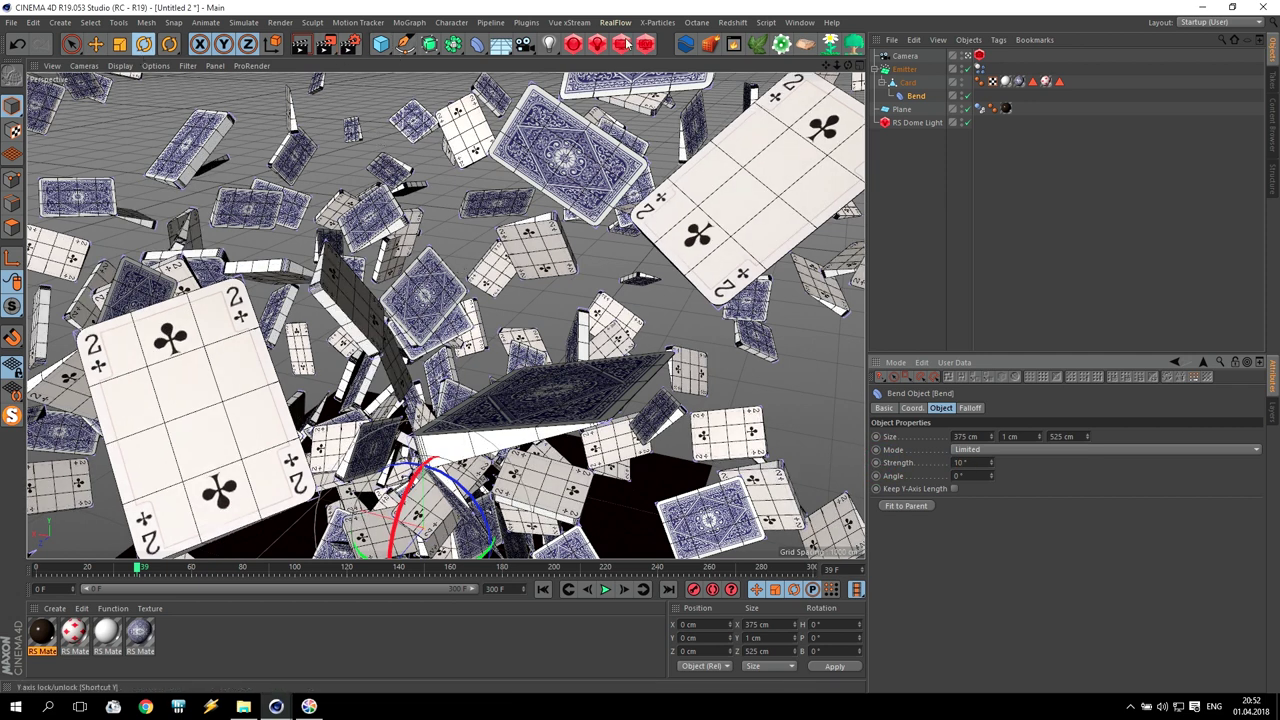
Step: Try rotating the Bend deformer around its vertical axis to a heading of -50°
{"action": "left_click", "coordinate": [917, 96]}
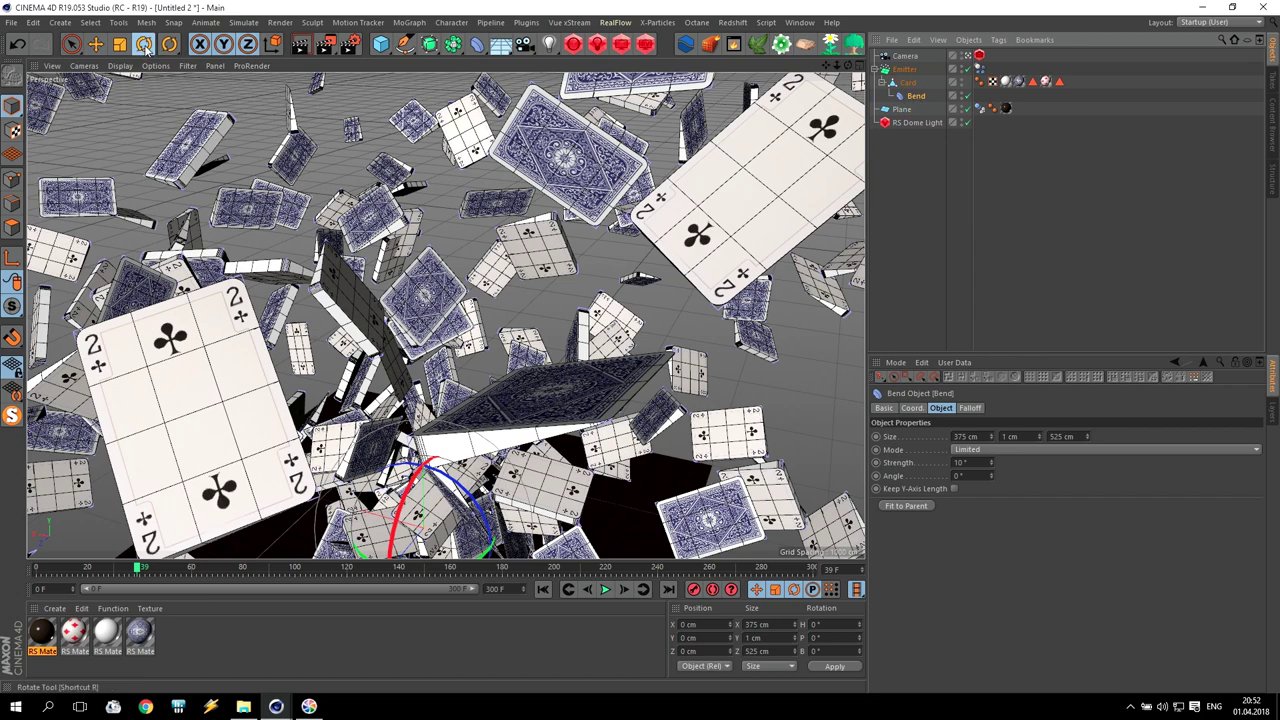
{"action": "left_click_drag", "start_coordinate": [826, 65], "coordinate": [820, 8]}
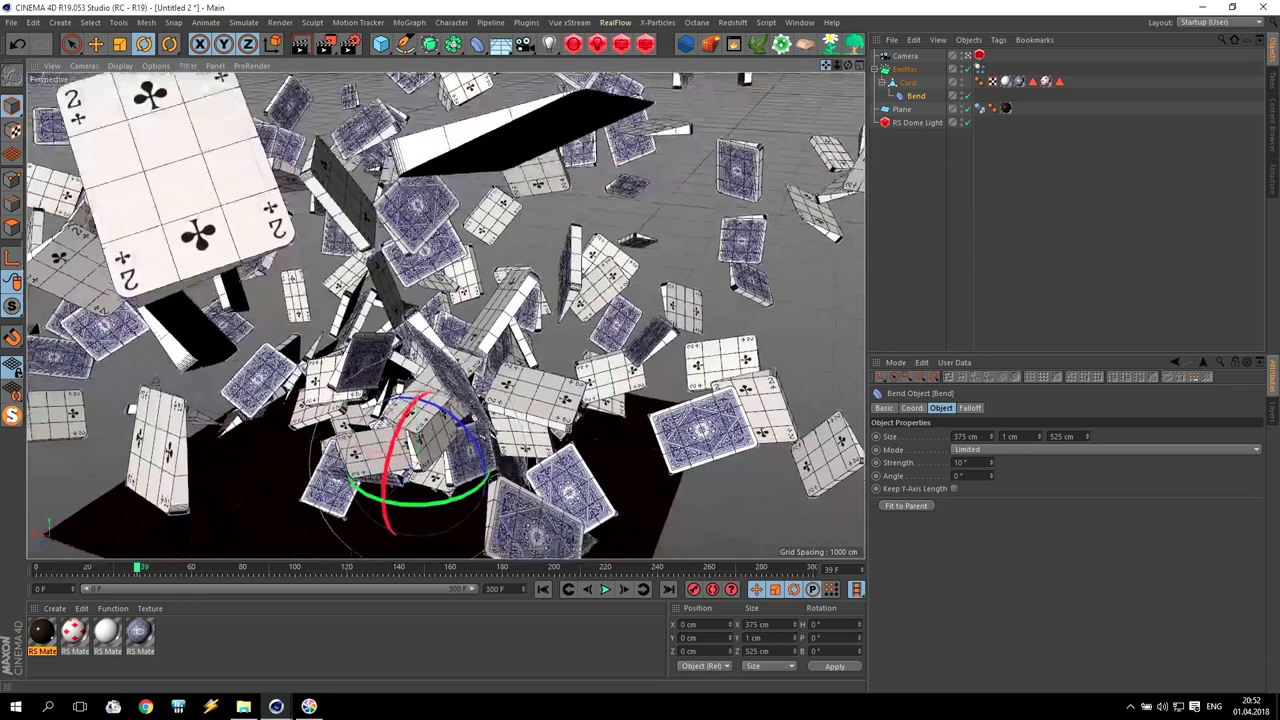
{"action": "left_click_drag", "start_coordinate": [398, 510], "coordinate": [293, 477]}
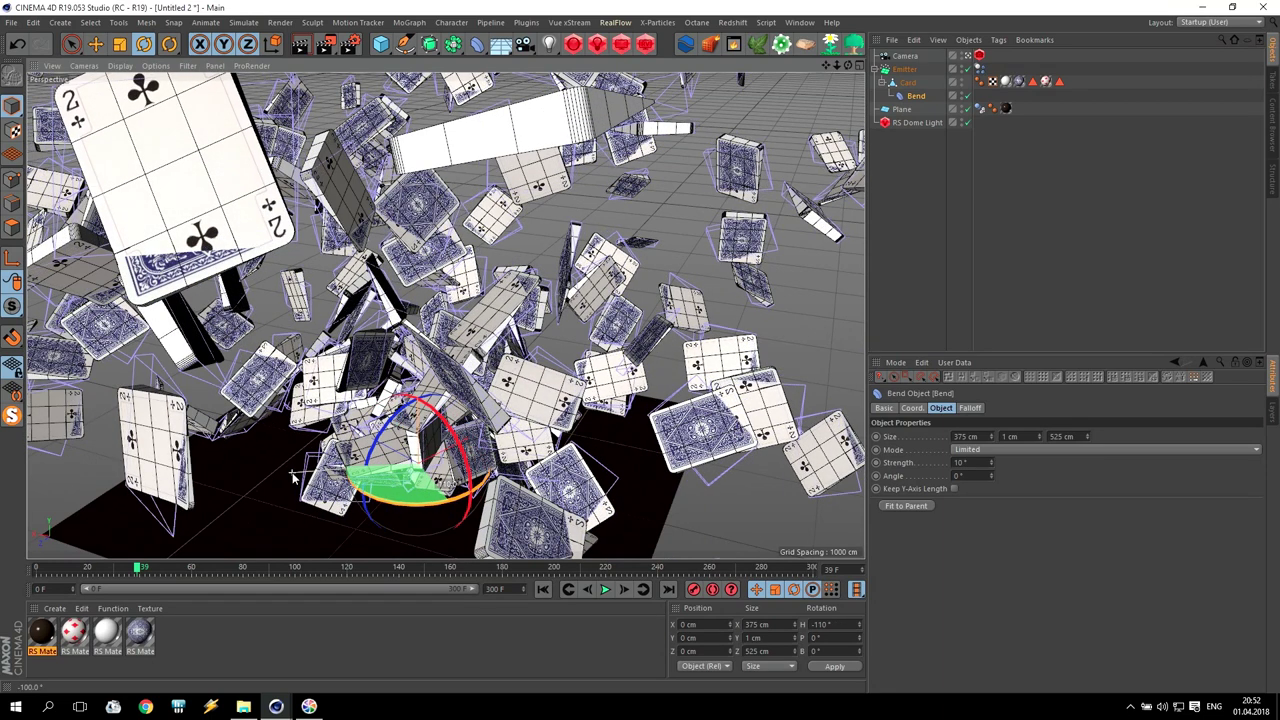
{"action": "left_click_drag", "start_coordinate": [350, 507], "coordinate": [430, 516]}
Step: Move the Card with its Bend out of the Emitter and reset the Bend's rotation to 0°
{"action": "left_click_drag", "start_coordinate": [910, 84], "coordinate": [903, 255]}
{"action": "scroll", "coordinate": [474, 484], "scroll_direction": "up", "scroll_amount": 6}
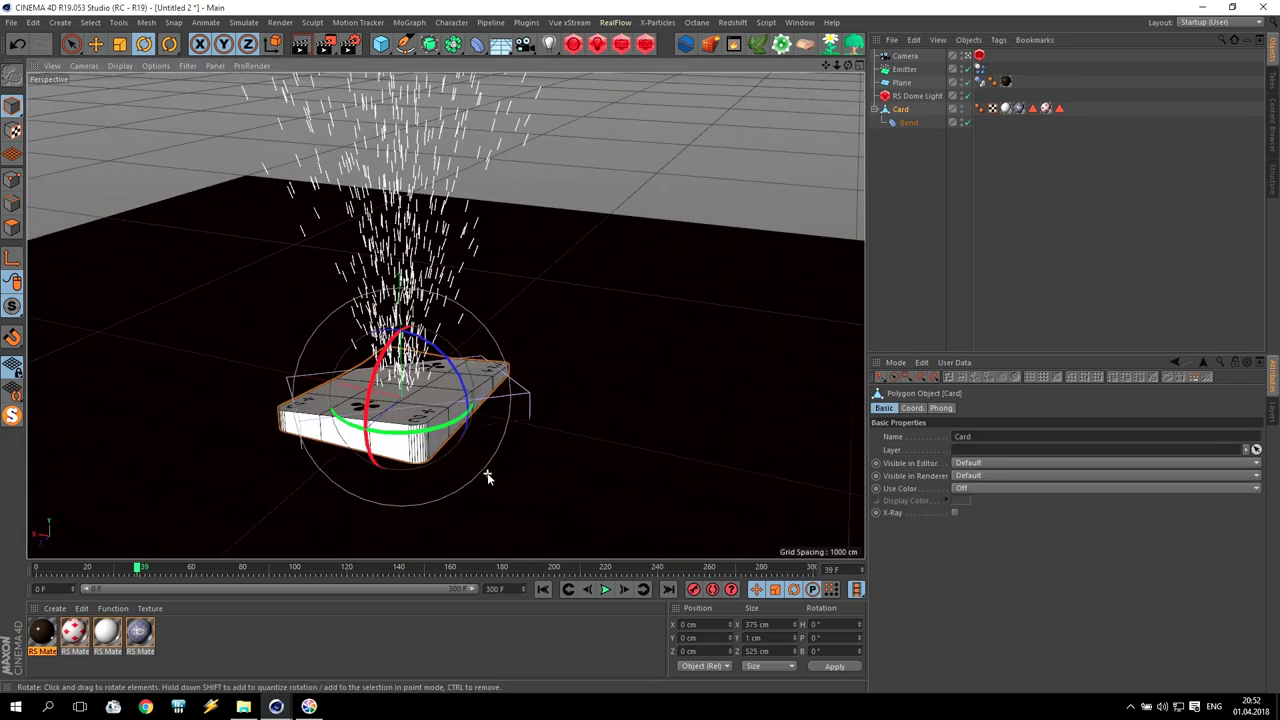
{"action": "left_click", "coordinate": [908, 124]}
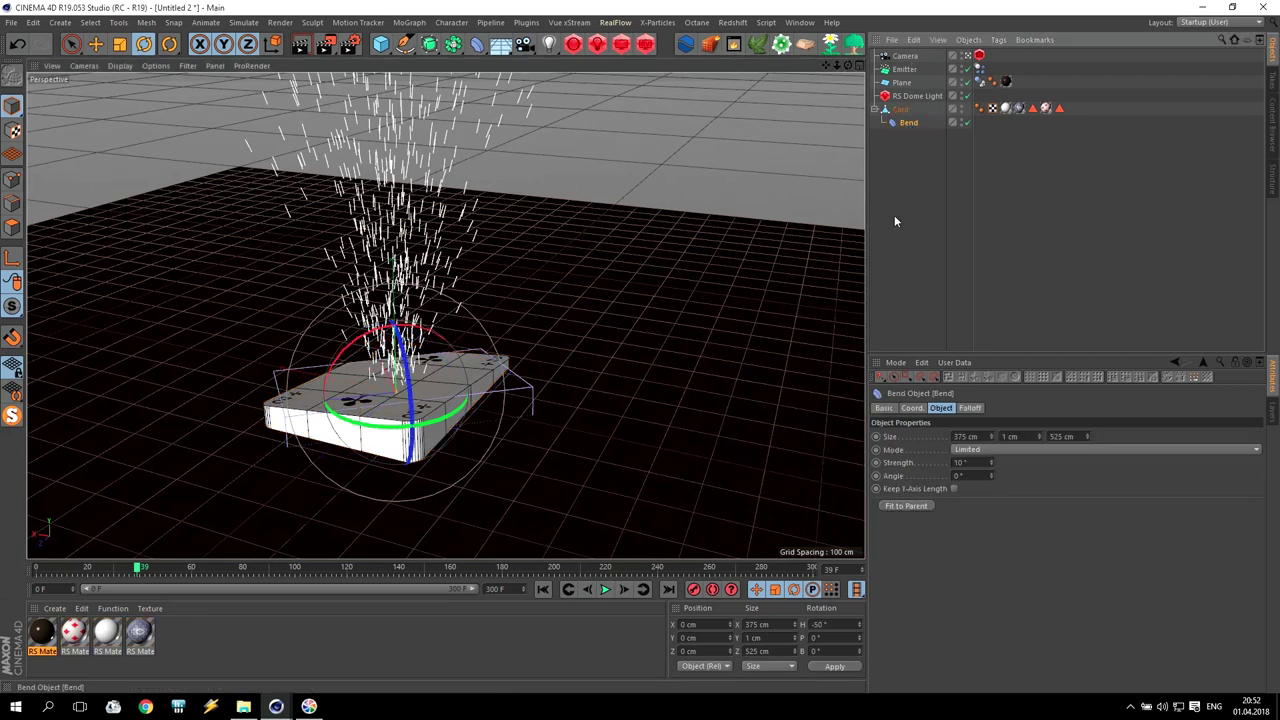
{"action": "left_click", "coordinate": [668, 591]}
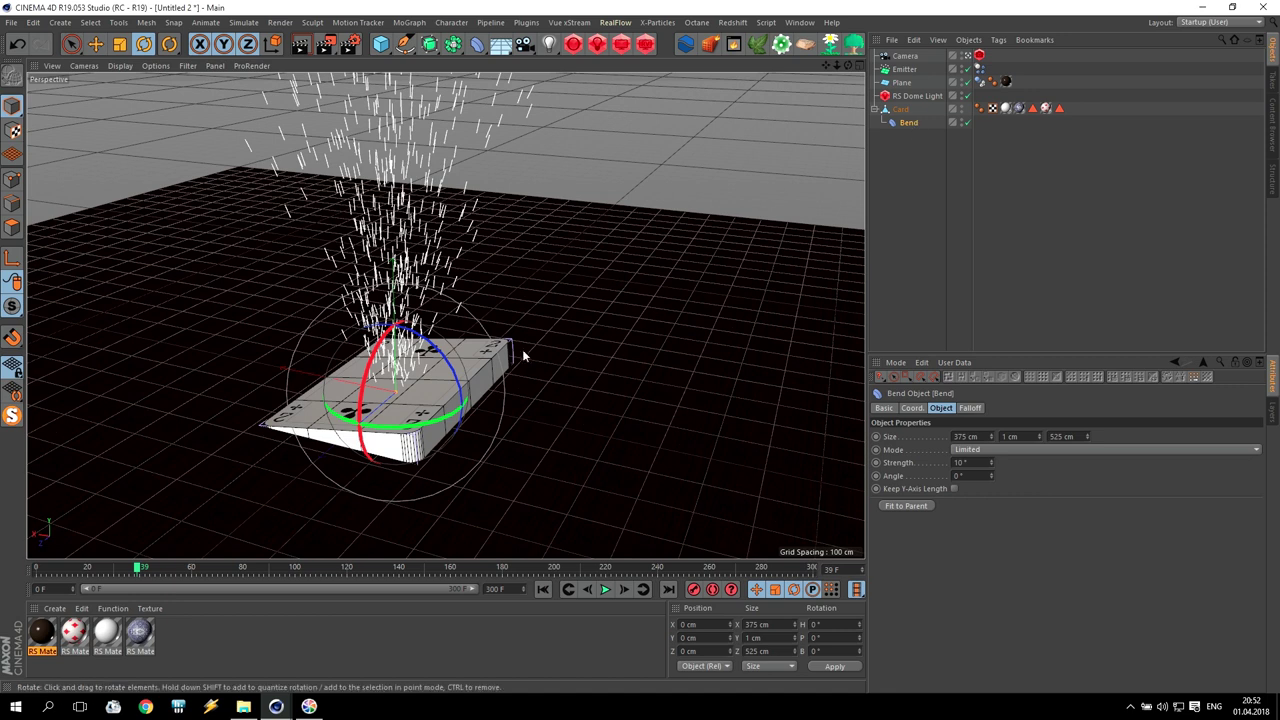
Step: Rotate the Bend to H 90°, P 0°, B -90° and refit it to the card
{"action": "left_click_drag", "start_coordinate": [372, 368], "coordinate": [431, 309]}
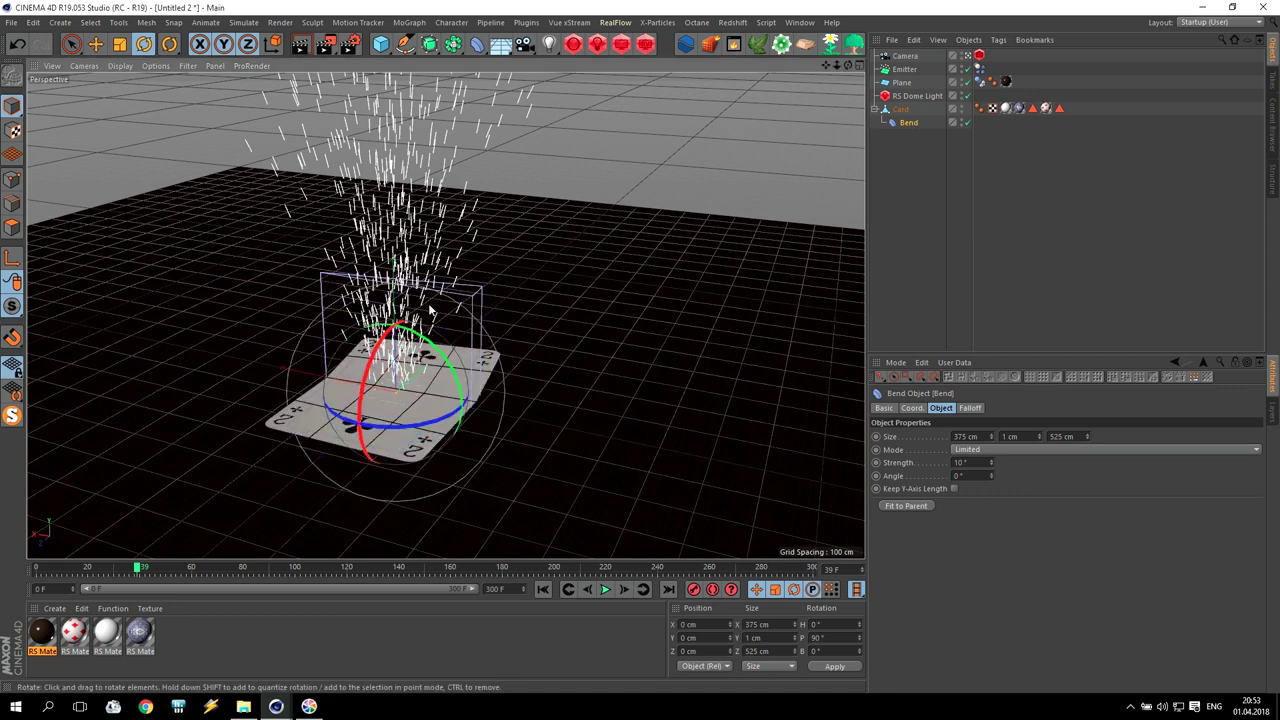
{"action": "left_click_drag", "start_coordinate": [848, 66], "coordinate": [522, 364]}
{"action": "left_click_drag", "start_coordinate": [848, 68], "coordinate": [443, 314]}
{"action": "left_click", "coordinate": [907, 506]}
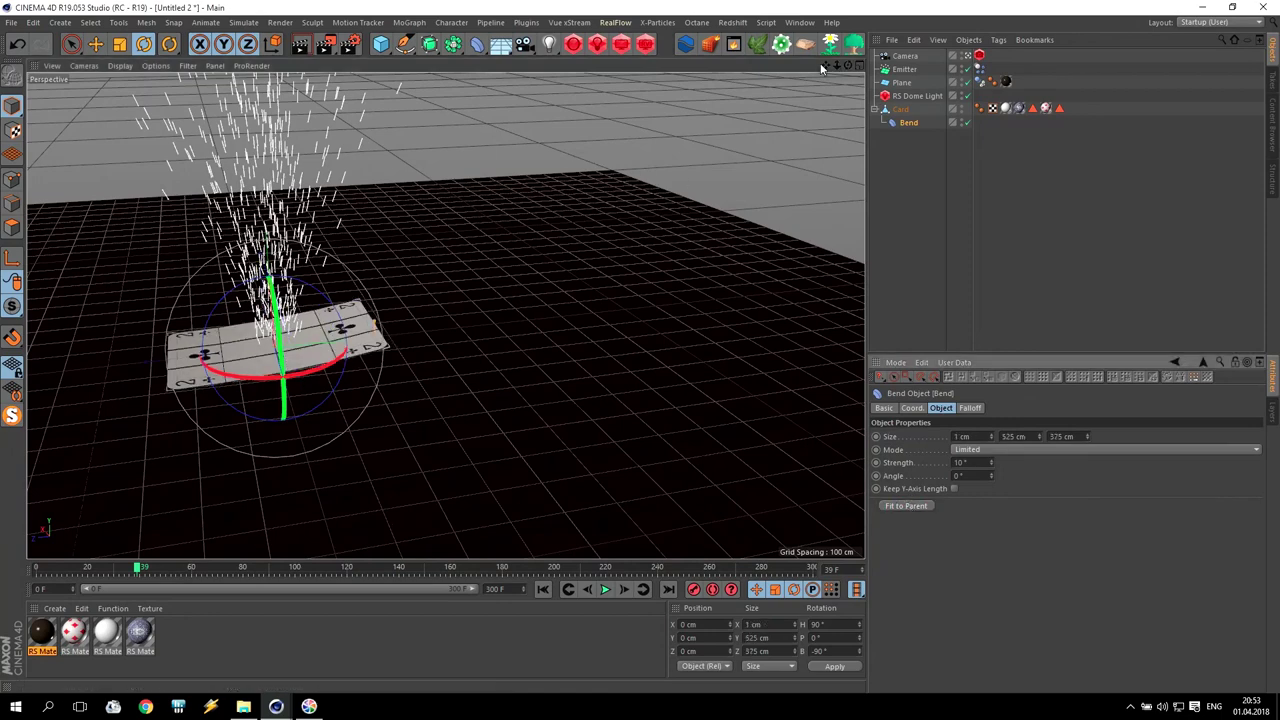
Step: Set the Bend's strength to 20° so the card curves along its length
{"action": "left_click_drag", "start_coordinate": [848, 67], "coordinate": [610, 308]}
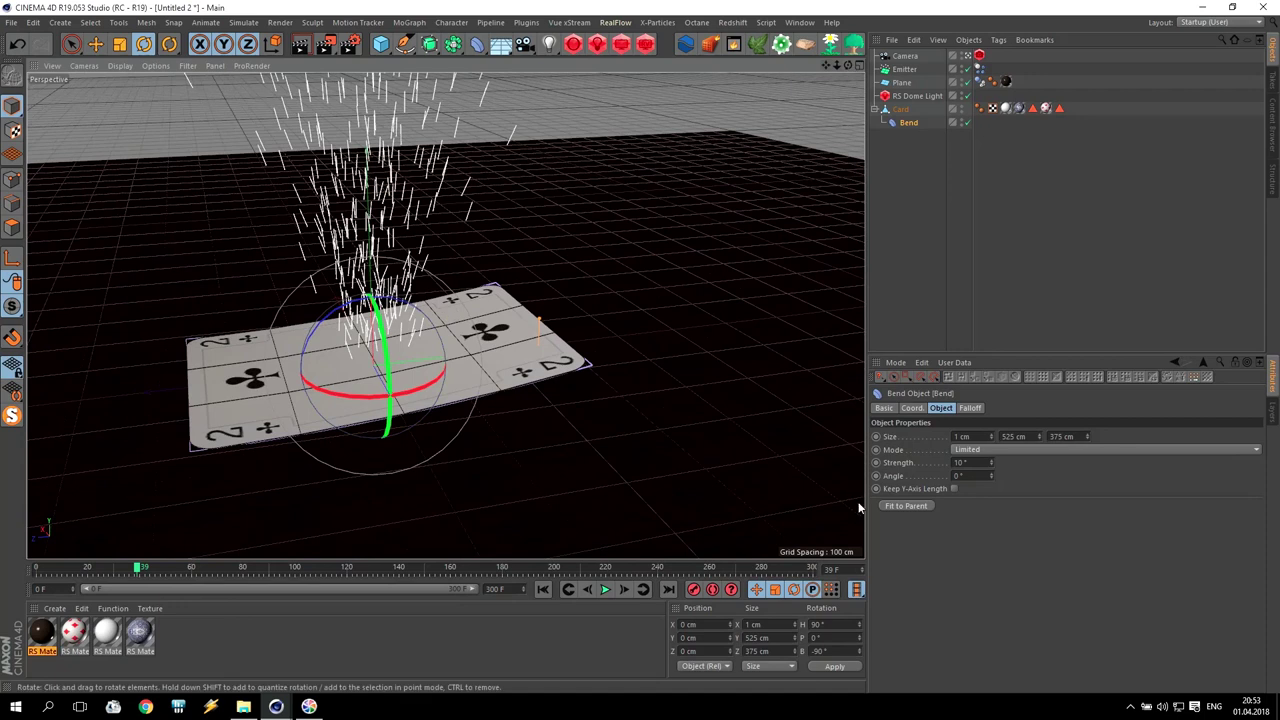
{"action": "left_click_drag", "start_coordinate": [991, 464], "coordinate": [803, 468]}
{"action": "type", "text": "20"}
{"action": "key", "text": "Return"}
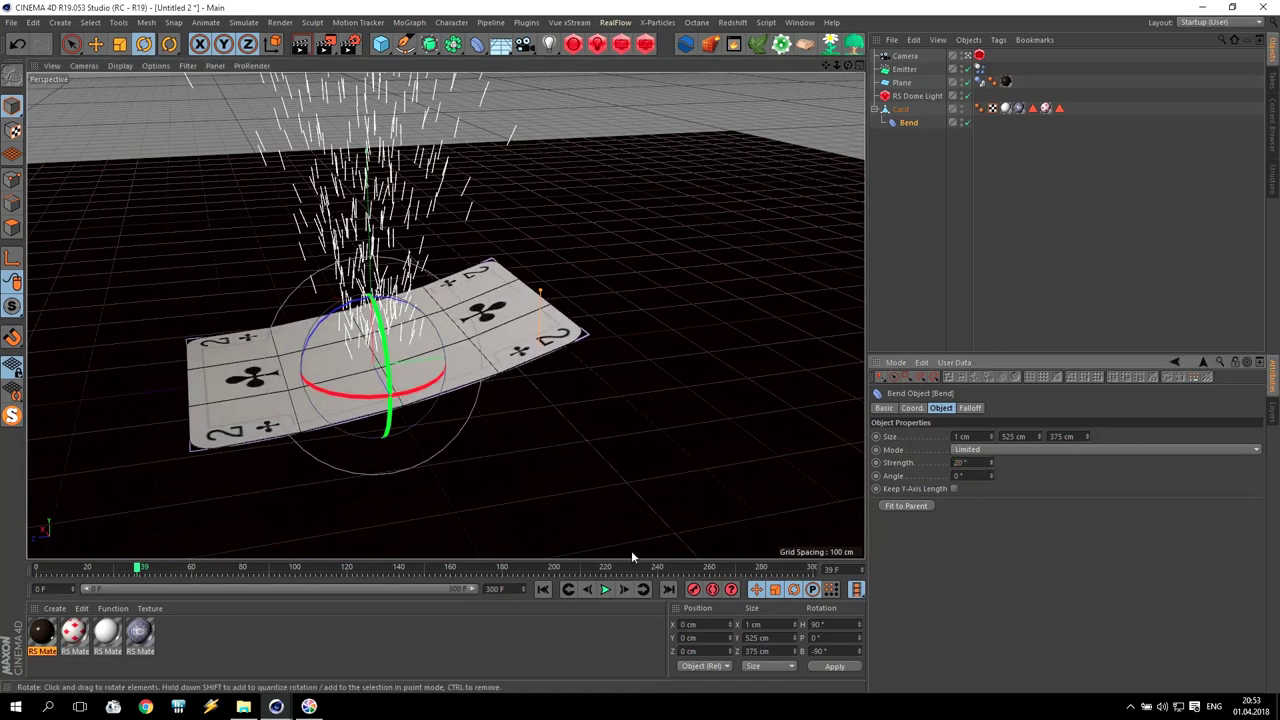
Step: Try nesting the Card under the Plane and play the emission from the start to frame 22
{"action": "left_click", "coordinate": [542, 589]}
{"action": "left_click", "coordinate": [904, 77]}
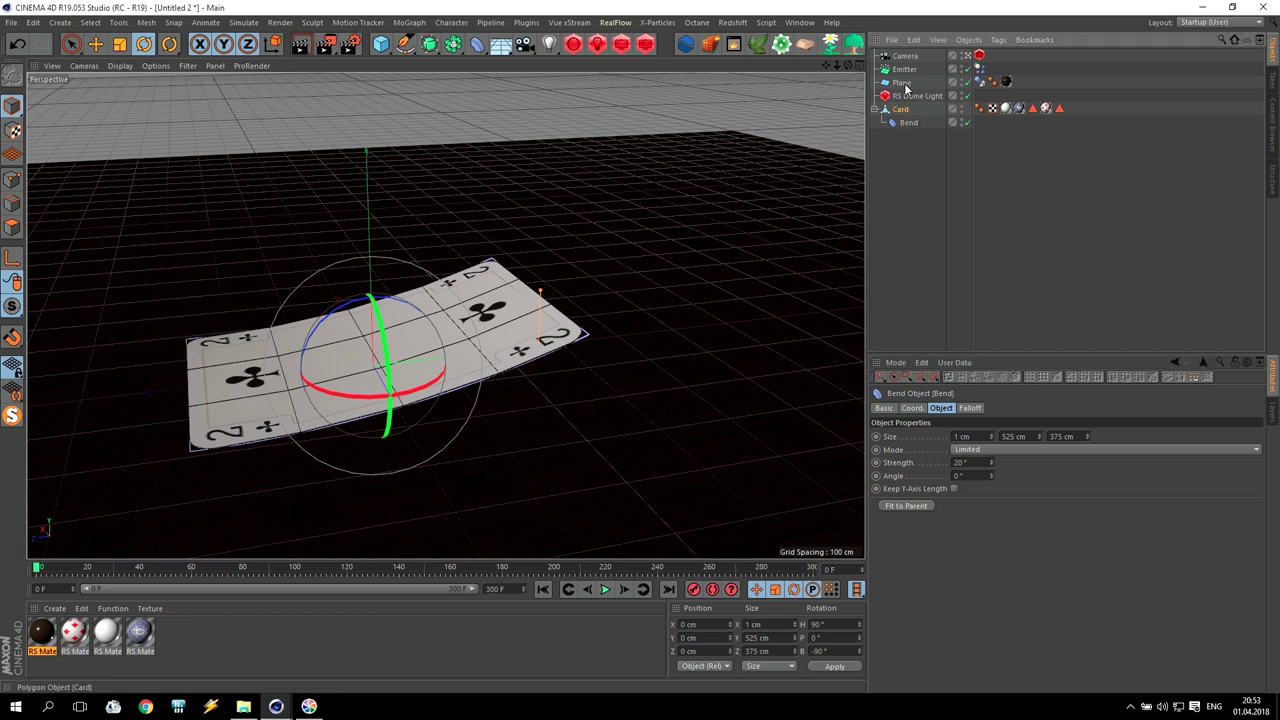
{"action": "left_click_drag", "start_coordinate": [906, 90], "coordinate": [906, 90]}
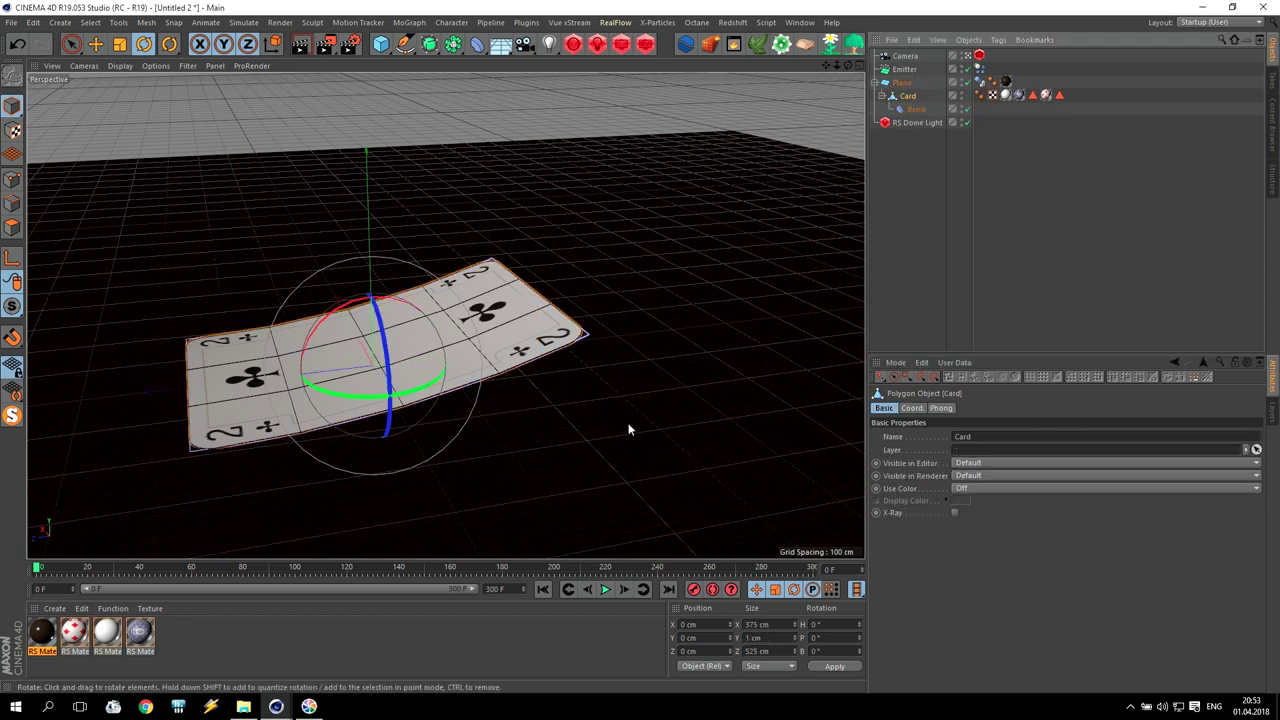
{"action": "left_click", "coordinate": [605, 590]}
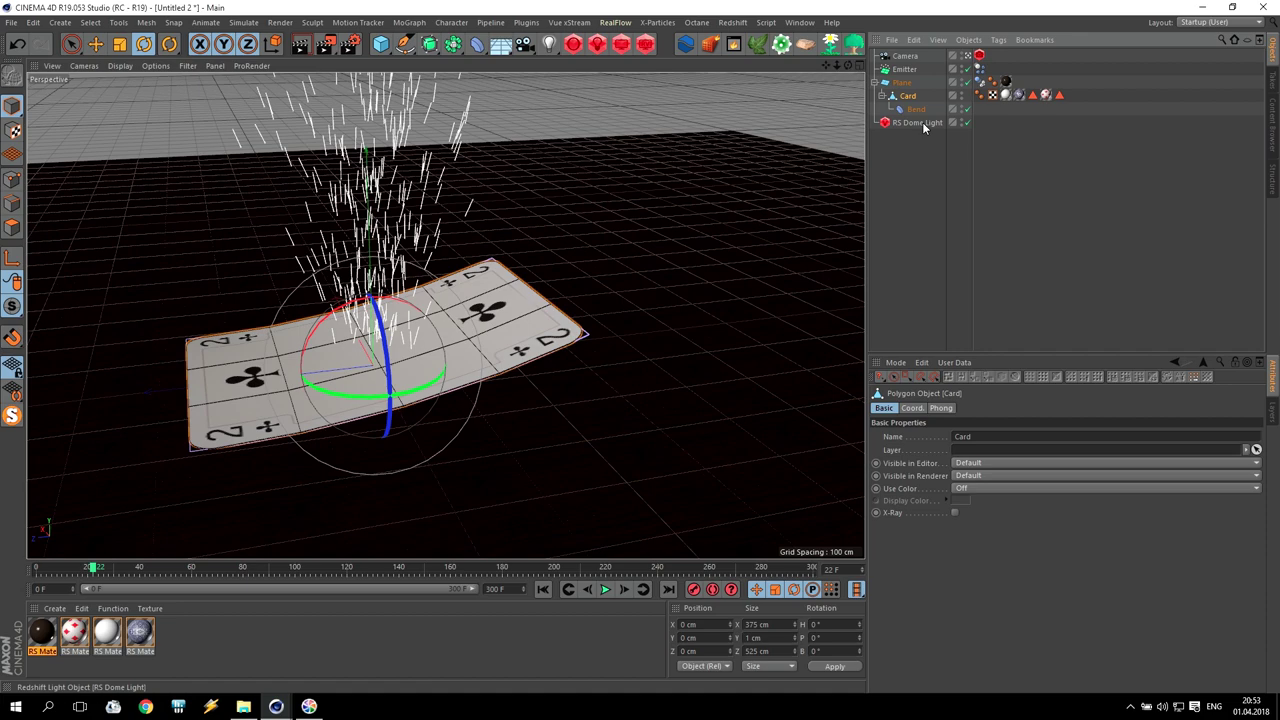
Step: Nest the Card with its Bend under the Emitter and replay the emission from the start to frame 31
{"action": "left_click_drag", "start_coordinate": [912, 72], "coordinate": [905, 70]}
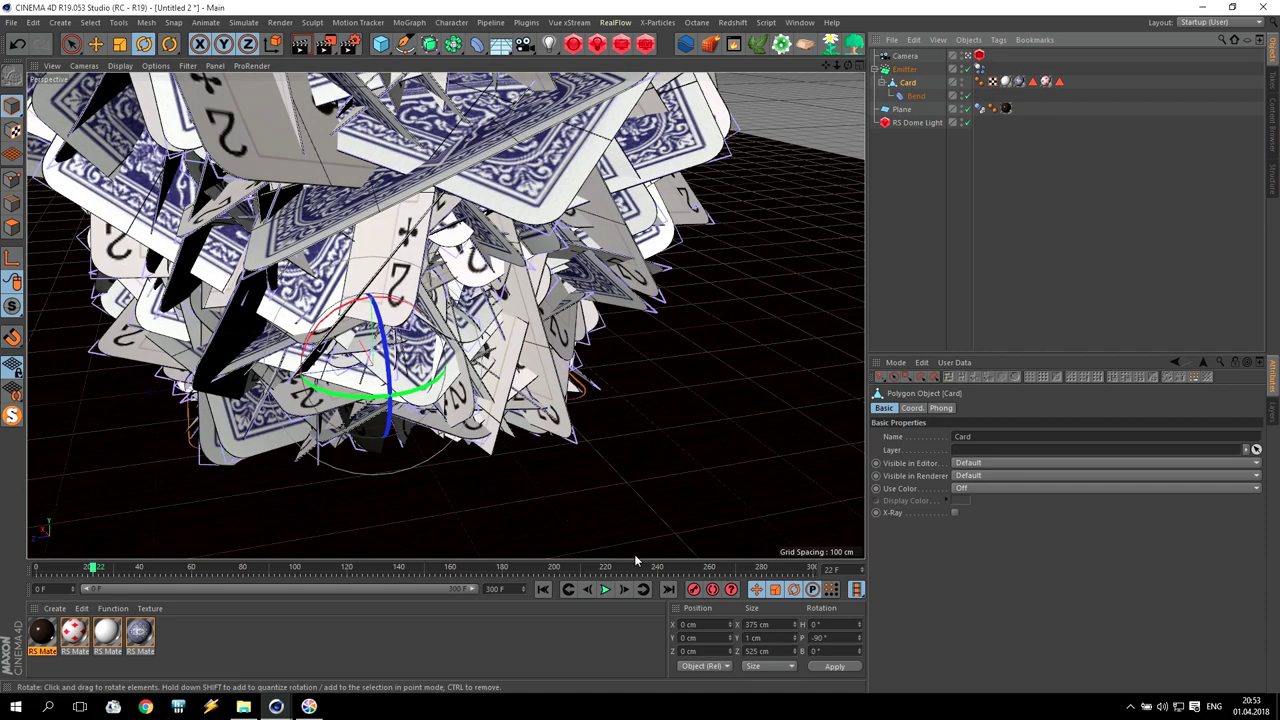
{"action": "left_click", "coordinate": [542, 589]}
{"action": "left_click", "coordinate": [605, 590]}
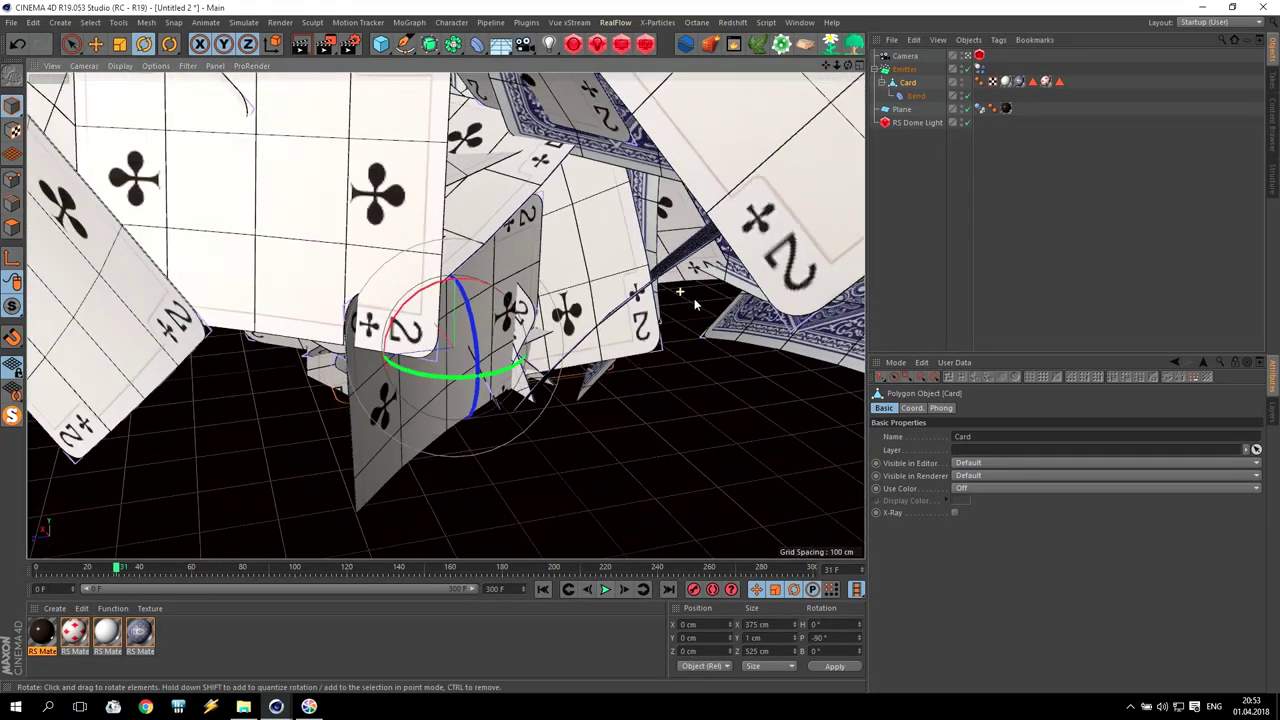
{"action": "left_click_drag", "start_coordinate": [694, 298], "coordinate": [762, 240], "text": "alt"}
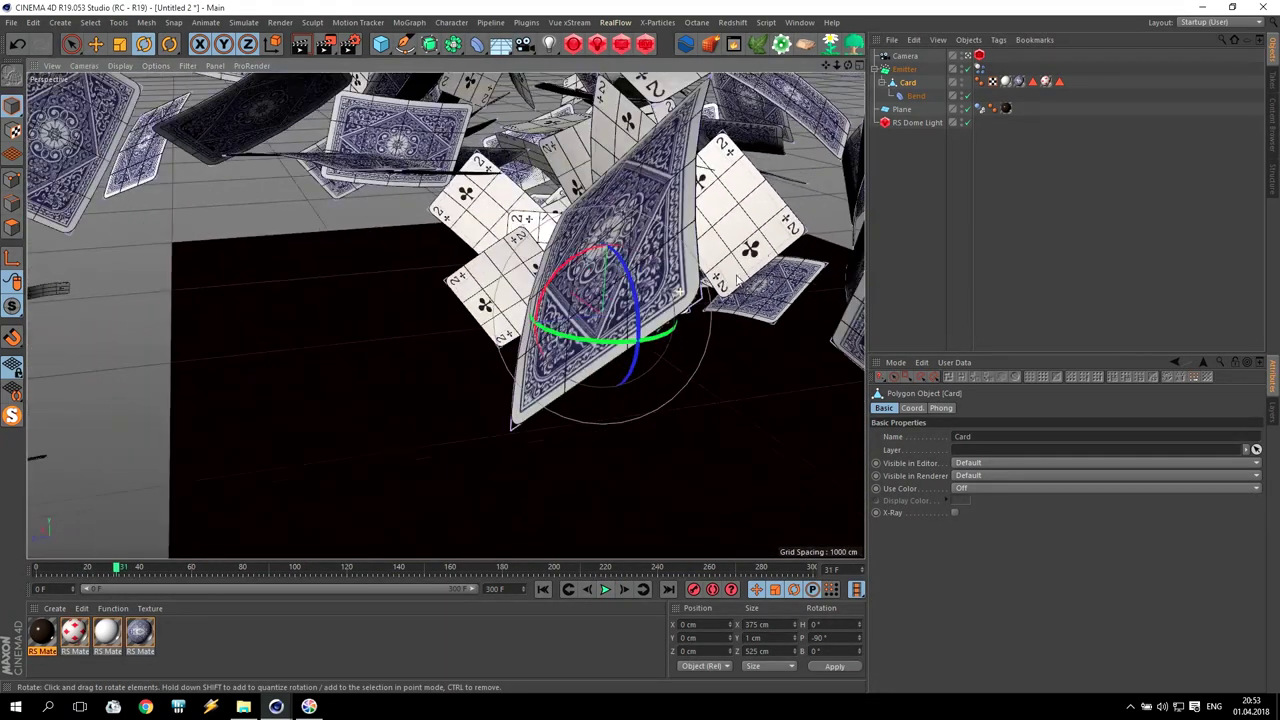
Step: Reframe the camera for a close view among the flying cards and preview the frame in the Redshift RenderView
{"action": "scroll", "coordinate": [737, 274], "scroll_direction": "down", "scroll_amount": 4}
{"action": "middle_click_drag", "start_coordinate": [700, 250], "coordinate": [495, 495], "text": "alt"}
{"action": "left_click_drag", "start_coordinate": [826, 66], "coordinate": [772, 4]}
{"action": "left_click_drag", "start_coordinate": [853, 64], "coordinate": [851, 66]}
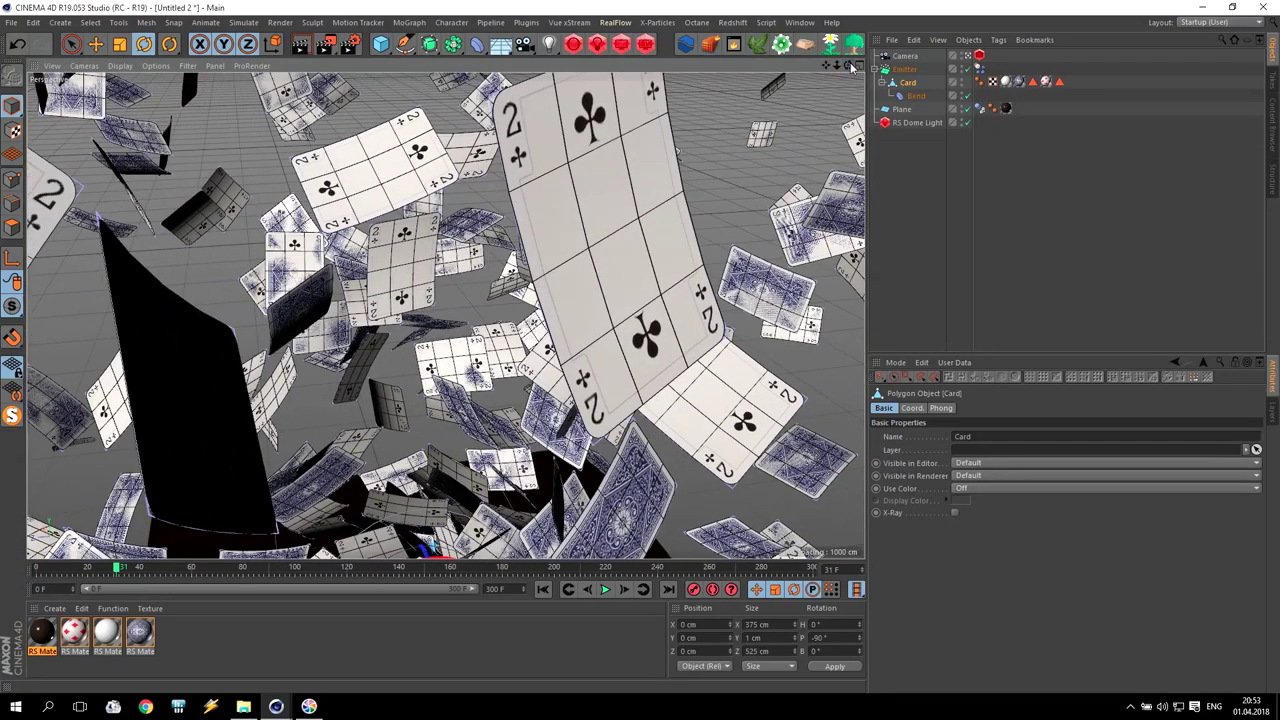
{"action": "left_click", "coordinate": [645, 45]}
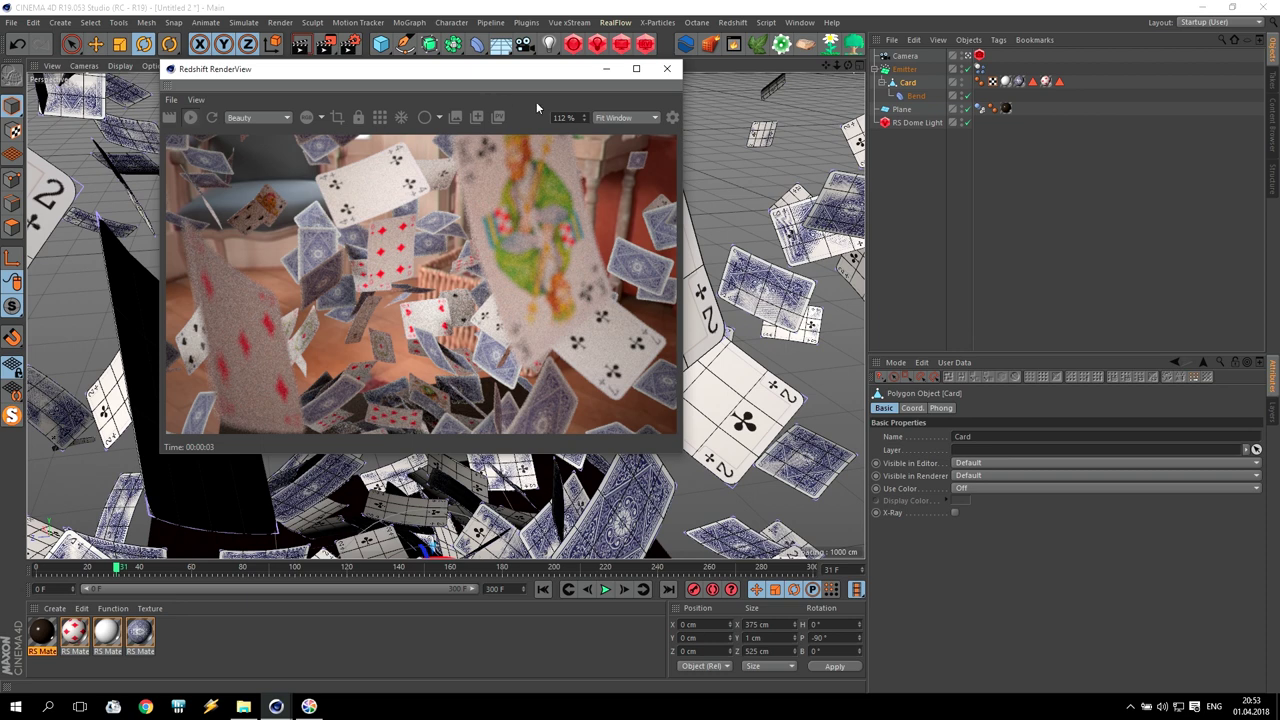
{"action": "left_click_drag", "start_coordinate": [512, 72], "coordinate": [495, 255]}
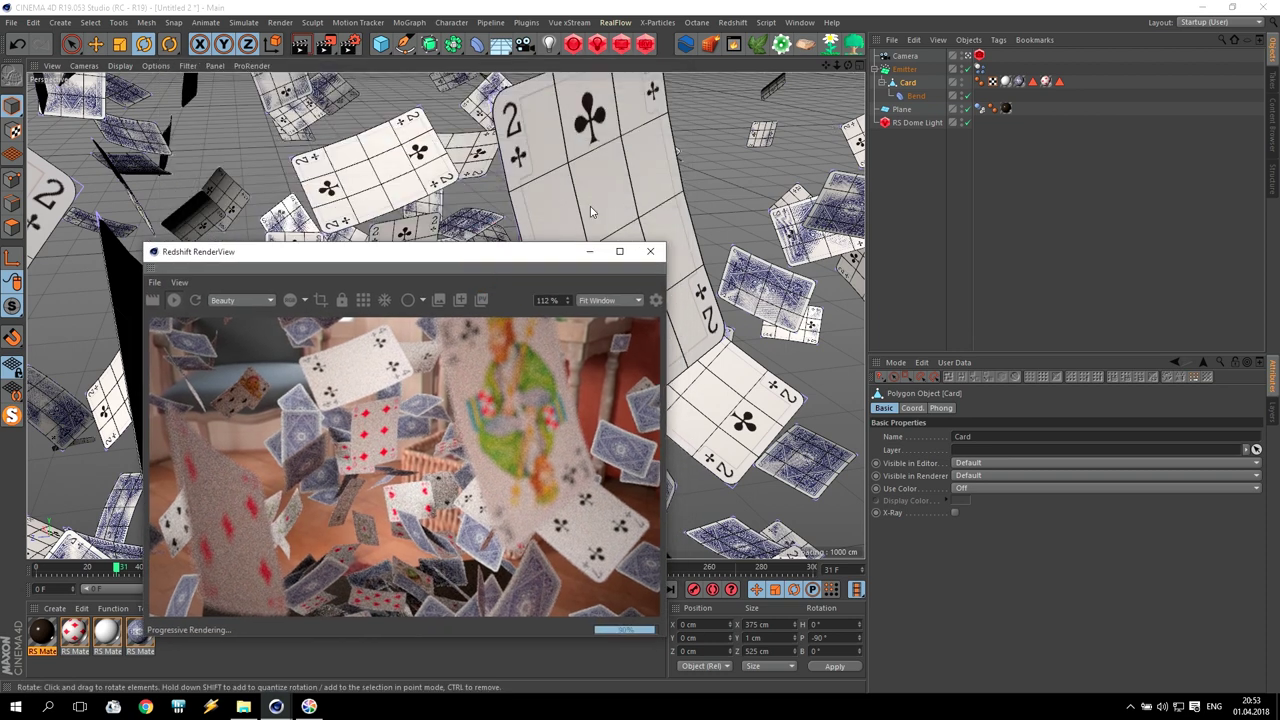
Step: Pick the Camera's focus distance on the horizontal two of clubs card near the large foreground card, and close the render preview
{"action": "left_click", "coordinate": [905, 56]}
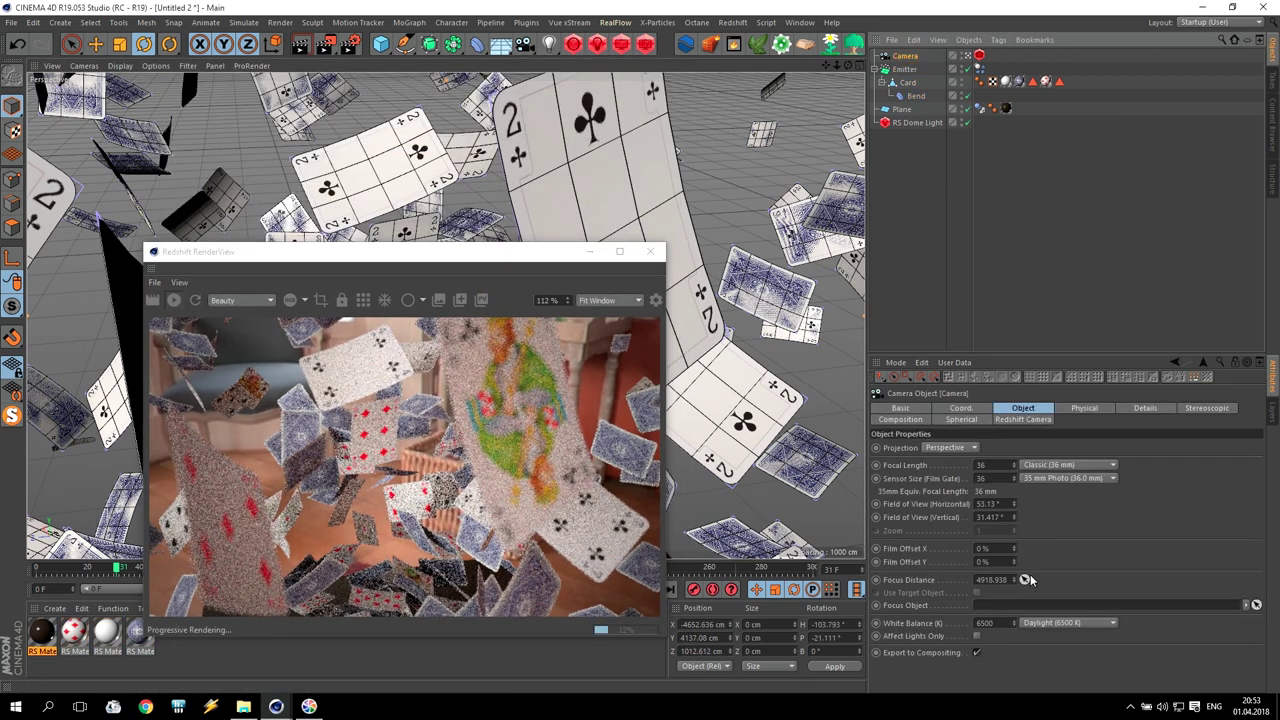
{"action": "left_click", "coordinate": [594, 274]}
{"action": "left_click", "coordinate": [366, 177]}
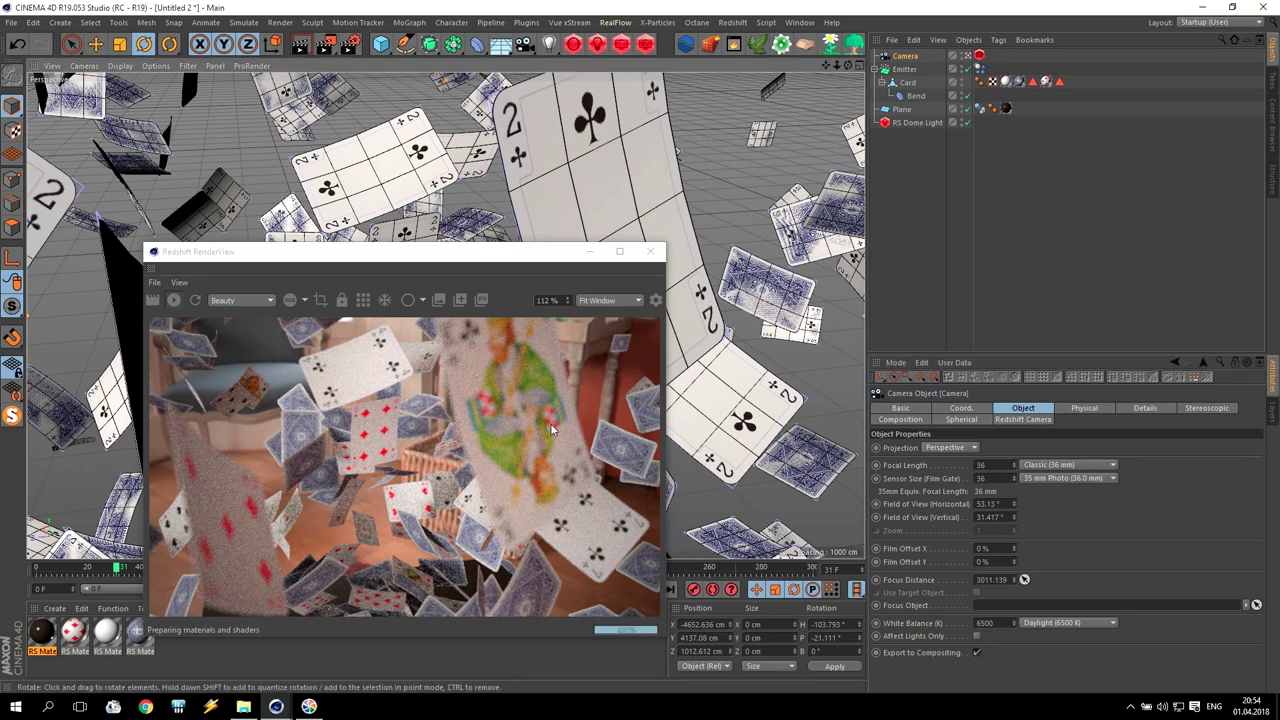
{"action": "left_click", "coordinate": [650, 251]}
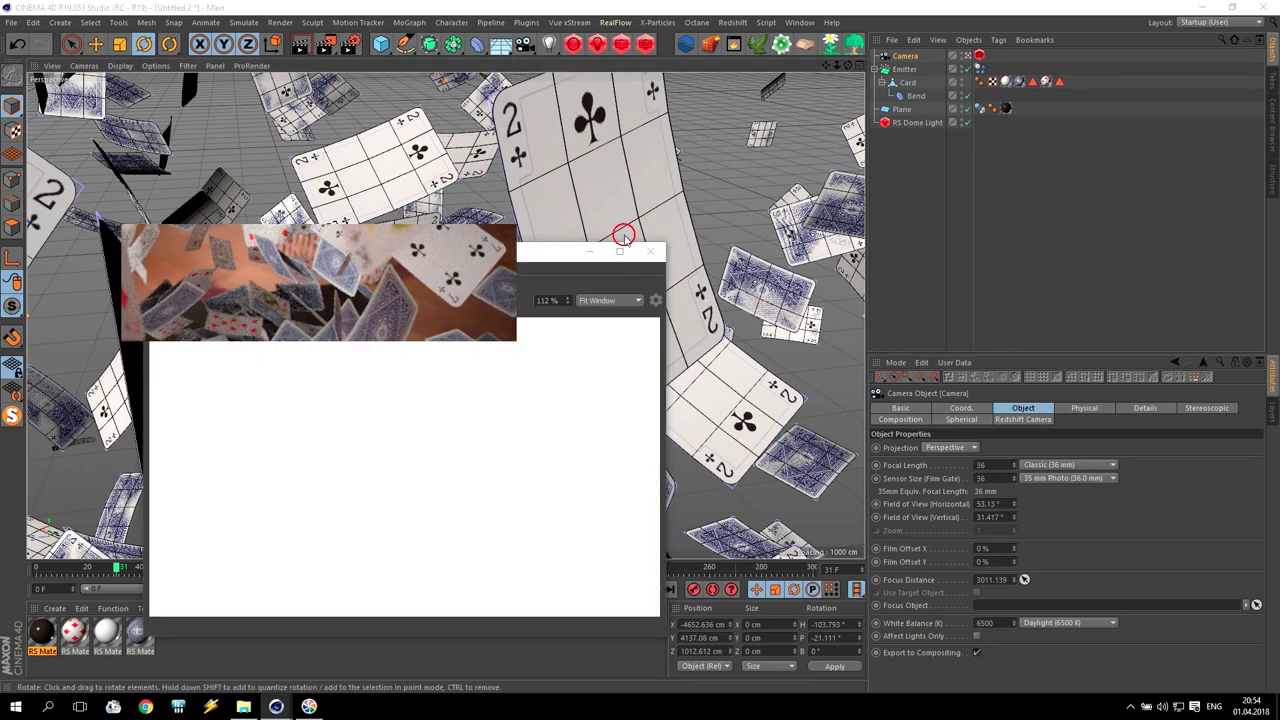
Step: Set the render output to 1920 x 1080 pixels and render the current frame to the Picture Viewer
{"action": "left_click", "coordinate": [350, 44]}
{"action": "left_click", "coordinate": [600, 271]}
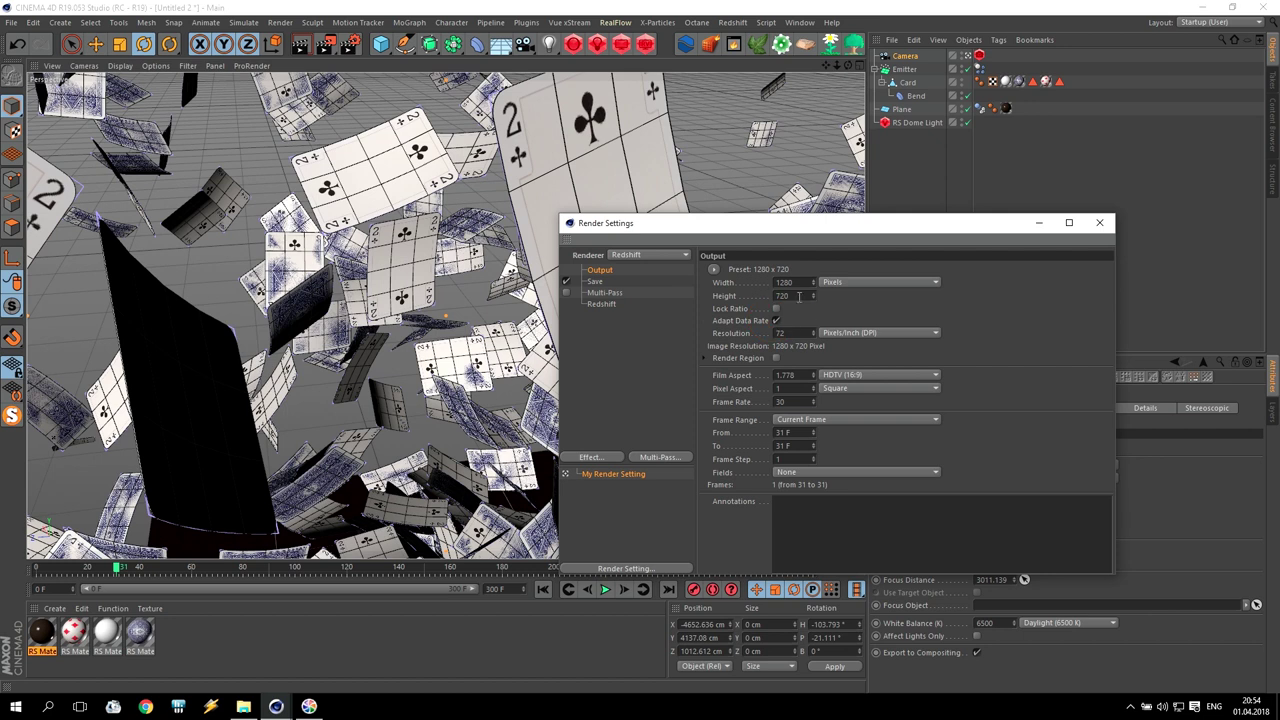
{"action": "type", "text": "1"}
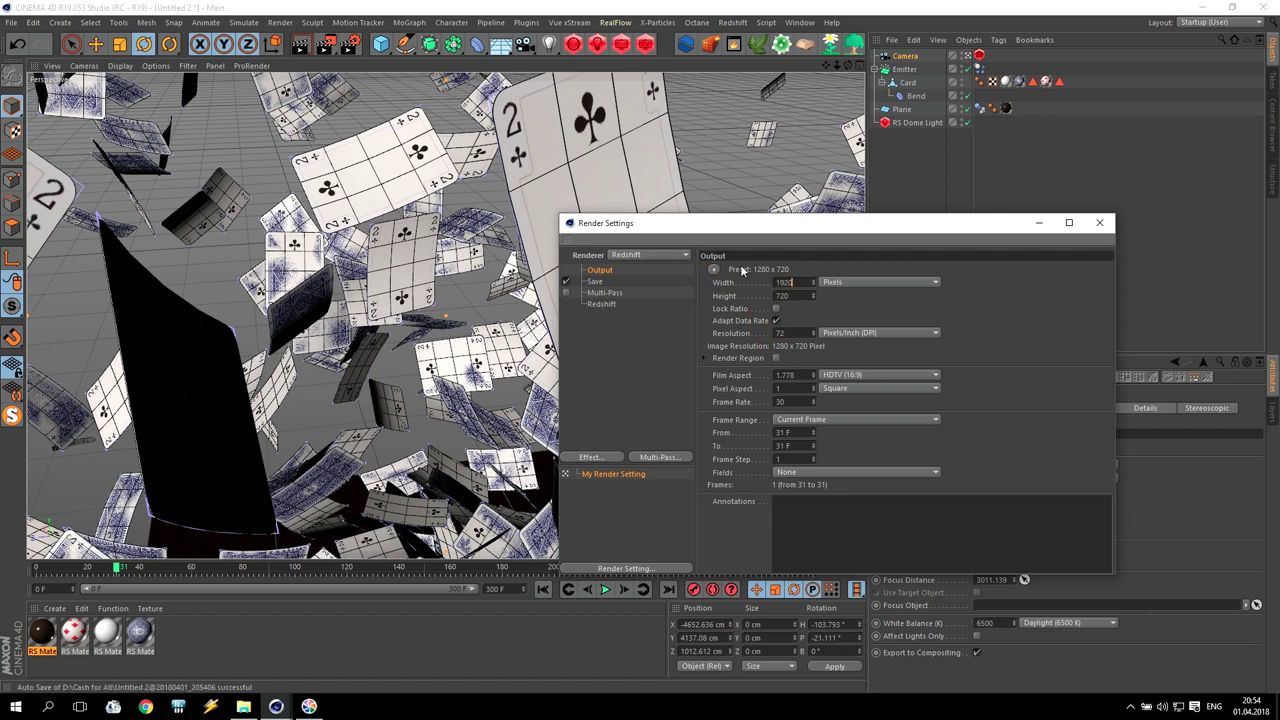
{"action": "type", "text": "920"}
{"action": "key", "text": "Tab"}
{"action": "type", "text": "1080"}
{"action": "key", "text": "Return"}
{"action": "left_click", "coordinate": [1097, 223]}
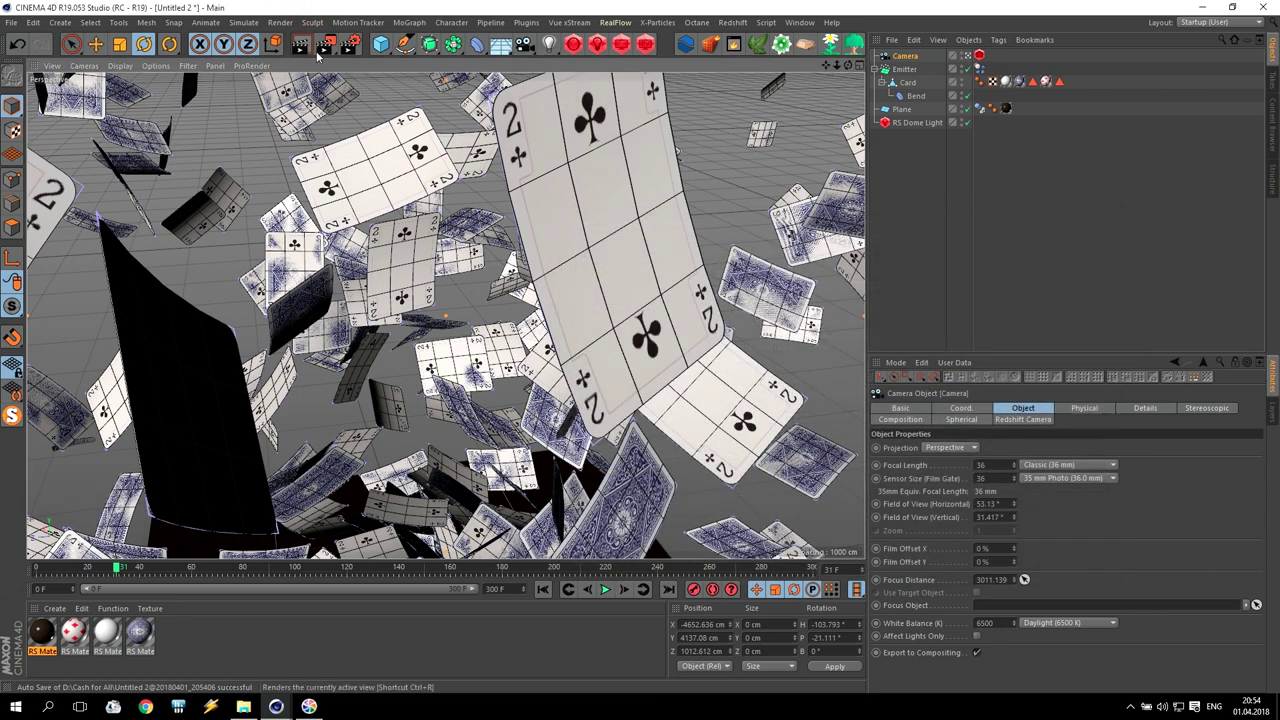
{"action": "key", "text": "shift+r"}
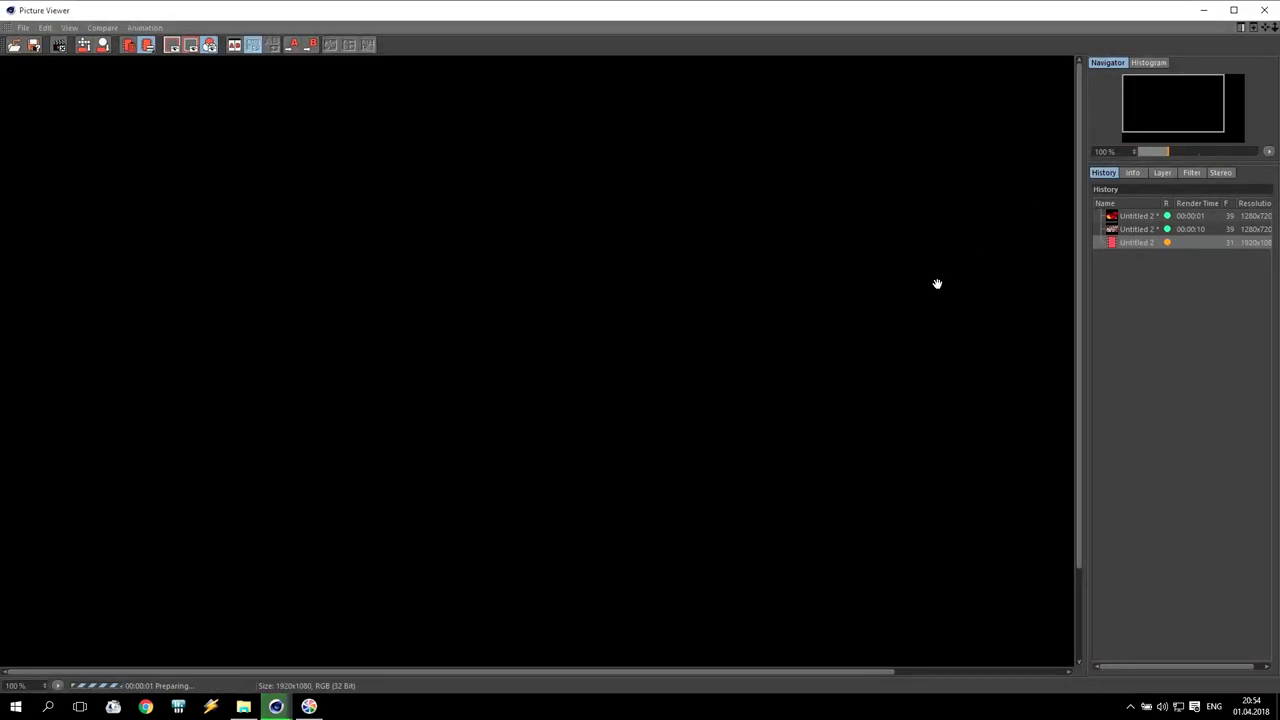